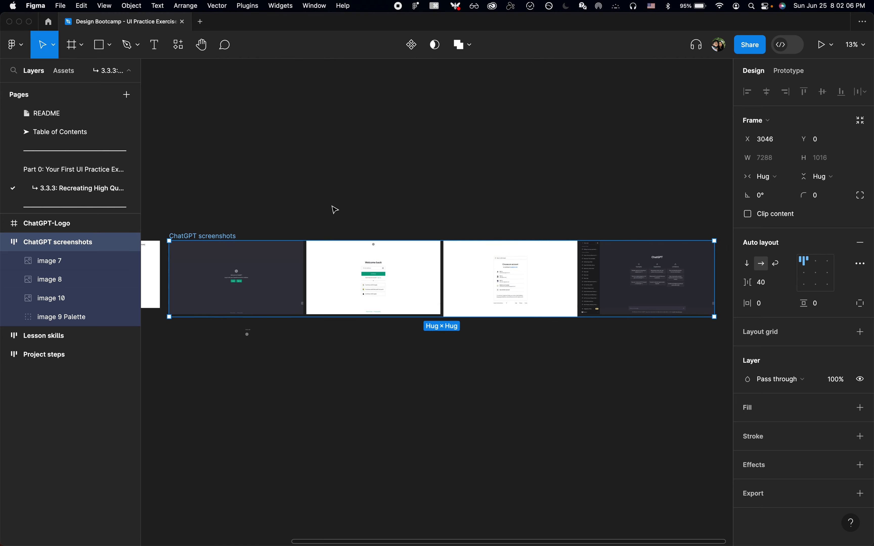
- Zoom in on the small ChatGPT-Logo frame below the ChatGPT screenshots to examine it
{"action": "left_click", "coordinate": [274, 396]}
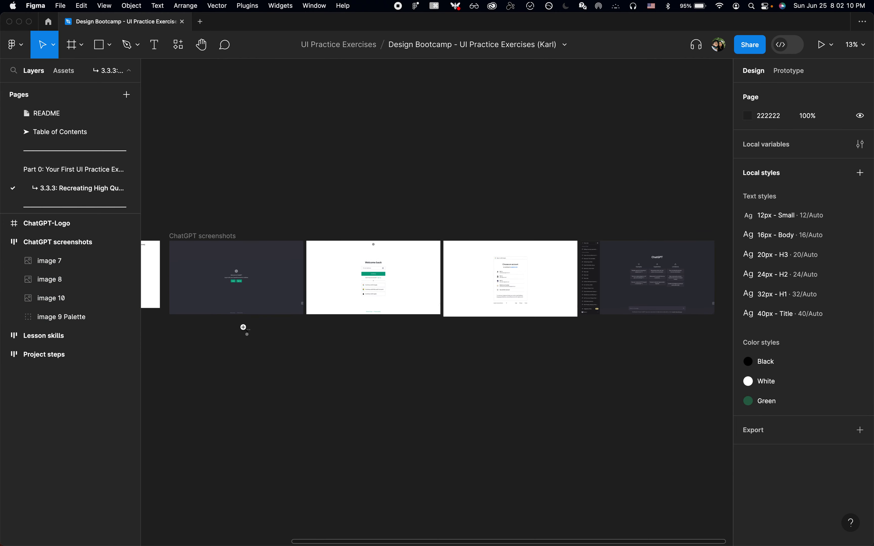
{"action": "left_click_drag", "start_coordinate": [243, 328], "coordinate": [267, 355]}
{"action": "scroll", "coordinate": [261, 299], "scroll_direction": "up", "scroll_amount": 3}
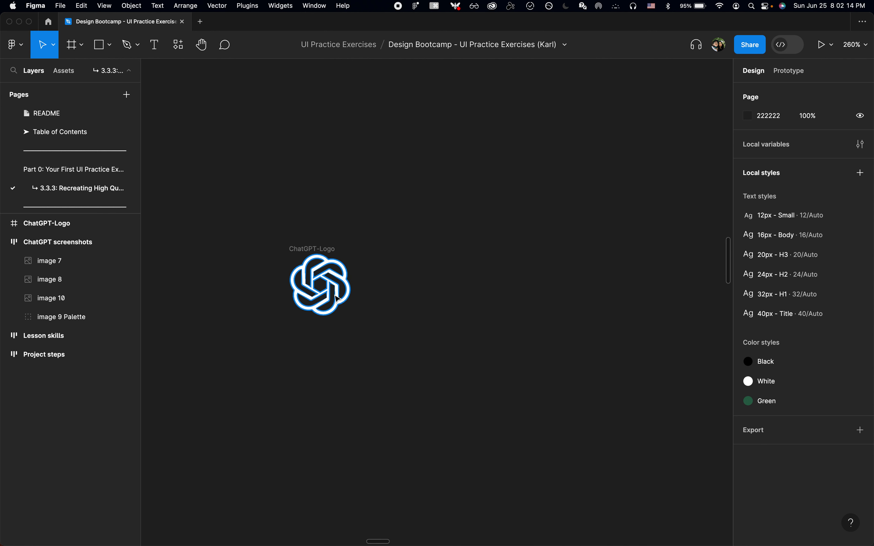
- Switch to Chrome, inspect the ChatGPT login page's code in the developer tools, and close them again
{"action": "key", "text": "super+Tab"}
{"action": "key", "text": "Tab"}
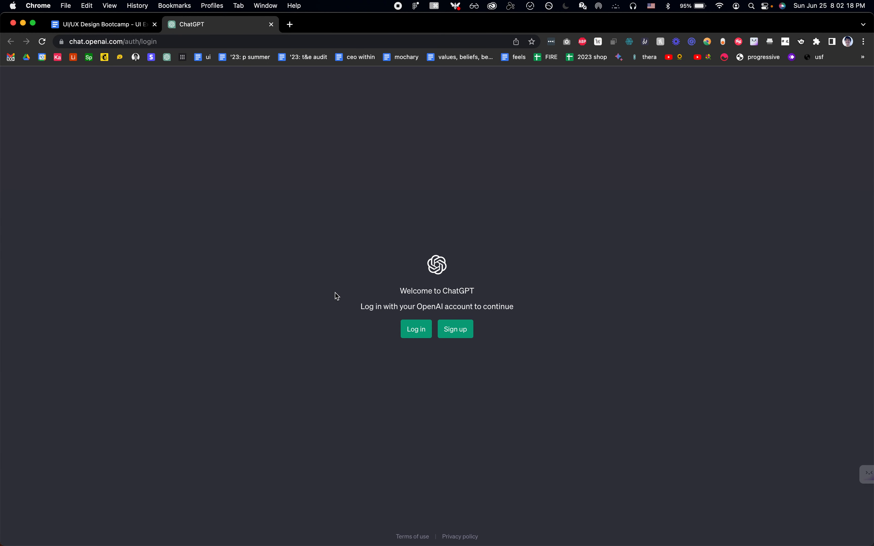
{"action": "right_click", "coordinate": [336, 293]}
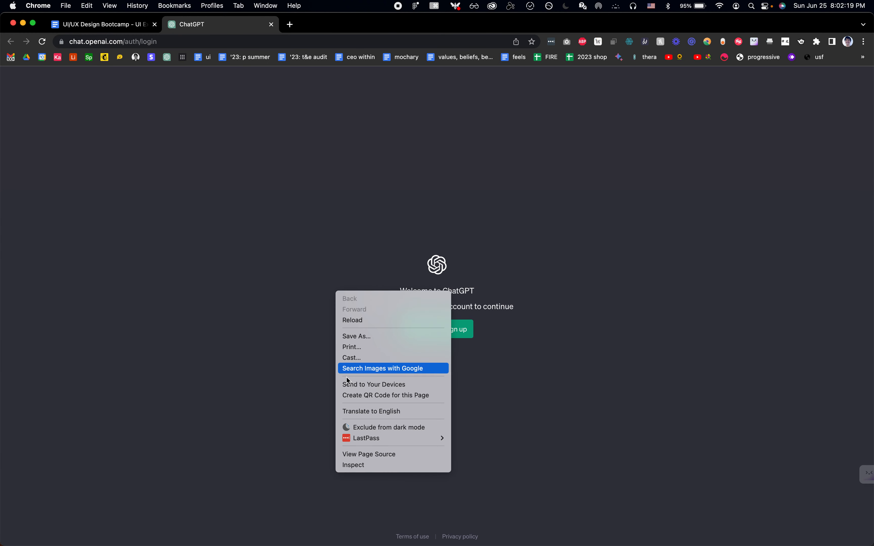
{"action": "left_click", "coordinate": [364, 466]}
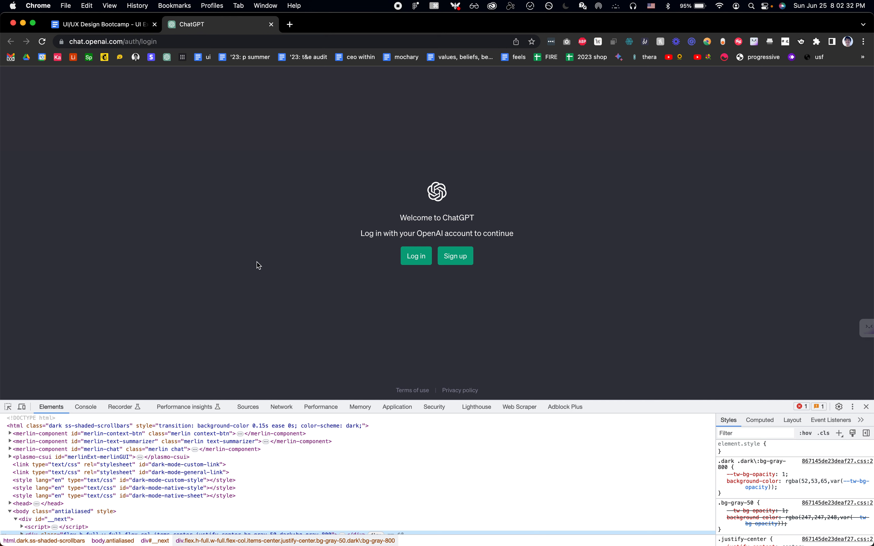
{"action": "key", "text": "super+alt+i"}
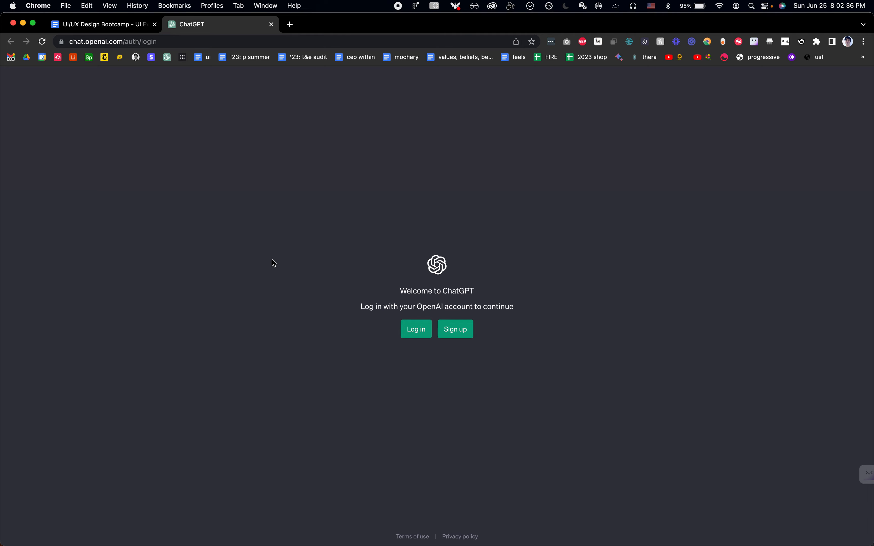
- Switch back to Figma and view the dark ChatGPT welcome screenshot together with the logo below it
{"action": "key", "text": "super+Tab"}
{"action": "key", "text": "super+Tab"}
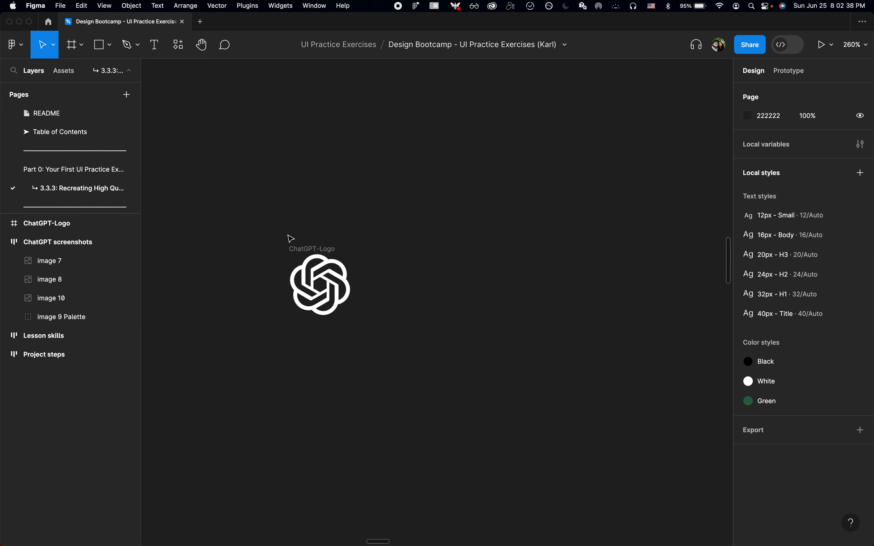
{"action": "key", "text": "shift+2"}
{"action": "left_click", "coordinate": [350, 216]}
{"action": "key", "text": "shift+2"}
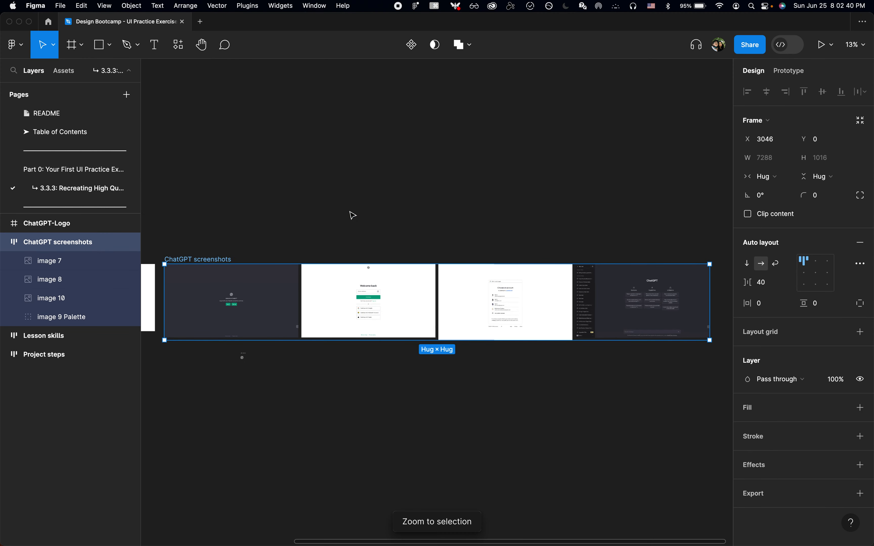
{"action": "left_click", "coordinate": [354, 206]}
{"action": "scroll", "coordinate": [302, 317], "scroll_direction": "up", "scroll_amount": 5}
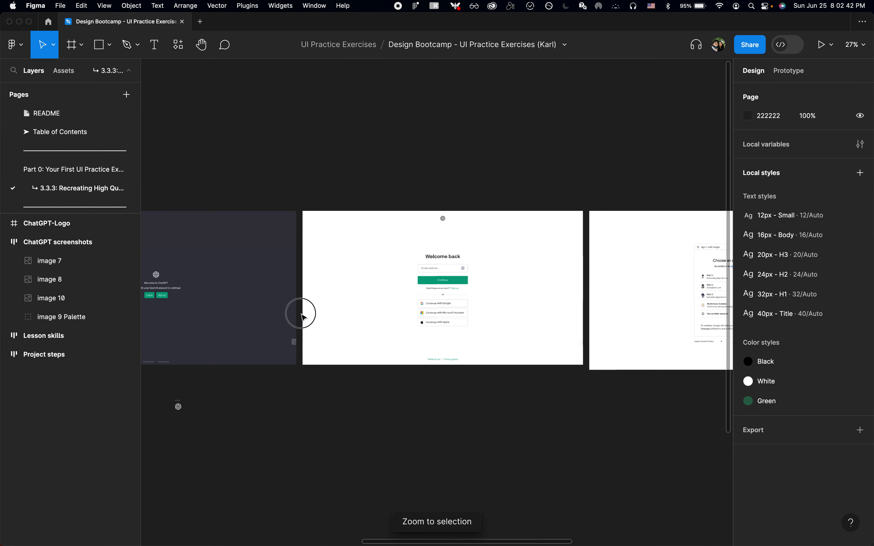
{"action": "left_click", "coordinate": [302, 316]}
{"action": "scroll", "coordinate": [303, 316], "scroll_direction": "left", "scroll_amount": 8}
{"action": "left_click", "coordinate": [456, 134]}
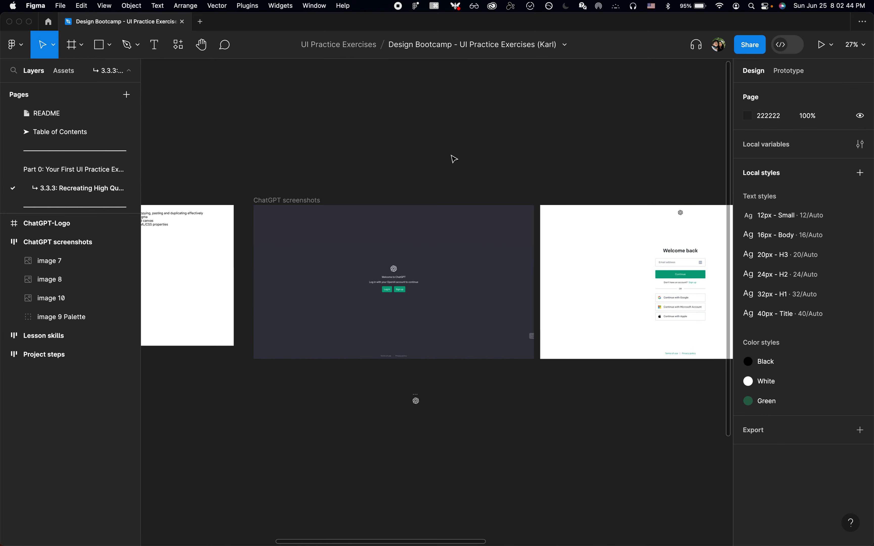
- Launch KeyCastr and start casting keystrokes
{"action": "key", "text": "super+space"}
{"action": "type", "text": "key"}
{"action": "key", "text": "Return"}
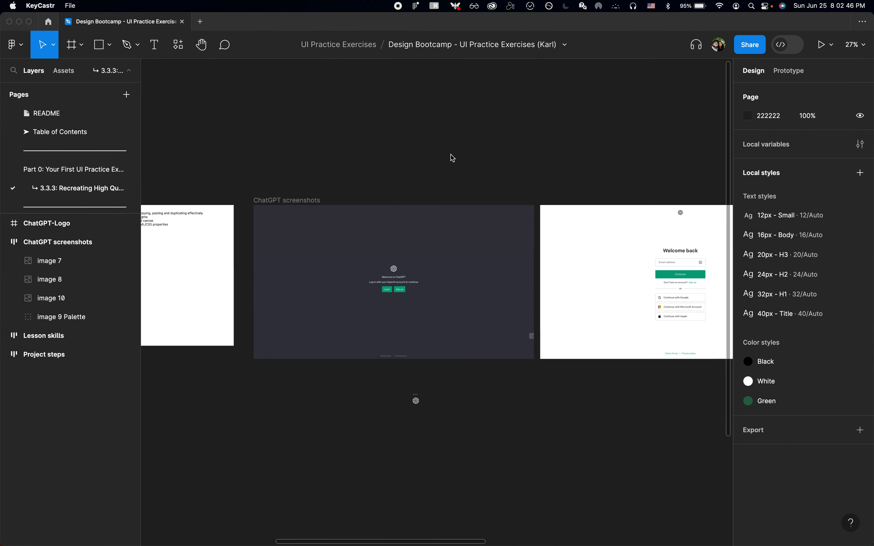
{"action": "left_click", "coordinate": [426, 162]}
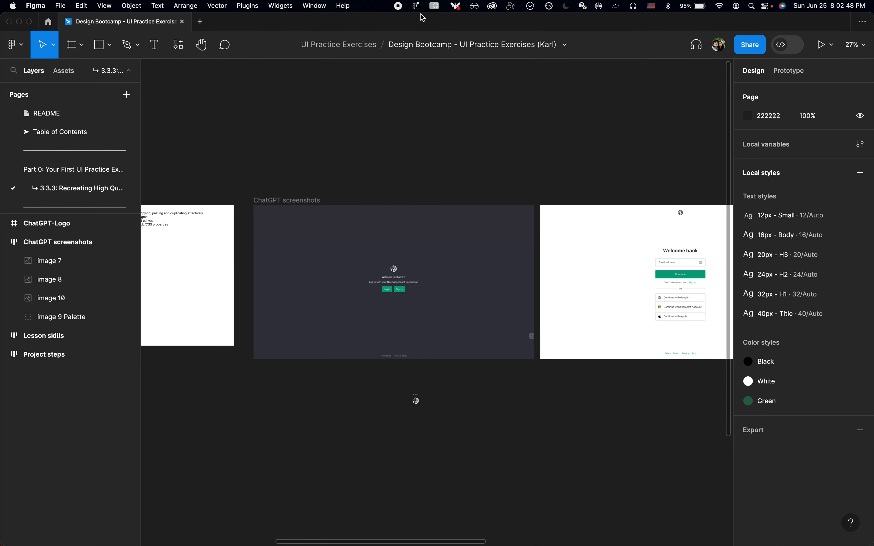
{"action": "left_click", "coordinate": [435, 6]}
{"action": "left_click", "coordinate": [395, 131]}
{"action": "key", "text": "shift+p"}
{"action": "key", "text": "Escape"}
{"action": "left_click", "coordinate": [435, 6]}
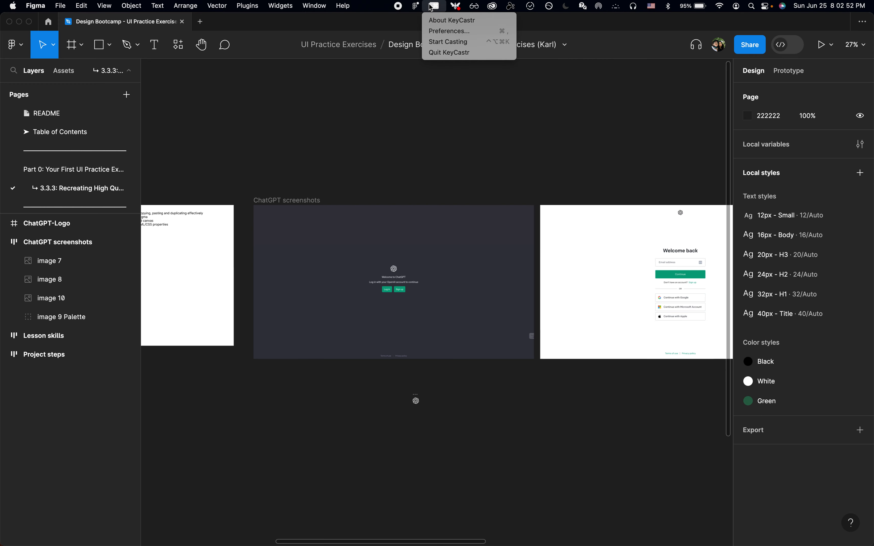
{"action": "left_click", "coordinate": [440, 43]}
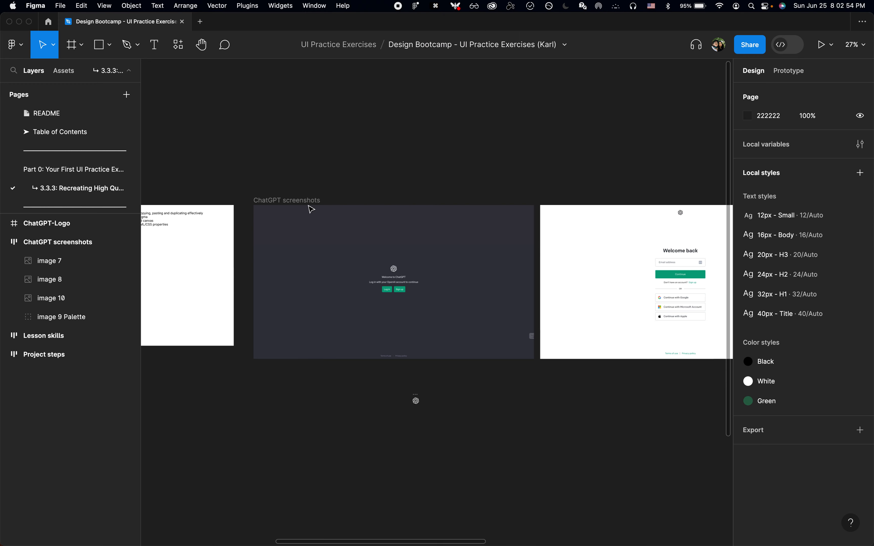
- Zoom to the ChatGPT screenshots frame, collapse all layers and return to the overview of the whole page
{"action": "left_click", "coordinate": [289, 201]}
{"action": "key", "text": "shift+2"}
{"action": "left_click", "coordinate": [292, 206]}
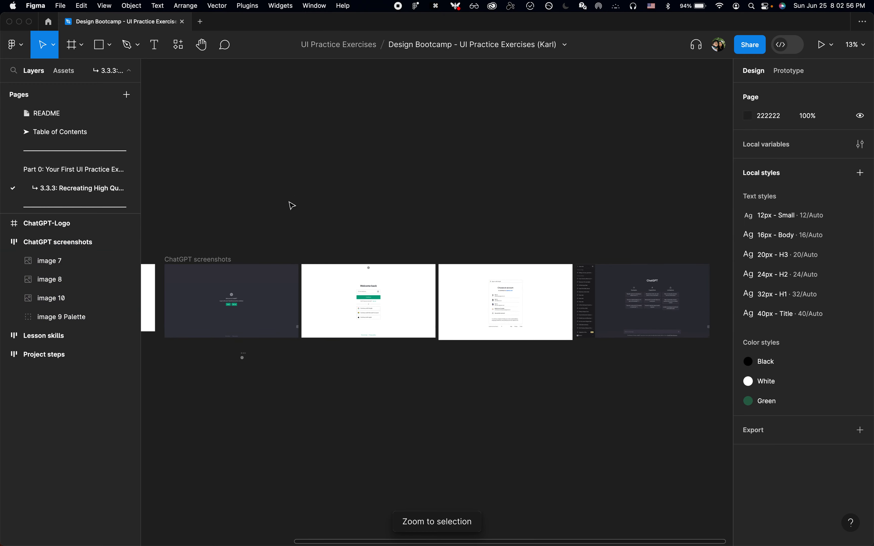
{"action": "key", "text": "alt+l"}
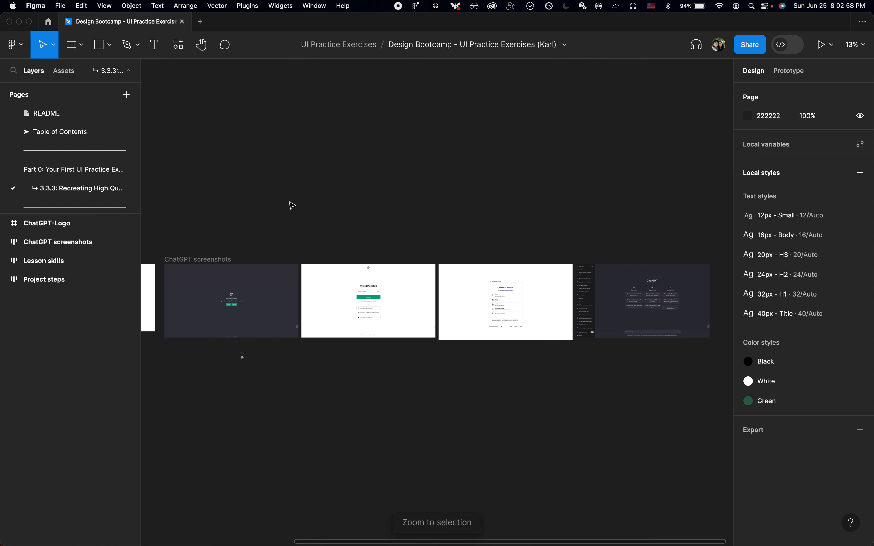
{"action": "key", "text": "shift+2"}
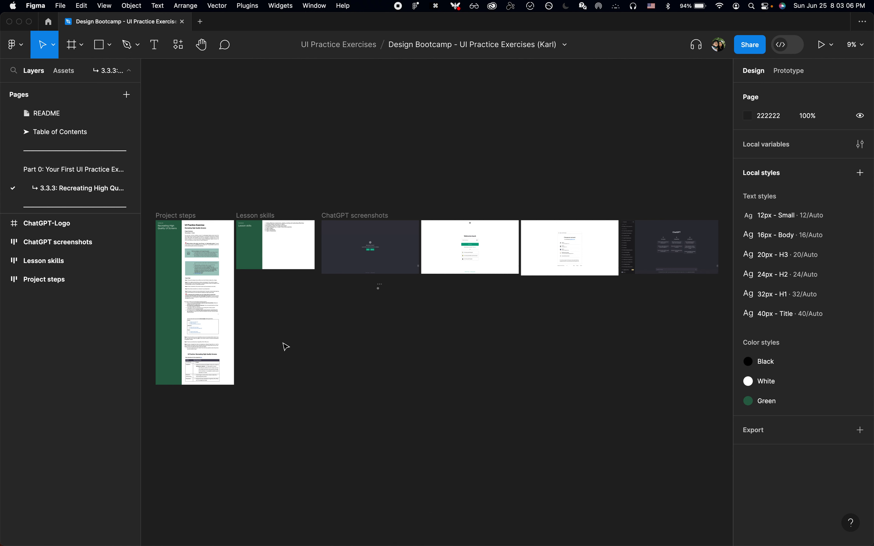
{"action": "key", "text": "shift+2"}
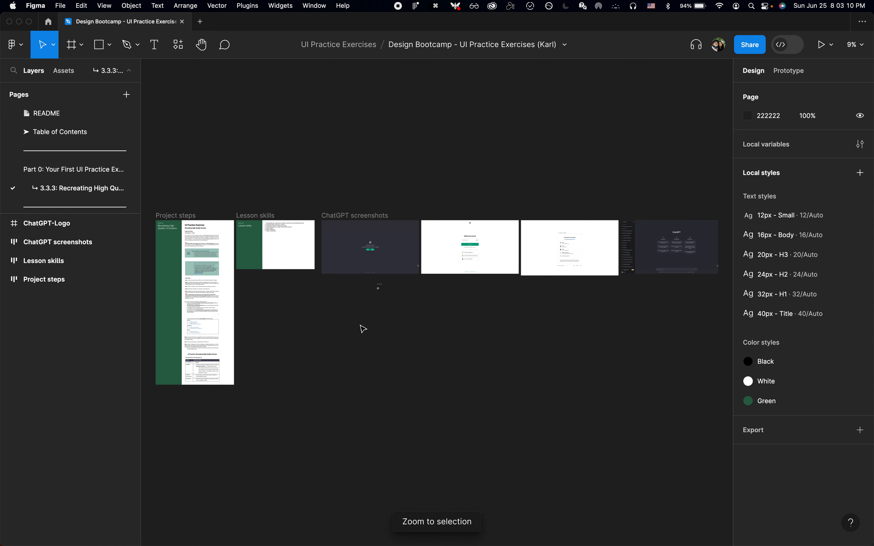
- Examine the dark welcome screenshot in the ChatGPT screenshots frame up close, and return to the page overview with all layers collapsed
{"action": "left_click", "coordinate": [362, 221]}
{"action": "left_click", "coordinate": [434, 315]}
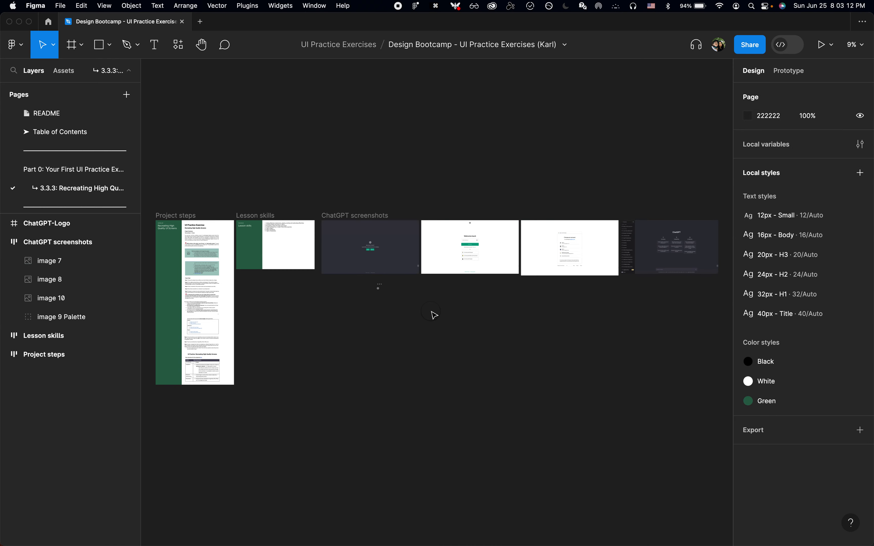
{"action": "left_click", "coordinate": [371, 215]}
{"action": "key", "text": "shift+2"}
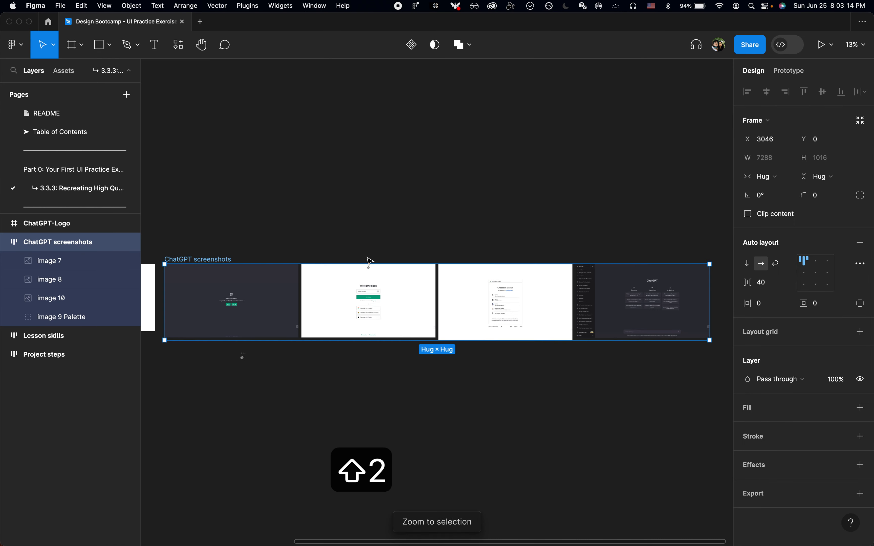
{"action": "left_click", "coordinate": [259, 293]}
{"action": "key", "text": "shift+2"}
{"action": "key", "text": "Escape"}
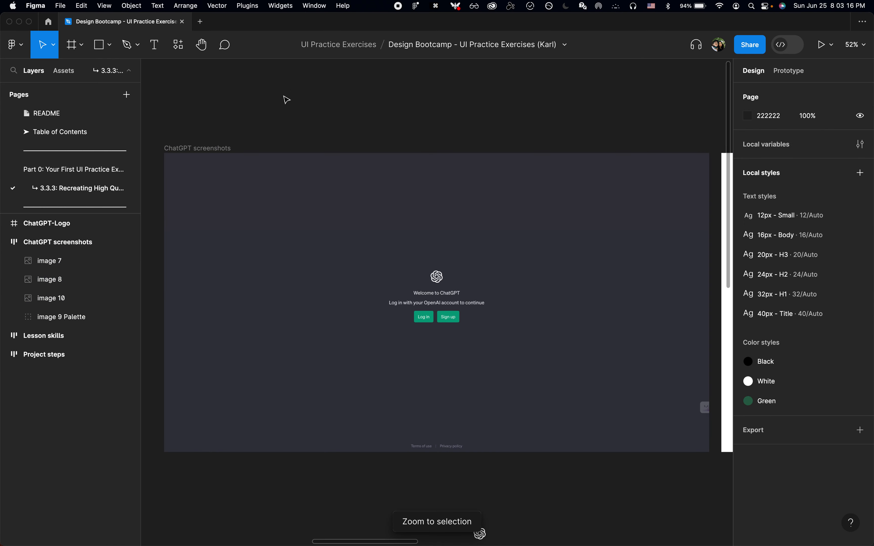
{"action": "left_click", "coordinate": [283, 96]}
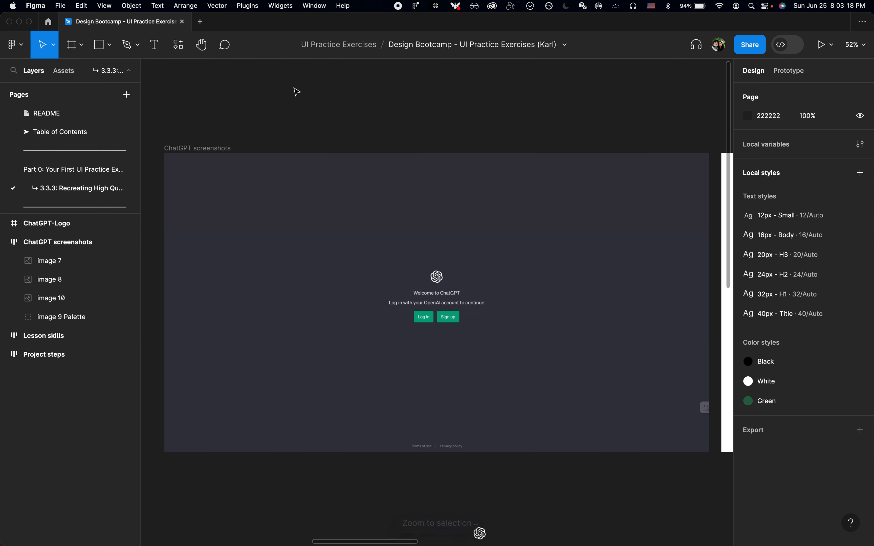
{"action": "key", "text": "shift+2"}
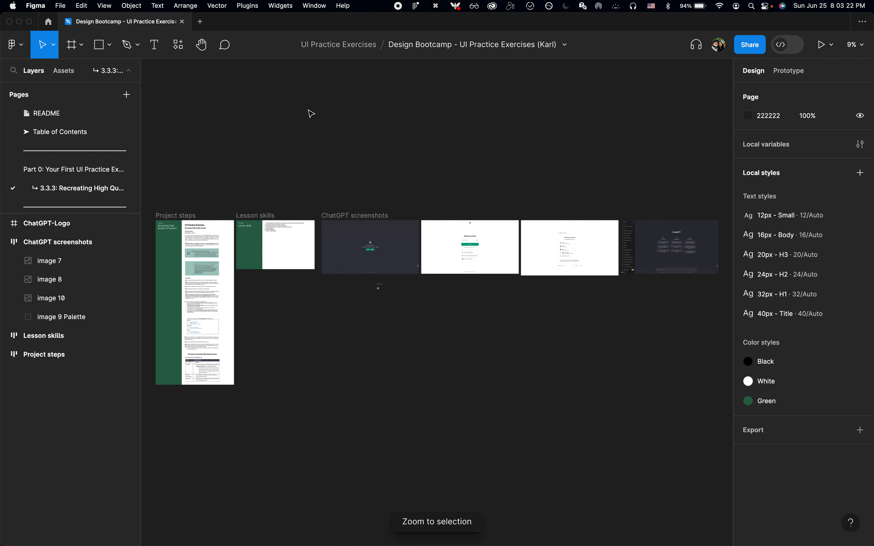
{"action": "key", "text": "alt+l"}
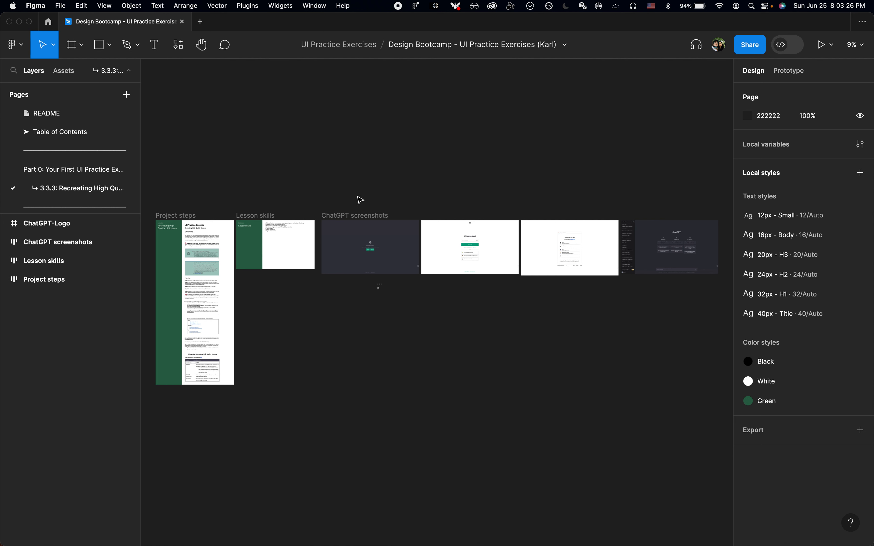
- Zoom to the ChatGPT screenshots frame and on to image 7 inside it
{"action": "left_click", "coordinate": [359, 215]}
{"action": "key", "text": "shift+2"}
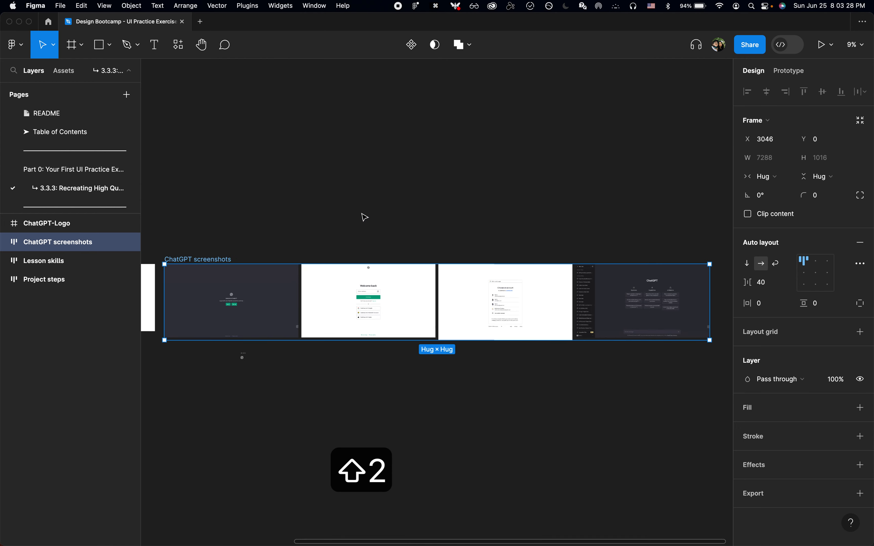
{"action": "left_click", "coordinate": [358, 255]}
{"action": "double_click", "coordinate": [267, 288]}
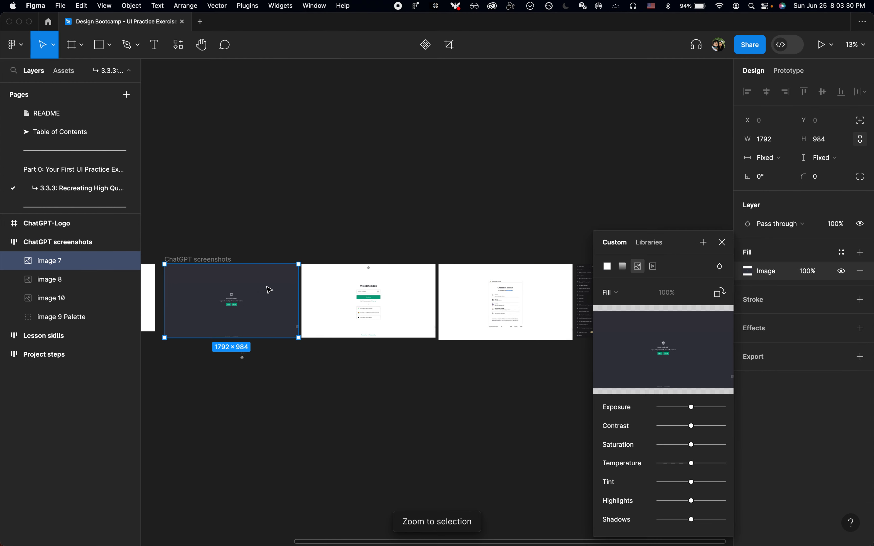
{"action": "key", "text": "shift+2"}
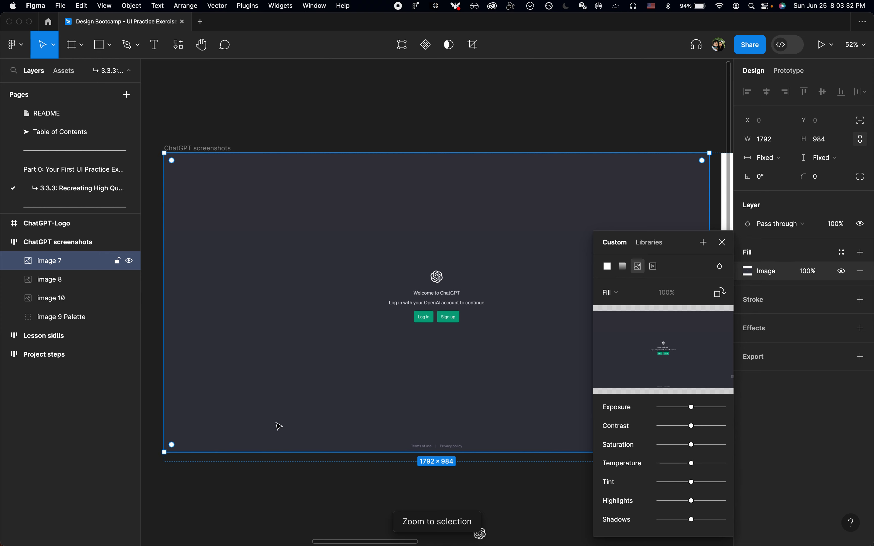
- Zoom to the ChatGPT-Logo frame, and return to the page overview with all layers collapsed
{"action": "left_click", "coordinate": [41, 222]}
{"action": "key", "text": "shift+2"}
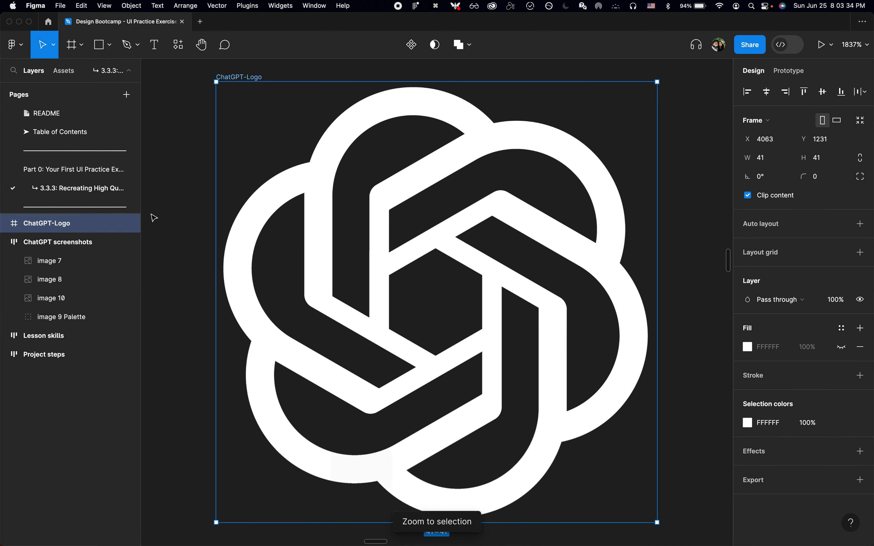
{"action": "left_click", "coordinate": [164, 218]}
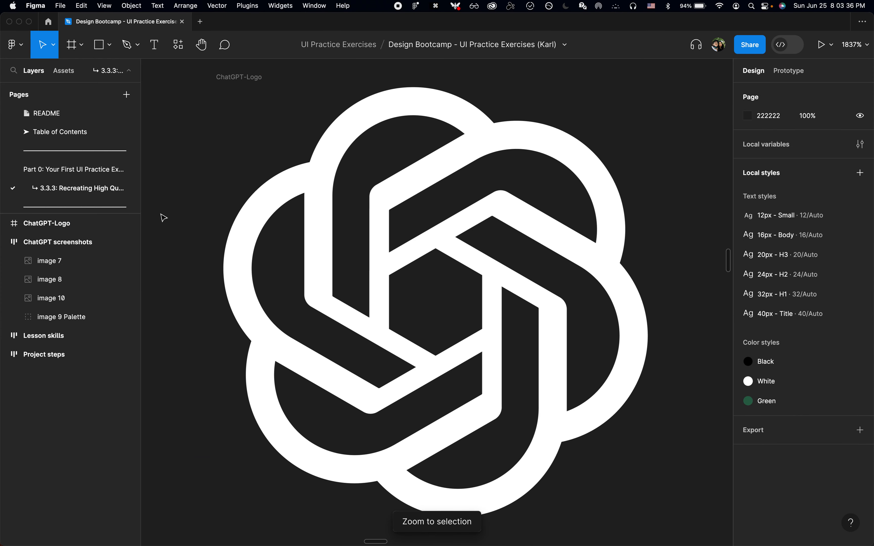
{"action": "left_click", "coordinate": [166, 209]}
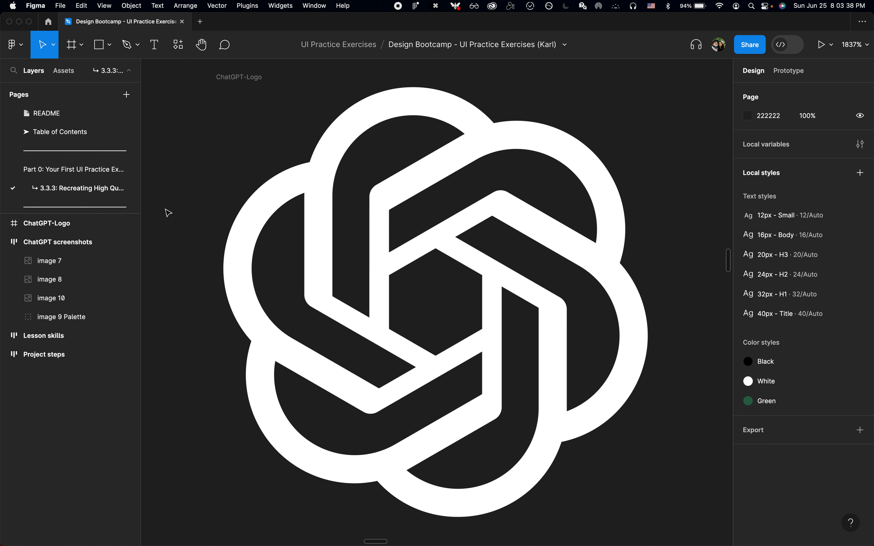
{"action": "key", "text": "shift+2"}
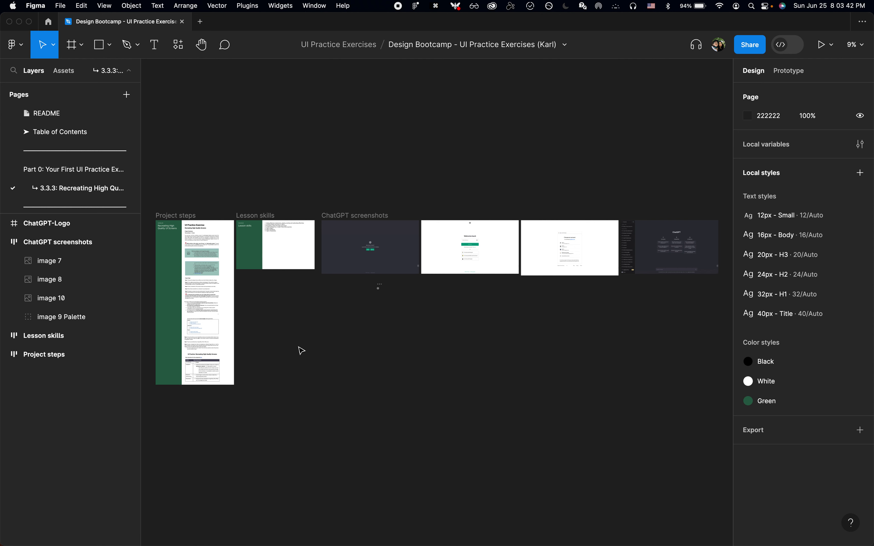
{"action": "key", "text": "alt+l"}
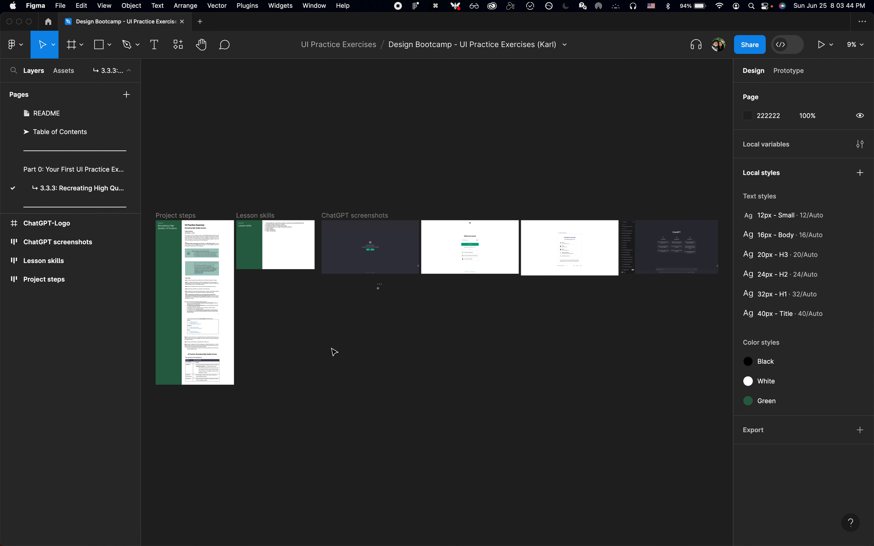
- Select image 7, image 8 and the ChatGPT-Logo frame one after another on the canvas
{"action": "left_click", "coordinate": [358, 230]}
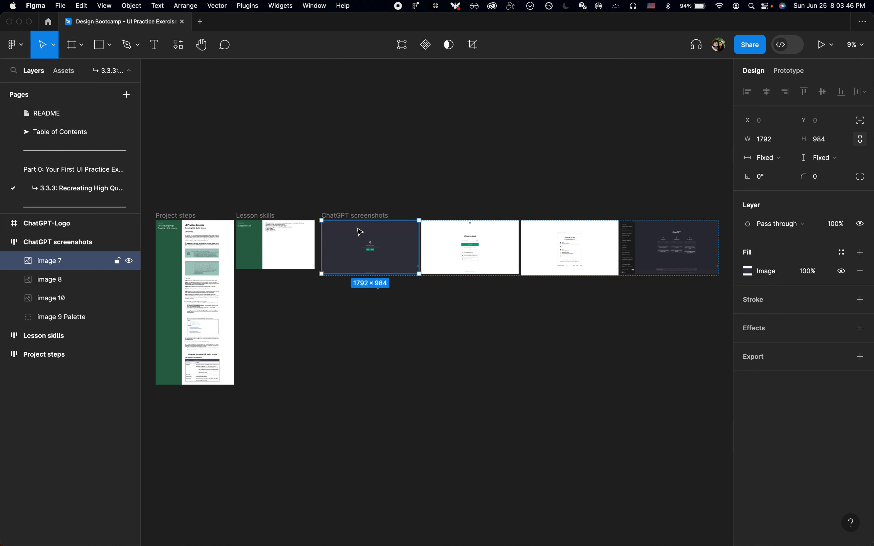
{"action": "left_click", "coordinate": [518, 235]}
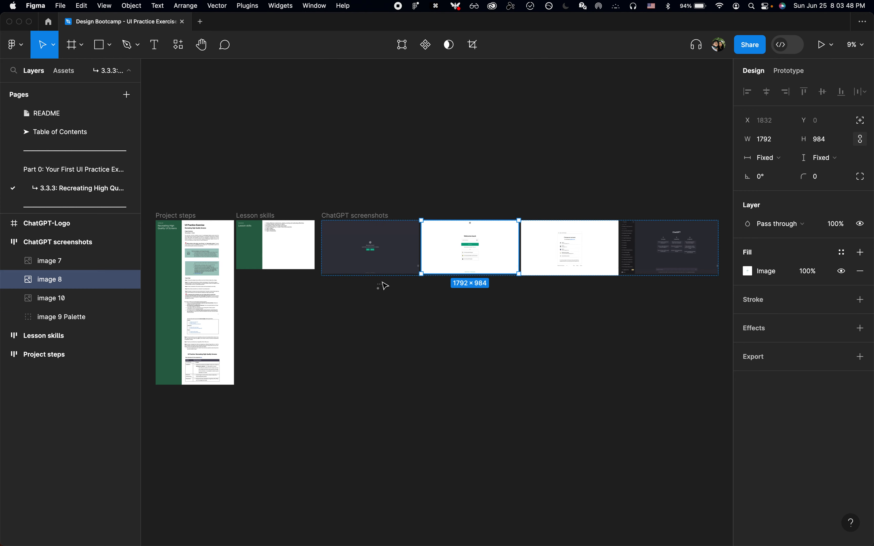
{"action": "left_click", "coordinate": [384, 286]}
{"action": "left_click", "coordinate": [379, 286]}
{"action": "key", "text": "Return"}
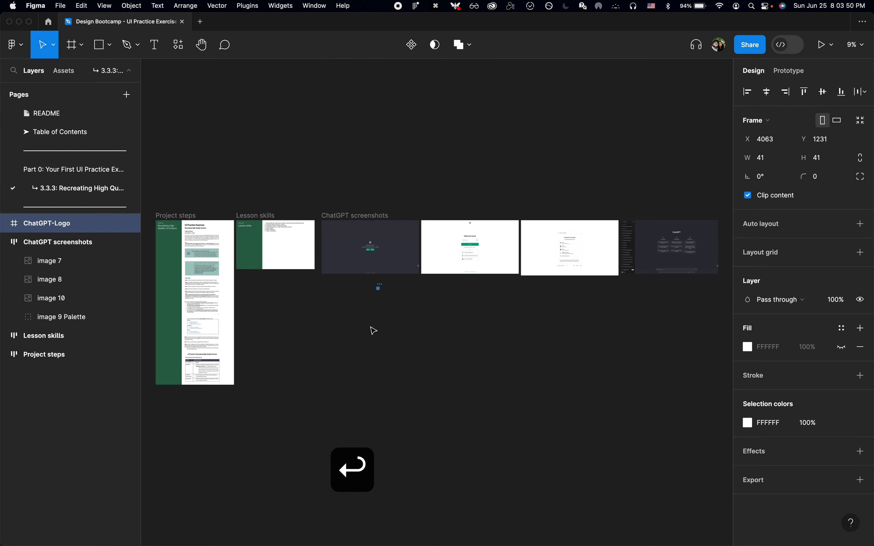
- Collapse all layers and select the ChatGPT screenshots, ChatGPT-Logo and Lesson skills frames one after another in the layer list
{"action": "left_click", "coordinate": [373, 331]}
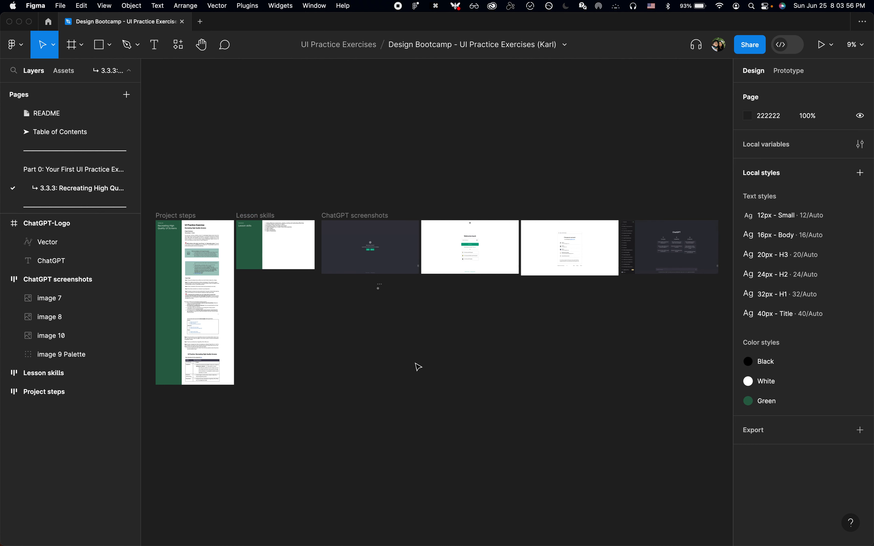
{"action": "key", "text": "alt+l"}
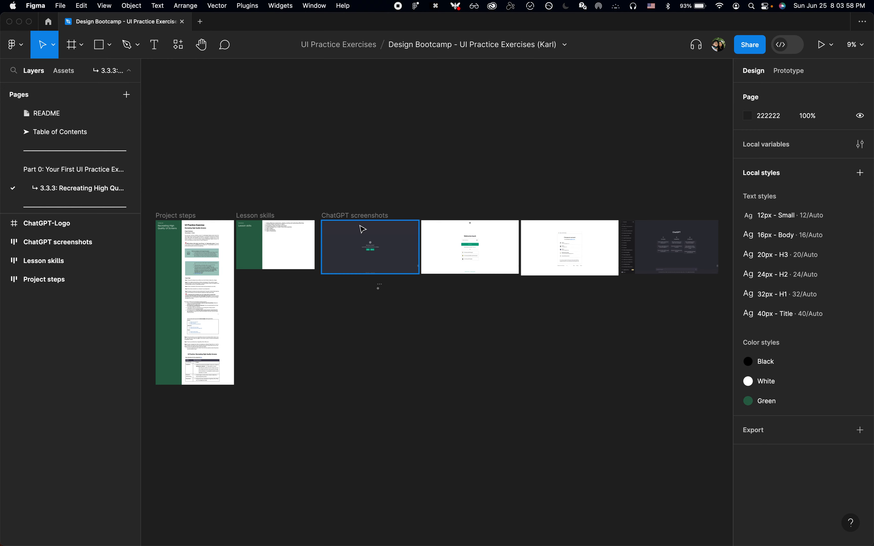
{"action": "left_click", "coordinate": [32, 244]}
{"action": "left_click", "coordinate": [37, 228]}
{"action": "left_click", "coordinate": [36, 261]}
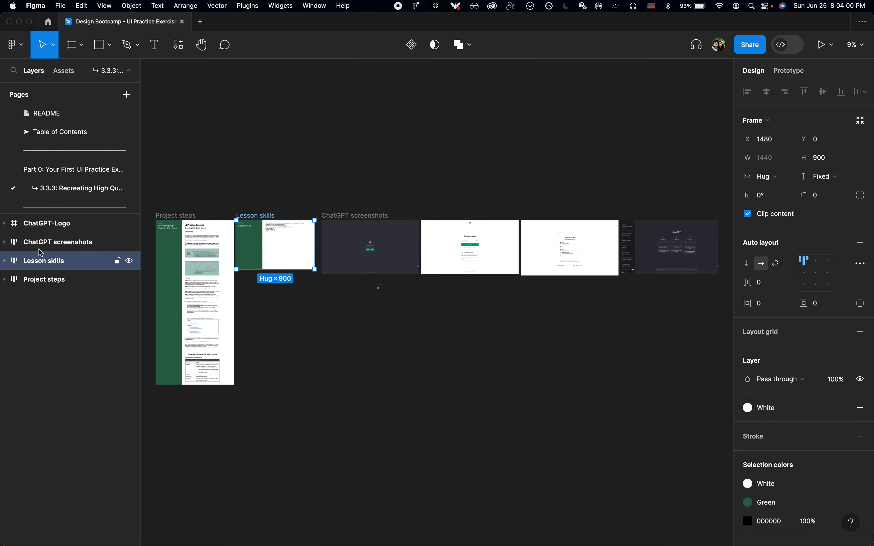
- Expand the ChatGPT screenshots and Lesson skills frames to show their child layers, select Project steps, and hide the page list
{"action": "left_click", "coordinate": [38, 246]}
{"action": "key", "text": "Return"}
{"action": "left_click", "coordinate": [45, 336]}
{"action": "key", "text": "Return"}
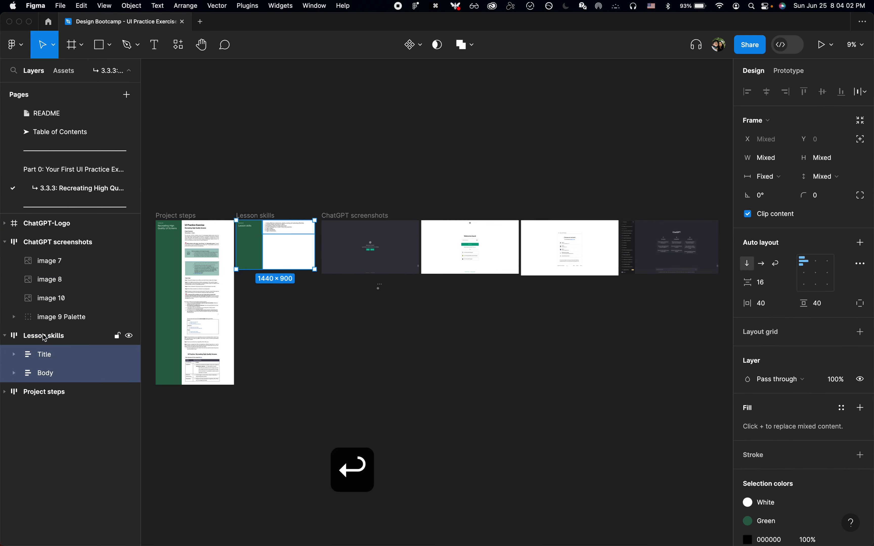
{"action": "left_click", "coordinate": [51, 391]}
{"action": "left_click", "coordinate": [127, 71]}
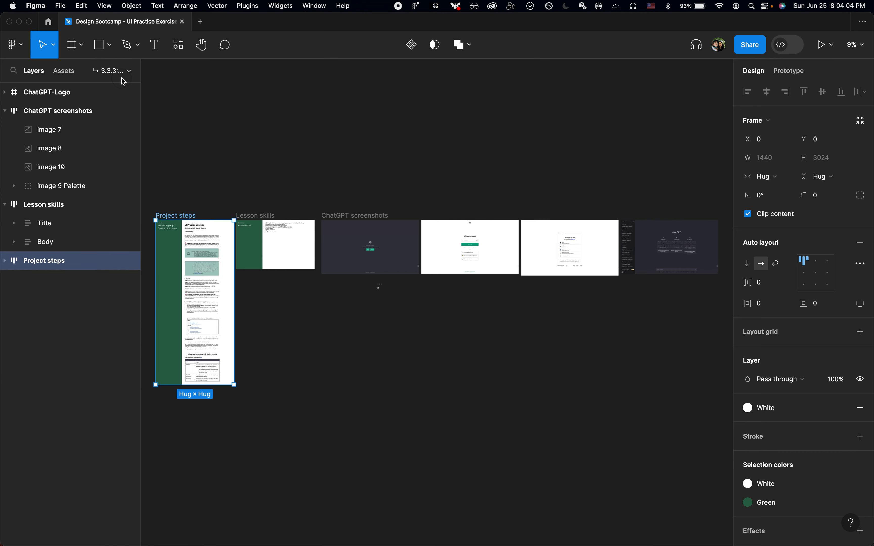
- Expand the nested Title, Body and Project steps layers, collapse all layers again, and clear the selection after checking the ChatGPT-Logo frame
{"action": "left_click", "coordinate": [14, 224]}
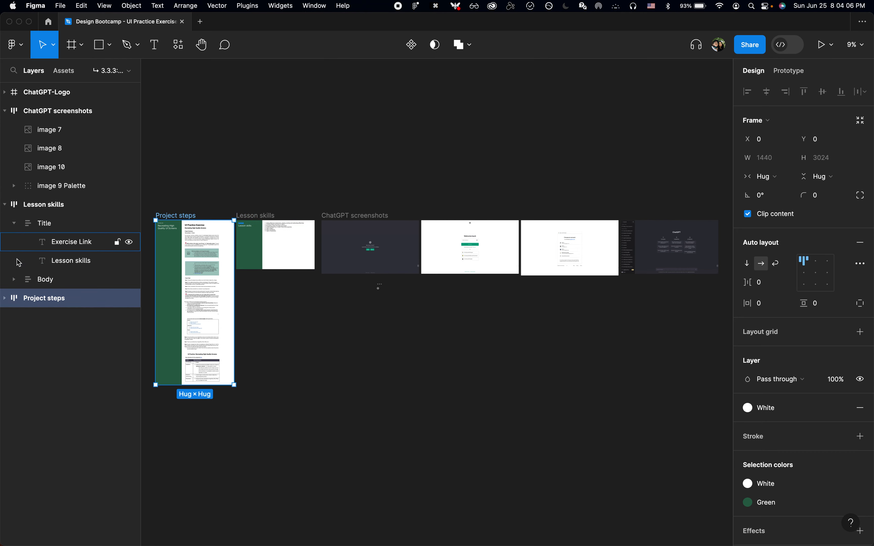
{"action": "left_click", "coordinate": [14, 280]}
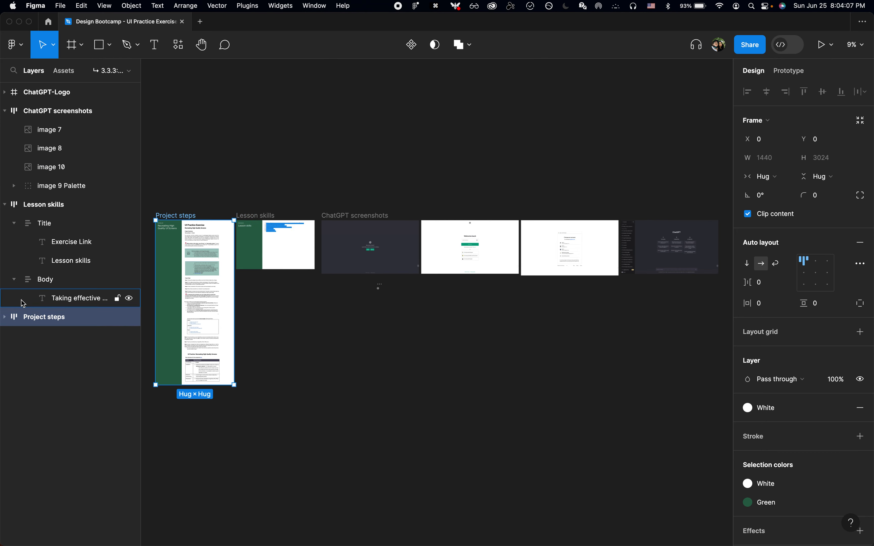
{"action": "left_click", "coordinate": [5, 317]}
{"action": "left_click", "coordinate": [14, 336]}
{"action": "key", "text": "alt+l"}
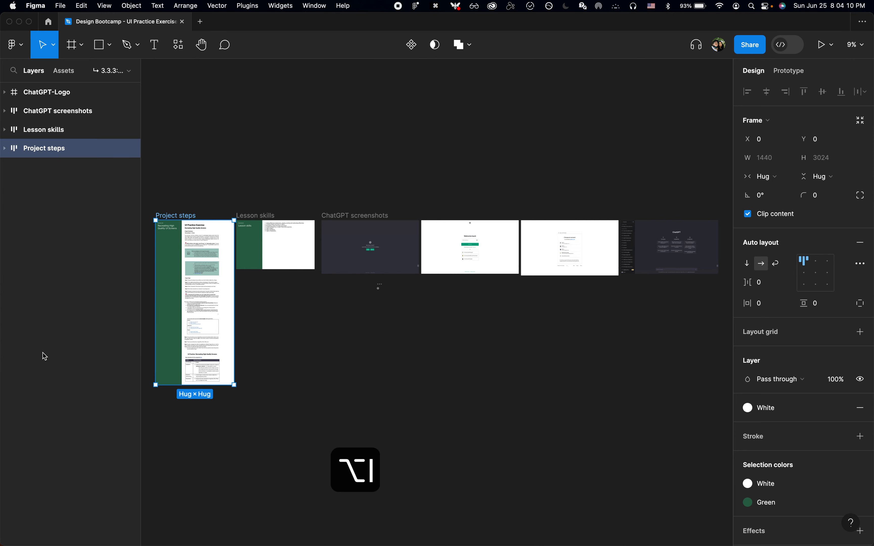
{"action": "left_click", "coordinate": [53, 92]}
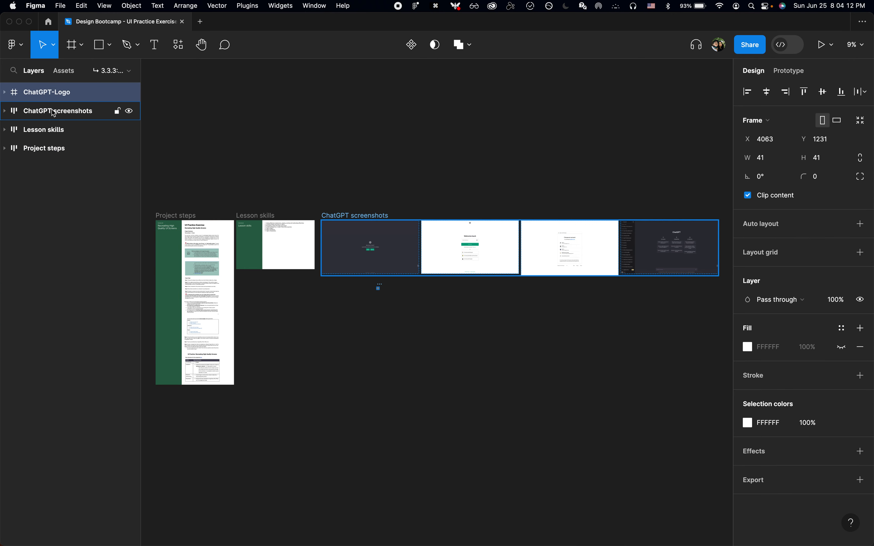
{"action": "left_click", "coordinate": [320, 168]}
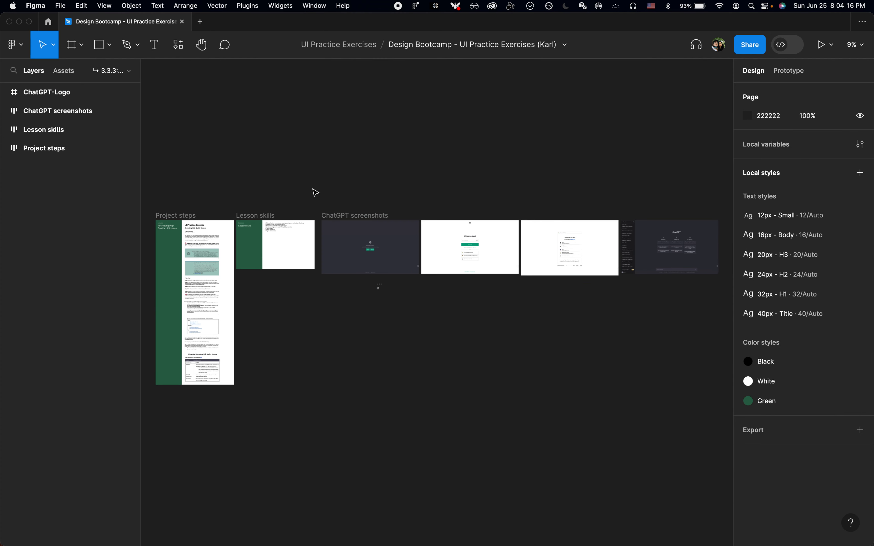
- Zoom to image 7, the dark welcome screenshot in the ChatGPT screenshots frame, and clear the selection
{"action": "scroll", "coordinate": [314, 192], "scroll_direction": "down", "scroll_amount": 3}
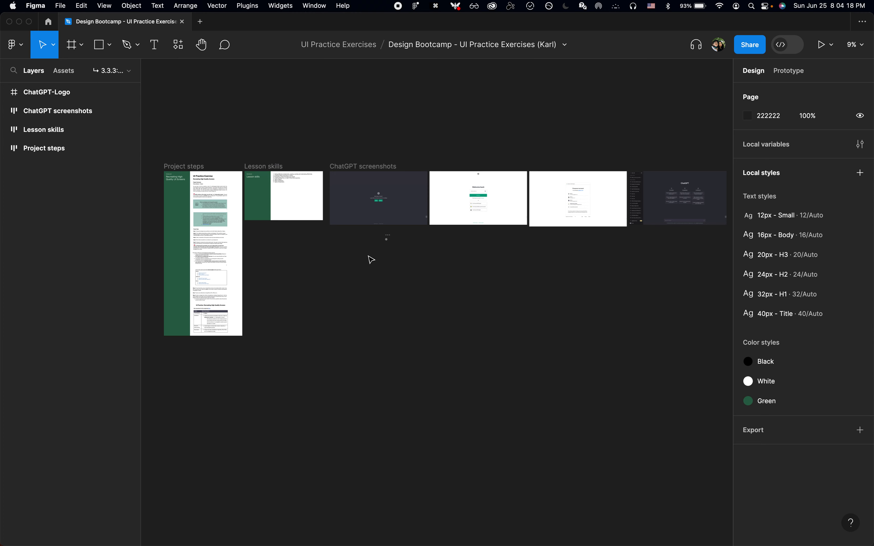
{"action": "key", "text": "z"}
{"action": "left_click", "coordinate": [356, 198]}
{"action": "left_click", "coordinate": [357, 198]}
{"action": "left_click", "coordinate": [357, 198]}
{"action": "left_click", "coordinate": [415, 197]}
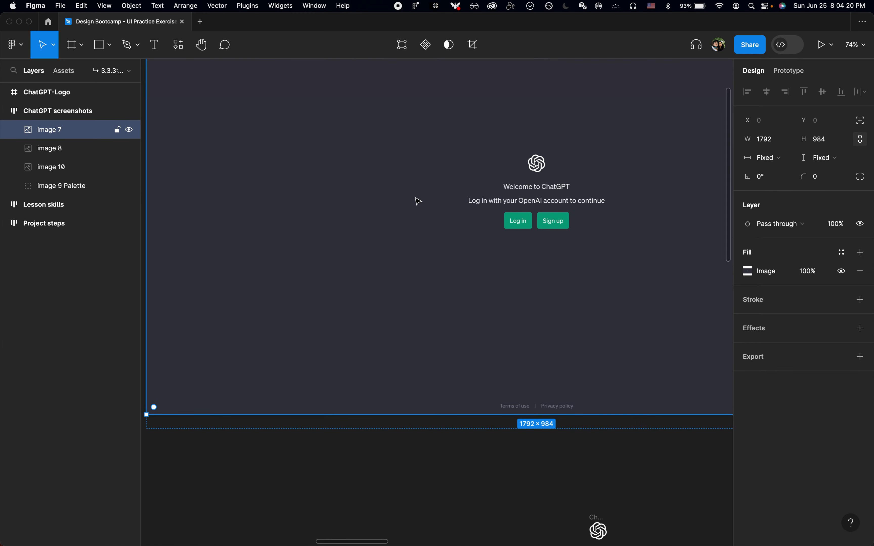
{"action": "key", "text": "shift+2"}
{"action": "key", "text": "Escape"}
{"action": "scroll", "coordinate": [438, 134], "scroll_direction": "down", "scroll_amount": 1}
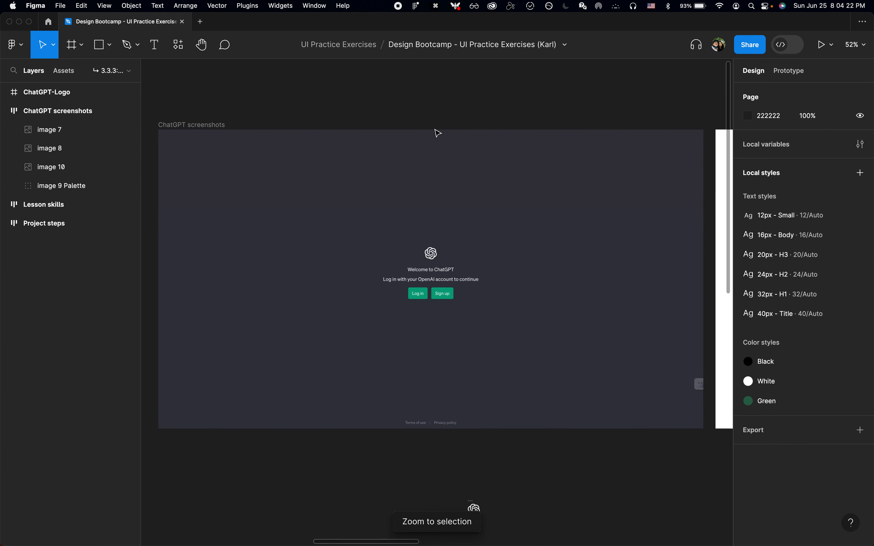
- Examine the welcome screenshot's logo, text, Log in and Sign up buttons, and footer links up close, and return to the full screenshot
{"action": "left_click", "coordinate": [431, 170]}
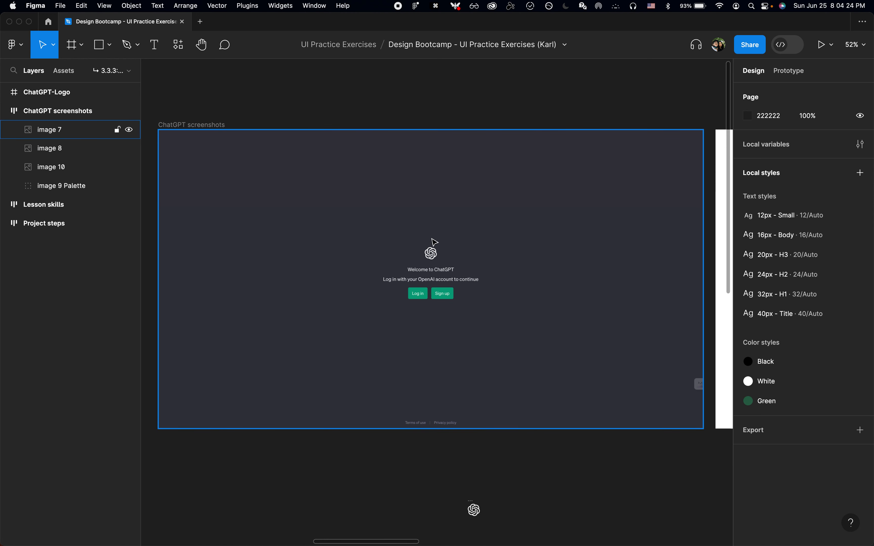
{"action": "scroll", "coordinate": [435, 242], "scroll_direction": "up", "scroll_amount": 3}
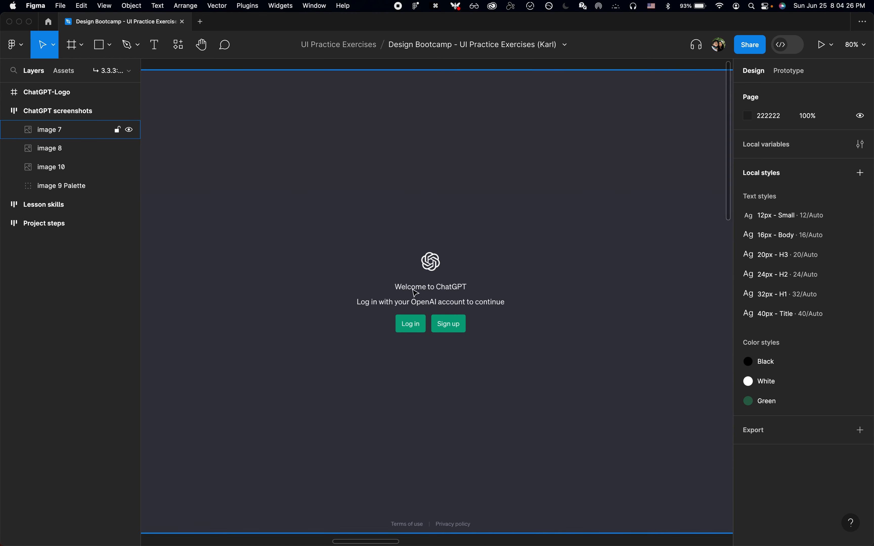
{"action": "scroll", "coordinate": [449, 330], "scroll_direction": "down", "scroll_amount": 2}
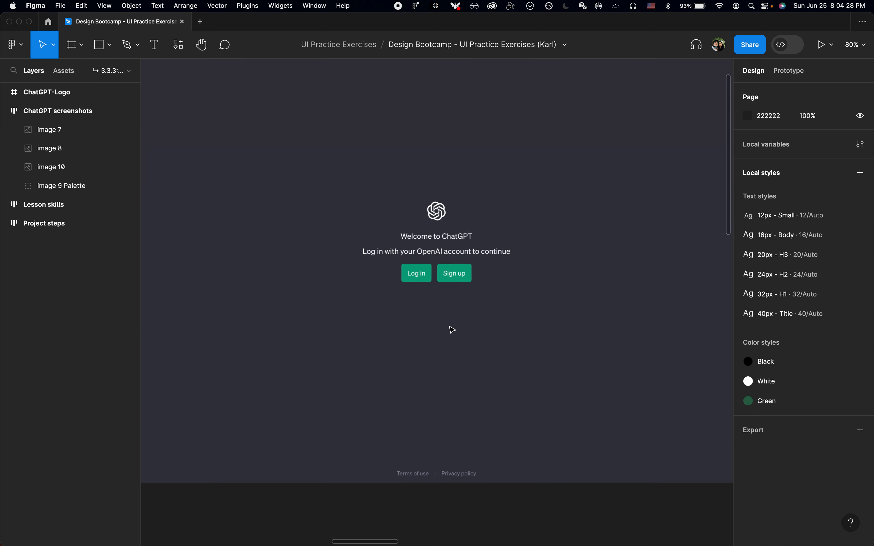
{"action": "scroll", "coordinate": [432, 409], "scroll_direction": "up", "scroll_amount": 3}
{"action": "scroll", "coordinate": [431, 410], "scroll_direction": "down", "scroll_amount": 4}
{"action": "scroll", "coordinate": [435, 413], "scroll_direction": "up", "scroll_amount": 3}
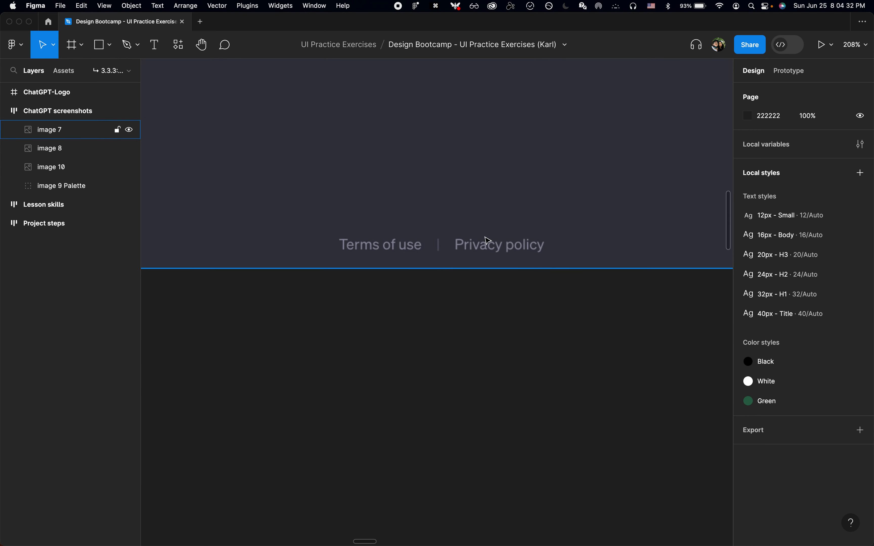
{"action": "key", "text": "shift+2"}
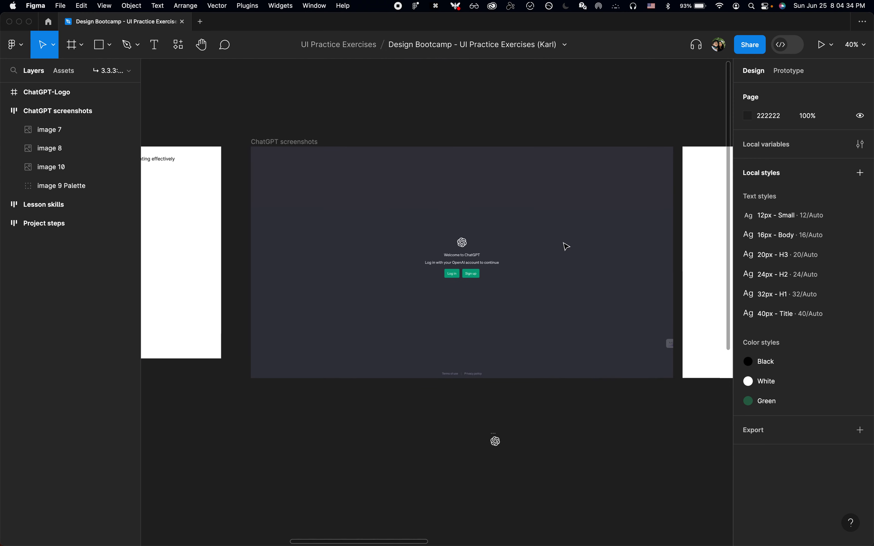
{"action": "left_click", "coordinate": [495, 156]}
{"action": "scroll", "coordinate": [466, 130], "scroll_direction": "down", "scroll_amount": 3}
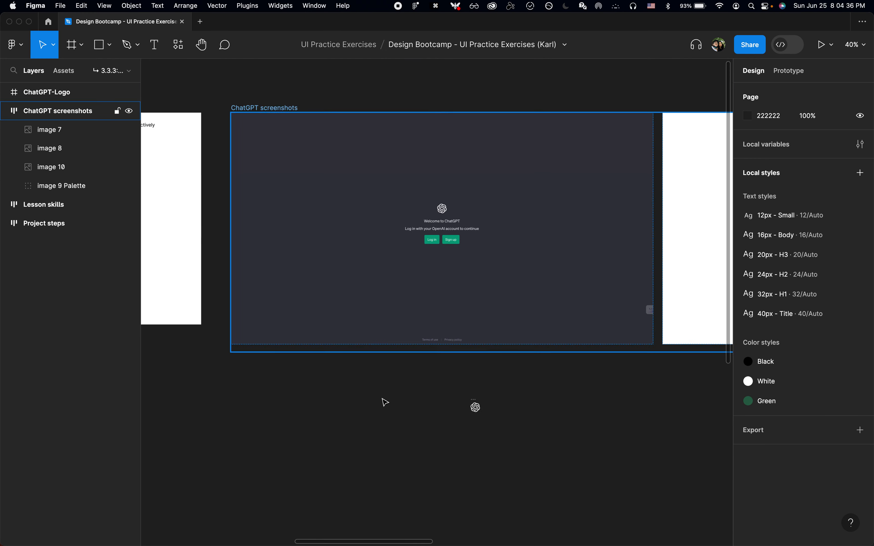
- Try to run the Recognize plugin on image 7, inspect the screenshot alongside its window, and close the plugin
{"action": "left_click", "coordinate": [352, 302]}
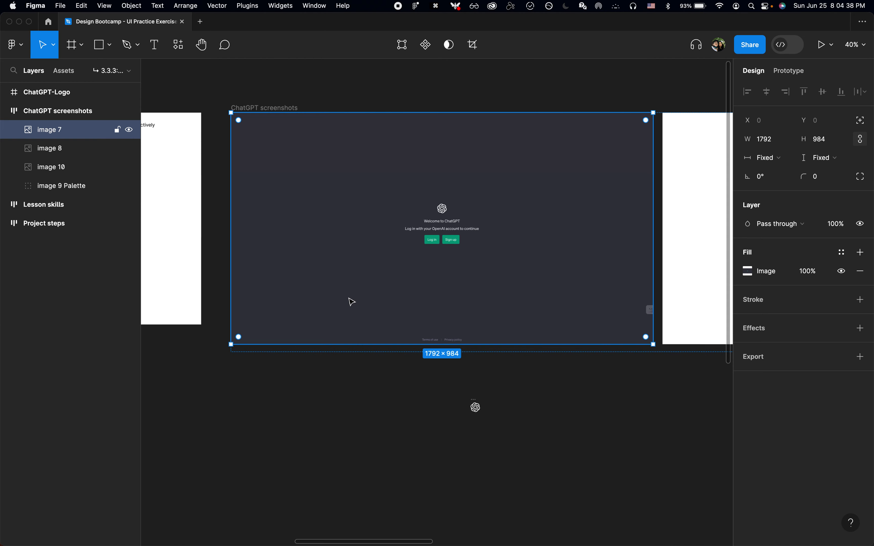
{"action": "key", "text": "super+p"}
{"action": "key", "text": "Return"}
{"action": "scroll", "coordinate": [420, 262], "scroll_direction": "up", "scroll_amount": 2}
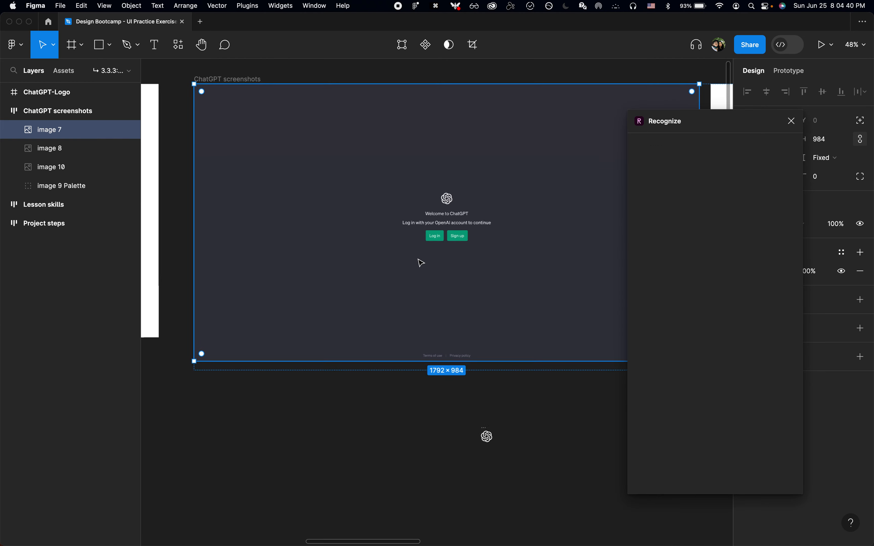
{"action": "scroll", "coordinate": [447, 212], "scroll_direction": "up", "scroll_amount": 3}
{"action": "scroll", "coordinate": [463, 236], "scroll_direction": "up", "scroll_amount": 3}
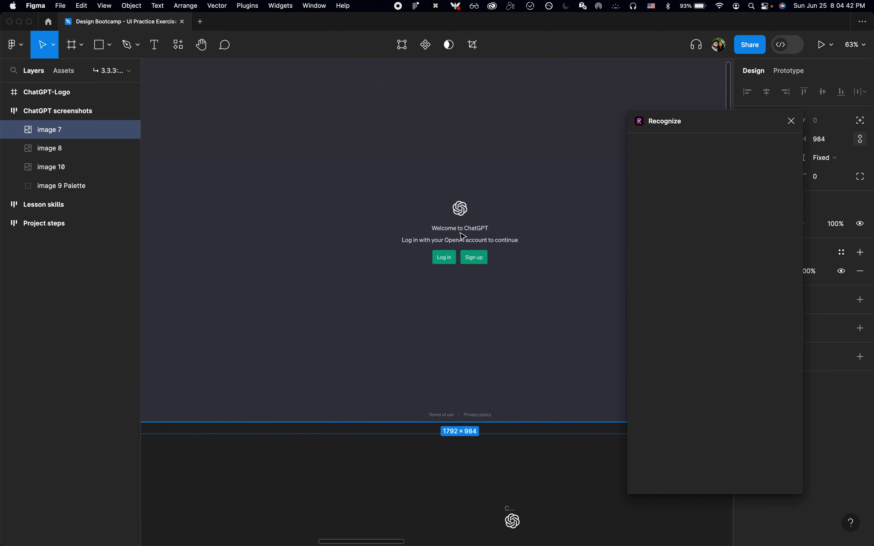
{"action": "scroll", "coordinate": [424, 254], "scroll_direction": "down", "scroll_amount": 1}
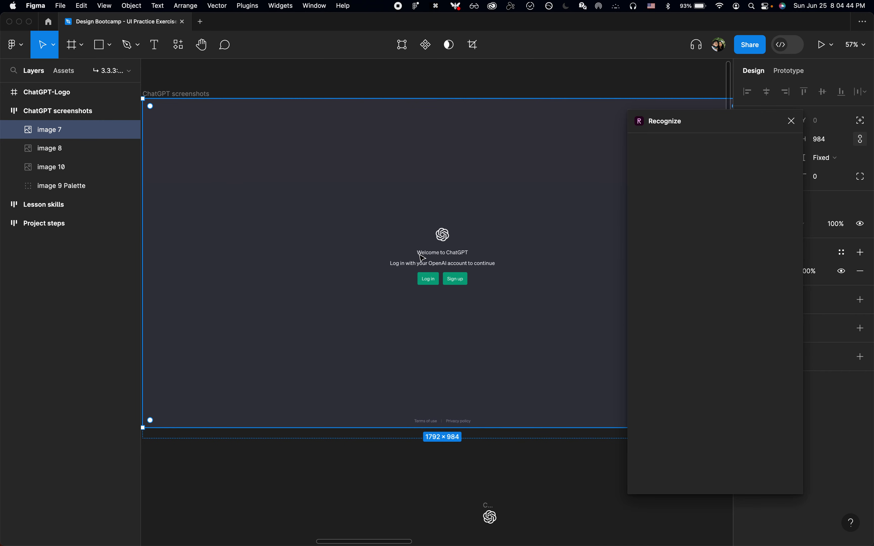
{"action": "scroll", "coordinate": [424, 259], "scroll_direction": "down", "scroll_amount": 2}
{"action": "scroll", "coordinate": [420, 255], "scroll_direction": "right", "scroll_amount": 3}
{"action": "scroll", "coordinate": [420, 255], "scroll_direction": "down", "scroll_amount": 2}
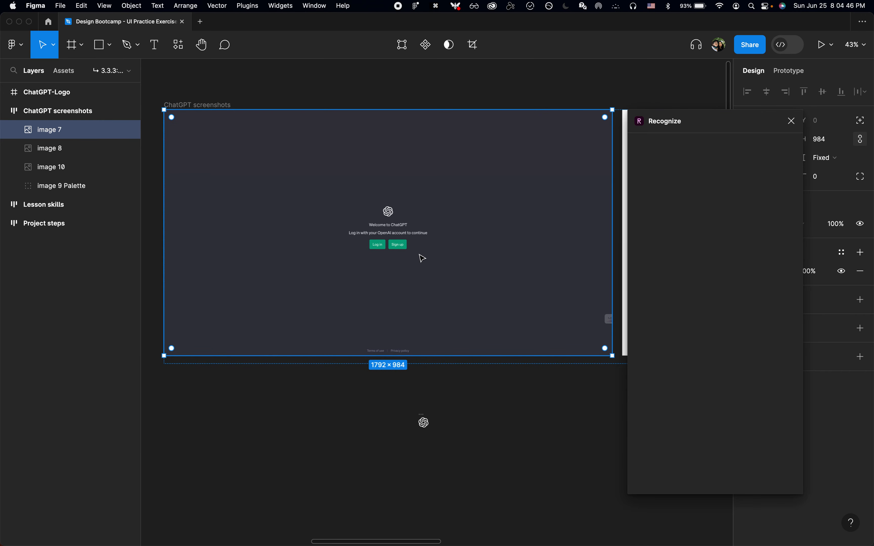
{"action": "scroll", "coordinate": [422, 258], "scroll_direction": "up", "scroll_amount": 1}
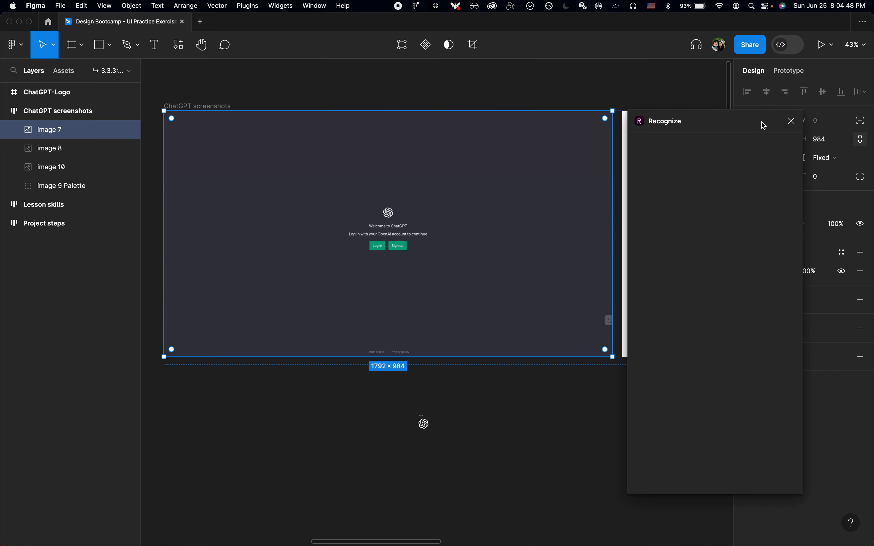
{"action": "left_click", "coordinate": [802, 123]}
- Move the ChatGPT-Logo frame just beneath the lower-left corner of the dark welcome screenshot and deselect it
{"action": "left_click", "coordinate": [355, 429]}
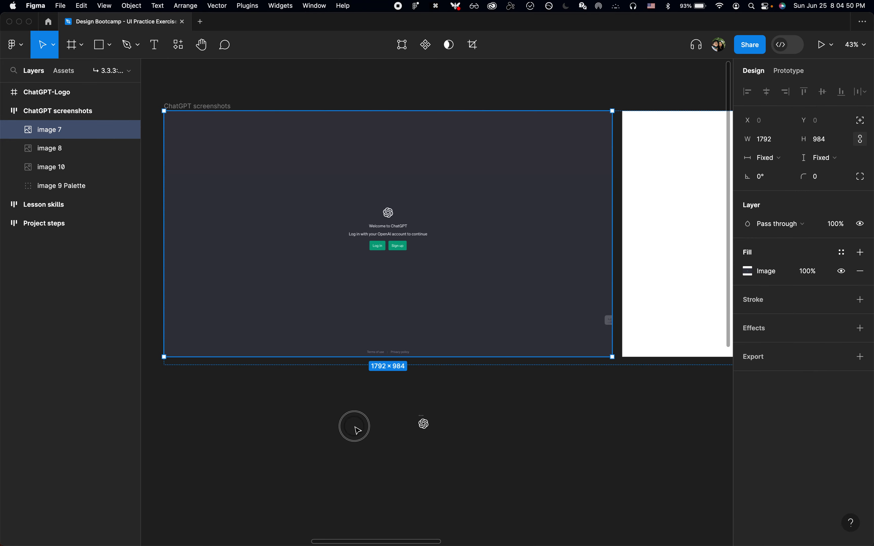
{"action": "left_click_drag", "start_coordinate": [422, 420], "coordinate": [177, 379]}
{"action": "left_click", "coordinate": [342, 397]}
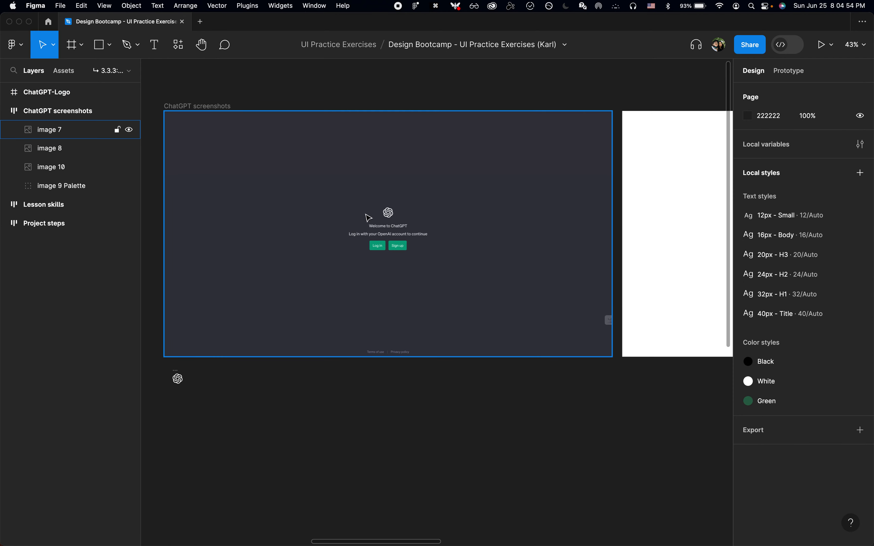
- Review the welcome screenshot's central logo, heading and buttons once more, and bring the empty canvas below it into view
{"action": "scroll", "coordinate": [361, 223], "scroll_direction": "up", "scroll_amount": 5}
{"action": "scroll", "coordinate": [406, 238], "scroll_direction": "up", "scroll_amount": 2}
{"action": "scroll", "coordinate": [404, 236], "scroll_direction": "down", "scroll_amount": 8}
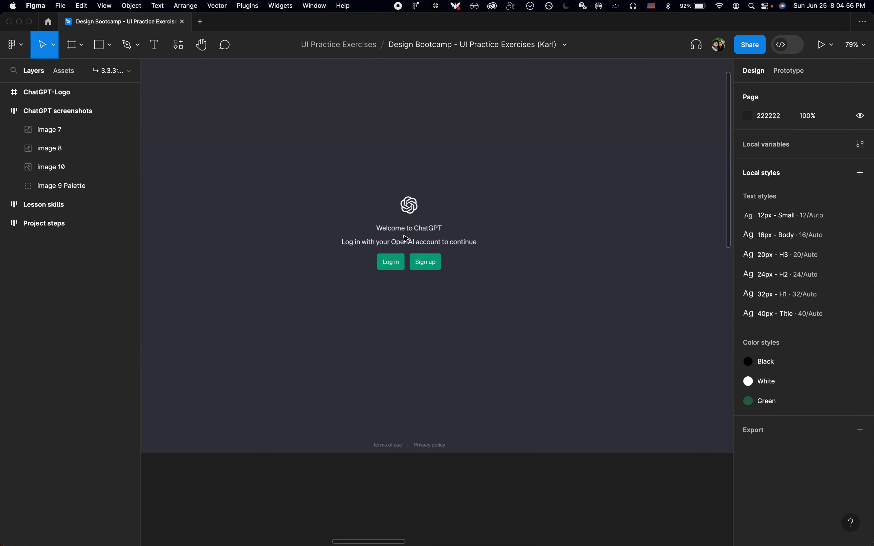
{"action": "scroll", "coordinate": [404, 333], "scroll_direction": "down", "scroll_amount": 2}
{"action": "left_click", "coordinate": [393, 353]}
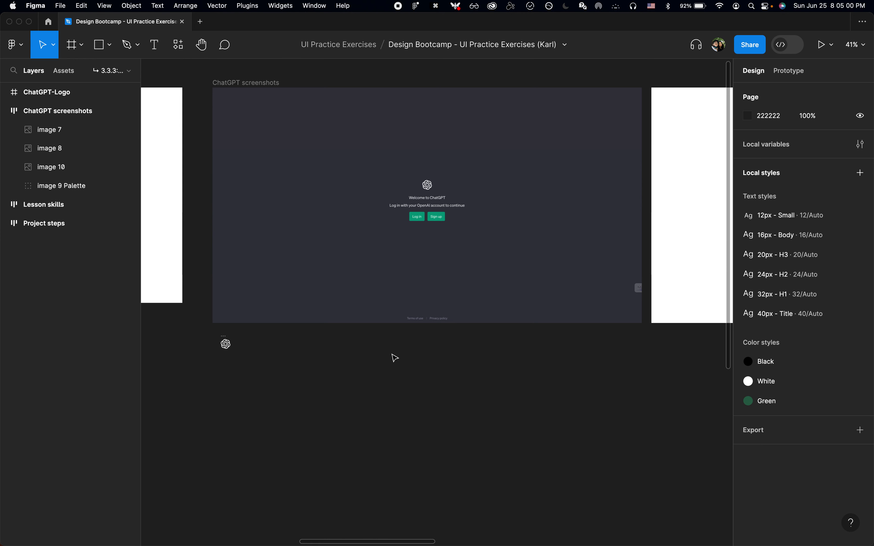
{"action": "scroll", "coordinate": [365, 375], "scroll_direction": "down", "scroll_amount": 3}
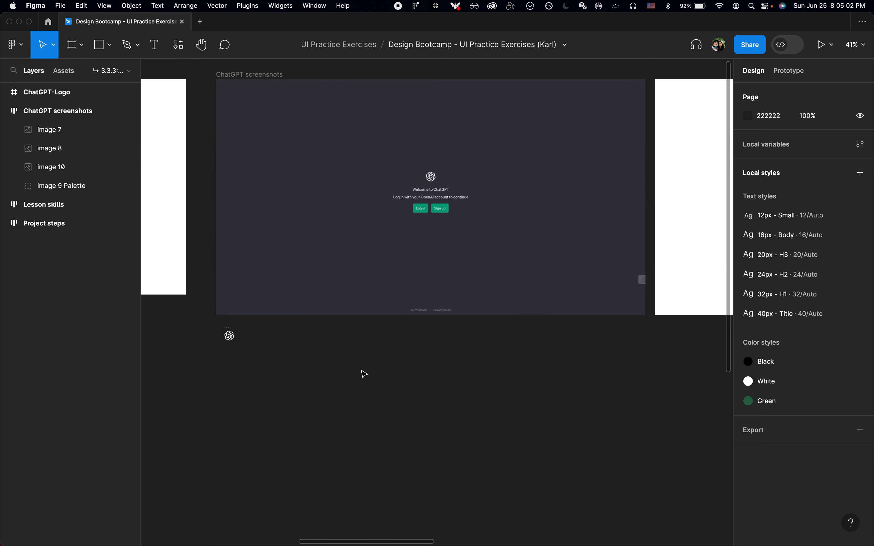
{"action": "scroll", "coordinate": [356, 389], "scroll_direction": "down", "scroll_amount": 2}
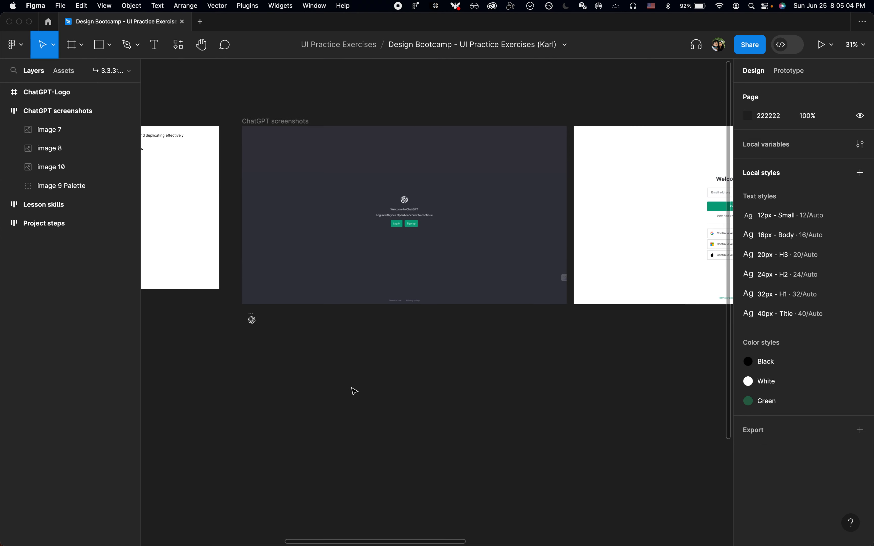
- Create a MacBook Pro 16" frame and place it below the ChatGPT-Logo frame, aligned with the left edge of the welcome screenshot
{"action": "key", "text": "f"}
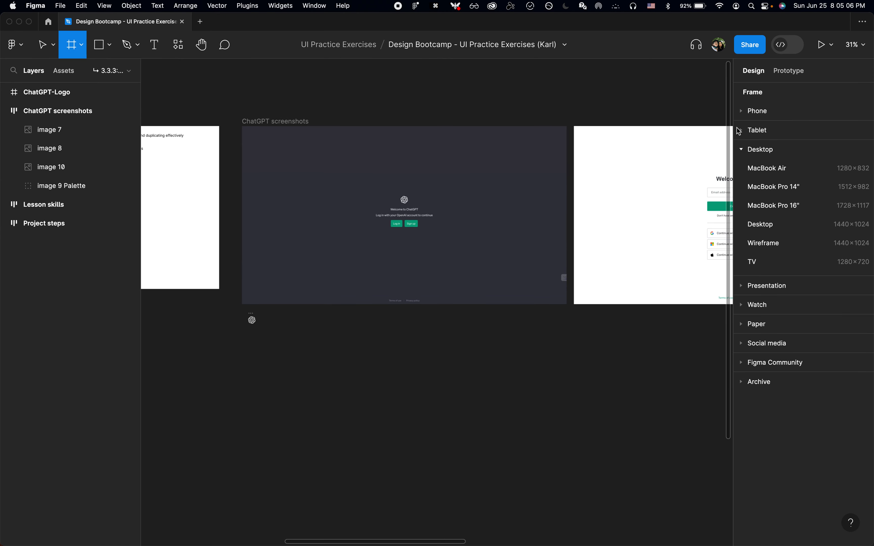
{"action": "left_click", "coordinate": [798, 206]}
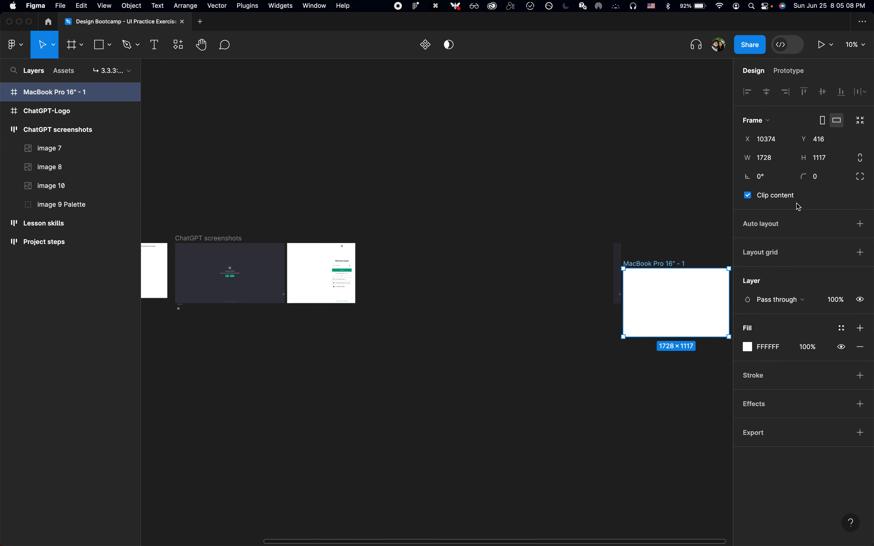
{"action": "left_click_drag", "start_coordinate": [664, 265], "coordinate": [214, 317]}
{"action": "scroll", "coordinate": [214, 317], "scroll_direction": "up", "scroll_amount": 10}
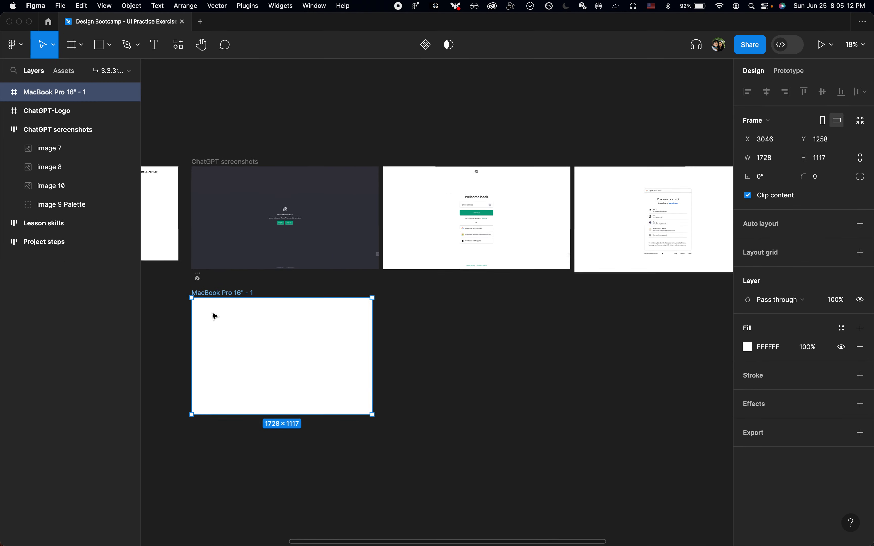
{"action": "scroll", "coordinate": [429, 240], "scroll_direction": "up", "scroll_amount": 1}
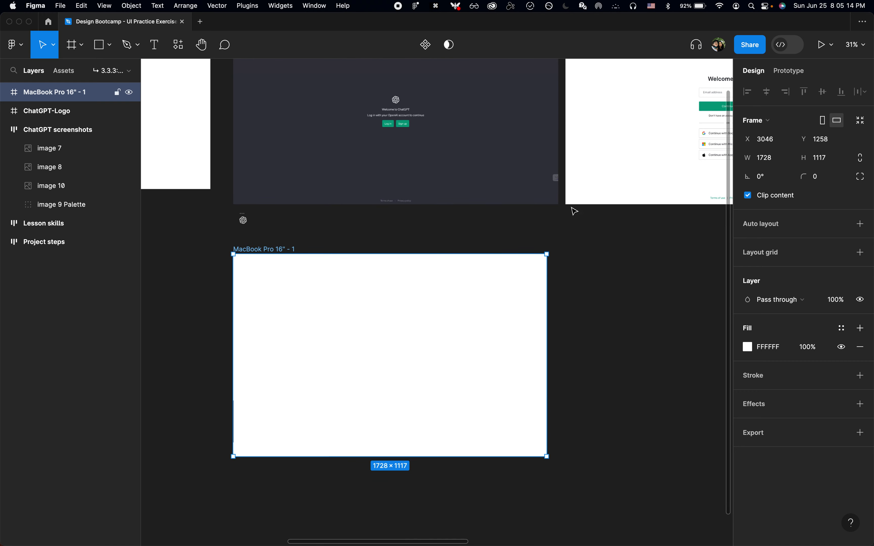
- Copy the height of 984 from the dark welcome screenshot to the MacBook Pro 16" frame and deselect it
{"action": "left_click", "coordinate": [622, 276]}
{"action": "left_click", "coordinate": [471, 161]}
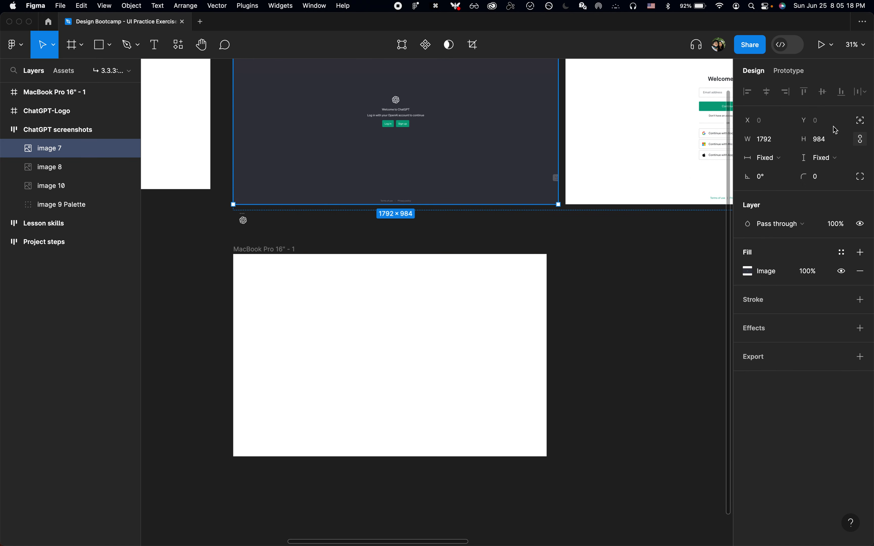
{"action": "left_click", "coordinate": [823, 139]}
{"action": "key", "text": "cmd+c"}
{"action": "left_click", "coordinate": [347, 258]}
{"action": "left_click", "coordinate": [293, 260]}
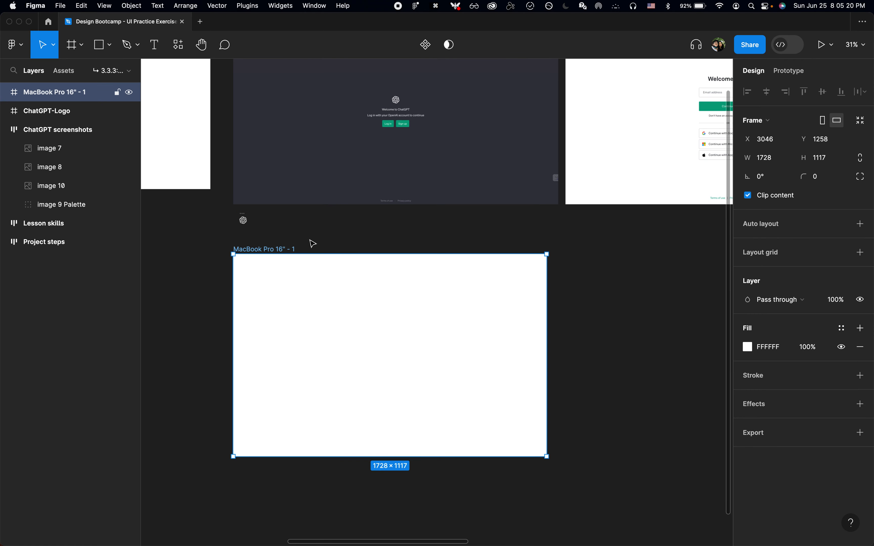
{"action": "left_click", "coordinate": [820, 158]}
{"action": "key", "text": "cmd+v"}
{"action": "key", "text": "Return"}
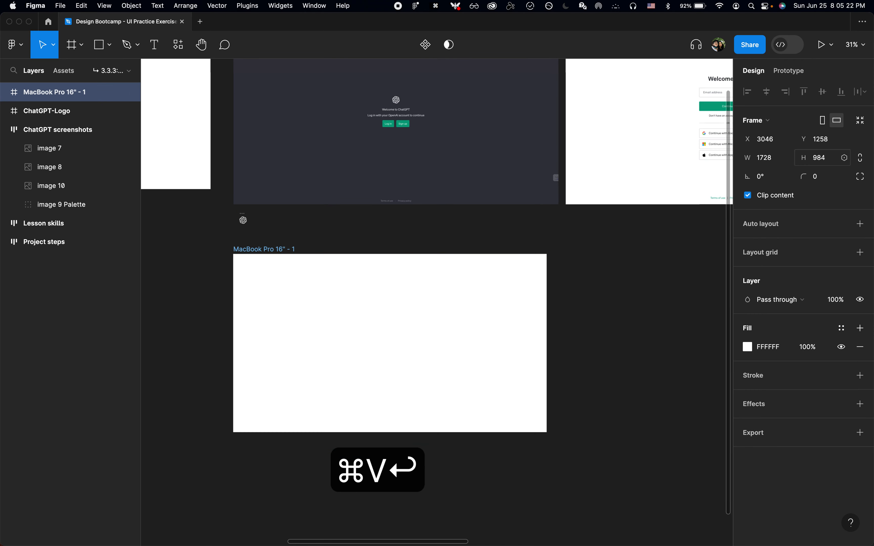
{"action": "left_click", "coordinate": [404, 232]}
- Rename the MacBook Pro 16" frame as ChatGPT - Login/Signup
{"action": "scroll", "coordinate": [404, 232], "scroll_direction": "up", "scroll_amount": 5}
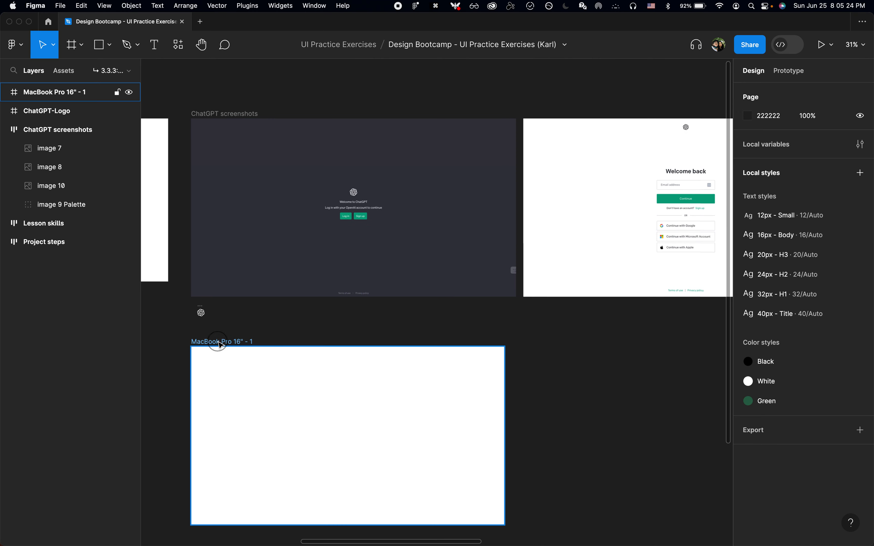
{"action": "left_click", "coordinate": [220, 343]}
{"action": "key", "text": "cmd+r"}
{"action": "type", "text": "t"}
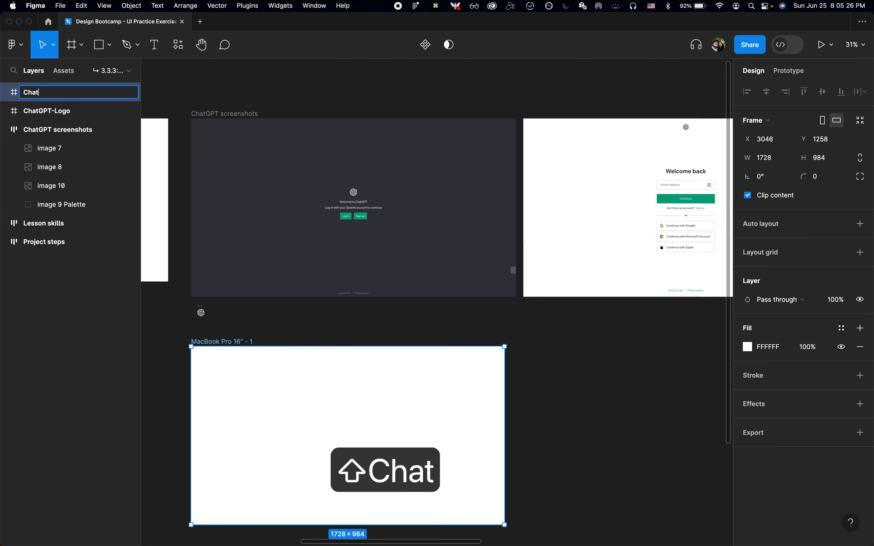
{"action": "type", "text": "GPT - Login"}
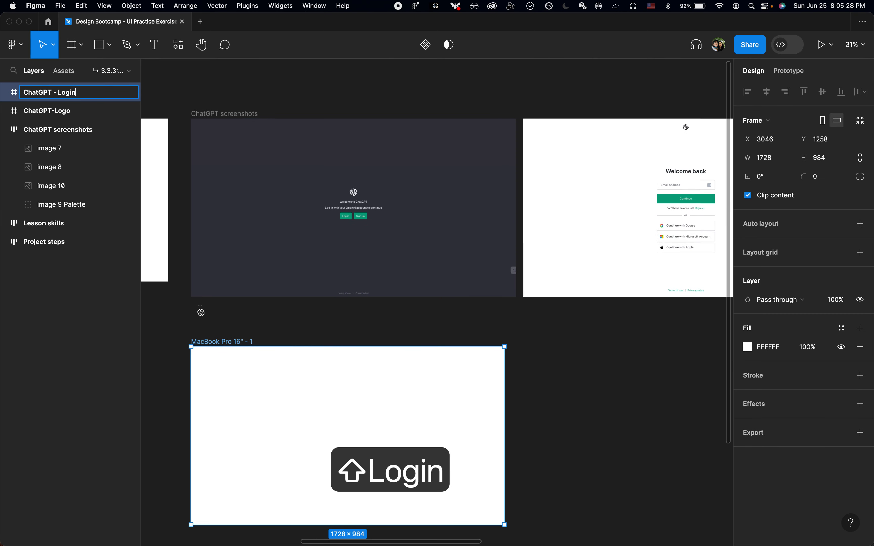
{"action": "type", "text": "/Signup"}
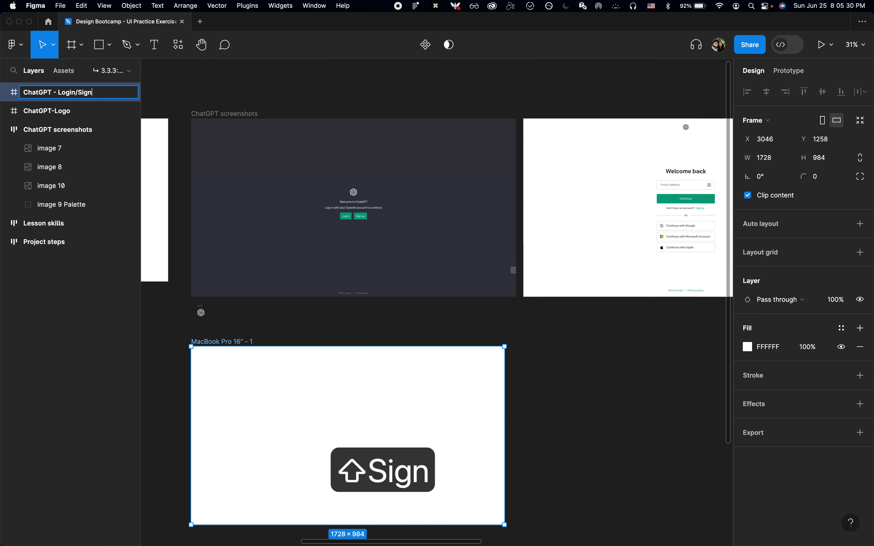
{"action": "key", "text": "Left"}
{"action": "key", "text": "Left"}
{"action": "key", "text": "Left"}
{"action": "key", "text": "Left"}
{"action": "key", "text": "Left"}
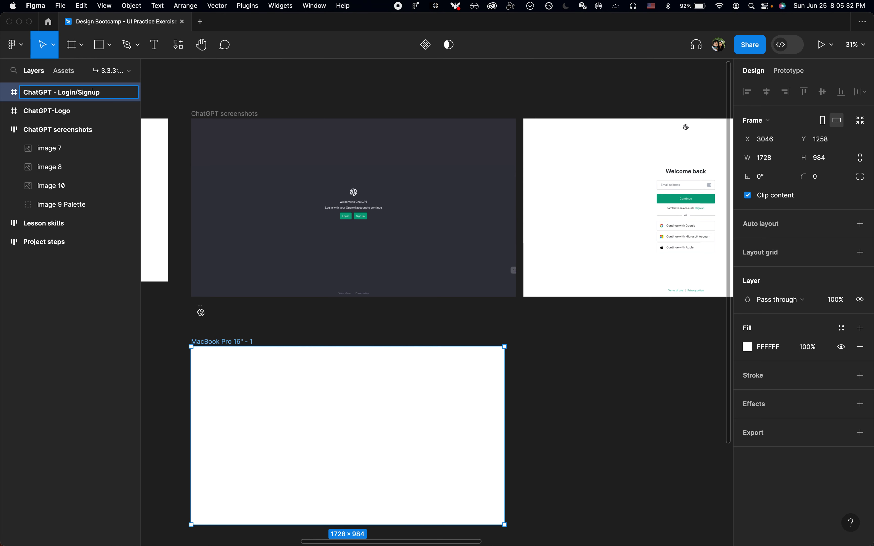
{"action": "key", "text": "super+Right"}
{"action": "key", "text": "Return"}
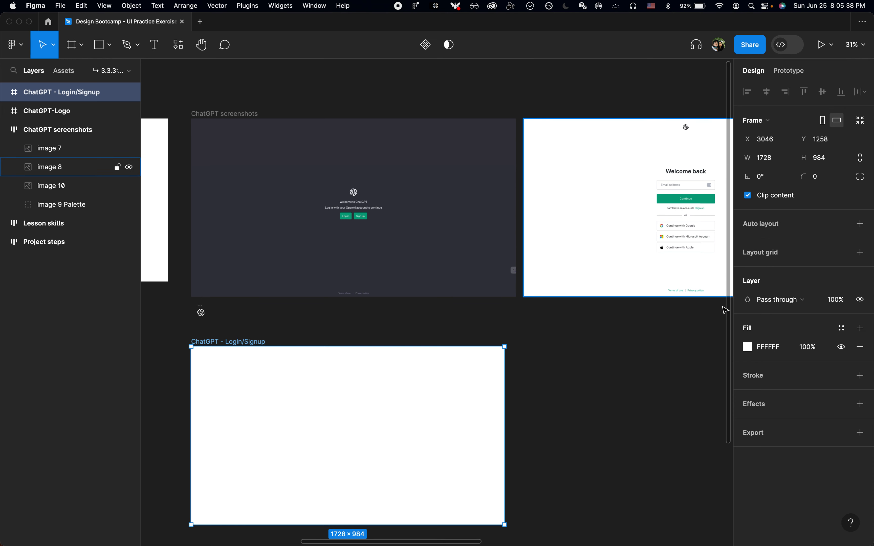
- Fill the ChatGPT - Login/Signup frame with the dark background colour 333541 sampled from the welcome screenshot
{"action": "left_click", "coordinate": [746, 348]}
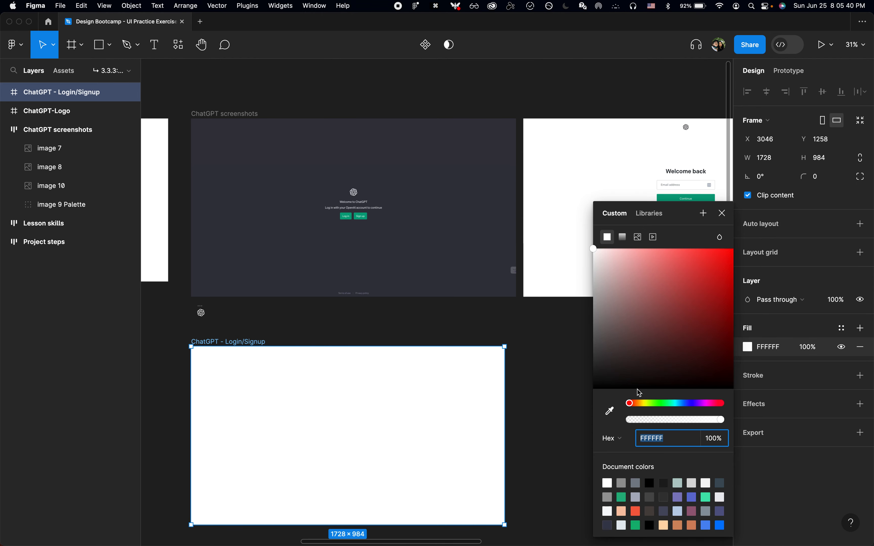
{"action": "left_click", "coordinate": [611, 417]}
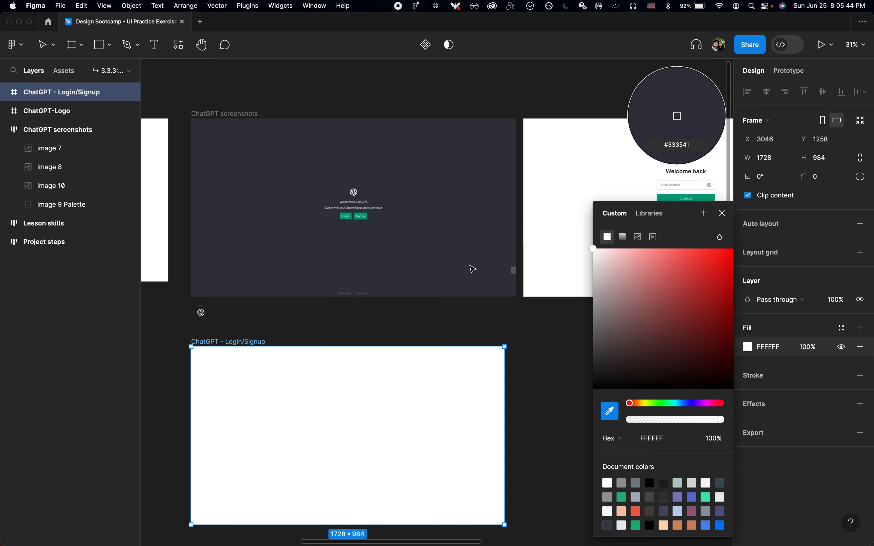
{"action": "left_click", "coordinate": [473, 269]}
{"action": "scroll", "coordinate": [303, 408], "scroll_direction": "up", "scroll_amount": 5}
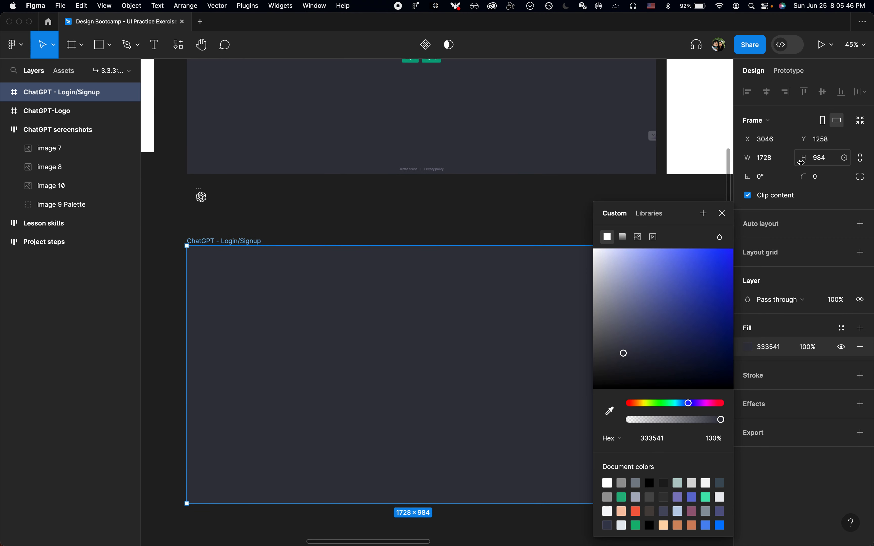
{"action": "left_click", "coordinate": [722, 213]}
{"action": "left_click", "coordinate": [502, 222]}
- Sample the welcome screenshot's background again for the Login/Signup frame's fill, check its hex value and deselect the frame
{"action": "left_click", "coordinate": [251, 241]}
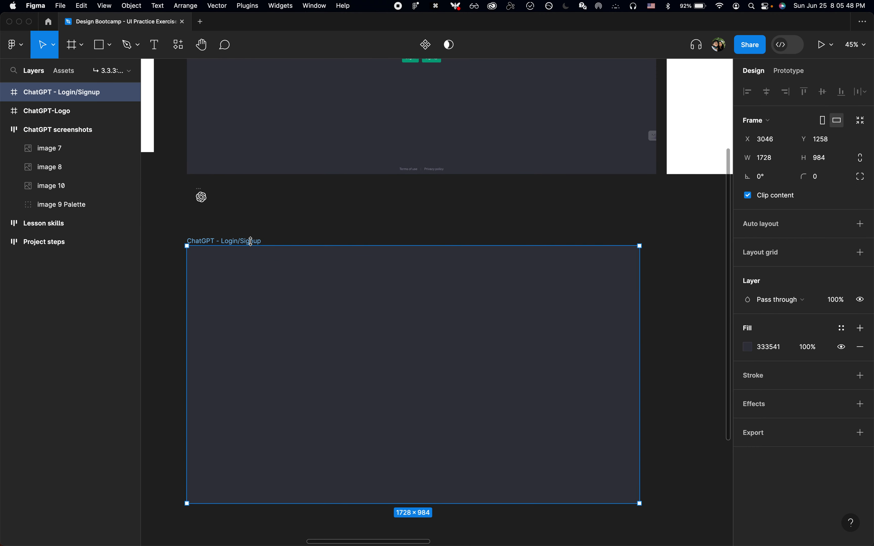
{"action": "left_click", "coordinate": [750, 348]}
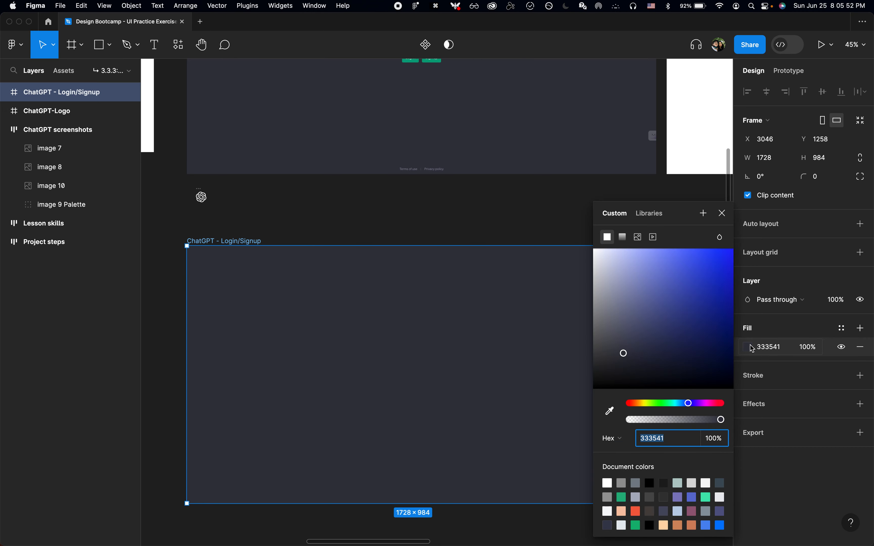
{"action": "left_click", "coordinate": [611, 411]}
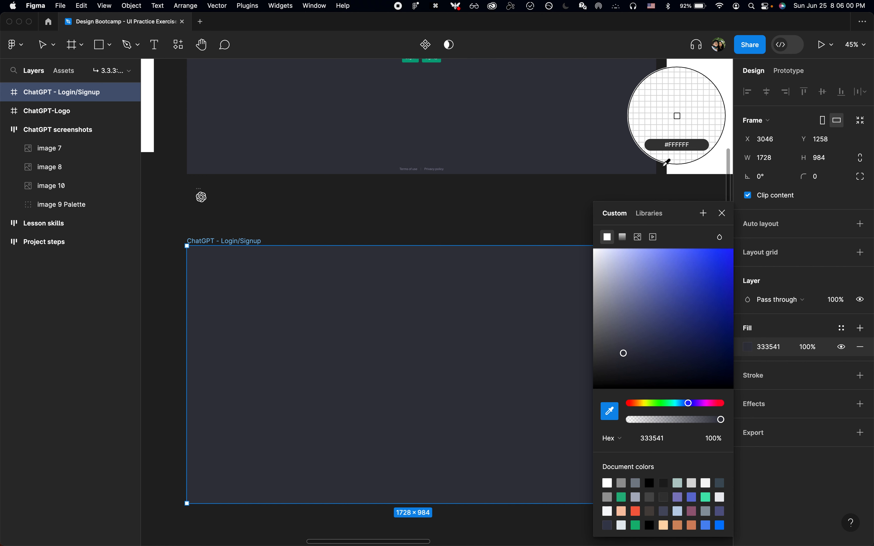
{"action": "scroll", "coordinate": [396, 113], "scroll_direction": "up", "scroll_amount": 5}
{"action": "scroll", "coordinate": [395, 113], "scroll_direction": "right", "scroll_amount": 5}
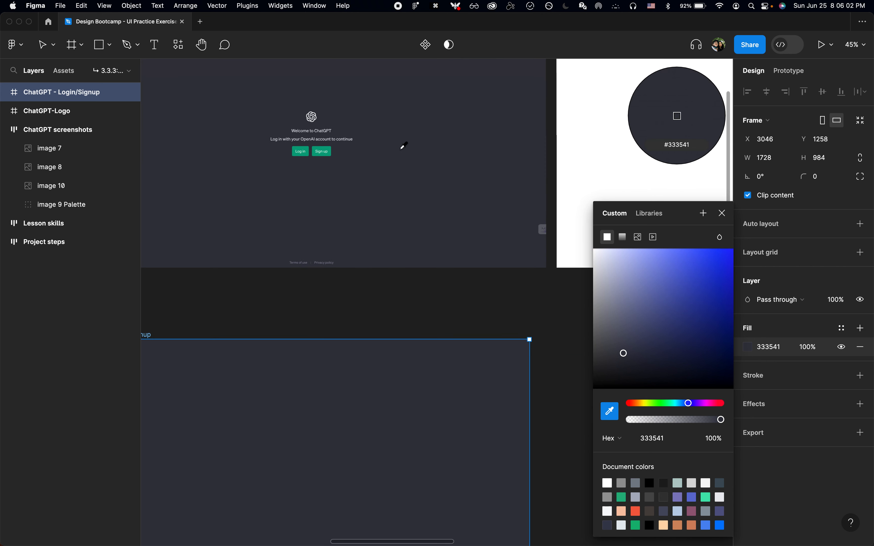
{"action": "left_click", "coordinate": [412, 155]}
{"action": "scroll", "coordinate": [408, 162], "scroll_direction": "down", "scroll_amount": 4}
{"action": "scroll", "coordinate": [408, 162], "scroll_direction": "left", "scroll_amount": 2}
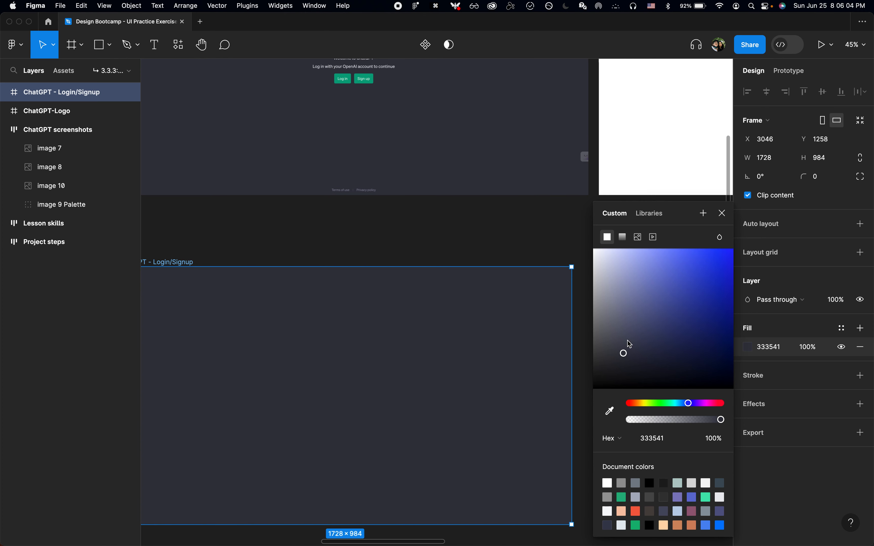
{"action": "left_click", "coordinate": [792, 352]}
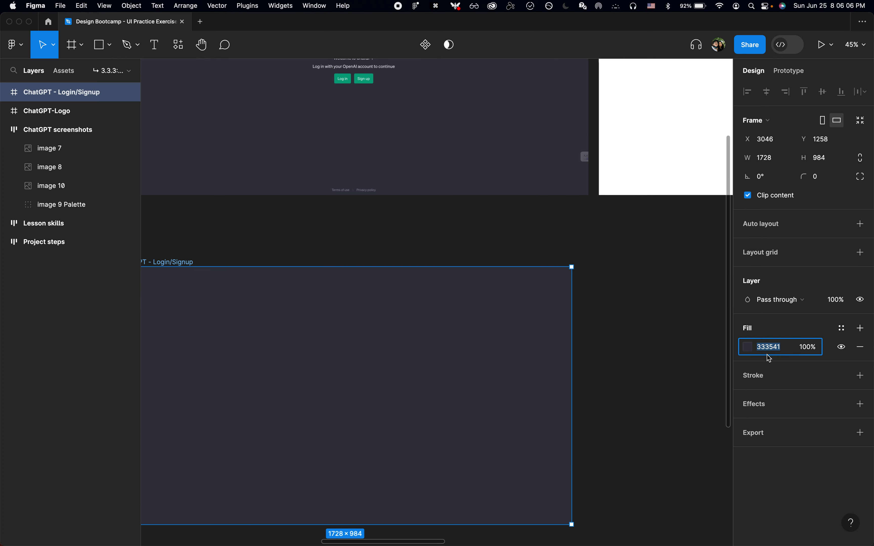
{"action": "scroll", "coordinate": [630, 353], "scroll_direction": "down", "scroll_amount": 2}
{"action": "scroll", "coordinate": [629, 354], "scroll_direction": "left", "scroll_amount": 3}
{"action": "left_click", "coordinate": [656, 346]}
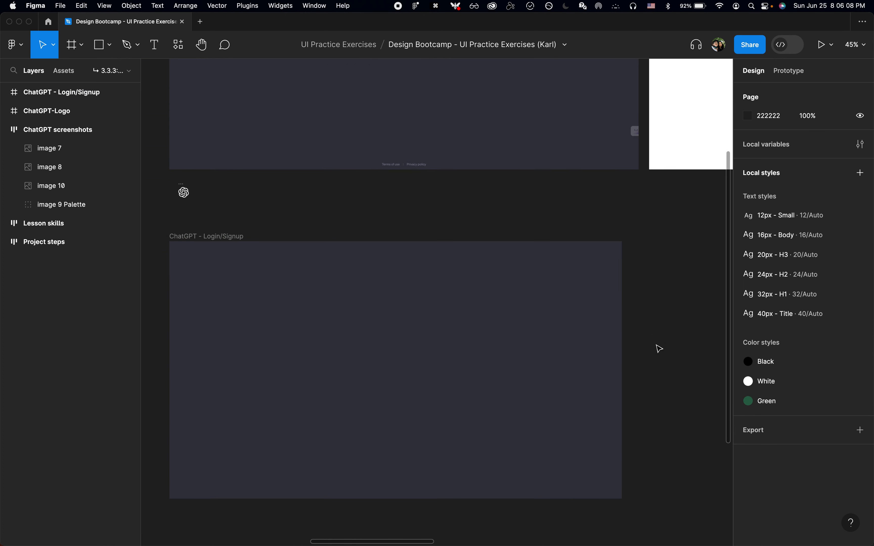
- Move the ChatGPT-Logo frame inside the ChatGPT - Login/Signup frame by cutting and pasting it, and deselect it
{"action": "scroll", "coordinate": [655, 348], "scroll_direction": "up", "scroll_amount": 3}
{"action": "left_click", "coordinate": [472, 357]}
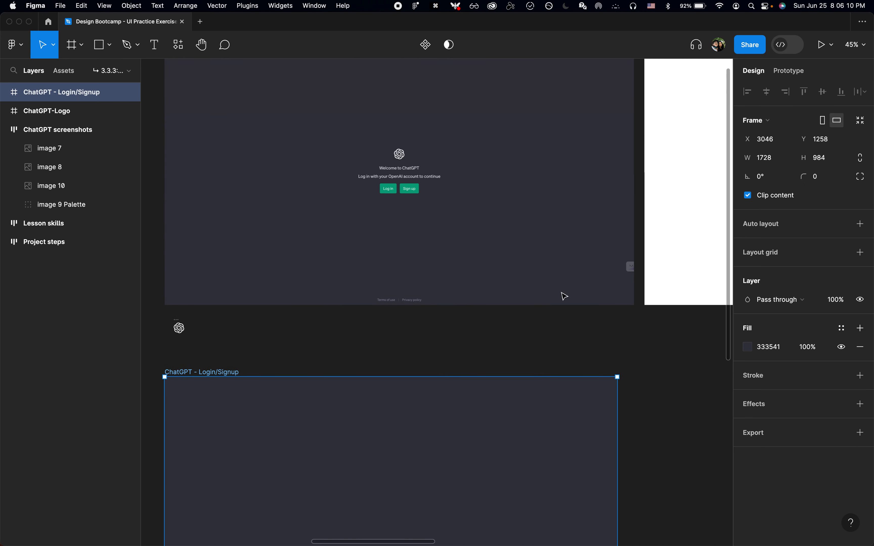
{"action": "scroll", "coordinate": [457, 263], "scroll_direction": "left", "scroll_amount": 3}
{"action": "left_click", "coordinate": [333, 303]}
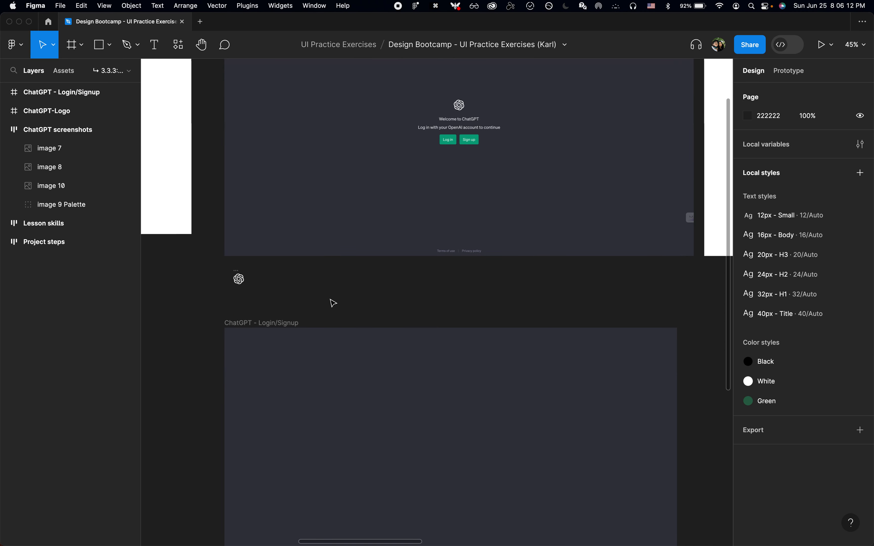
{"action": "scroll", "coordinate": [333, 303], "scroll_direction": "down", "scroll_amount": 2}
{"action": "scroll", "coordinate": [426, 218], "scroll_direction": "up", "scroll_amount": 3}
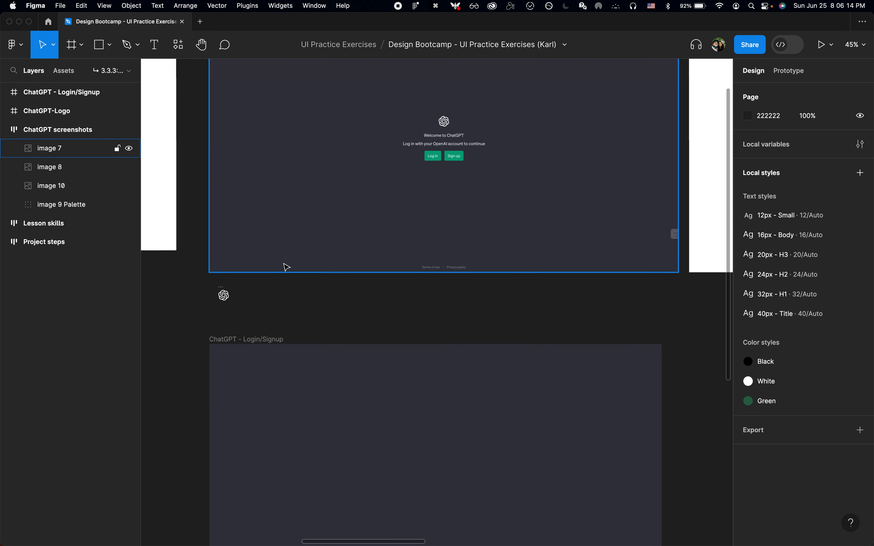
{"action": "left_click", "coordinate": [220, 289]}
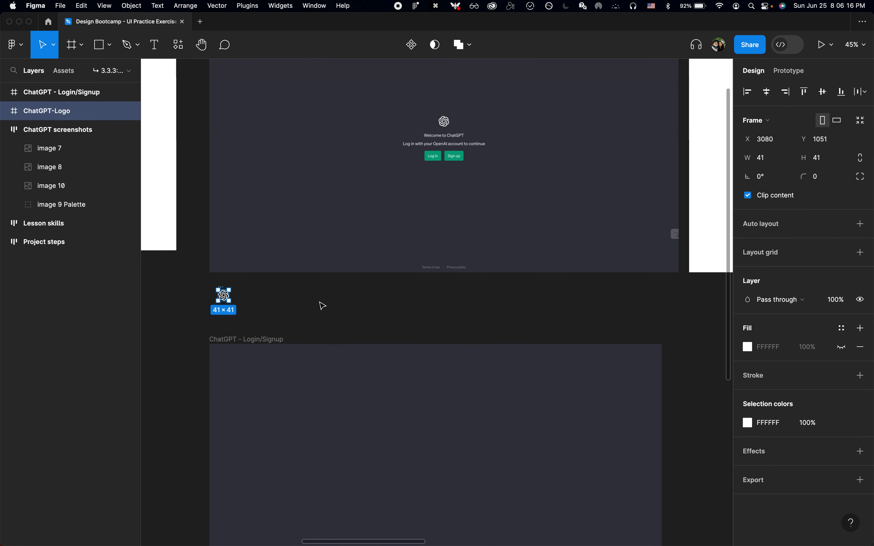
{"action": "key", "text": "super+x"}
{"action": "left_click", "coordinate": [277, 337]}
{"action": "key", "text": "super+v"}
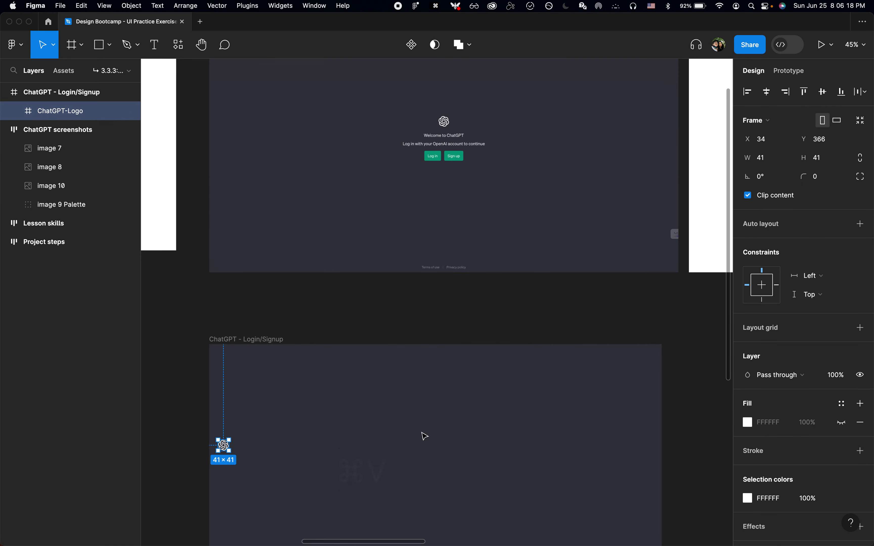
{"action": "scroll", "coordinate": [425, 436], "scroll_direction": "down", "scroll_amount": 5}
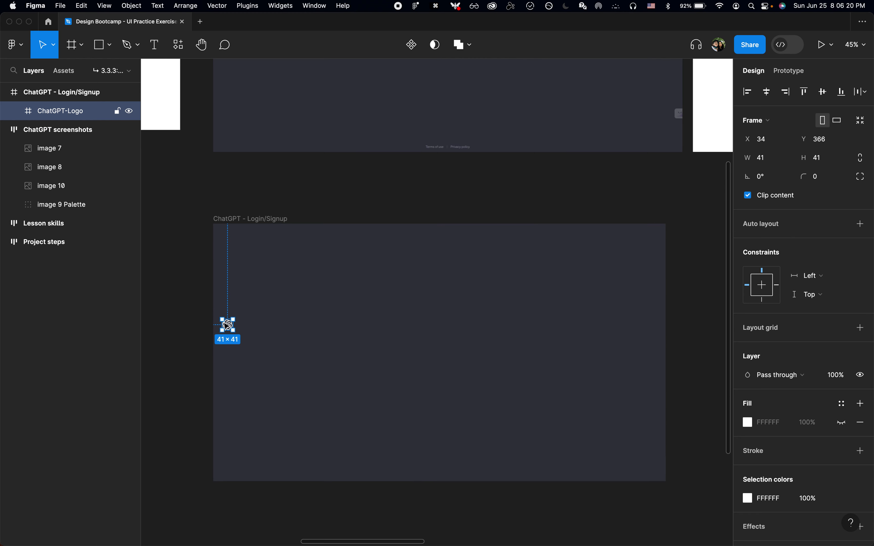
{"action": "scroll", "coordinate": [231, 326], "scroll_direction": "up", "scroll_amount": 2}
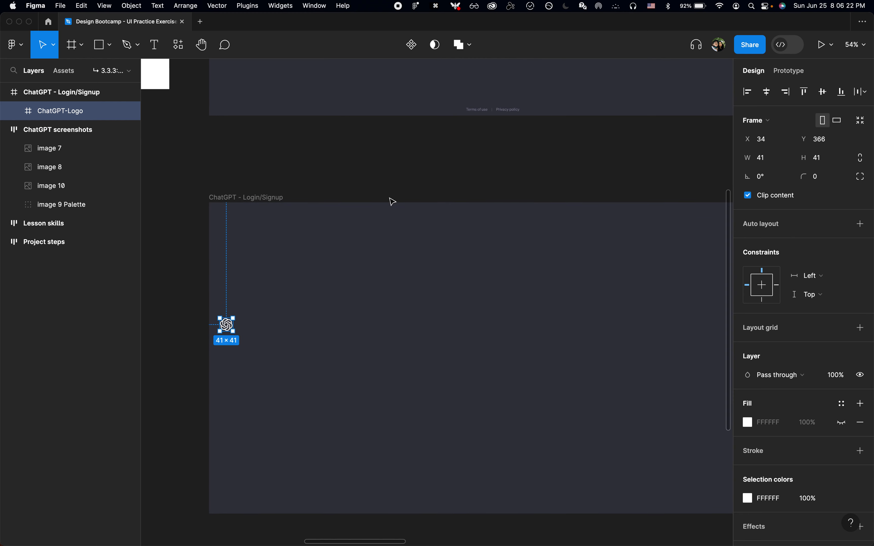
{"action": "scroll", "coordinate": [392, 201], "scroll_direction": "down", "scroll_amount": 3}
{"action": "left_click", "coordinate": [410, 194]}
- Switch to Chrome and copy the heading "Welcome to ChatGPT" from the ChatGPT login page
{"action": "scroll", "coordinate": [410, 193], "scroll_direction": "up", "scroll_amount": 3}
{"action": "key", "text": "super+Tab"}
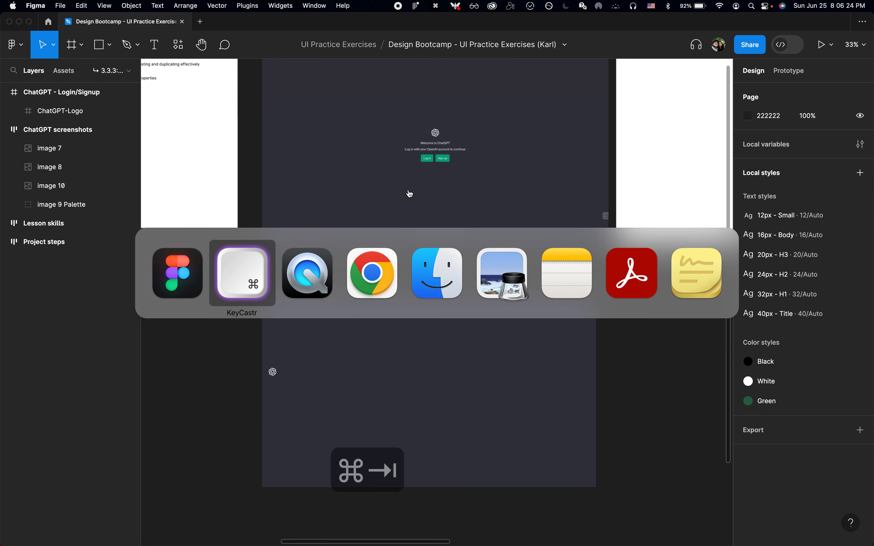
{"action": "key", "text": "super+Tab"}
{"action": "key", "text": "super+Tab"}
{"action": "triple_click", "coordinate": [431, 291]}
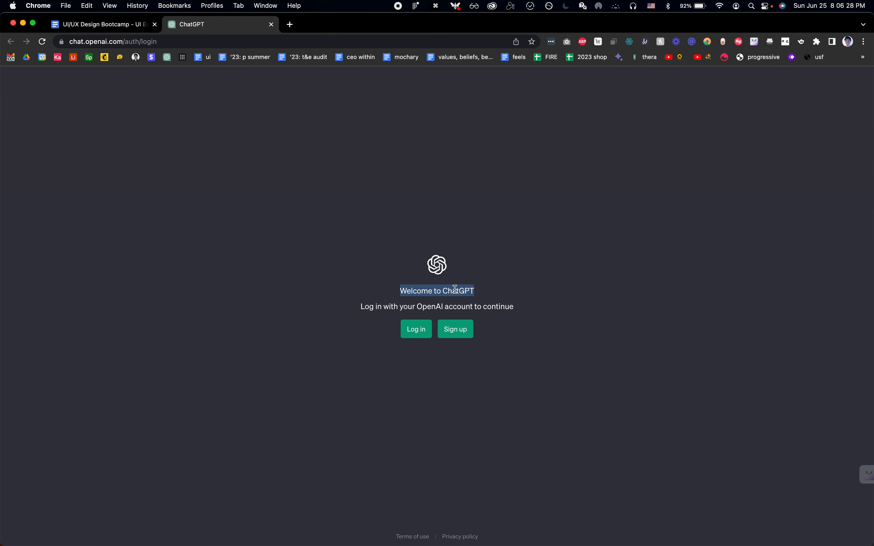
{"action": "triple_click", "coordinate": [438, 291]}
{"action": "key", "text": "super+c"}
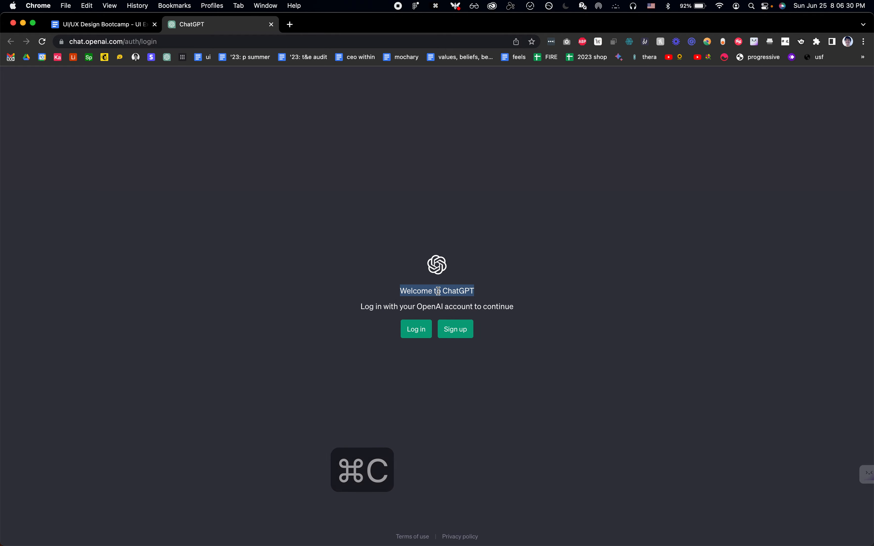
- Switch back to Figma and paste the copied heading "Welcome to ChatGPT" over the ChatGPT - Login/Signup frame
{"action": "key", "text": "super+Tab"}
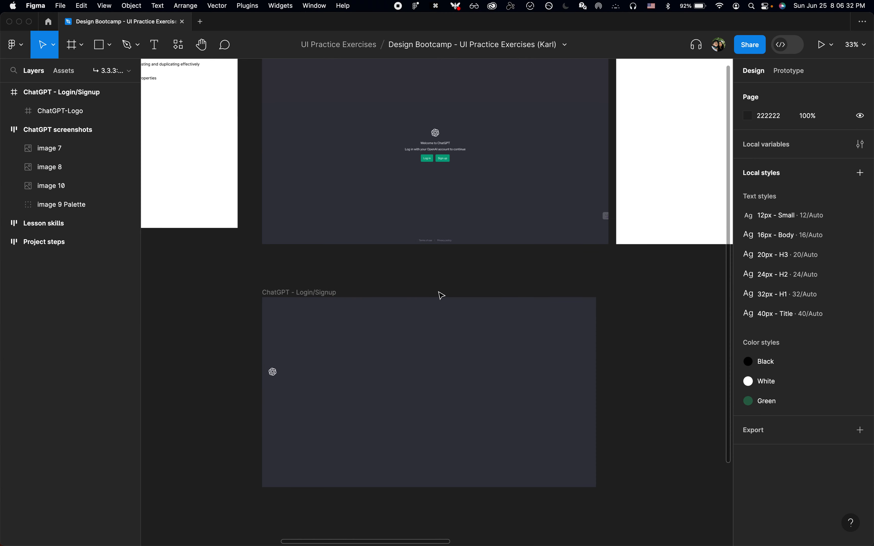
{"action": "left_click", "coordinate": [317, 292]}
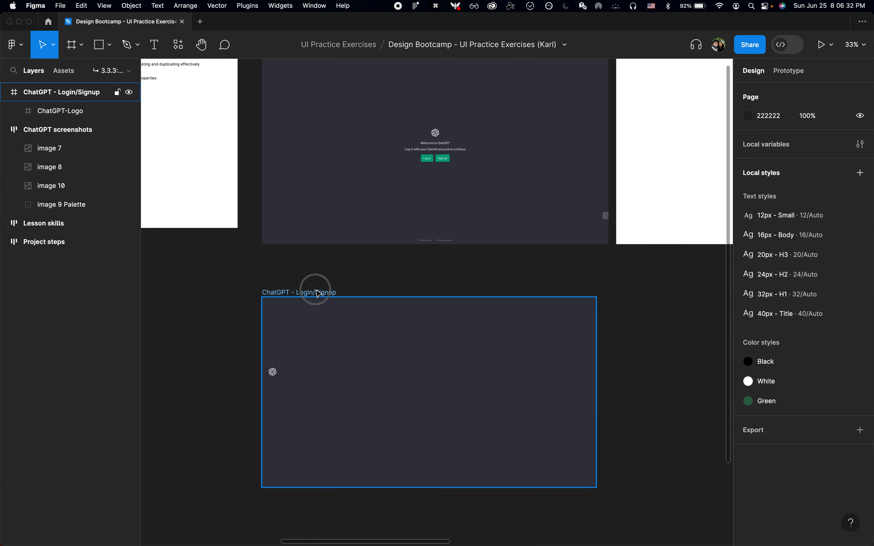
{"action": "scroll", "coordinate": [317, 293], "scroll_direction": "down", "scroll_amount": 5}
{"action": "scroll", "coordinate": [318, 293], "scroll_direction": "up", "scroll_amount": 3, "text": "ctrl"}
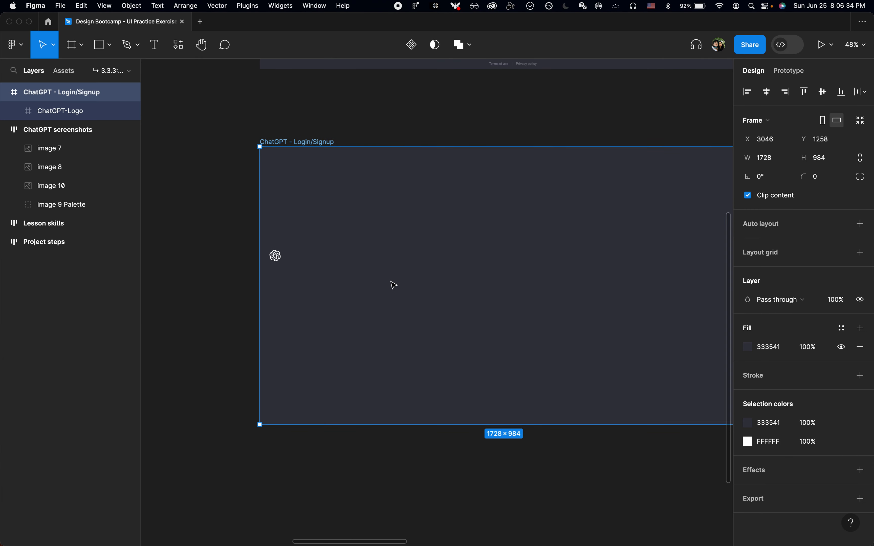
{"action": "key", "text": "super+v"}
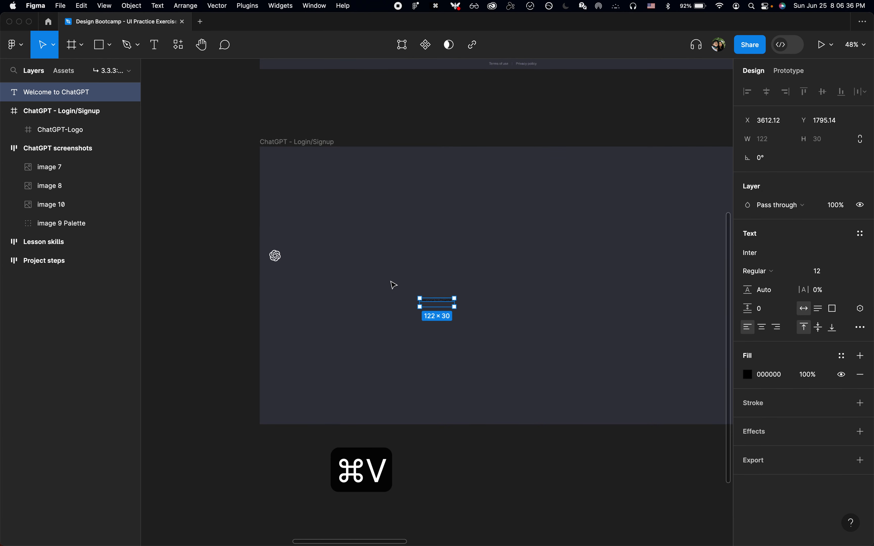
{"action": "scroll", "coordinate": [457, 306], "scroll_direction": "up", "scroll_amount": 10}
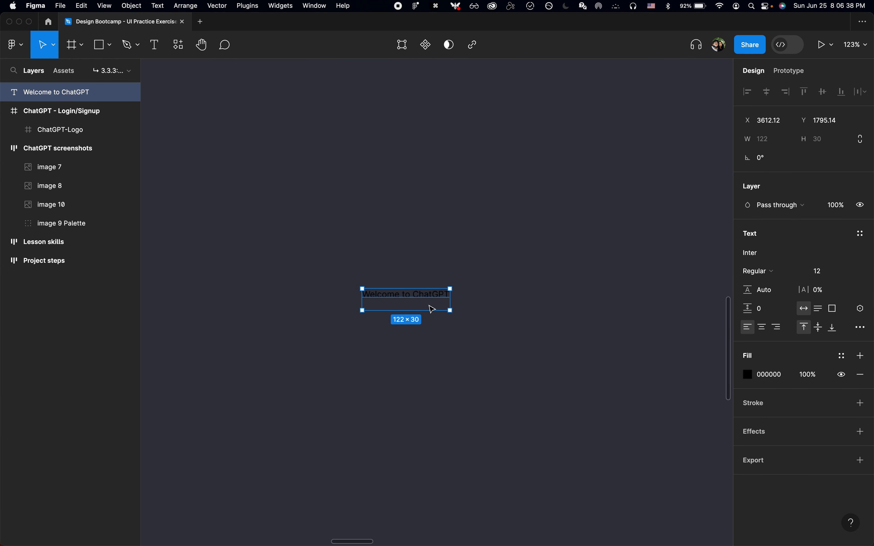
- Remove the empty second line from the "Welcome to ChatGPT" text and set its fill colour to FFFFFF
{"action": "key", "text": "Return"}
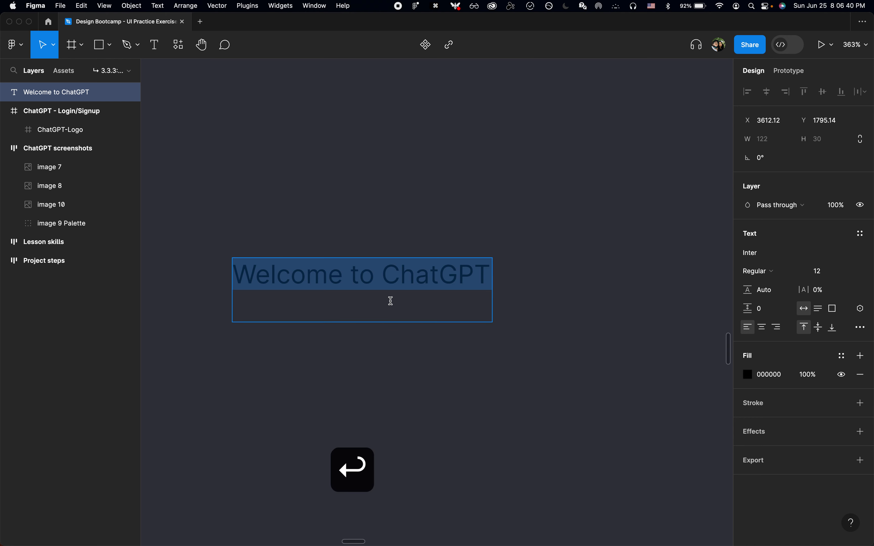
{"action": "key", "text": "Down"}
{"action": "key", "text": "Escape"}
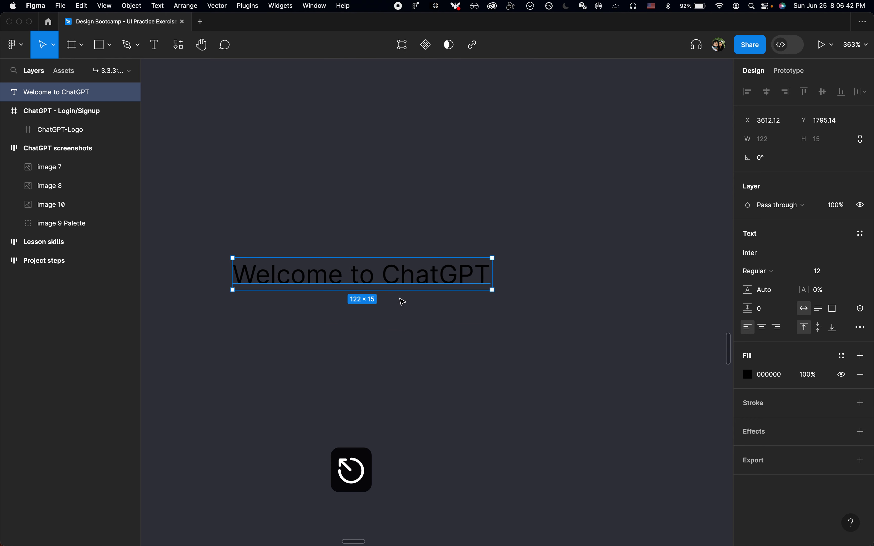
{"action": "left_click", "coordinate": [784, 375]}
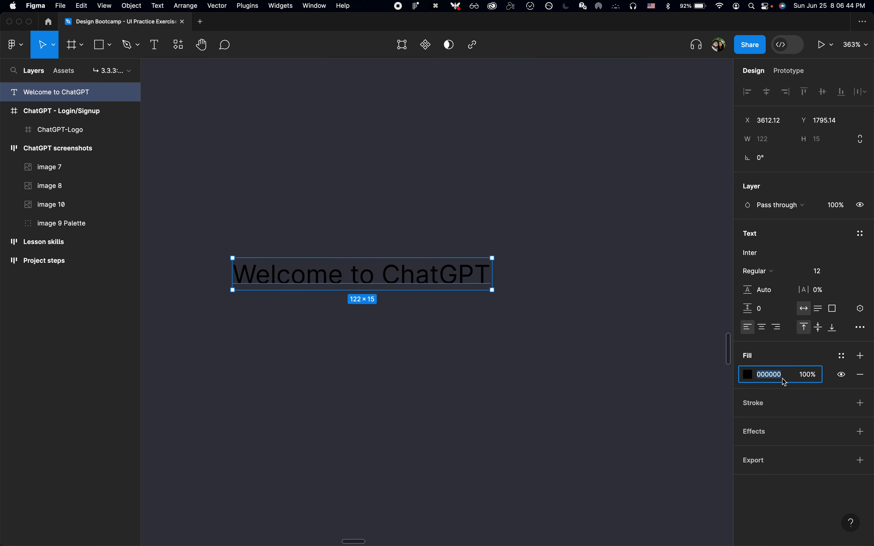
{"action": "type", "text": "fff"}
{"action": "key", "text": "Return"}
{"action": "scroll", "coordinate": [427, 291], "scroll_direction": "down", "scroll_amount": 5}
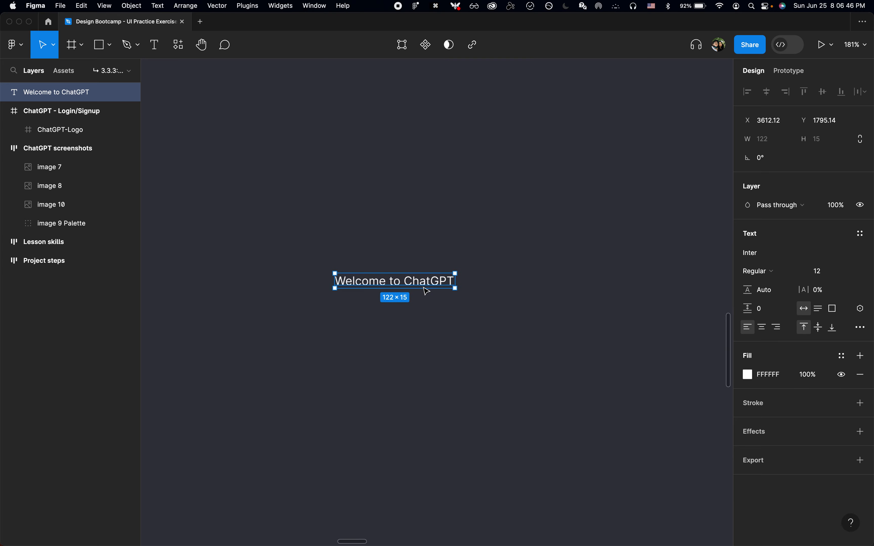
- Copy "Log in with your OpenAI account to continue" from the ChatGPT login page in Chrome and return to Figma
{"action": "key", "text": "super+Tab"}
{"action": "triple_click", "coordinate": [422, 304]}
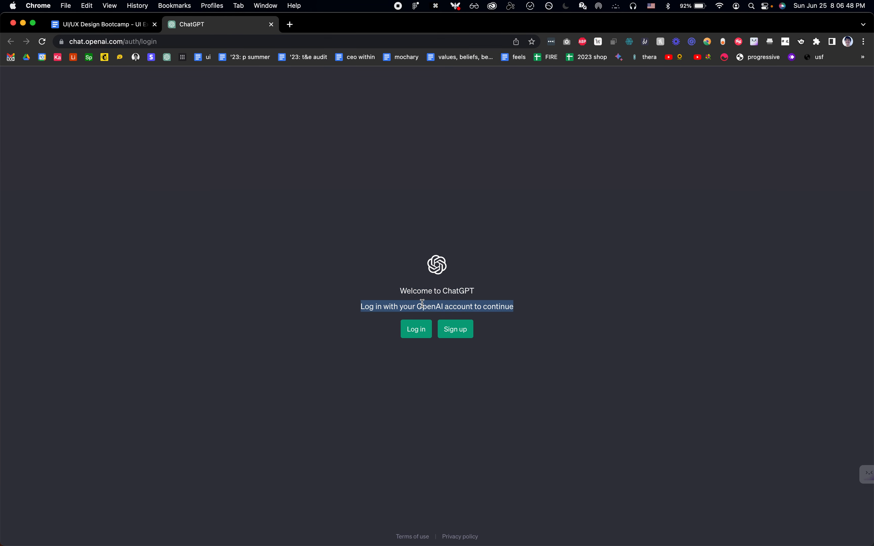
{"action": "key", "text": "super+c"}
{"action": "key", "text": "super+Tab"}
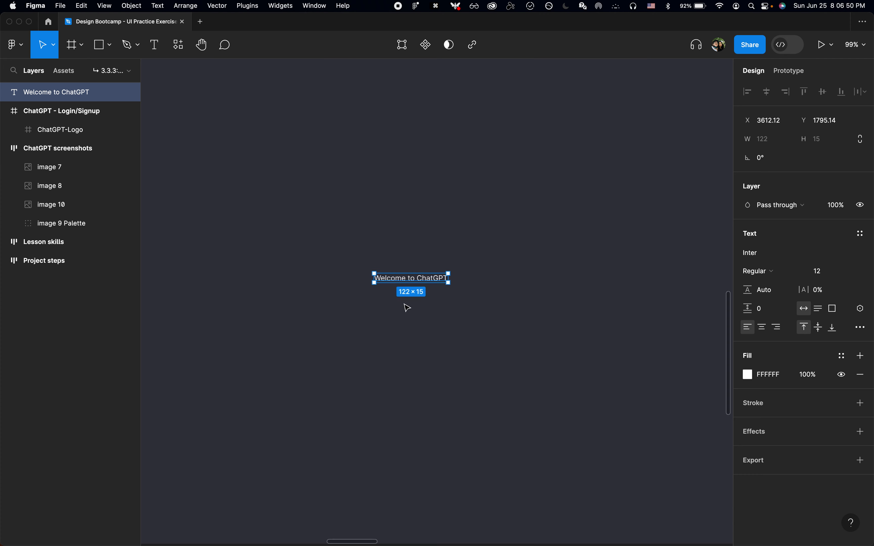
- Duplicate the "Welcome to ChatGPT" text below itself and replace the copy's wording with "Log in with your OpenAI account to continue", without a trailing line
{"action": "scroll", "coordinate": [406, 306], "scroll_direction": "up", "scroll_amount": 5}
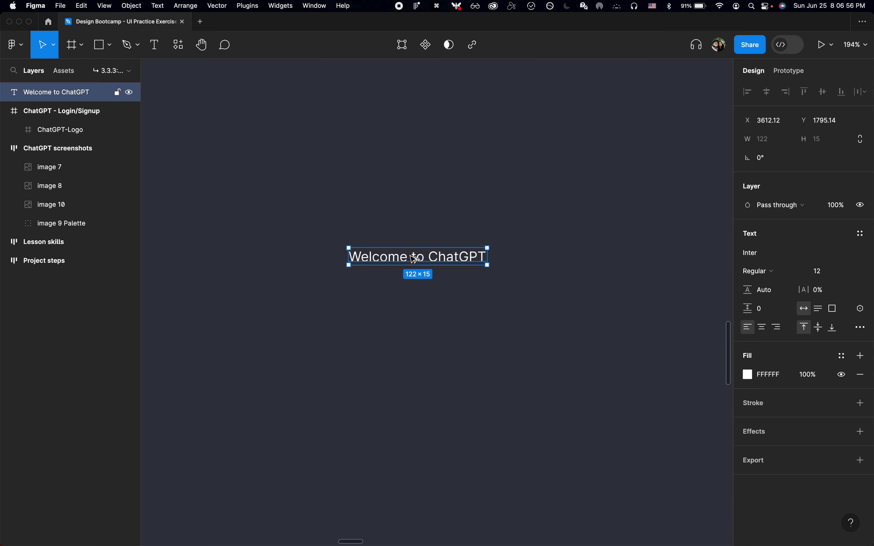
{"action": "left_click_drag", "start_coordinate": [415, 258], "coordinate": [416, 312]}
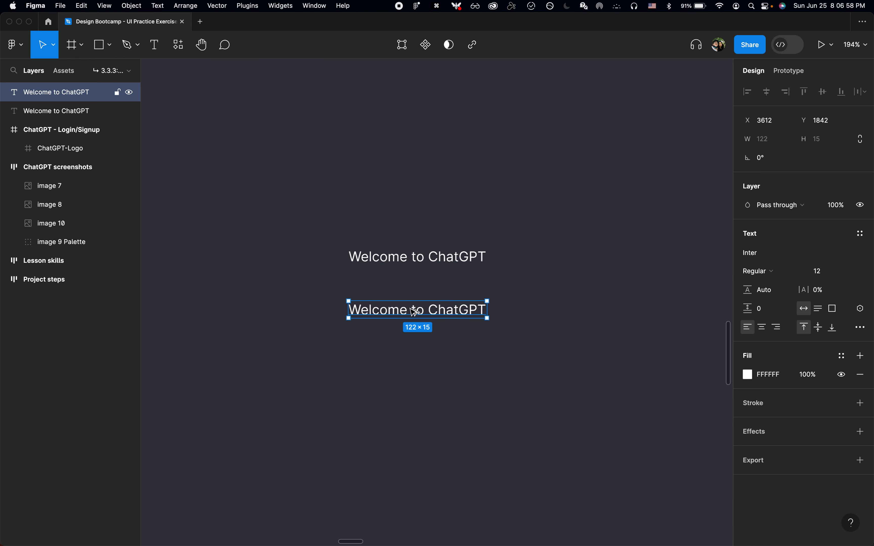
{"action": "scroll", "coordinate": [414, 311], "scroll_direction": "up", "scroll_amount": 5}
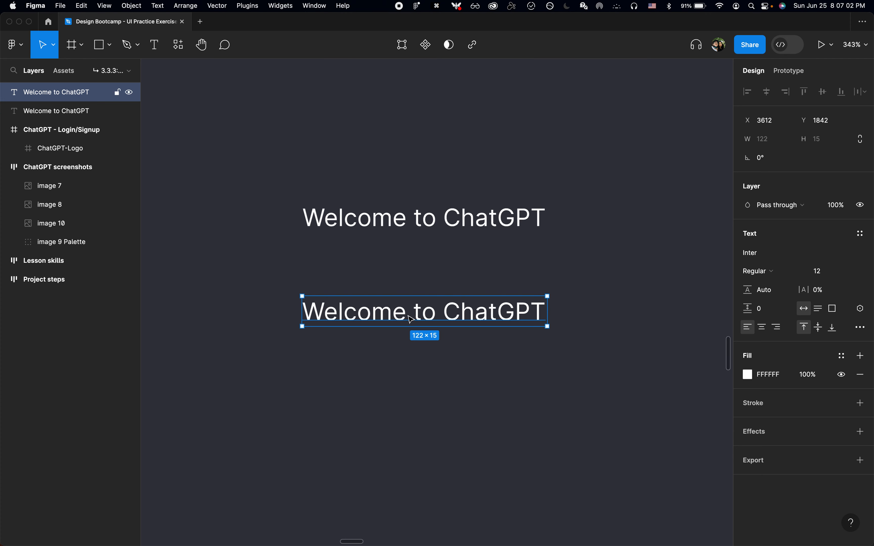
{"action": "double_click", "coordinate": [408, 314]}
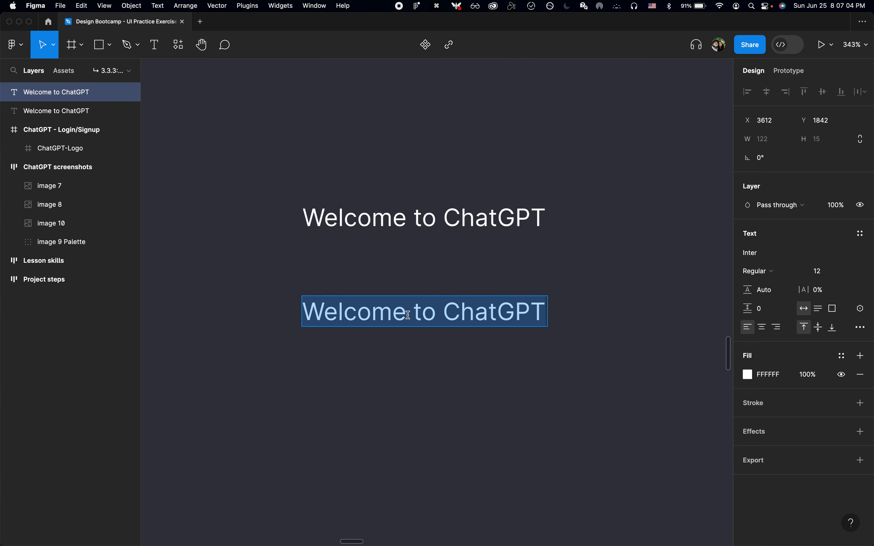
{"action": "key", "text": "super+v"}
{"action": "key", "text": "BackSpace"}
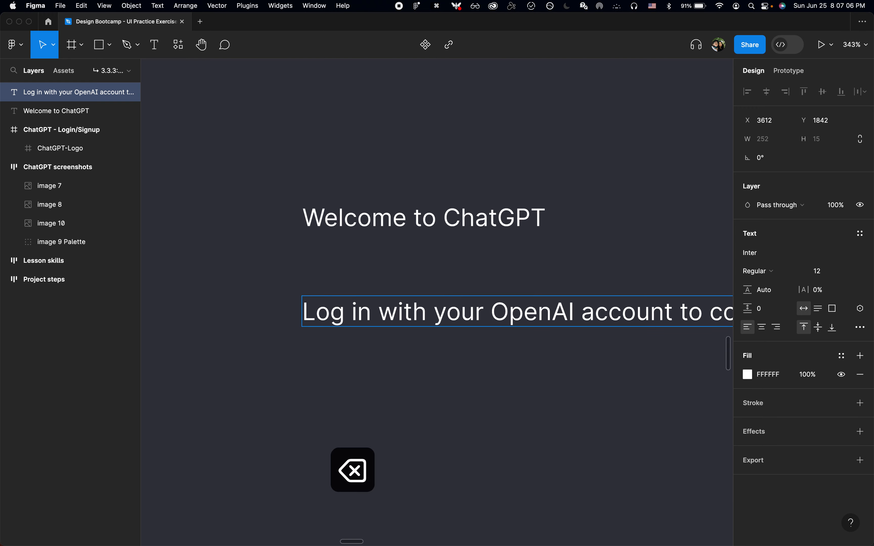
{"action": "scroll", "coordinate": [416, 322], "scroll_direction": "down", "scroll_amount": 3}
{"action": "key", "text": "Escape"}
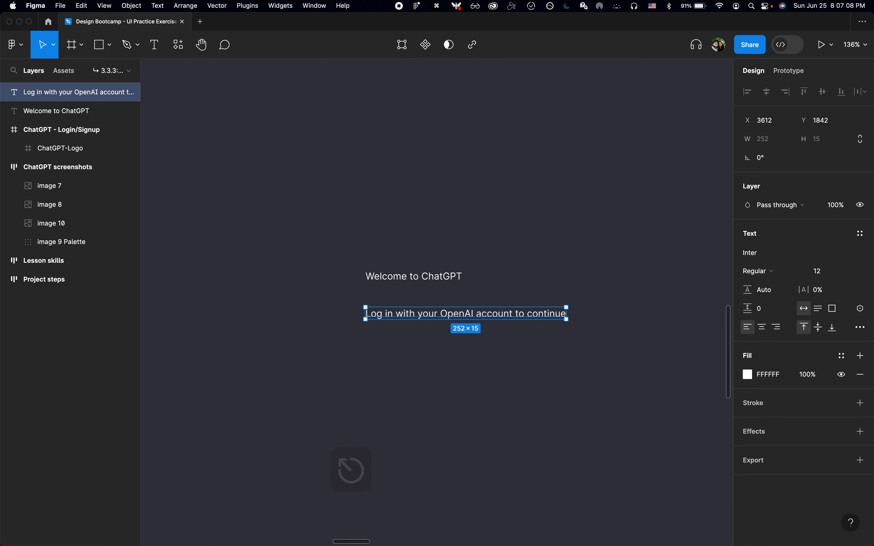
- Copy the "Terms of use" link text from the ChatGPT login page in Chrome and paste it into the Figma design
{"action": "key", "text": "super+Tab"}
{"action": "left_click", "coordinate": [407, 384]}
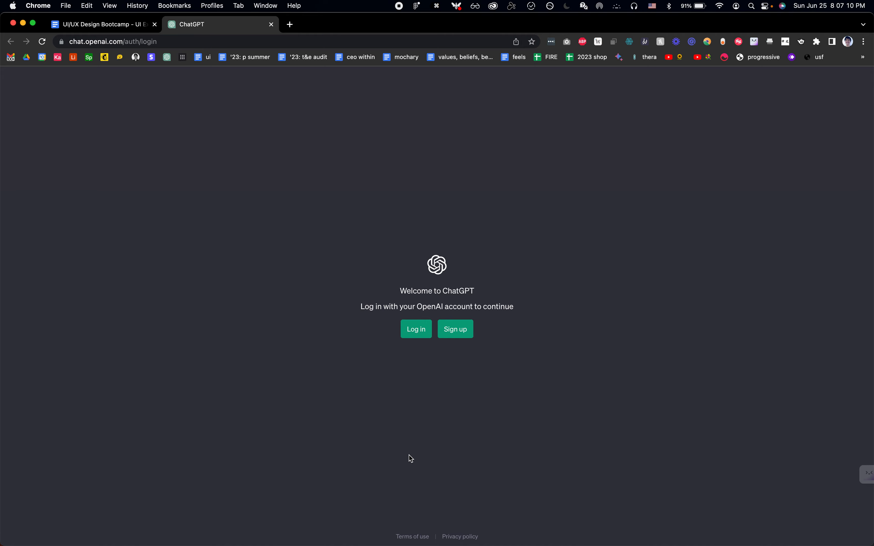
{"action": "right_click", "coordinate": [411, 534]}
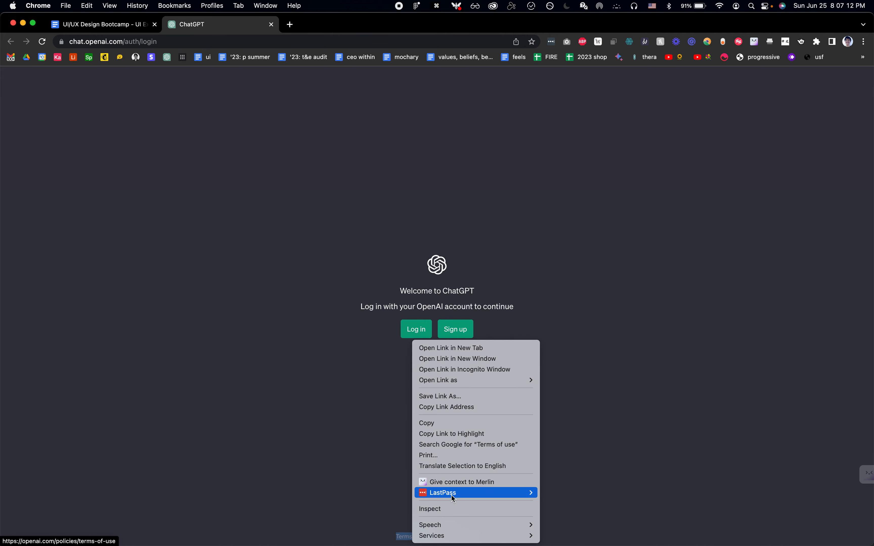
{"action": "left_click", "coordinate": [458, 426]}
{"action": "key", "text": "super+Tab"}
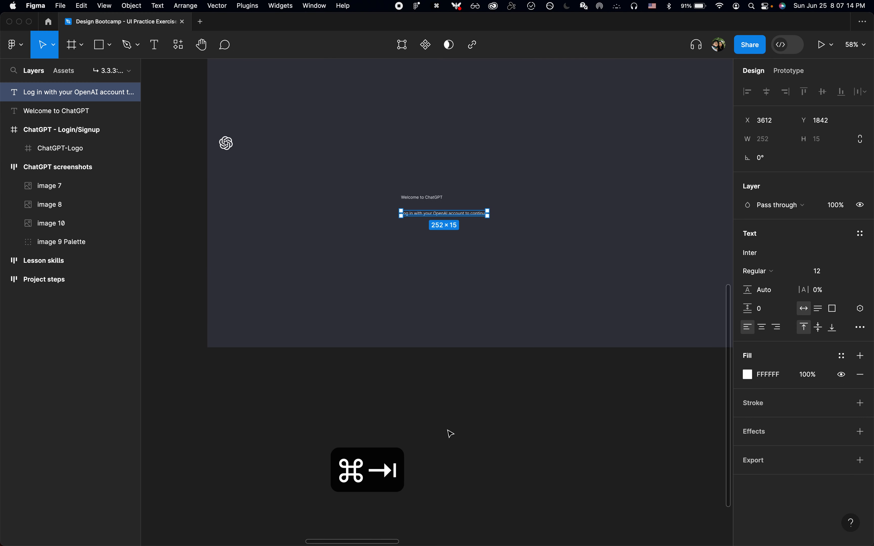
{"action": "left_click", "coordinate": [454, 304]}
{"action": "key", "text": "super+v"}
- Copy the "Privacy policy" link text from Chrome, paste it into the Figma design and move it below "Terms of use"
{"action": "key", "text": "super+Tab"}
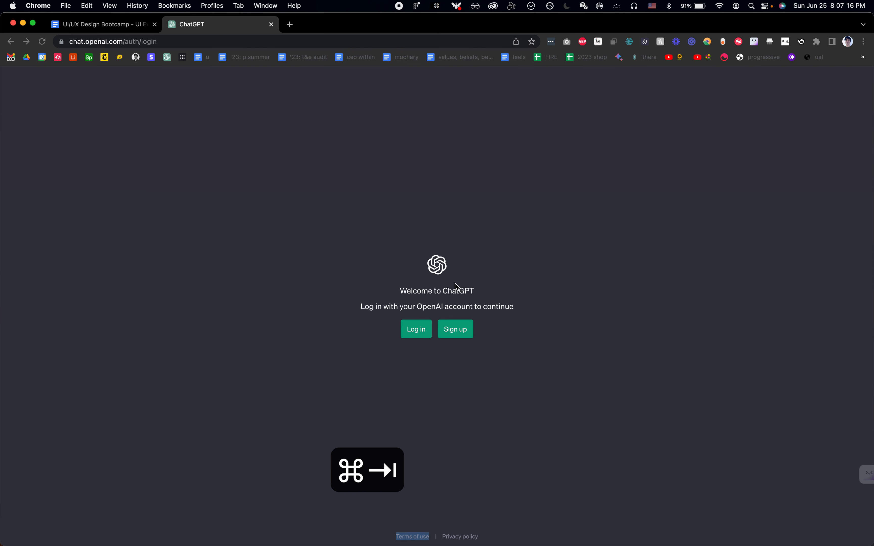
{"action": "right_click", "coordinate": [463, 540]}
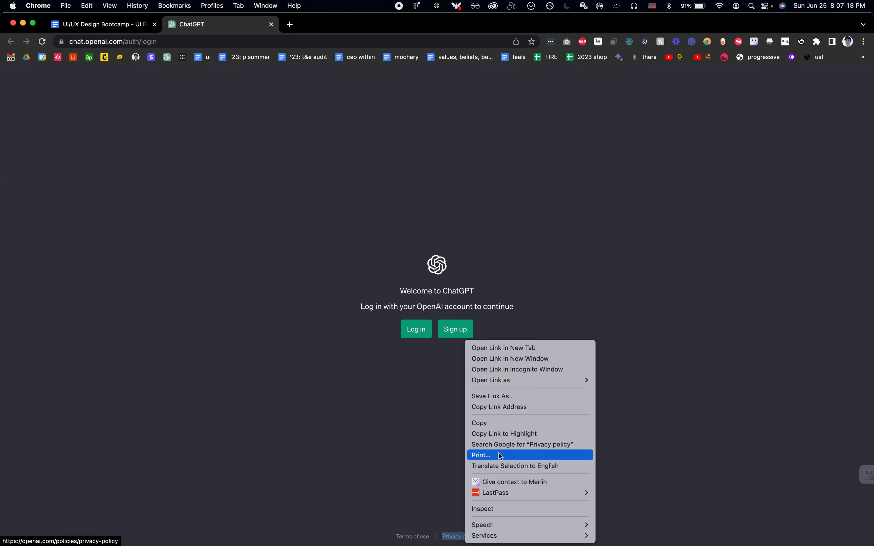
{"action": "left_click", "coordinate": [493, 424]}
{"action": "key", "text": "super+Tab"}
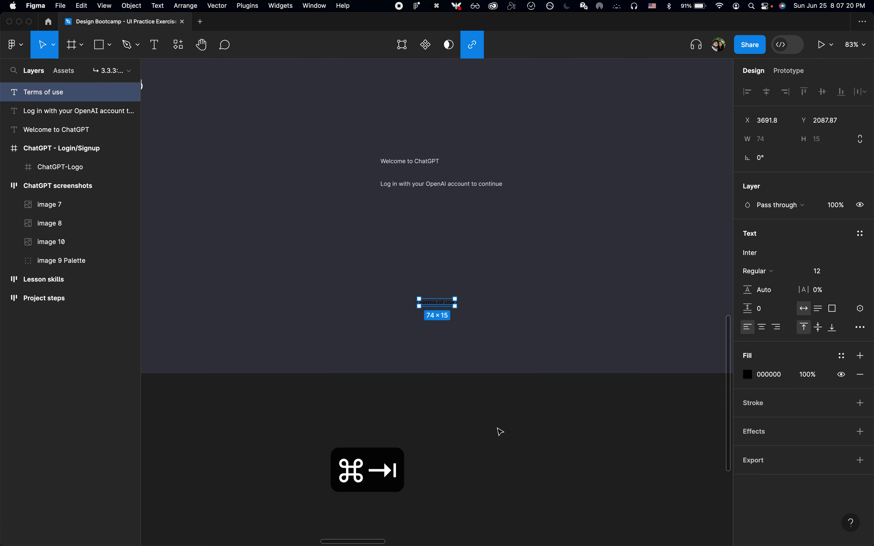
{"action": "left_click", "coordinate": [503, 311]}
{"action": "key", "text": "super+v"}
{"action": "scroll", "coordinate": [501, 313], "scroll_direction": "up", "scroll_amount": 3}
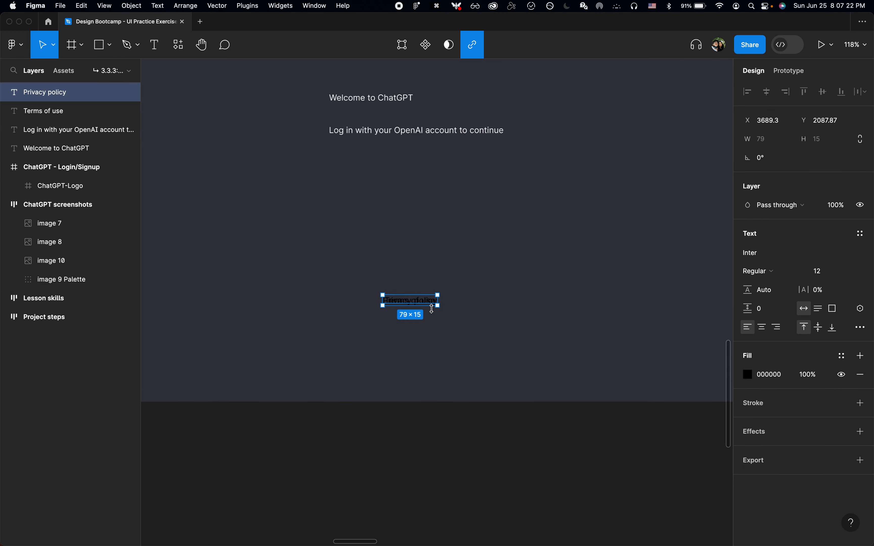
{"action": "left_click_drag", "start_coordinate": [428, 306], "coordinate": [428, 350]}
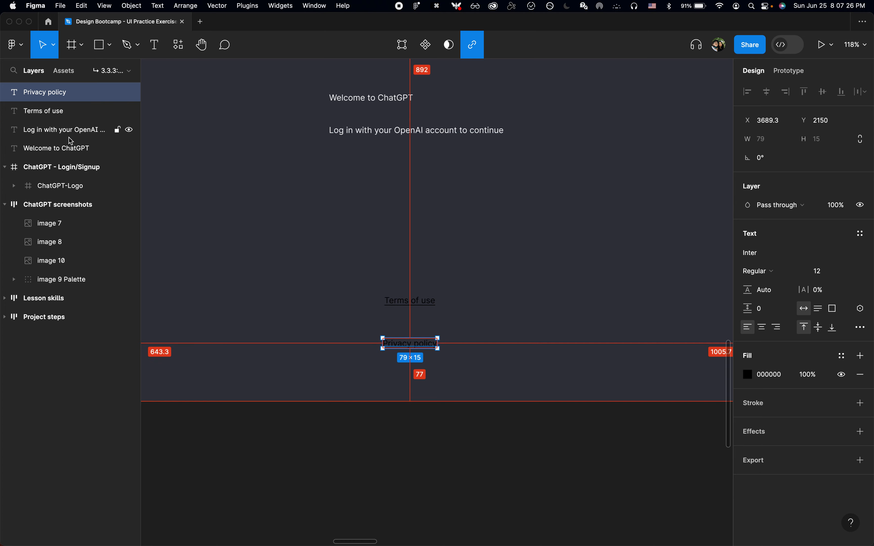
{"action": "key", "text": "alt+l"}
{"action": "left_click", "coordinate": [54, 155], "text": "shift"}
{"action": "key", "text": "shift+2"}
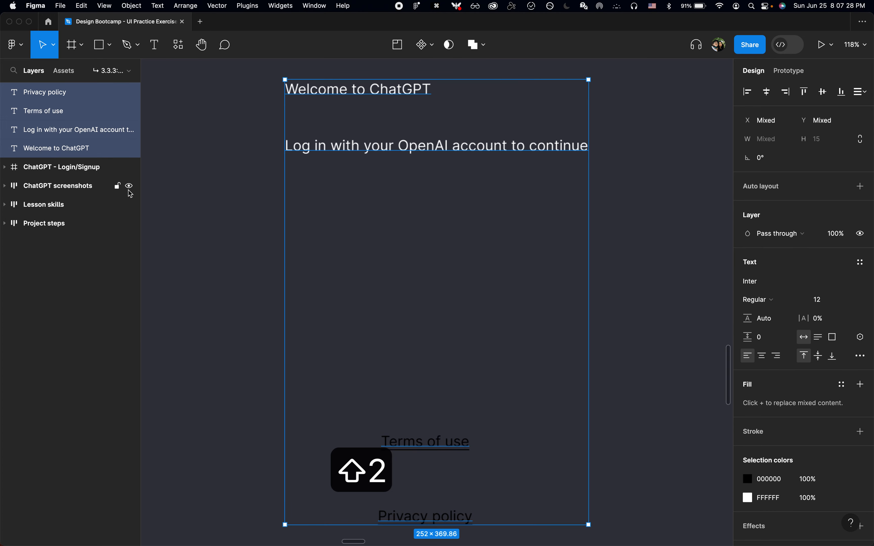
{"action": "key", "text": "super+x"}
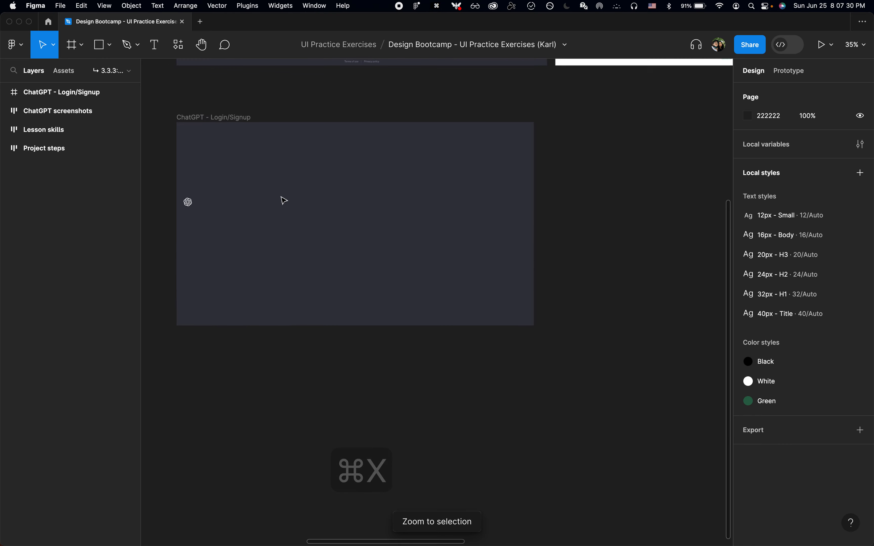
{"action": "key", "text": "super+z"}
{"action": "left_click", "coordinate": [39, 168]}
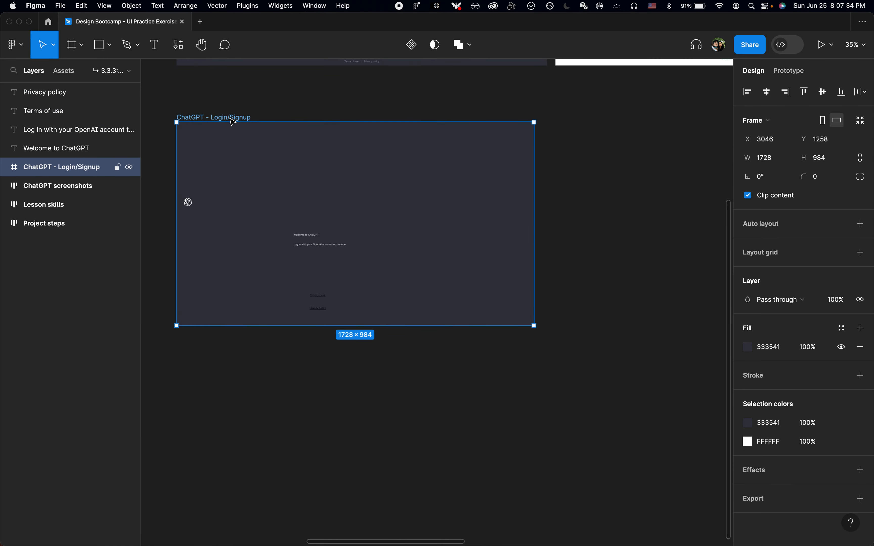
- Move all four text layers, from "Welcome to ChatGPT" to "Privacy policy", inside the ChatGPT - Login/Signup frame by cutting and pasting them
{"action": "left_click", "coordinate": [74, 155]}
{"action": "left_click", "coordinate": [73, 95], "text": "shift"}
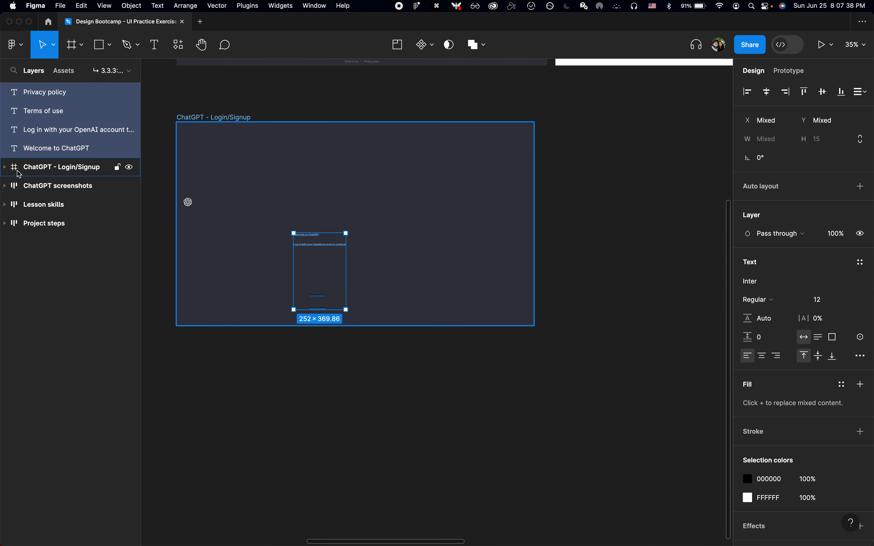
{"action": "key", "text": "super+x"}
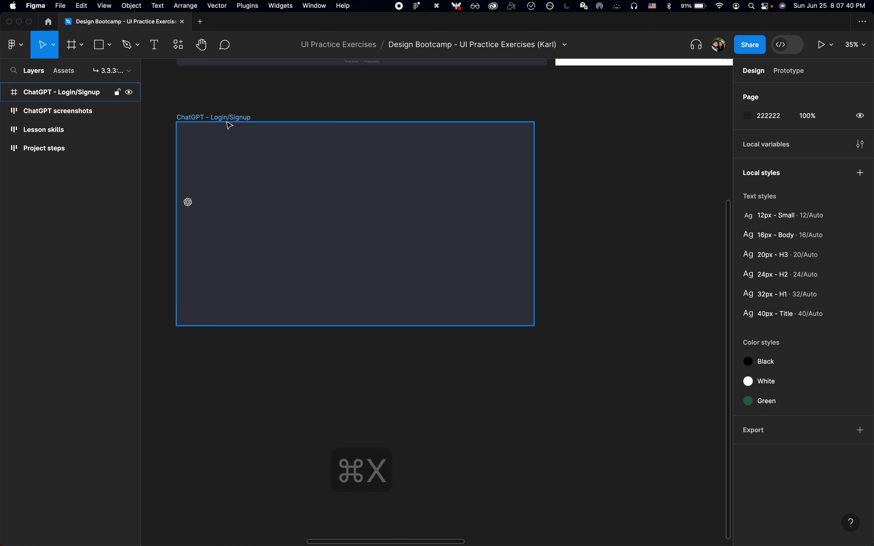
{"action": "key", "text": "super+z"}
{"action": "key", "text": "super+x"}
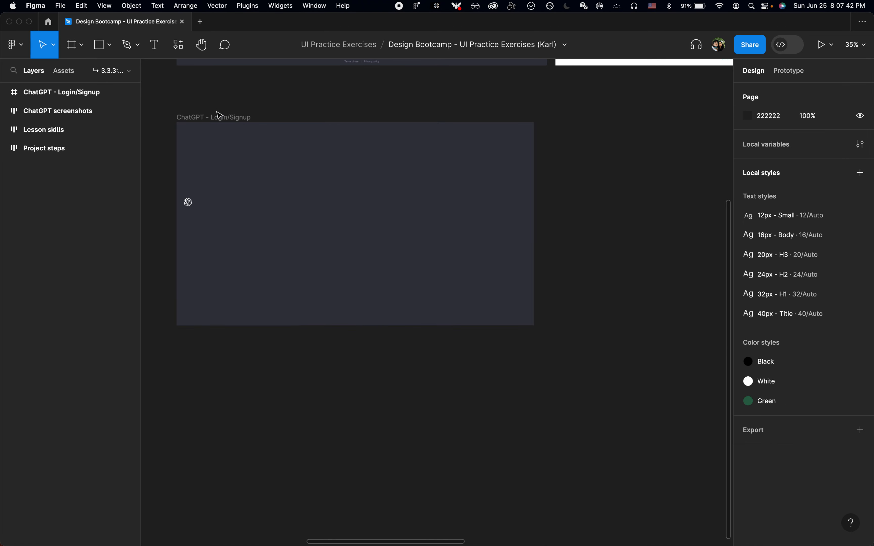
{"action": "left_click", "coordinate": [221, 119]}
{"action": "key", "text": "shift+2"}
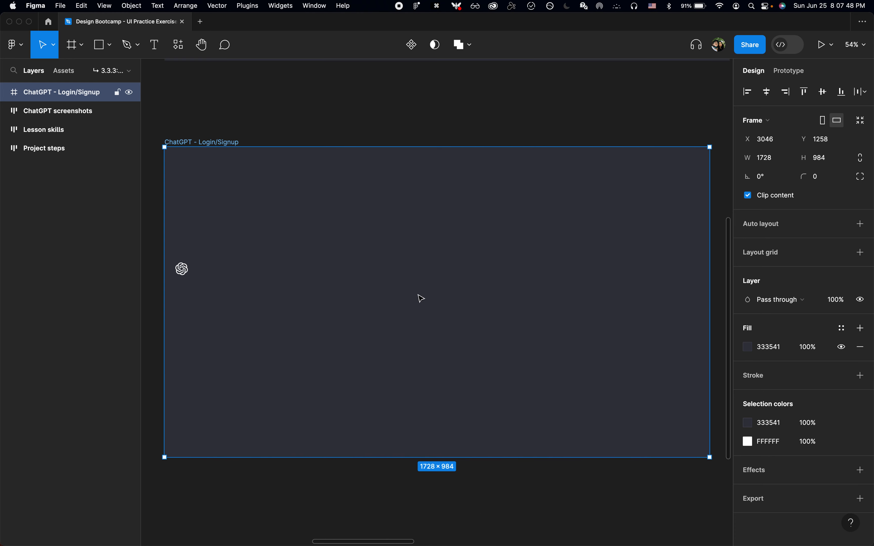
{"action": "key", "text": "super+v"}
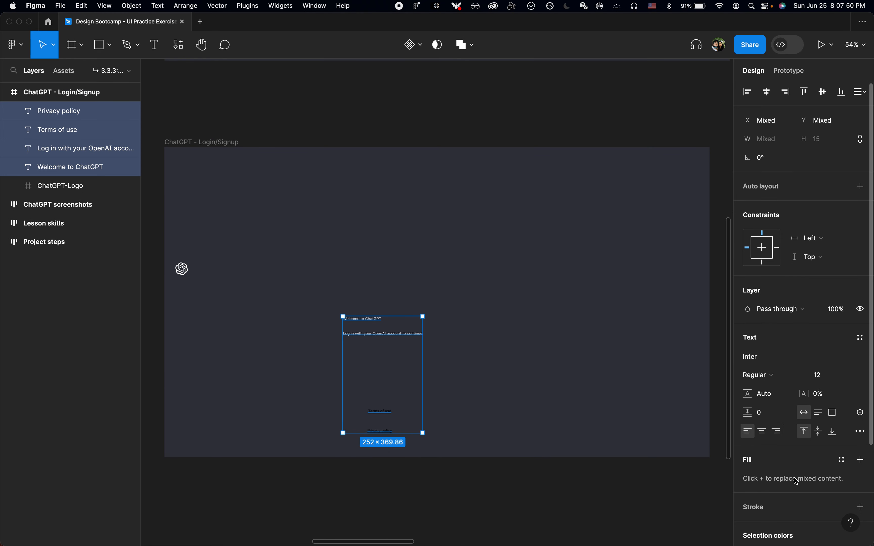
{"action": "scroll", "coordinate": [798, 480], "scroll_direction": "down", "scroll_amount": 3}
{"action": "scroll", "coordinate": [419, 332], "scroll_direction": "up", "scroll_amount": 5}
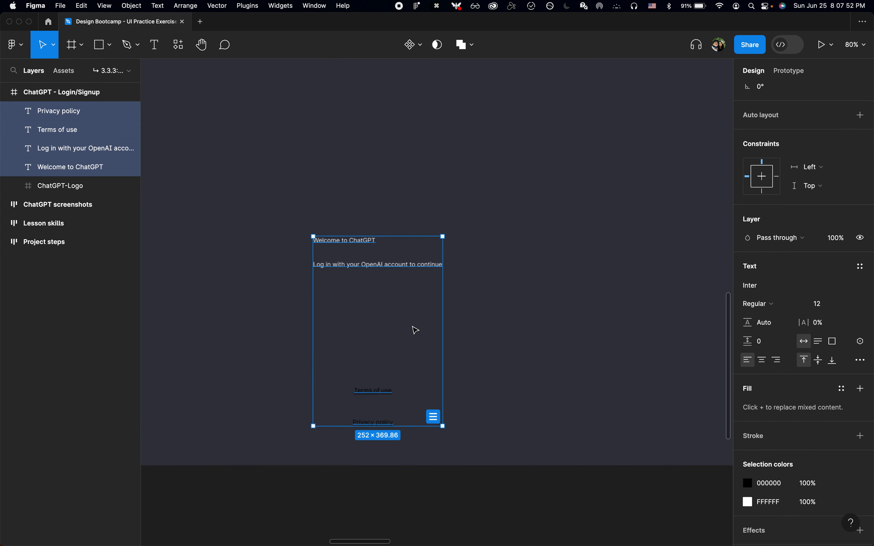
{"action": "scroll", "coordinate": [360, 275], "scroll_direction": "down", "scroll_amount": 10}
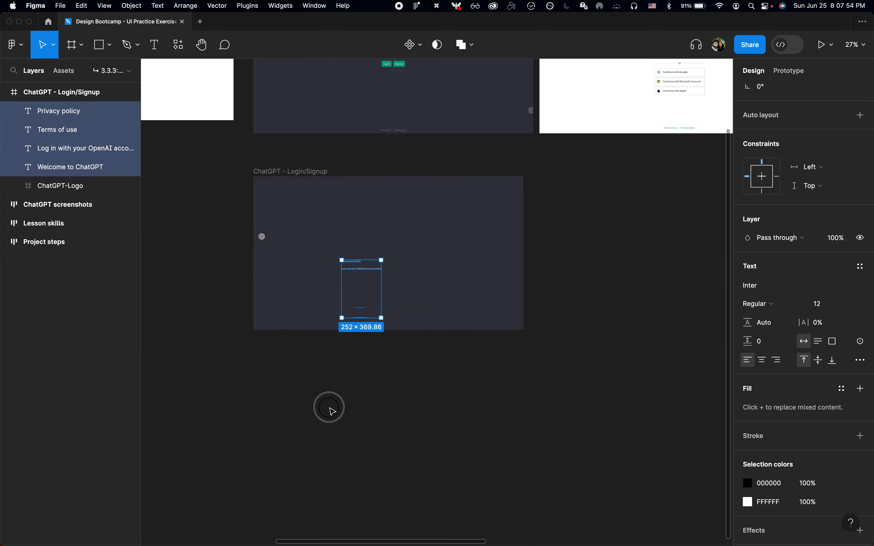
- Add auto layout to the ChatGPT - Login/Signup frame
{"action": "left_click", "coordinate": [329, 407]}
{"action": "scroll", "coordinate": [333, 412], "scroll_direction": "up", "scroll_amount": 4}
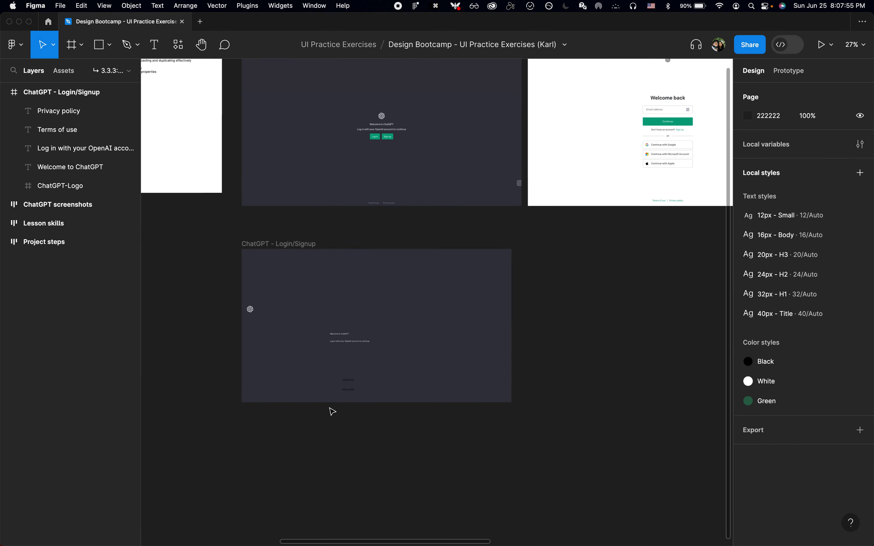
{"action": "left_click", "coordinate": [277, 246]}
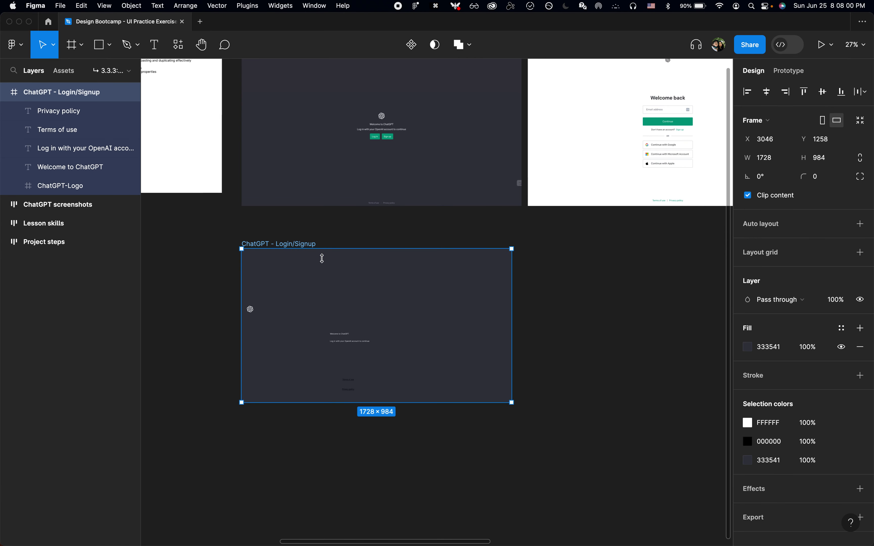
{"action": "scroll", "coordinate": [312, 274], "scroll_direction": "up", "scroll_amount": 5}
{"action": "scroll", "coordinate": [312, 370], "scroll_direction": "down", "scroll_amount": 3}
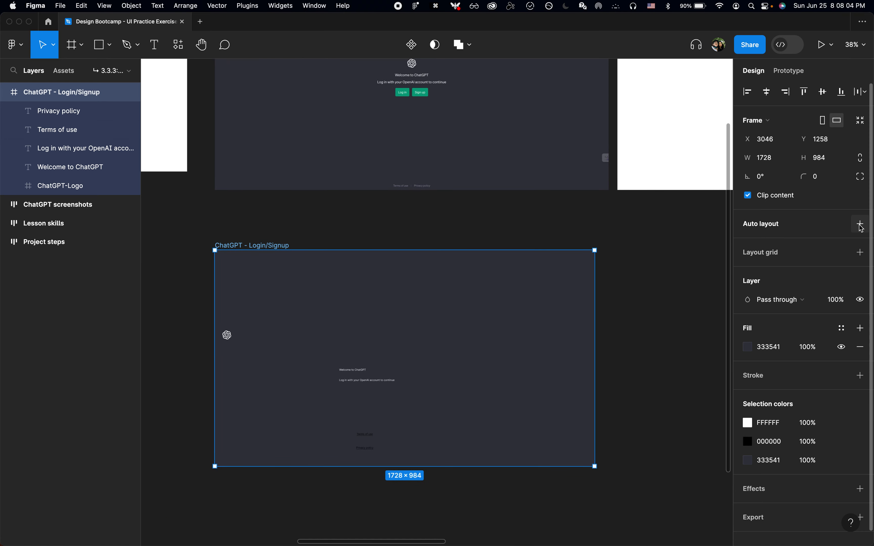
{"action": "key", "text": "shift+a"}
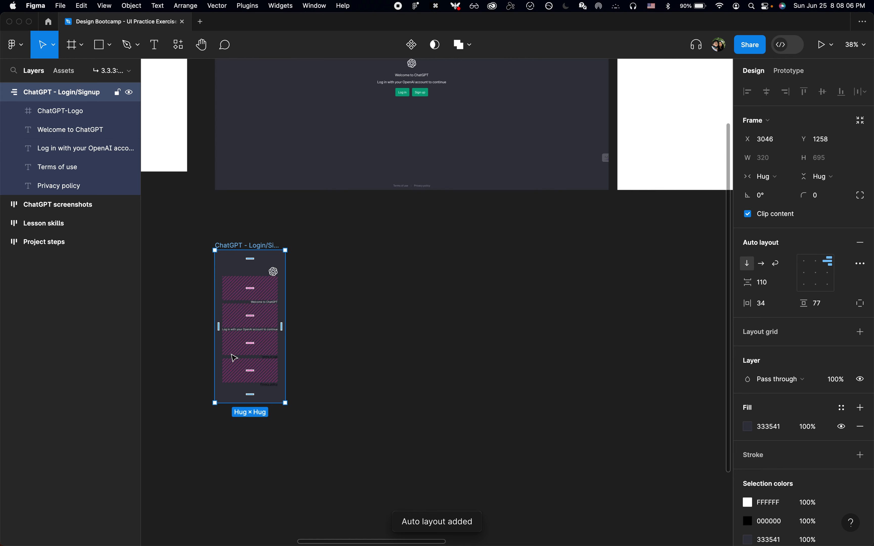
- Compare the auto-layout ChatGPT - Login/Signup frame with the dark reference screenshot above it
{"action": "scroll", "coordinate": [234, 358], "scroll_direction": "up", "scroll_amount": 5}
{"action": "left_click", "coordinate": [390, 245]}
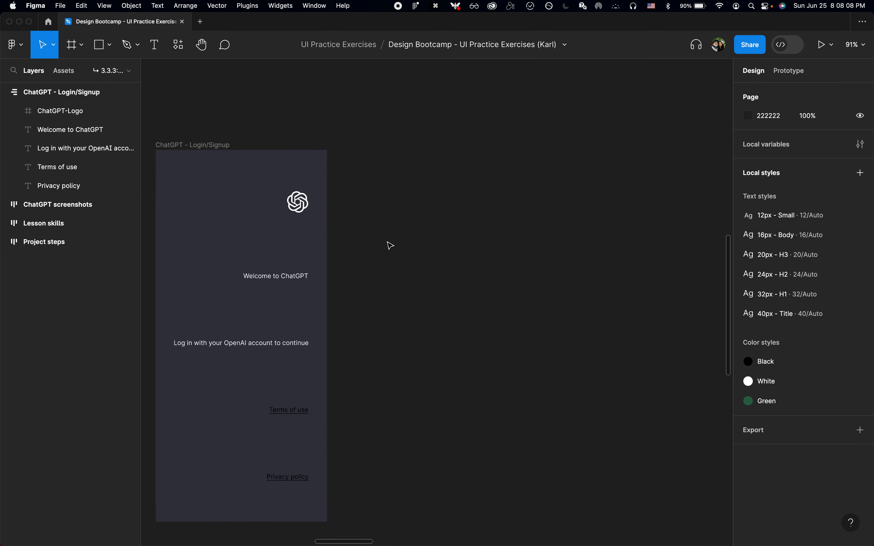
{"action": "scroll", "coordinate": [391, 246], "scroll_direction": "down", "scroll_amount": 3}
{"action": "scroll", "coordinate": [390, 246], "scroll_direction": "left", "scroll_amount": 3}
{"action": "left_click", "coordinate": [266, 90]}
{"action": "scroll", "coordinate": [488, 229], "scroll_direction": "down", "scroll_amount": 4}
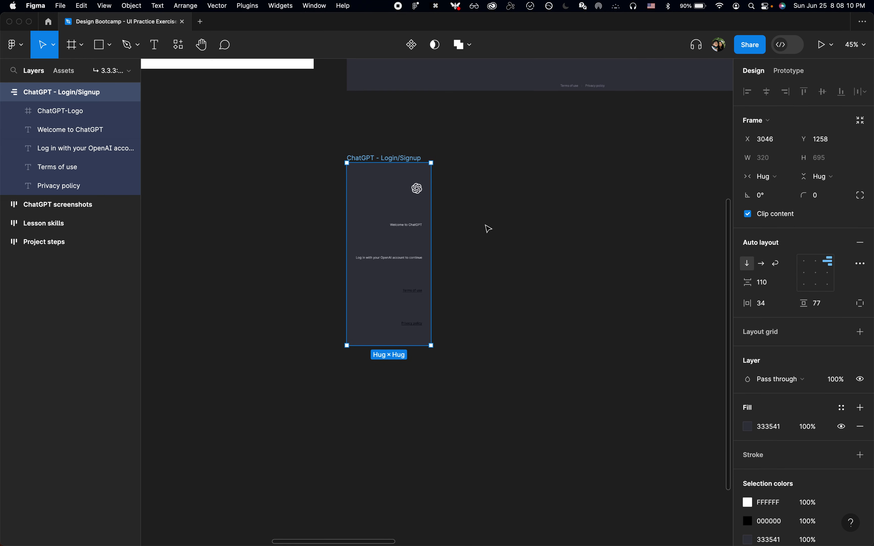
{"action": "scroll", "coordinate": [488, 229], "scroll_direction": "up", "scroll_amount": 4}
{"action": "scroll", "coordinate": [488, 228], "scroll_direction": "right", "scroll_amount": 3}
{"action": "scroll", "coordinate": [488, 228], "scroll_direction": "down", "scroll_amount": 3}
{"action": "scroll", "coordinate": [487, 228], "scroll_direction": "up", "scroll_amount": 1}
{"action": "scroll", "coordinate": [488, 228], "scroll_direction": "right", "scroll_amount": 2}
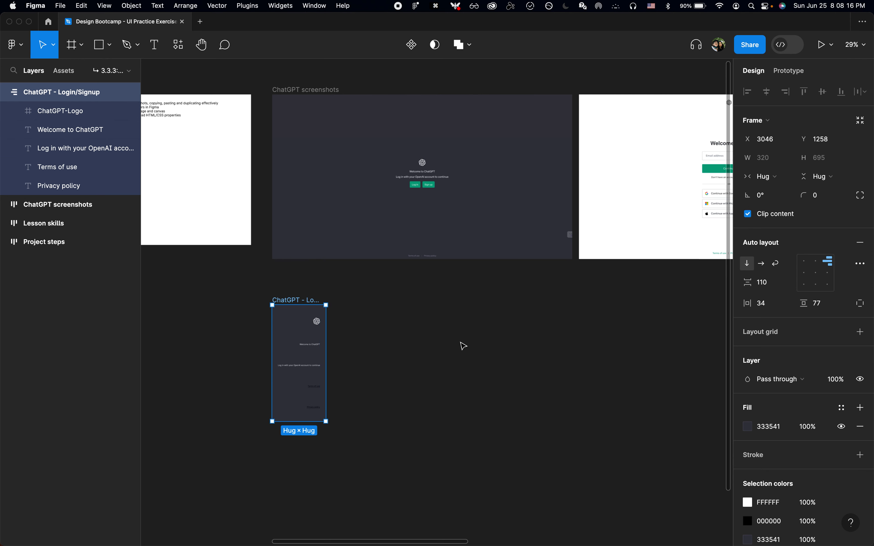
- Change the ChatGPT - Login/Signup frame's width and height sizing from hugging its contents to fixed
{"action": "left_click", "coordinate": [770, 176]}
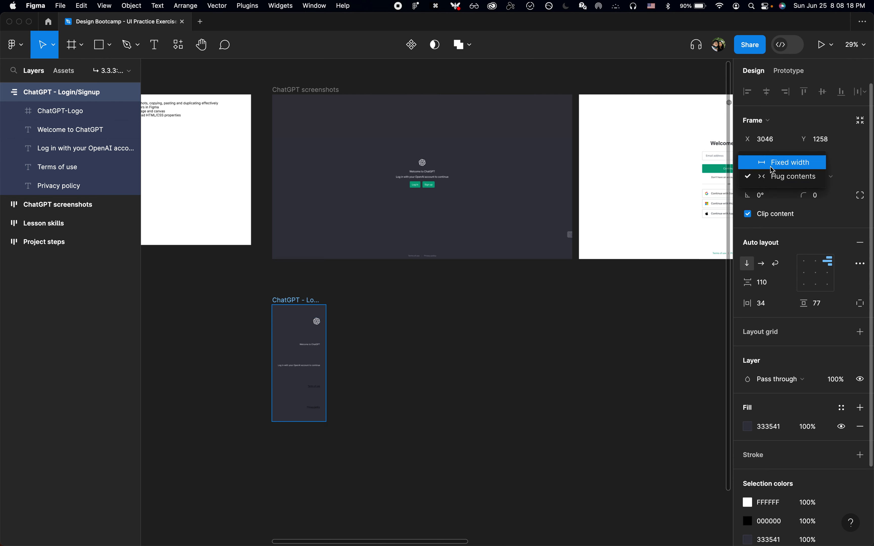
{"action": "left_click", "coordinate": [771, 169]}
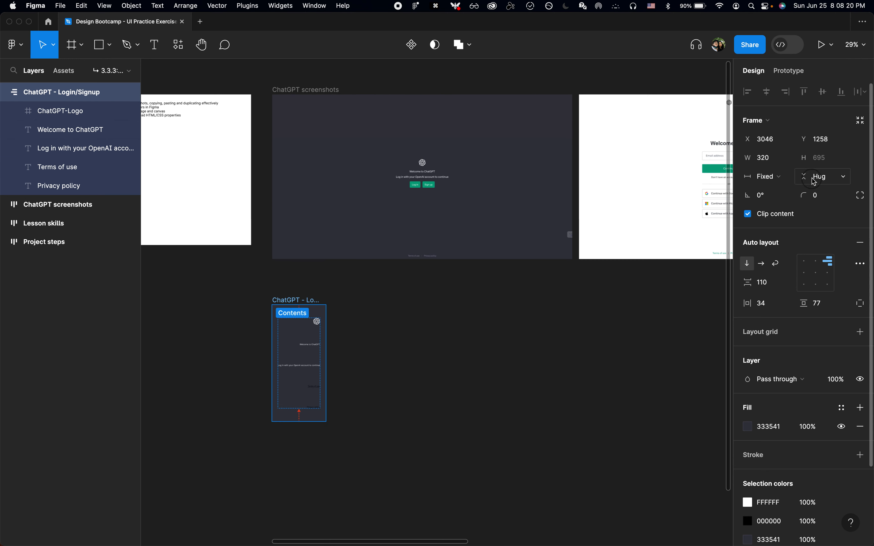
{"action": "left_click", "coordinate": [822, 176]}
{"action": "left_click", "coordinate": [795, 164]}
{"action": "left_click", "coordinate": [547, 274]}
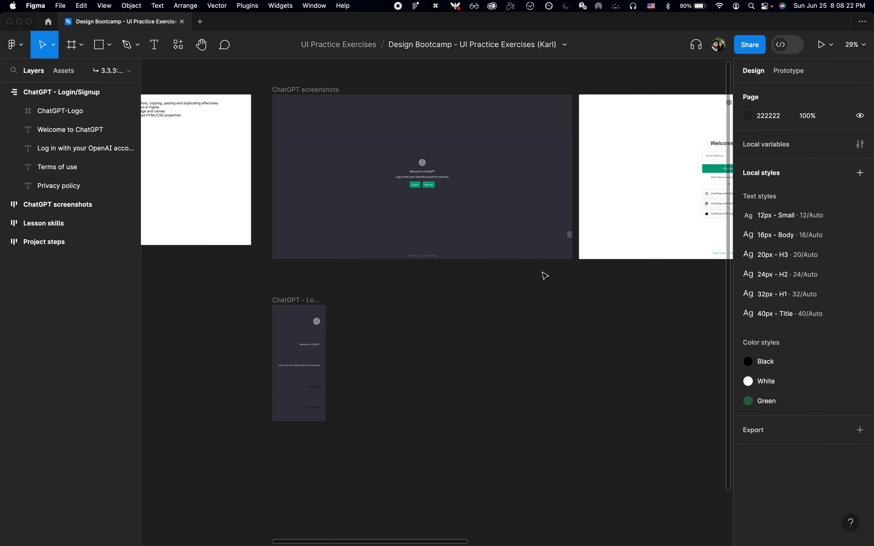
- Copy the width of the dark ChatGPT reference screenshot and apply it to the ChatGPT - Login/Signup frame, making it 1792 wide
{"action": "left_click", "coordinate": [537, 206]}
{"action": "left_click", "coordinate": [772, 143]}
{"action": "key", "text": "super+c"}
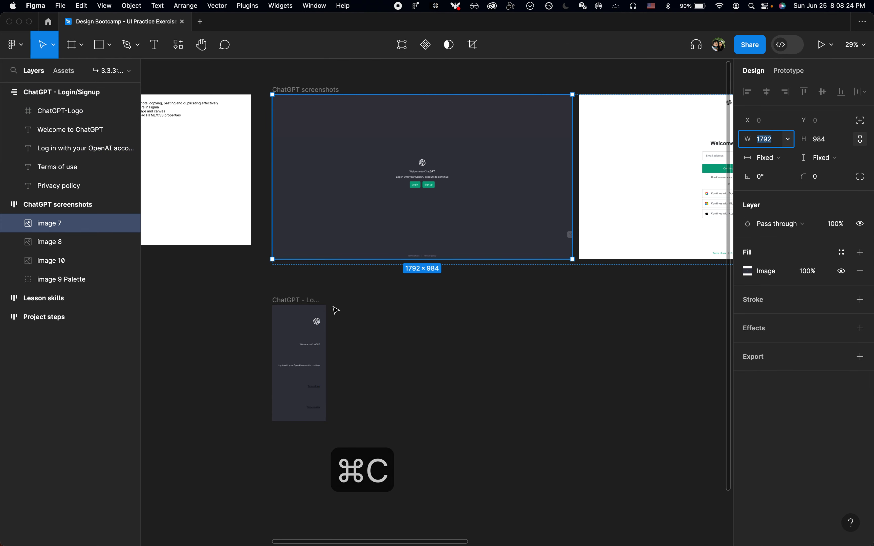
{"action": "left_click", "coordinate": [291, 303]}
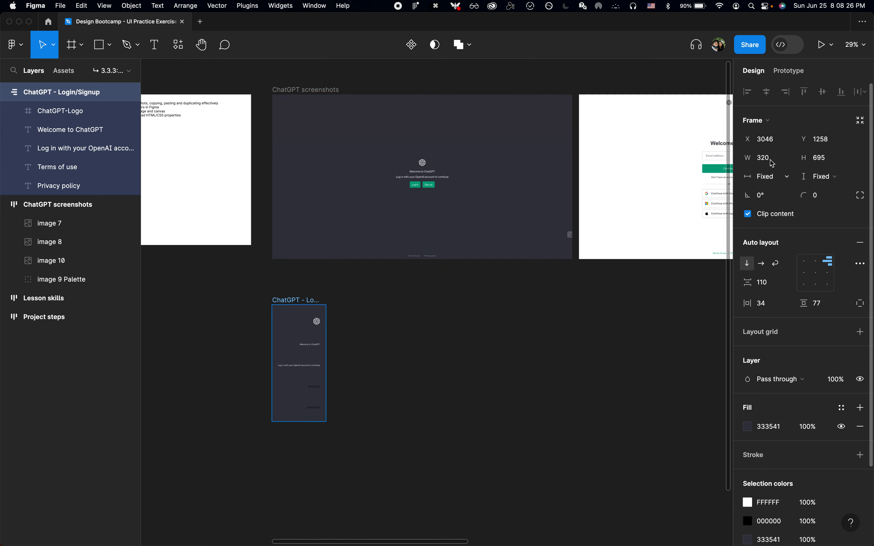
{"action": "key", "text": "super+v"}
{"action": "left_click", "coordinate": [447, 323]}
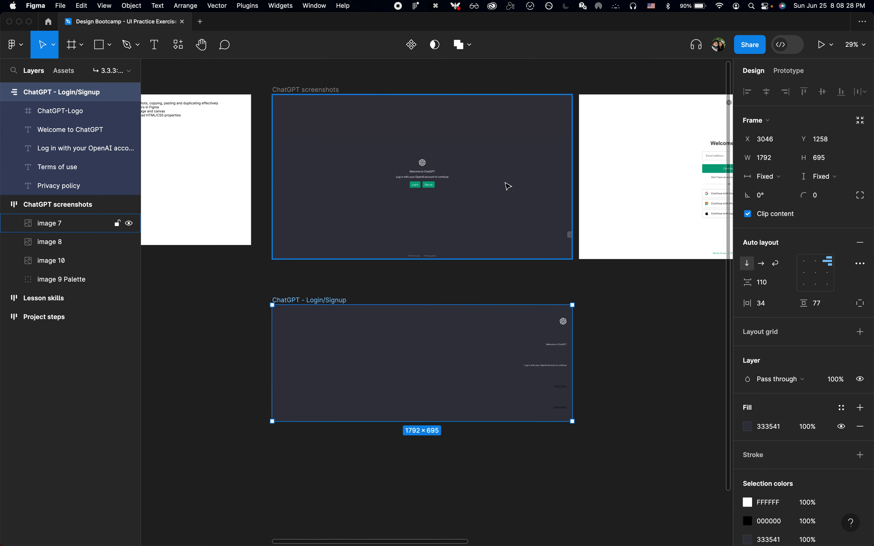
- Copy the height of the dark ChatGPT reference screenshot and apply it to the ChatGPT - Login/Signup frame, making it 984 high
{"action": "left_click", "coordinate": [518, 182]}
{"action": "left_click", "coordinate": [829, 141]}
{"action": "key", "text": "super+c"}
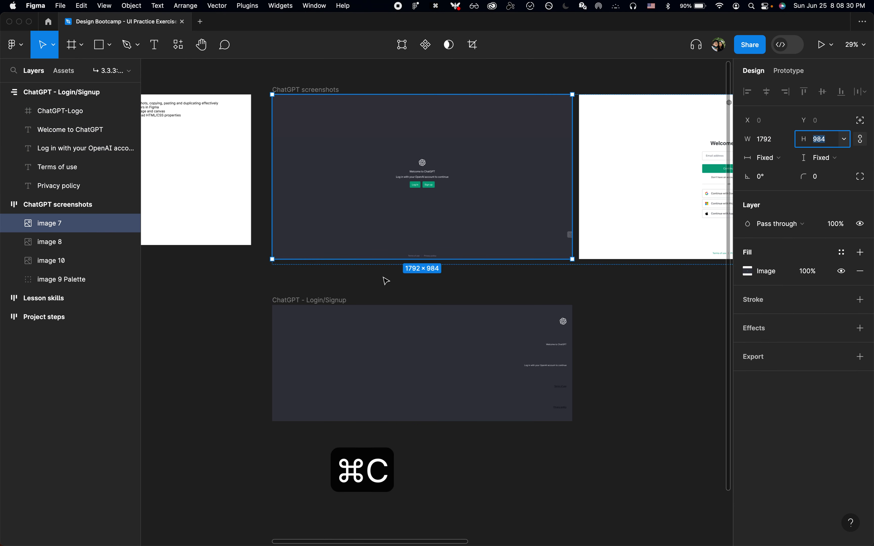
{"action": "left_click", "coordinate": [332, 302]}
{"action": "left_click", "coordinate": [820, 157]}
{"action": "key", "text": "super+v"}
{"action": "key", "text": "Return"}
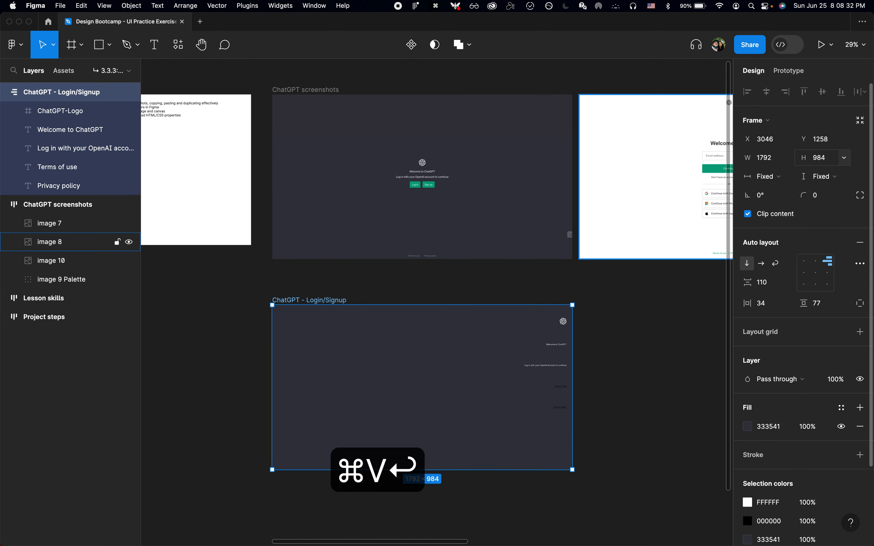
- Try several corner alignments for the frame's auto-layout contents and settle on centring them both horizontally and vertically
{"action": "key", "text": "shift+2"}
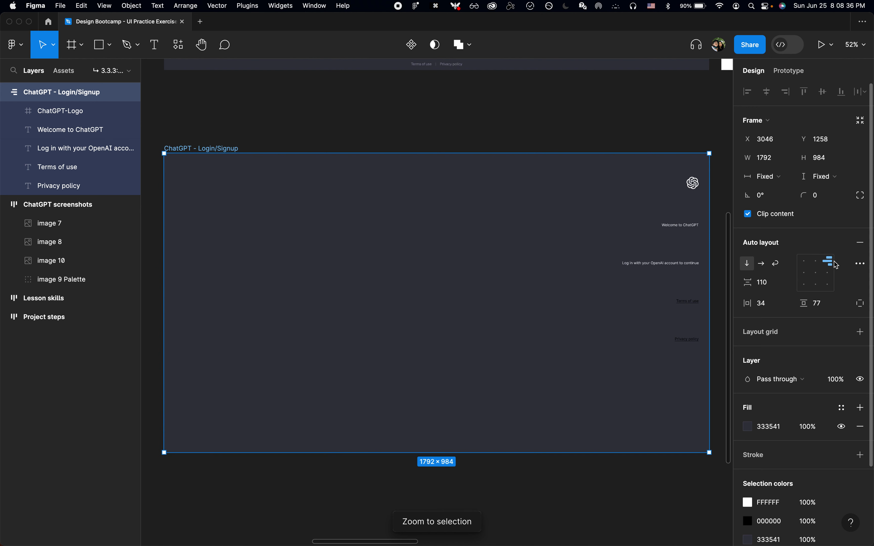
{"action": "left_click", "coordinate": [804, 262]}
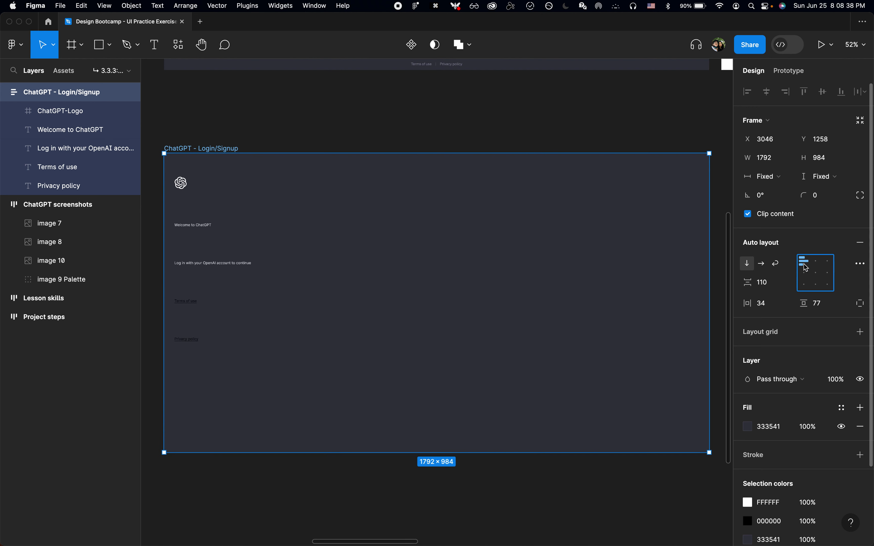
{"action": "left_click", "coordinate": [827, 266]}
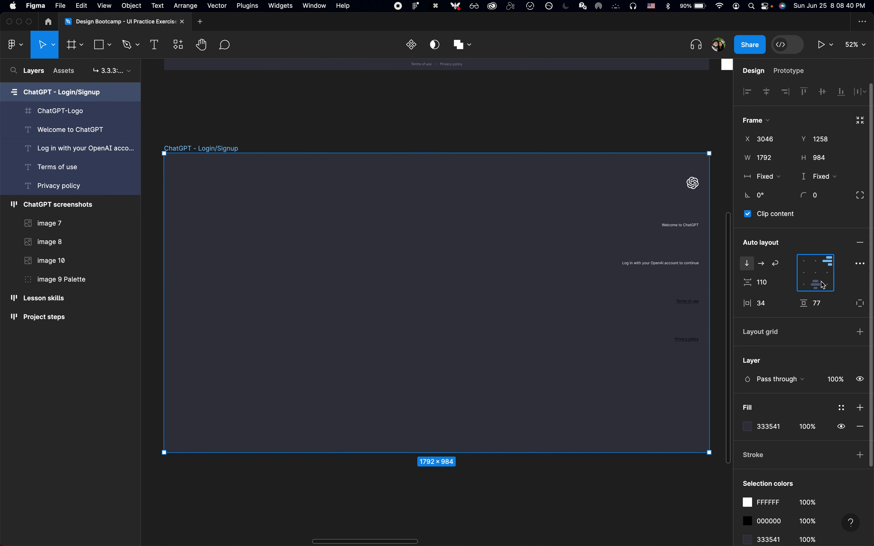
{"action": "left_click", "coordinate": [807, 270]}
{"action": "left_click", "coordinate": [817, 276]}
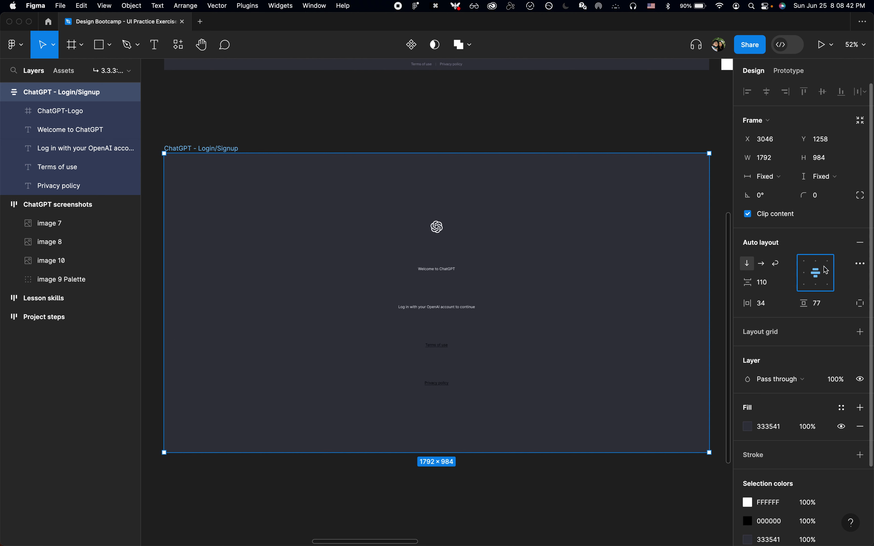
{"action": "left_click", "coordinate": [830, 264]}
{"action": "left_click", "coordinate": [805, 264]}
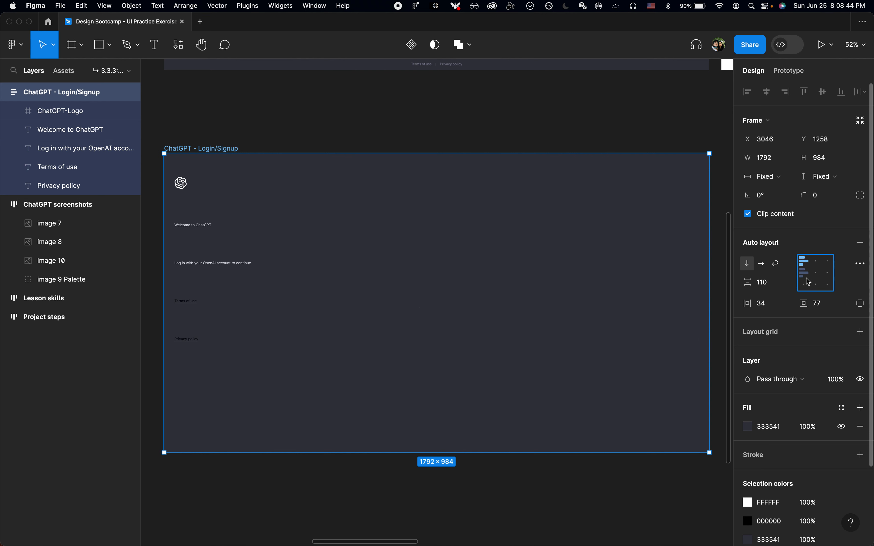
{"action": "left_click", "coordinate": [808, 283]}
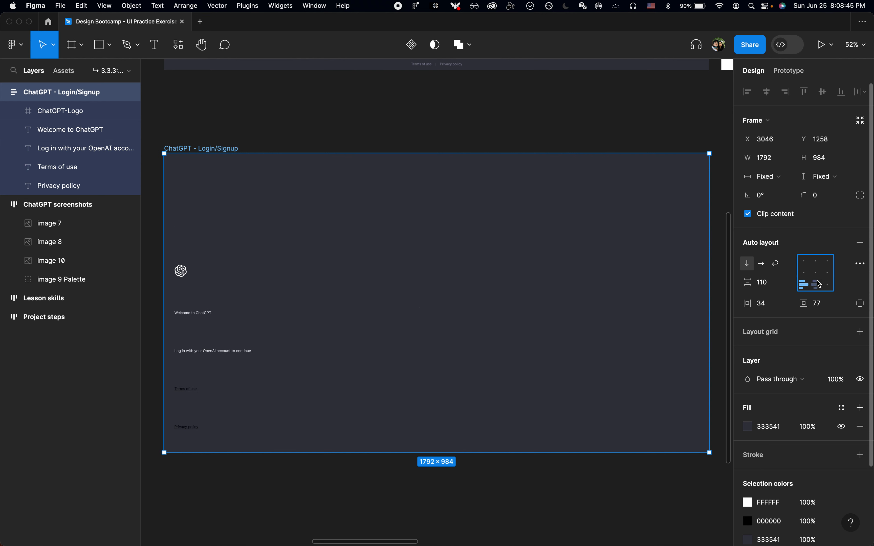
{"action": "left_click", "coordinate": [830, 272]}
{"action": "left_click", "coordinate": [814, 274]}
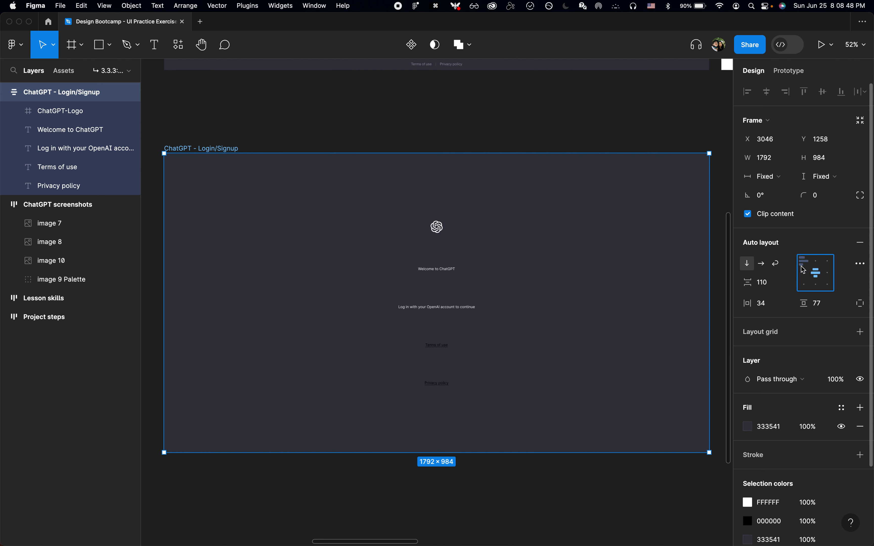
- Try automatic spacing between the frame's centred items, toggling it on and off, and return to packed spacing
{"action": "left_click", "coordinate": [804, 269]}
{"action": "double_click", "coordinate": [814, 275]}
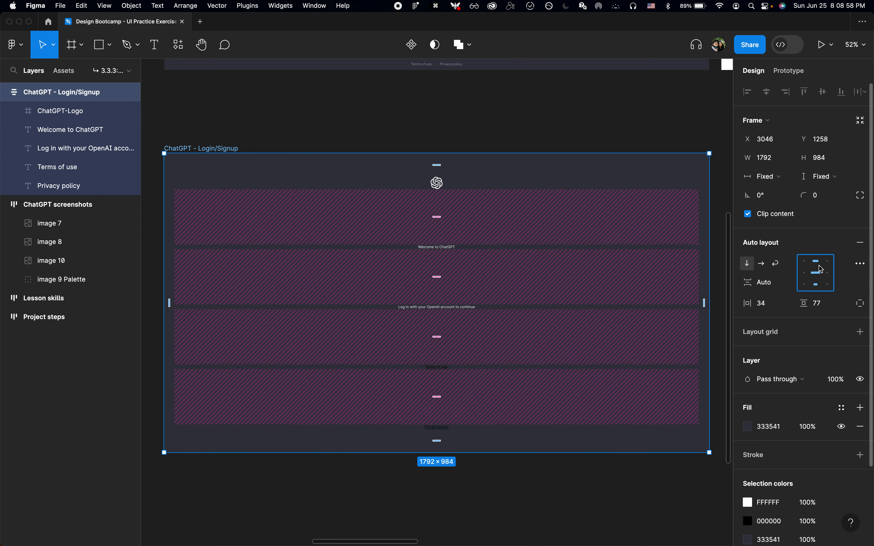
{"action": "left_click", "coordinate": [819, 275]}
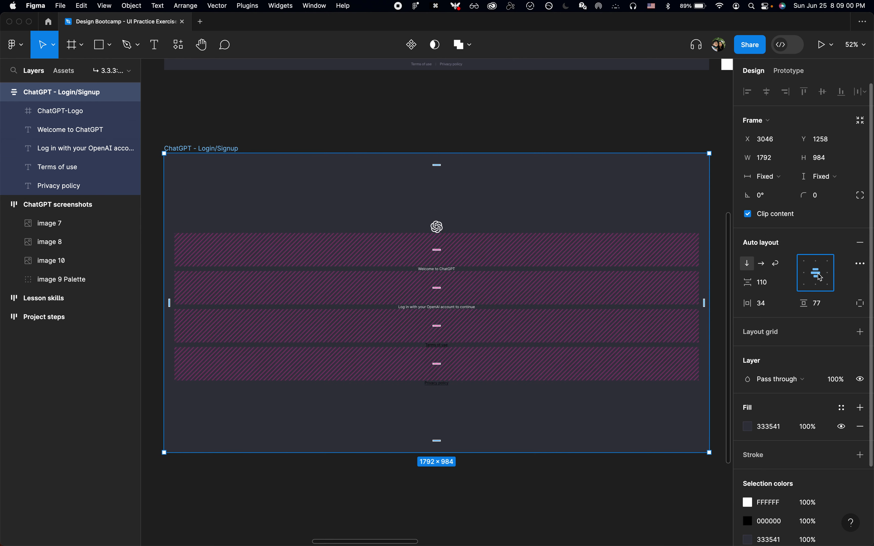
{"action": "key", "text": "x"}
{"action": "key", "text": "x"}
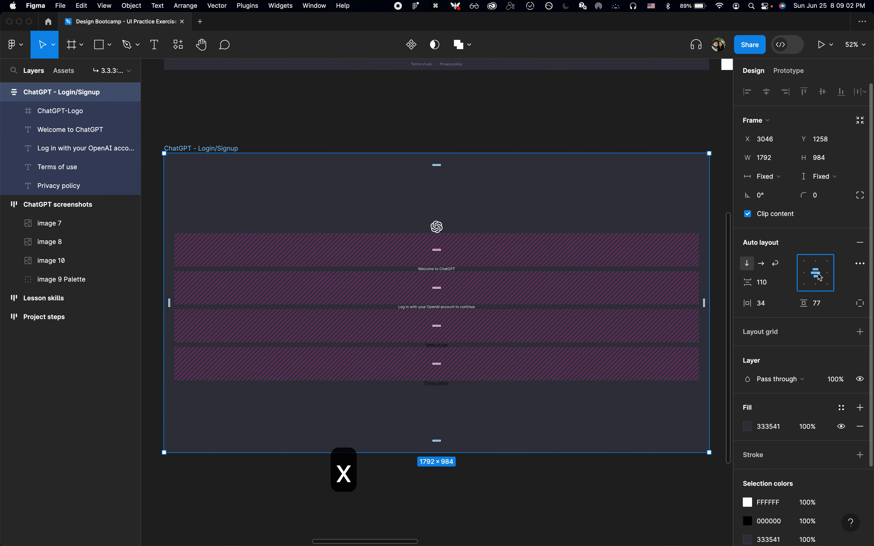
{"action": "key", "text": "x"}
{"action": "key", "text": "x"}
{"action": "key", "text": "x"}
{"action": "key", "text": "x"}
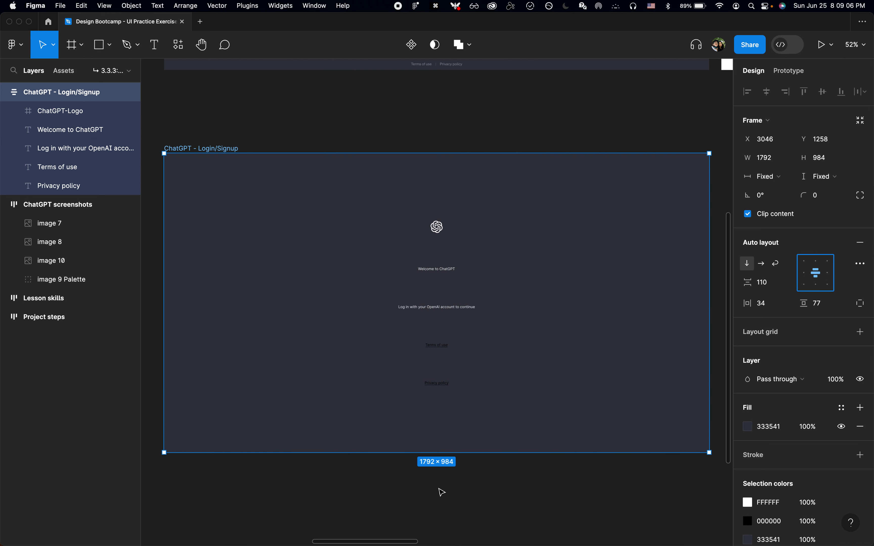
- Set the auto-layout spacing between the items in the ChatGPT - Login/Signup frame to 16
{"action": "scroll", "coordinate": [410, 336], "scroll_direction": "up", "scroll_amount": 5}
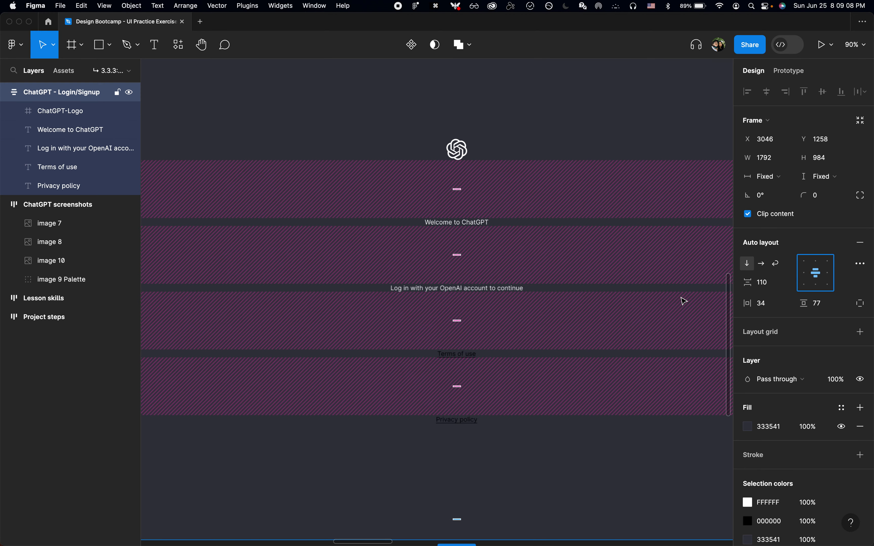
{"action": "left_click", "coordinate": [768, 285]}
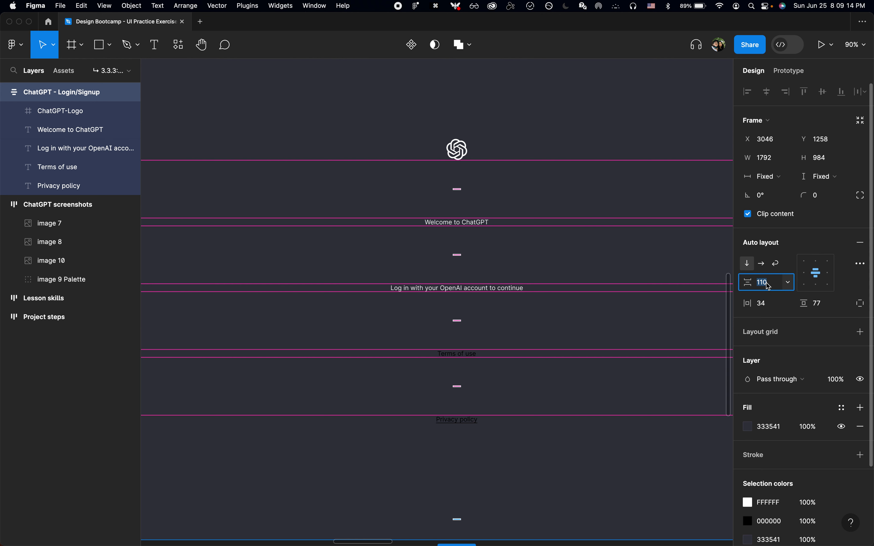
{"action": "type", "text": "16"}
{"action": "key", "text": "Return"}
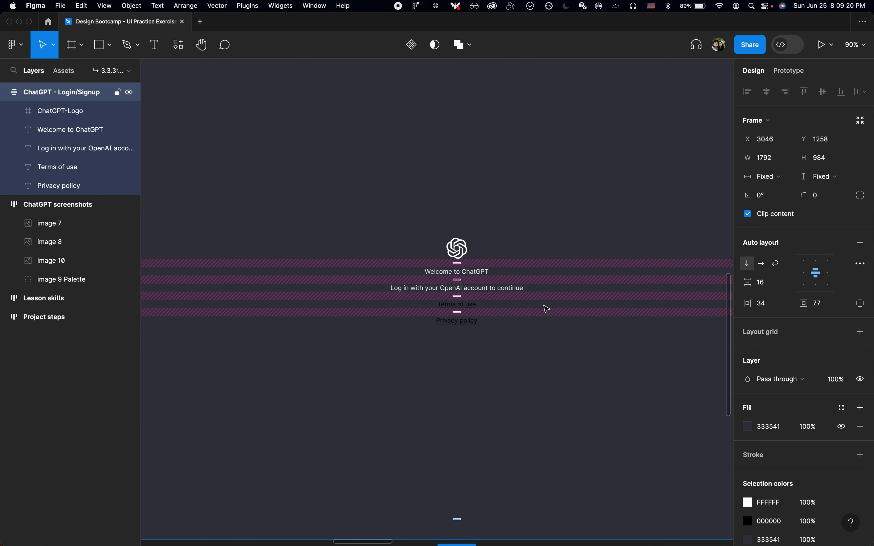
{"action": "left_click", "coordinate": [605, 204]}
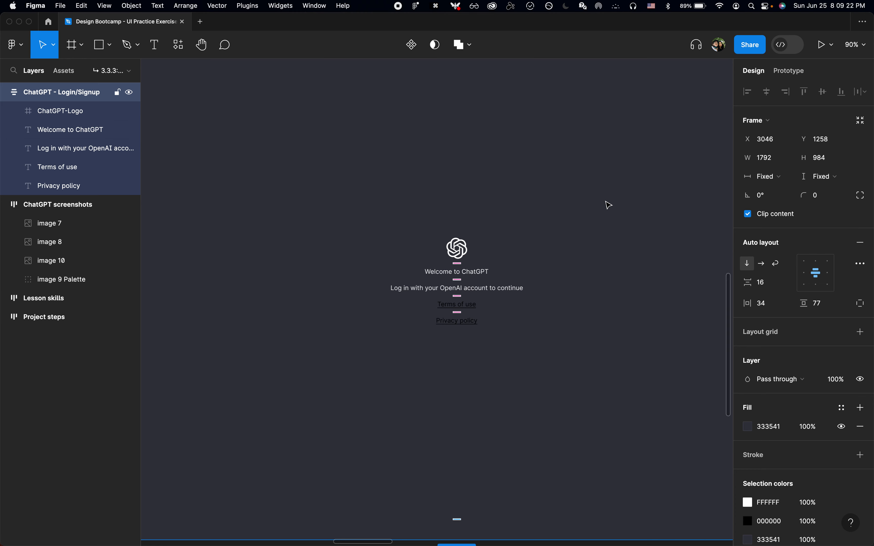
{"action": "scroll", "coordinate": [609, 205], "scroll_direction": "down", "scroll_amount": 3}
{"action": "key", "text": "shift+2"}
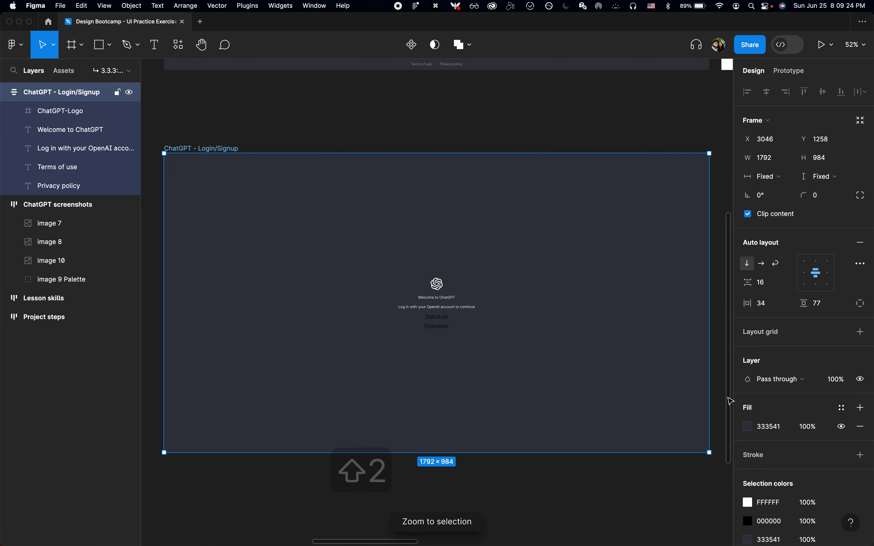
- Replace the FFFFFF selection colour in the ChatGPT - Login/Signup frame with the White colour style
{"action": "scroll", "coordinate": [775, 480], "scroll_direction": "down", "scroll_amount": 3}
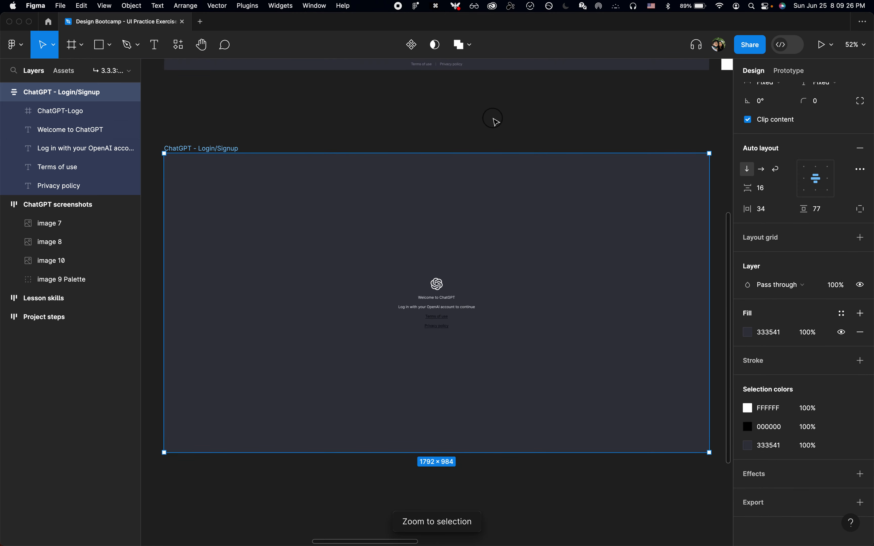
{"action": "left_click", "coordinate": [493, 121]}
{"action": "left_click", "coordinate": [231, 151]}
{"action": "key", "text": "alt+l"}
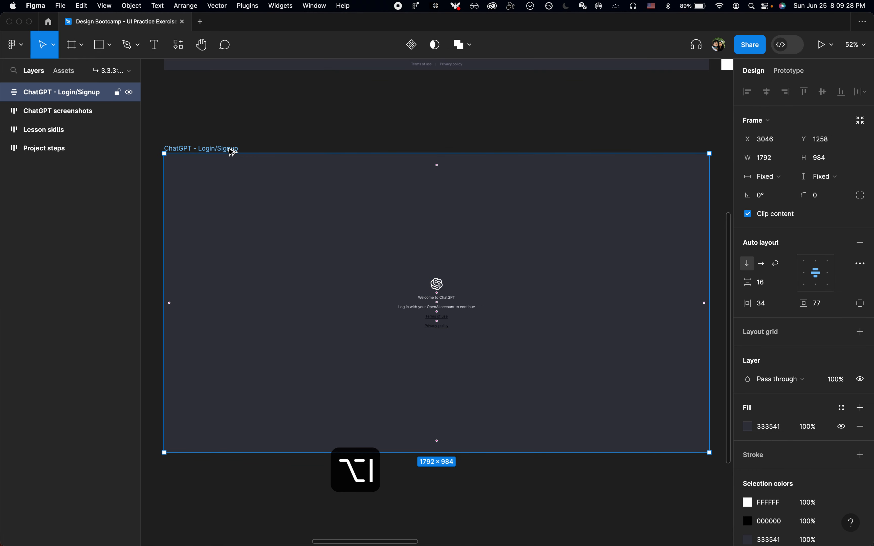
{"action": "scroll", "coordinate": [826, 411], "scroll_direction": "down", "scroll_amount": 3}
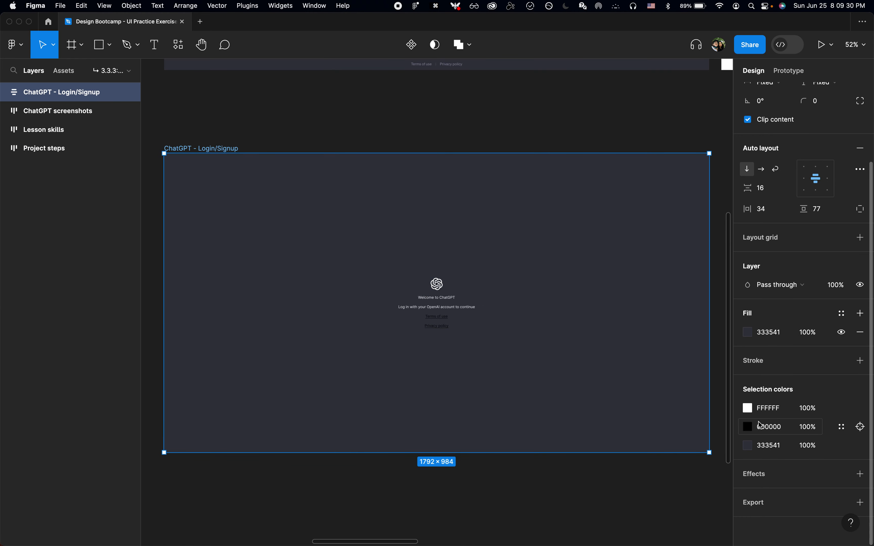
{"action": "left_click", "coordinate": [780, 448]}
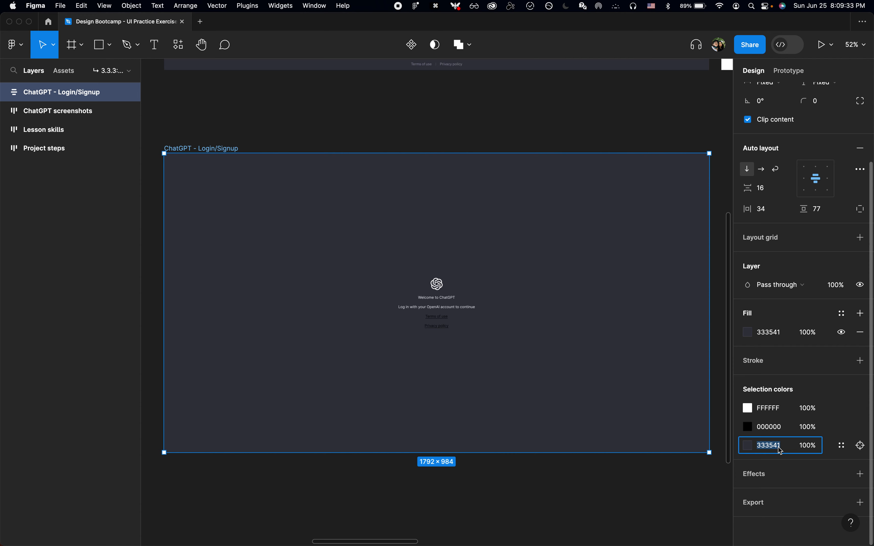
{"action": "left_click", "coordinate": [792, 433]}
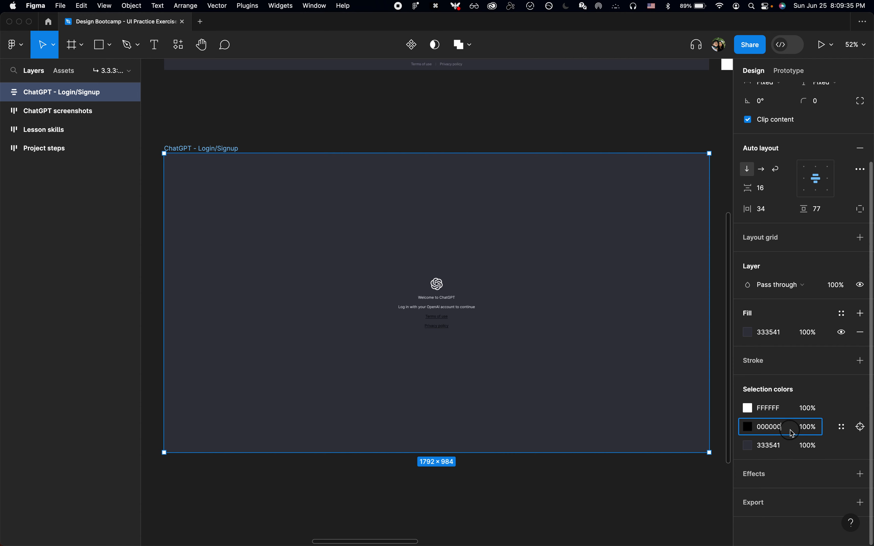
{"action": "left_click", "coordinate": [791, 415]}
{"action": "left_click", "coordinate": [843, 409]}
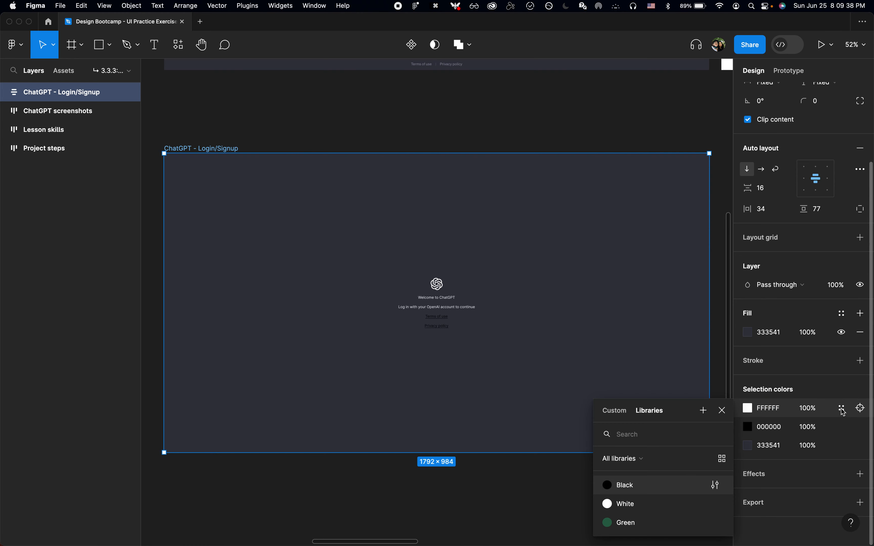
{"action": "left_click", "coordinate": [651, 504]}
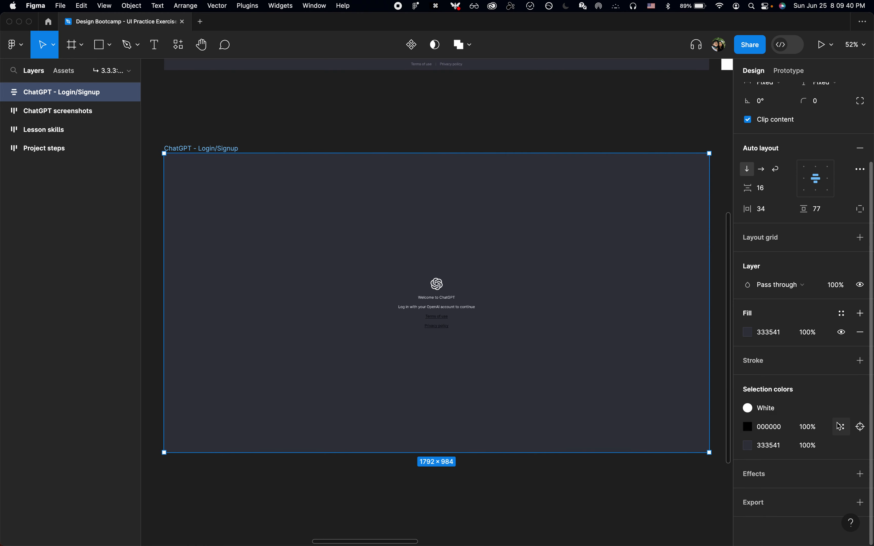
- Replace the frame's 000000 selection colour with the Black colour style and leave the 333541 colour without a style
{"action": "left_click", "coordinate": [841, 427]}
{"action": "left_click", "coordinate": [649, 486]}
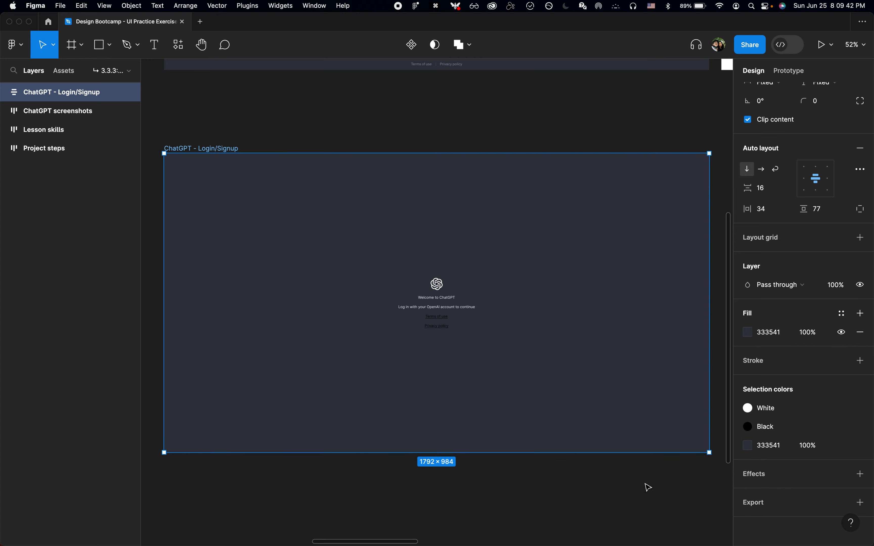
{"action": "left_click", "coordinate": [841, 445]}
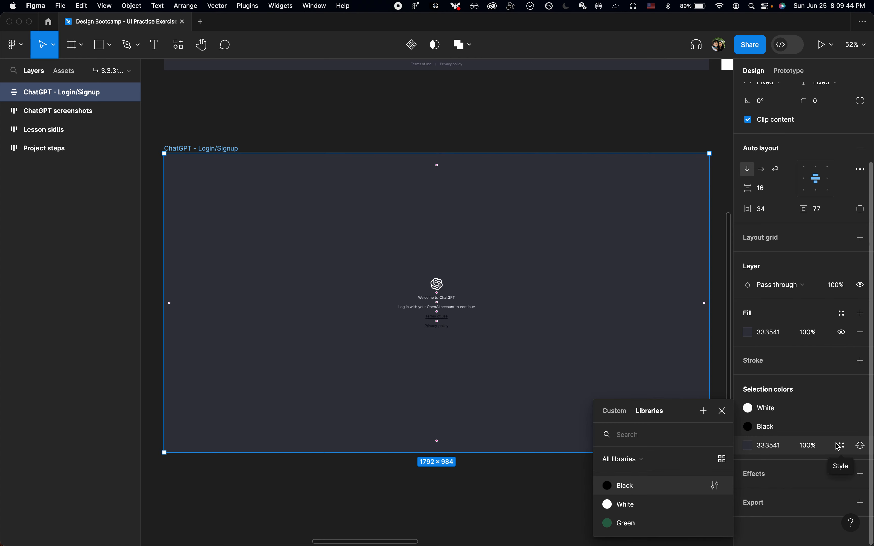
{"action": "key", "text": "Escape"}
{"action": "left_click", "coordinate": [613, 499]}
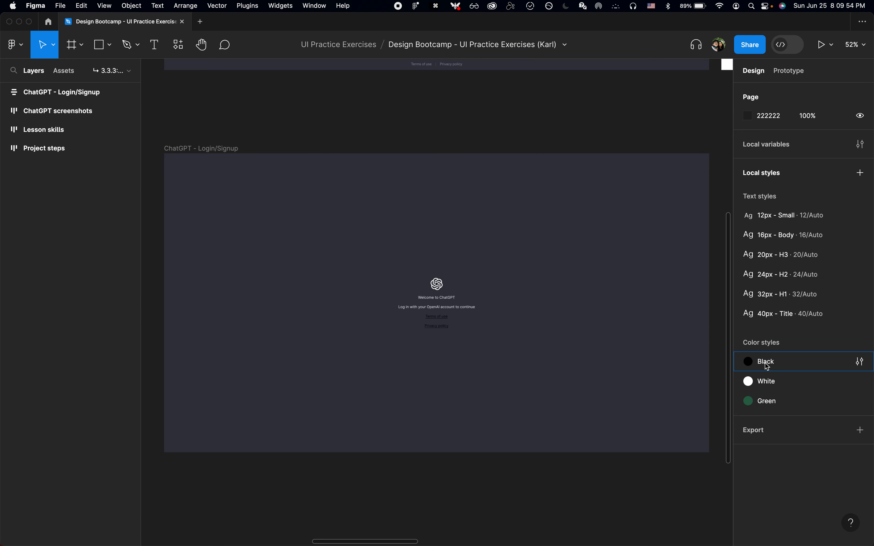
- Remove the fill from the Welcome to ChatGPT text and reapply the White colour style to it
{"action": "left_click", "coordinate": [436, 301]}
{"action": "left_click", "coordinate": [542, 482]}
{"action": "scroll", "coordinate": [538, 477], "scroll_direction": "up", "scroll_amount": 3}
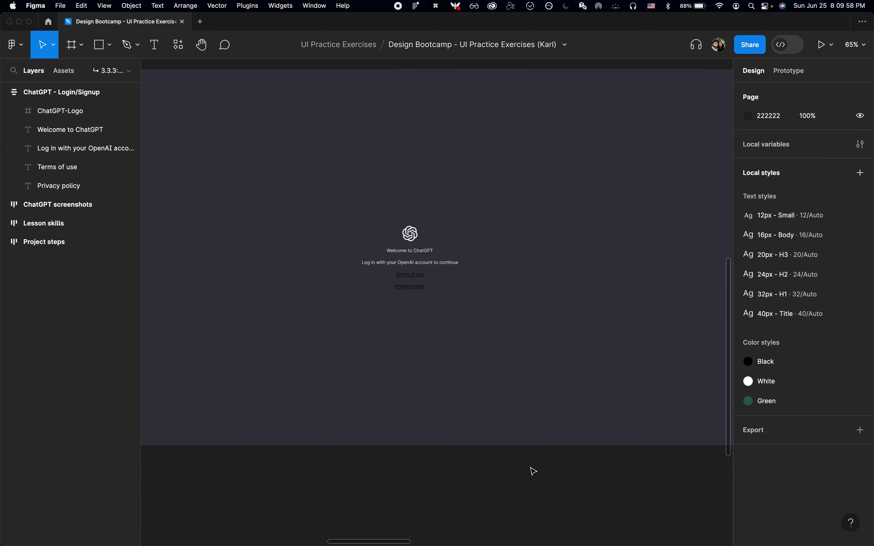
{"action": "left_click", "coordinate": [402, 252]}
{"action": "scroll", "coordinate": [402, 252], "scroll_direction": "up", "scroll_amount": 5}
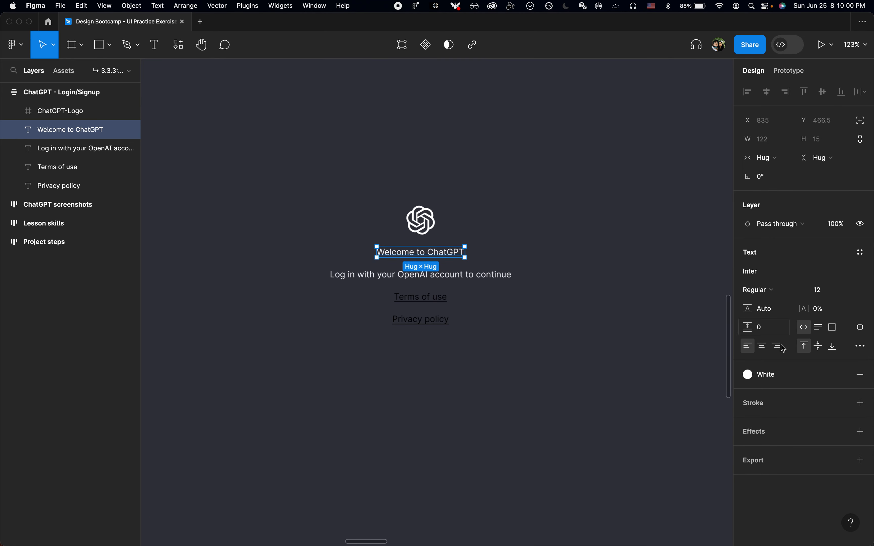
{"action": "left_click", "coordinate": [860, 377]}
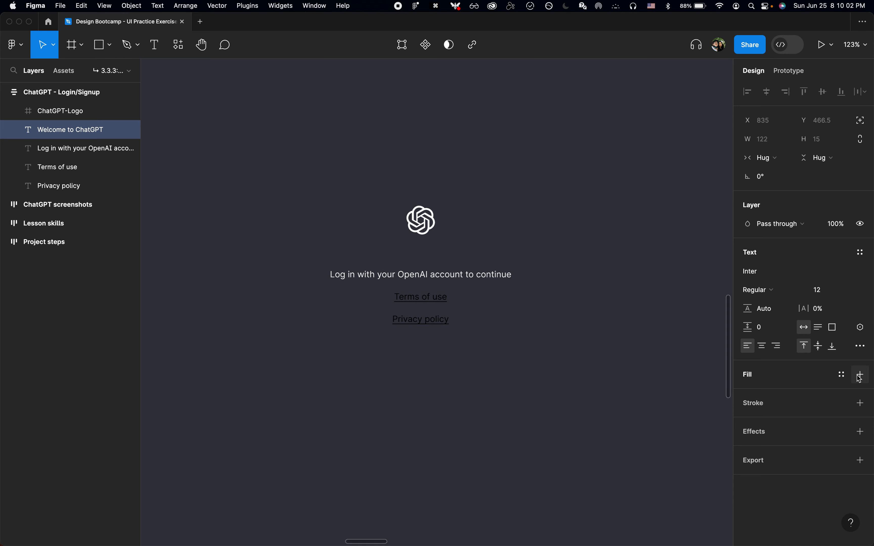
{"action": "left_click", "coordinate": [843, 377]}
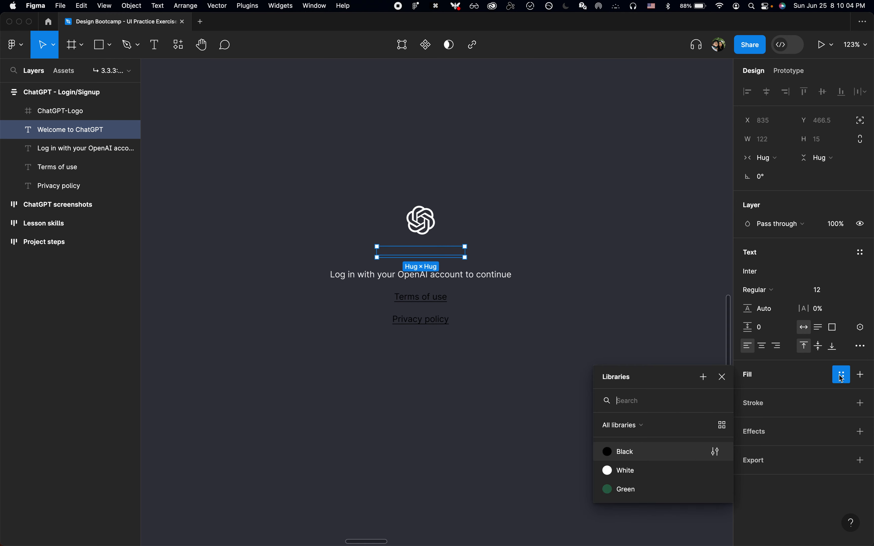
{"action": "left_click", "coordinate": [641, 474]}
{"action": "key", "text": "Escape"}
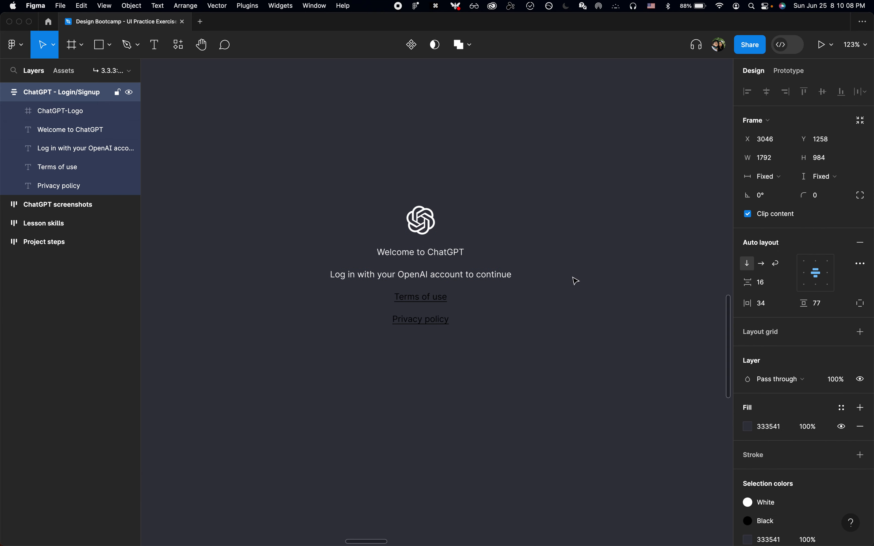
- Try adding a second fill to the ChatGPT - Login/Signup frame and remove it again
{"action": "key", "text": "shift+2"}
{"action": "left_click", "coordinate": [549, 414]}
{"action": "scroll", "coordinate": [549, 393], "scroll_direction": "up", "scroll_amount": 5}
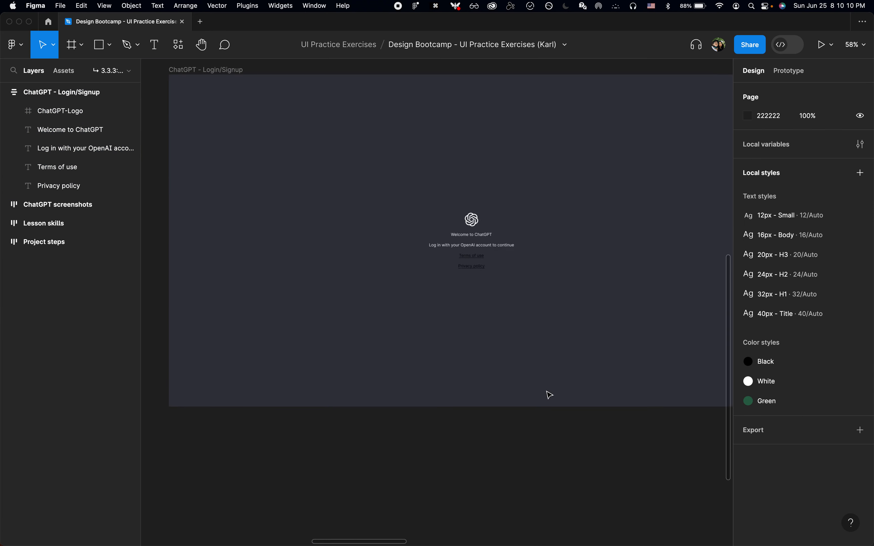
{"action": "scroll", "coordinate": [549, 395], "scroll_direction": "down", "scroll_amount": 3}
{"action": "left_click", "coordinate": [275, 141]}
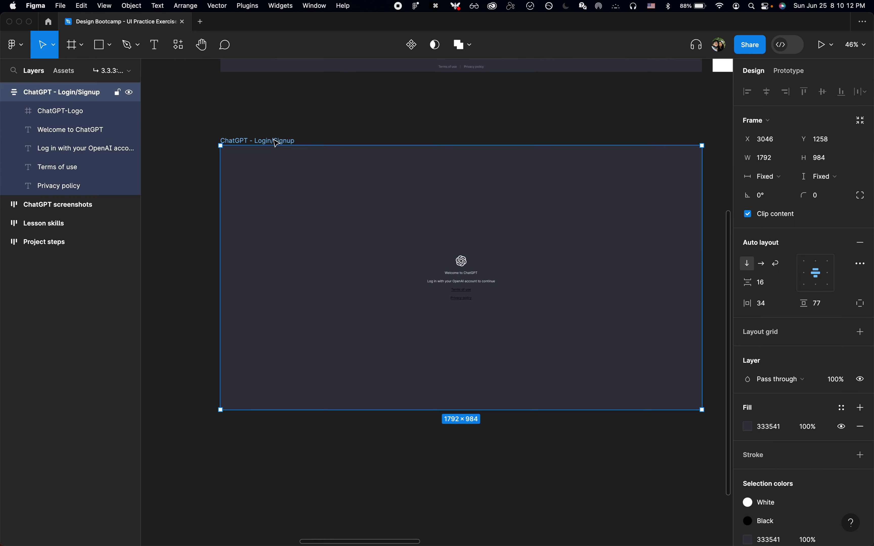
{"action": "scroll", "coordinate": [495, 317], "scroll_direction": "right", "scroll_amount": 3}
{"action": "scroll", "coordinate": [495, 316], "scroll_direction": "down", "scroll_amount": 2}
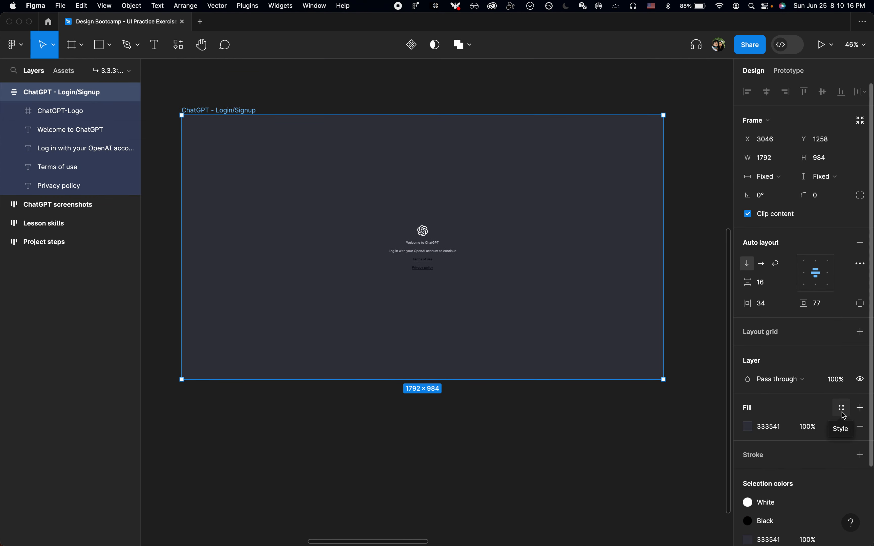
{"action": "left_click", "coordinate": [862, 409]}
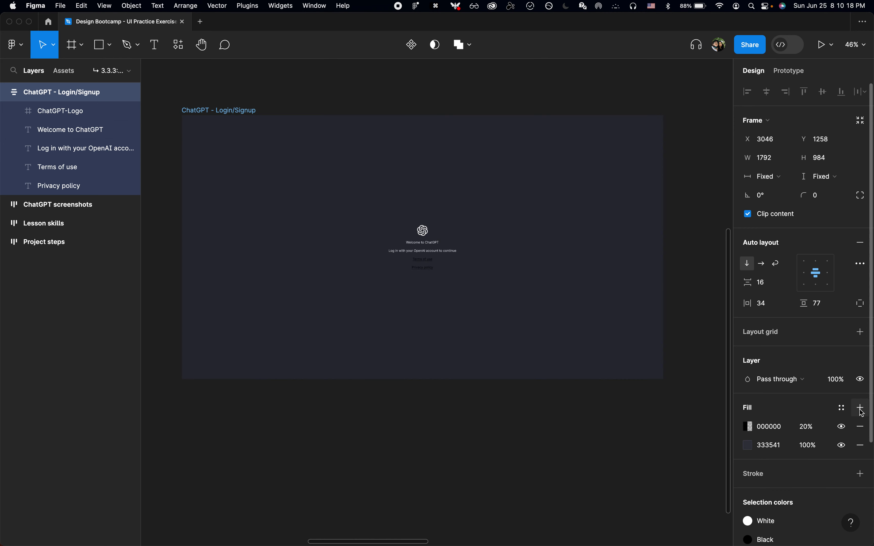
{"action": "left_click", "coordinate": [861, 427]}
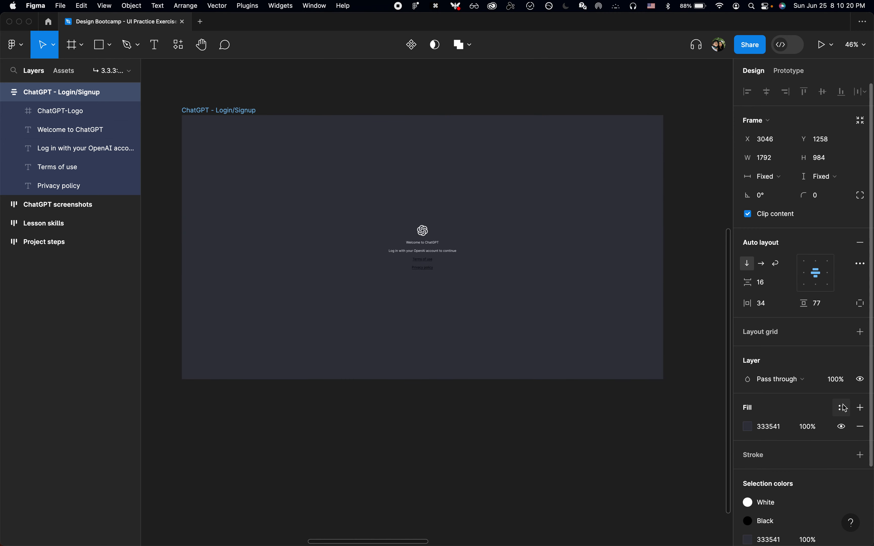
- Create a colour style named Dark Gray from the ChatGPT - Login/Signup frame's 333541 fill
{"action": "scroll", "coordinate": [336, 289], "scroll_direction": "up", "scroll_amount": 3}
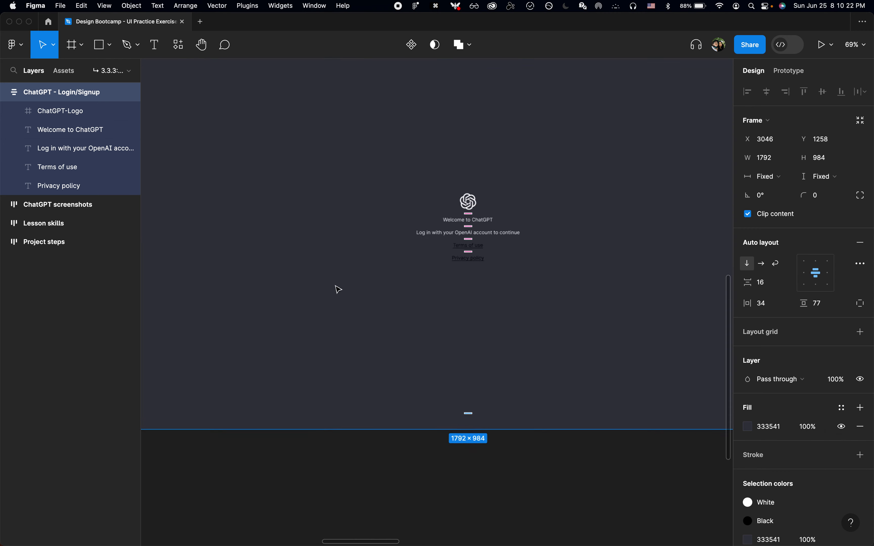
{"action": "key", "text": "shift+2"}
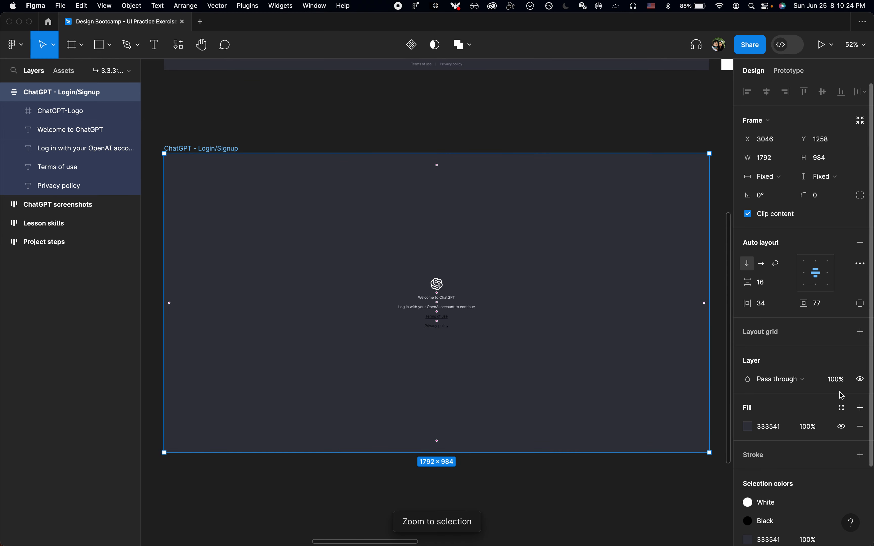
{"action": "left_click", "coordinate": [844, 408]}
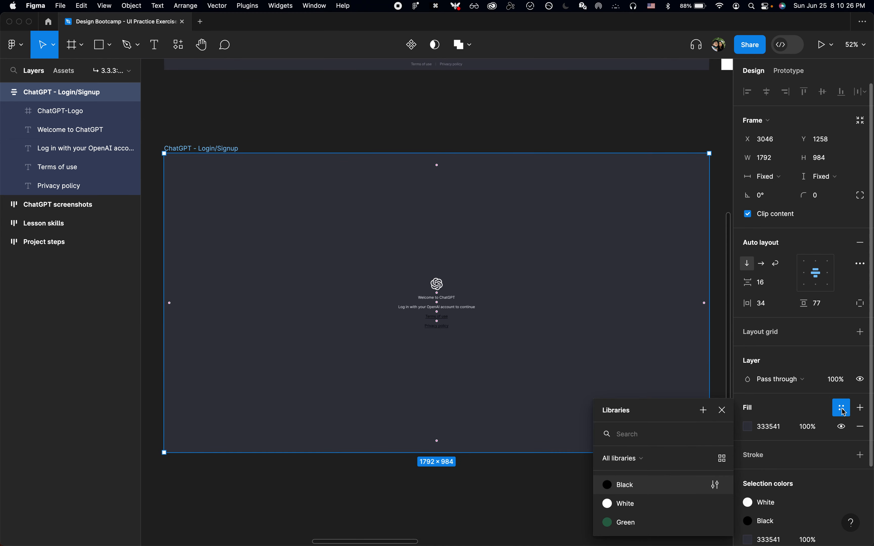
{"action": "left_click", "coordinate": [704, 410]}
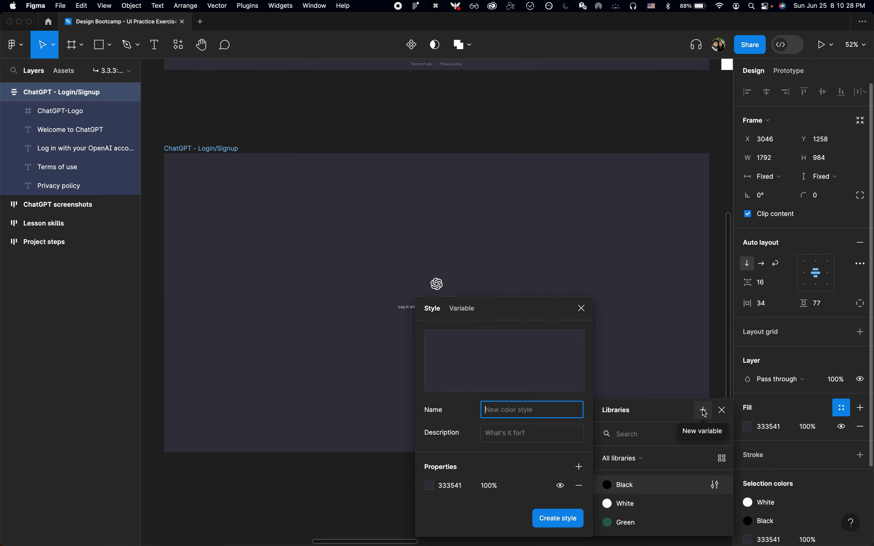
{"action": "type", "text": "Dark "}
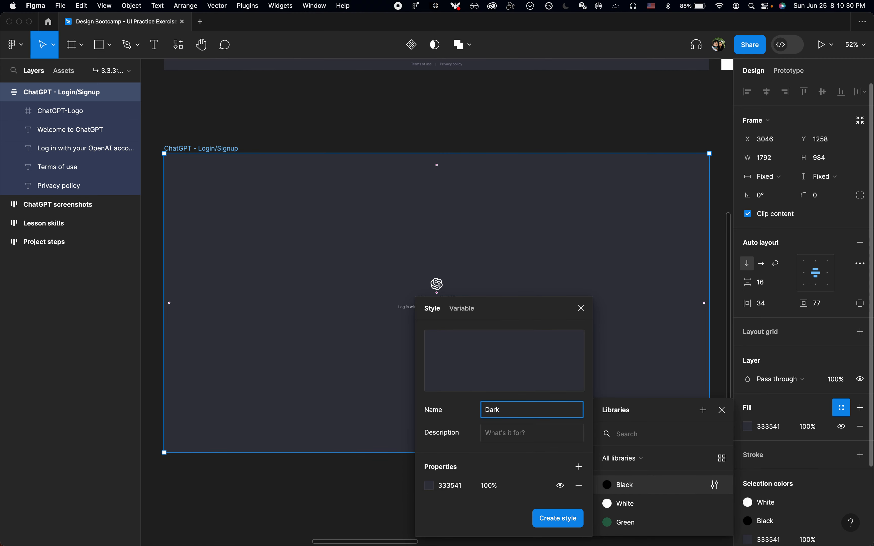
{"action": "type", "text": "gray"}
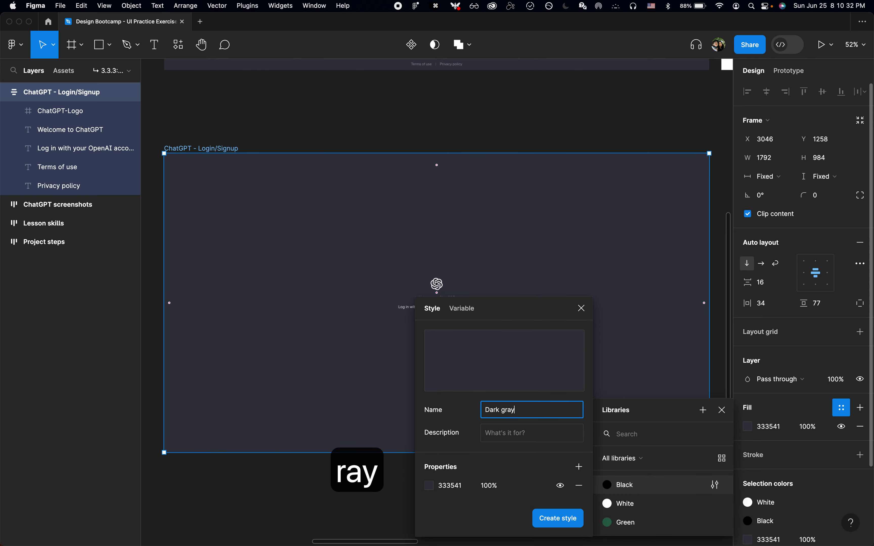
{"action": "key", "text": "alt+Left"}
{"action": "key", "text": "shift+Right"}
{"action": "type", "text": "G"}
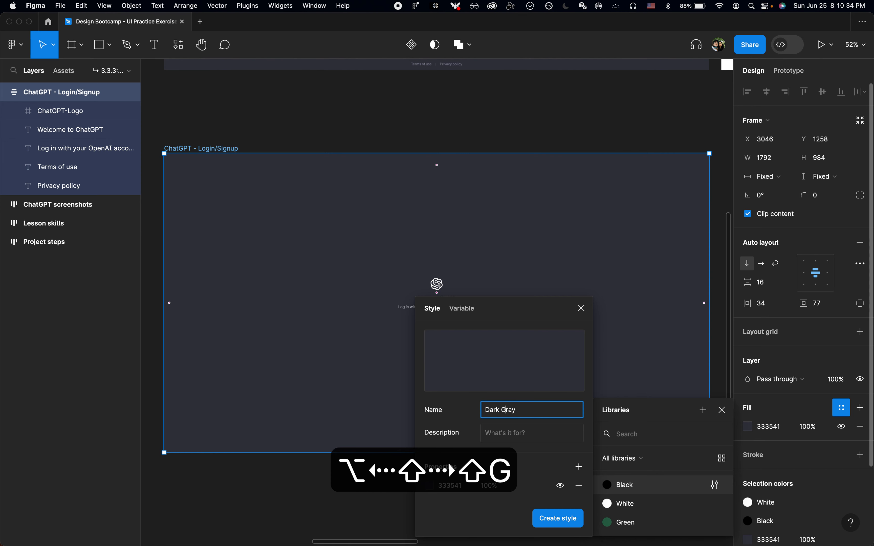
{"action": "left_click", "coordinate": [559, 518]}
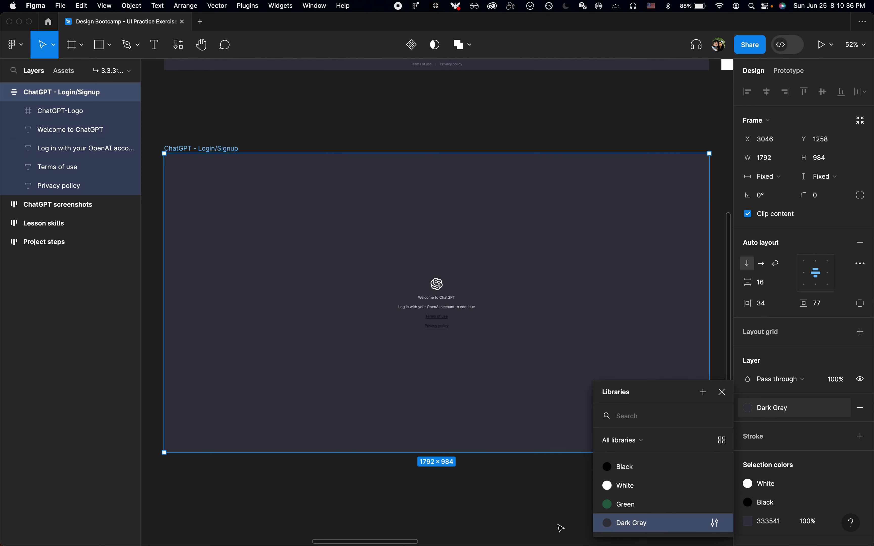
{"action": "left_click", "coordinate": [518, 498]}
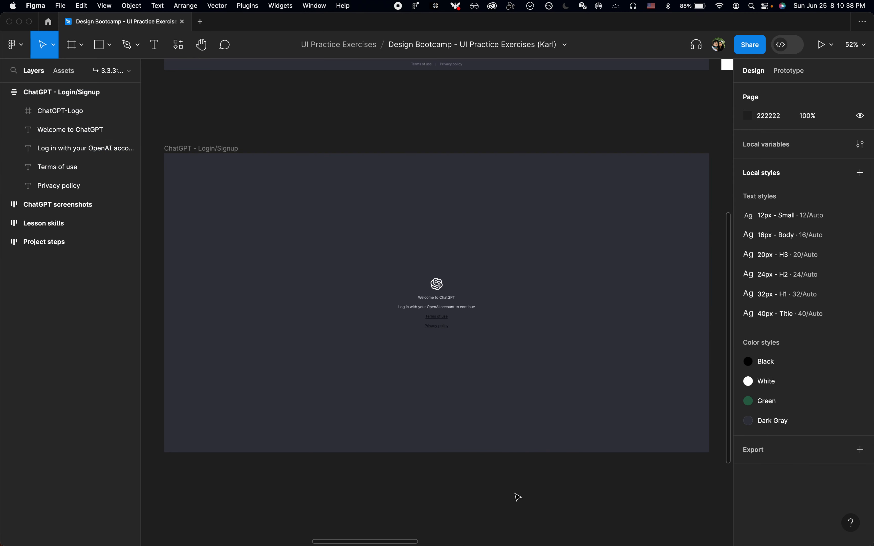
- Try to move the Dark Gray colour style higher in the local colour styles and undo the attempt
{"action": "left_click", "coordinate": [518, 497]}
{"action": "left_click", "coordinate": [499, 518]}
{"action": "left_click", "coordinate": [512, 510]}
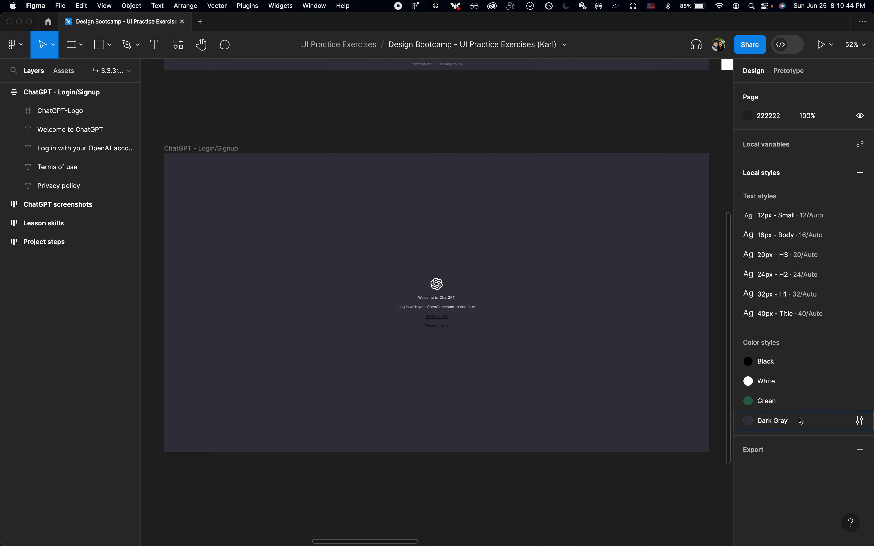
{"action": "left_click_drag", "start_coordinate": [798, 419], "coordinate": [811, 380]}
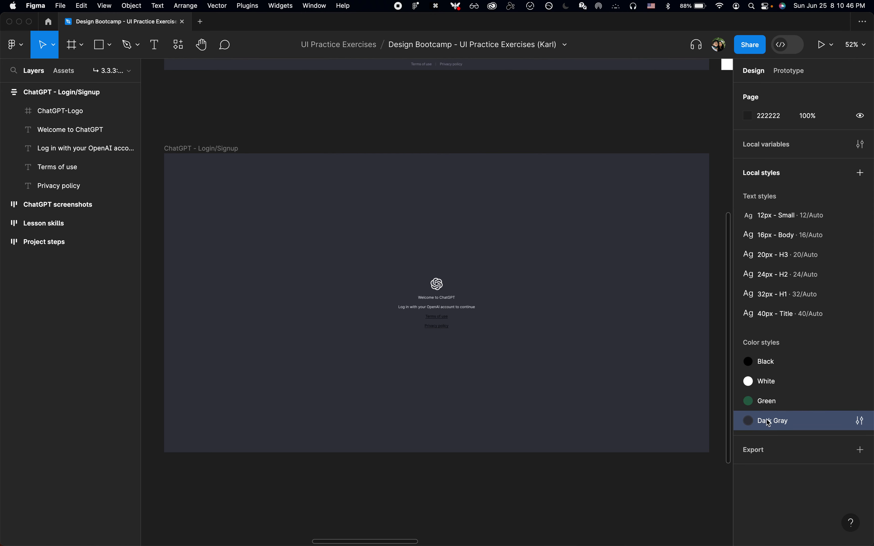
{"action": "left_click_drag", "start_coordinate": [767, 418], "coordinate": [767, 375]}
{"action": "key", "text": "super+z"}
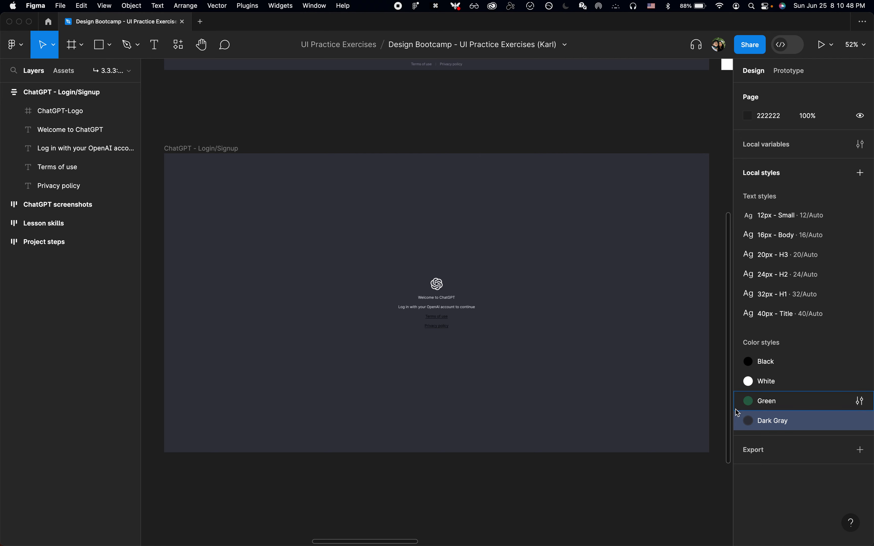
{"action": "left_click", "coordinate": [650, 480]}
- Check the colour style applied to the ChatGPT - Login/Signup frame's fill and look over its centred contents
{"action": "left_click", "coordinate": [531, 363]}
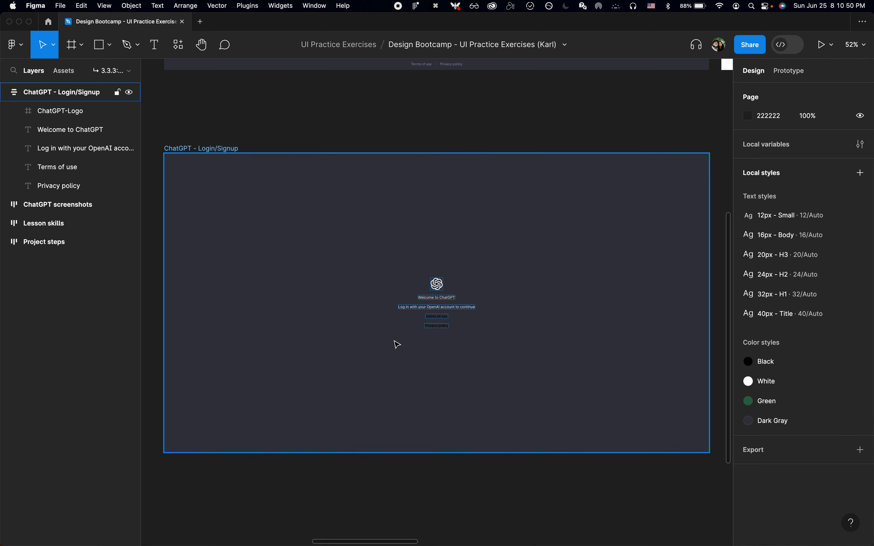
{"action": "left_click", "coordinate": [297, 289]}
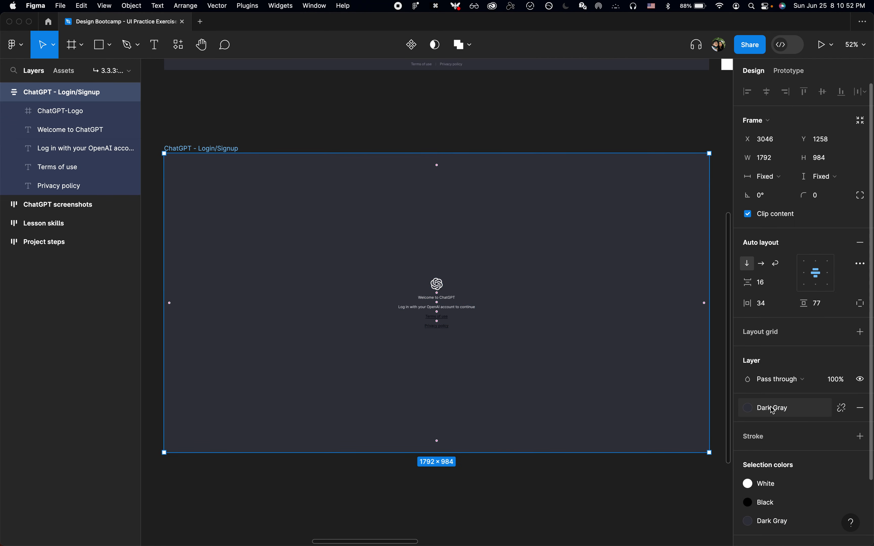
{"action": "left_click", "coordinate": [400, 129]}
{"action": "scroll", "coordinate": [474, 369], "scroll_direction": "up", "scroll_amount": 5}
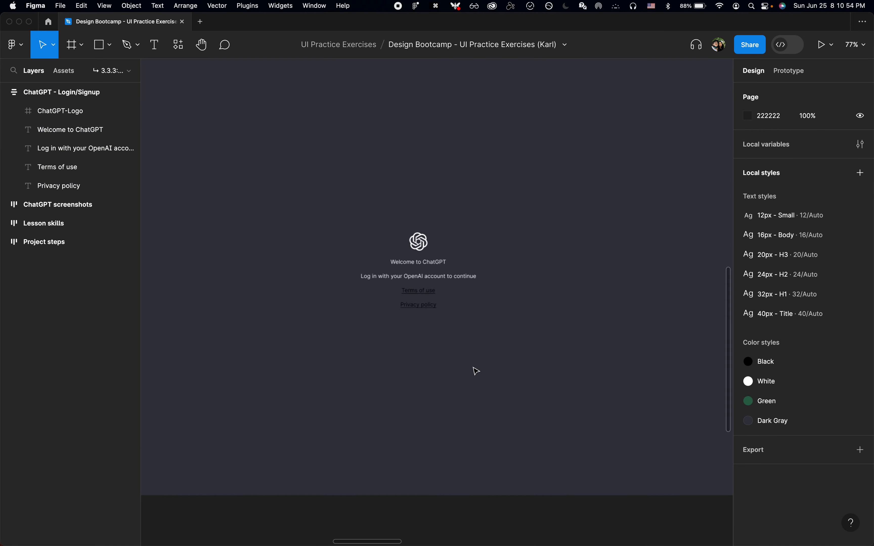
- Replace the Black selection colour within the ChatGPT - Login/Signup frame with the White colour style
{"action": "scroll", "coordinate": [380, 276], "scroll_direction": "up", "scroll_amount": 6}
{"action": "scroll", "coordinate": [443, 291], "scroll_direction": "down", "scroll_amount": 8}
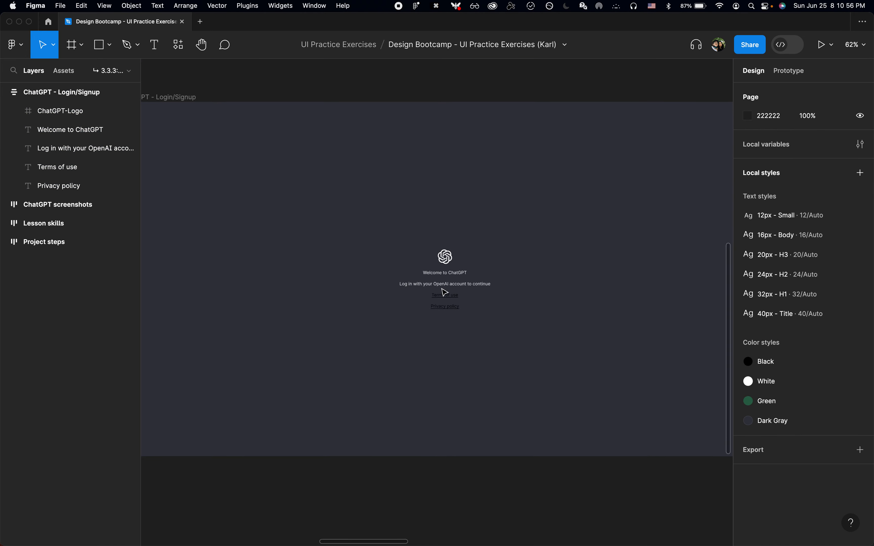
{"action": "scroll", "coordinate": [443, 292], "scroll_direction": "up", "scroll_amount": 2}
{"action": "scroll", "coordinate": [444, 292], "scroll_direction": "down", "scroll_amount": 2}
{"action": "scroll", "coordinate": [445, 293], "scroll_direction": "left", "scroll_amount": 1}
{"action": "left_click", "coordinate": [529, 229]}
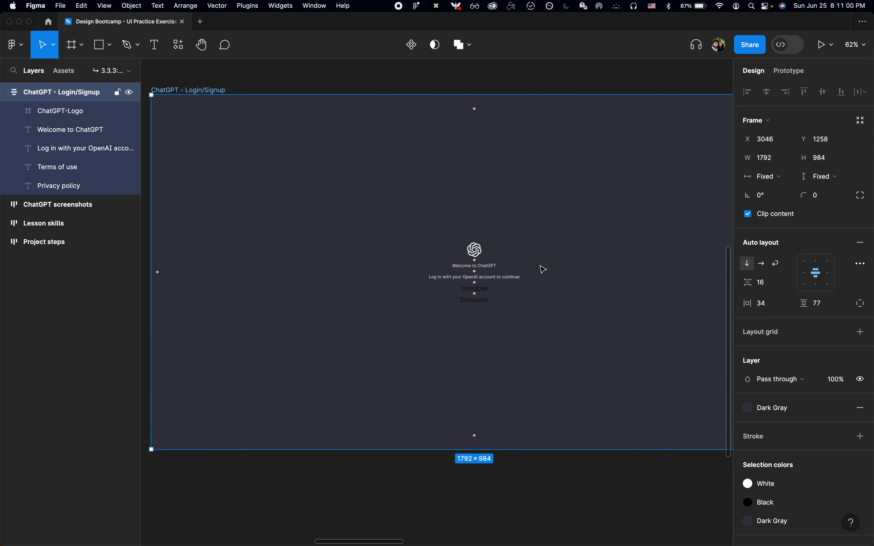
{"action": "scroll", "coordinate": [457, 265], "scroll_direction": "up", "scroll_amount": 5}
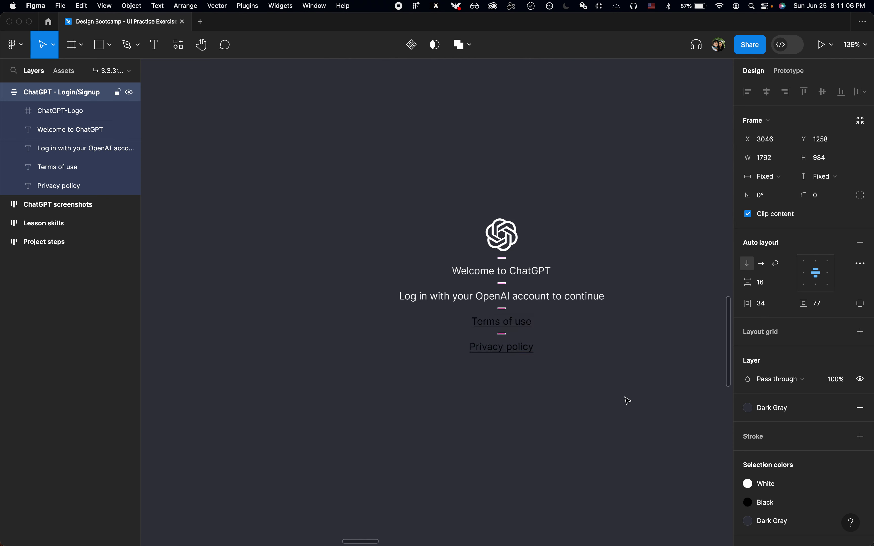
{"action": "scroll", "coordinate": [523, 357], "scroll_direction": "down", "scroll_amount": 1}
{"action": "scroll", "coordinate": [510, 353], "scroll_direction": "right", "scroll_amount": 3}
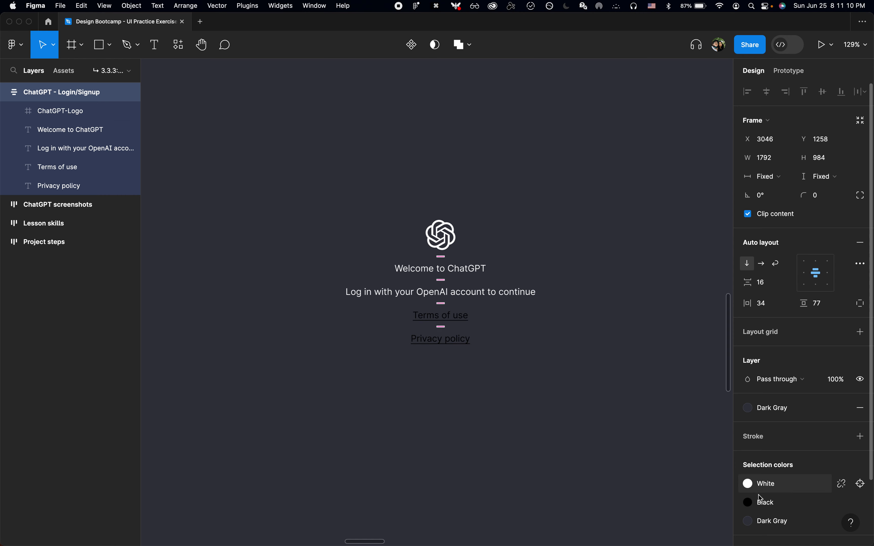
{"action": "left_click", "coordinate": [764, 502]}
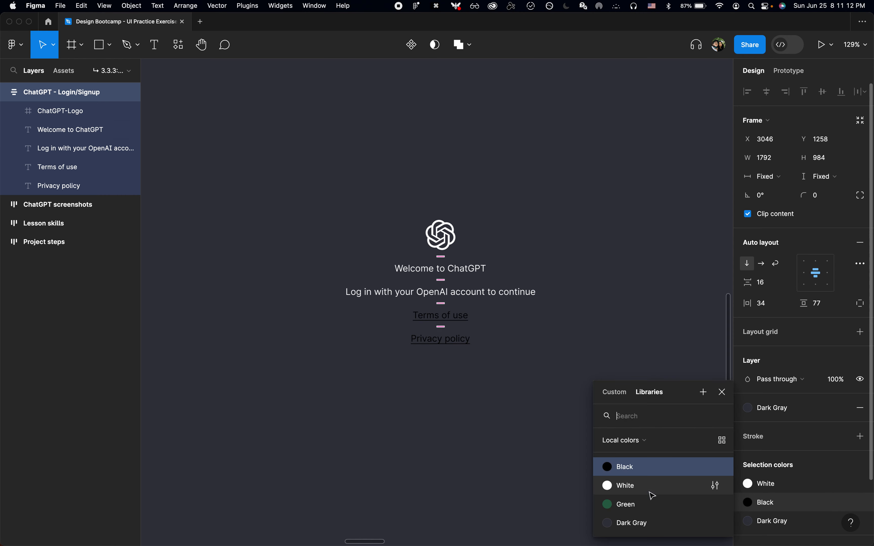
- Switch to Chrome and inspect the Terms of use link on the ChatGPT login page with the developer tools
{"action": "key", "text": "super+Tab"}
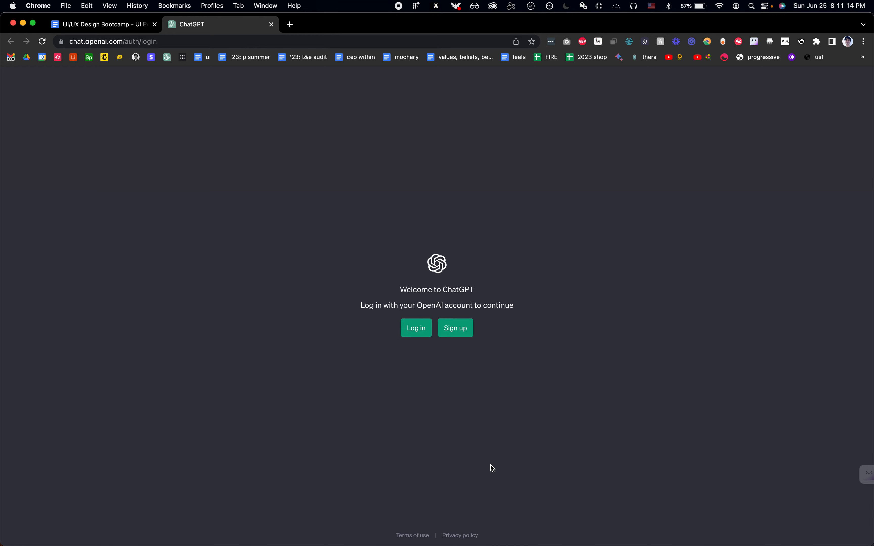
{"action": "key", "text": "alt+super+Up"}
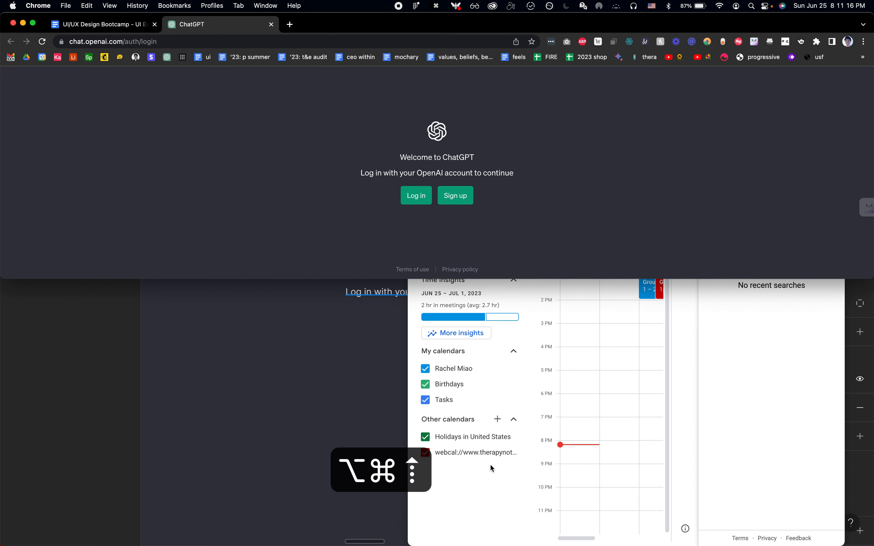
{"action": "key", "text": "shift+super+b"}
{"action": "key", "text": "shift+super+c"}
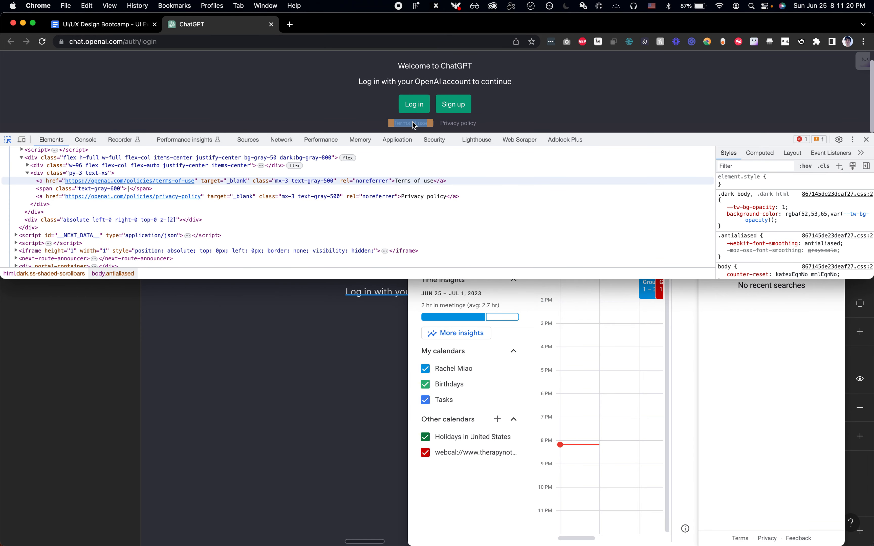
{"action": "left_click", "coordinate": [414, 124]}
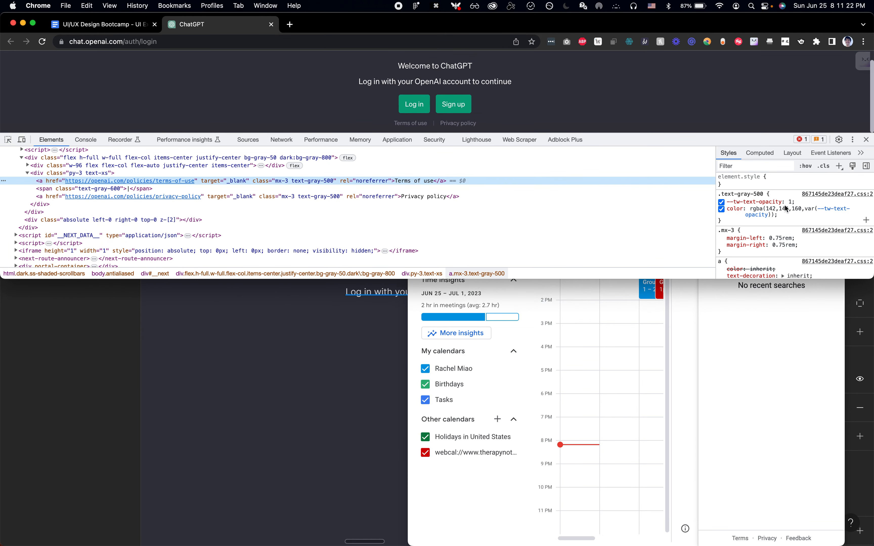
- Copy the border-bottom-color value from the Terms of use link's computed styles
{"action": "left_click", "coordinate": [760, 153]}
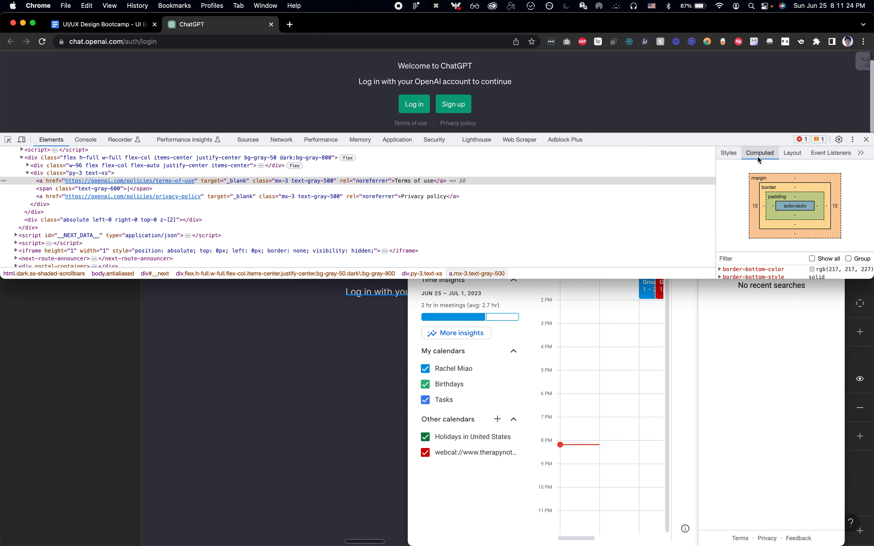
{"action": "scroll", "coordinate": [804, 217], "scroll_direction": "down", "scroll_amount": 3}
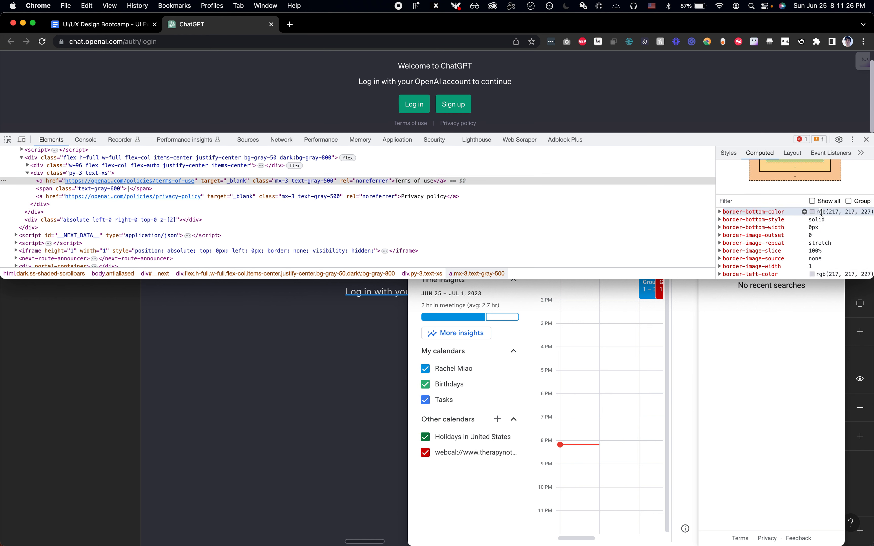
{"action": "double_click", "coordinate": [823, 211]}
{"action": "triple_click", "coordinate": [861, 213]}
{"action": "key", "text": "super+c"}
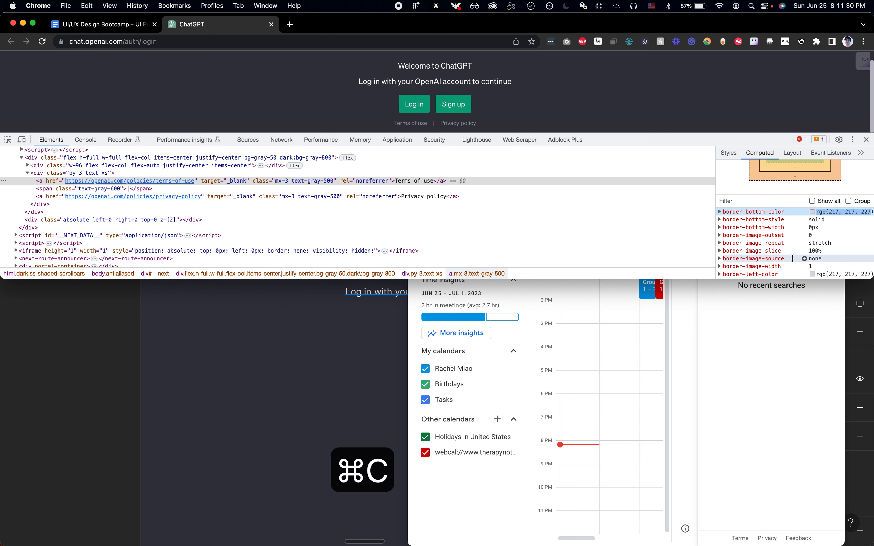
- Enlarge the browser window to full size and inspect the Terms of use link again to show its style rules
{"action": "left_click", "coordinate": [729, 153]}
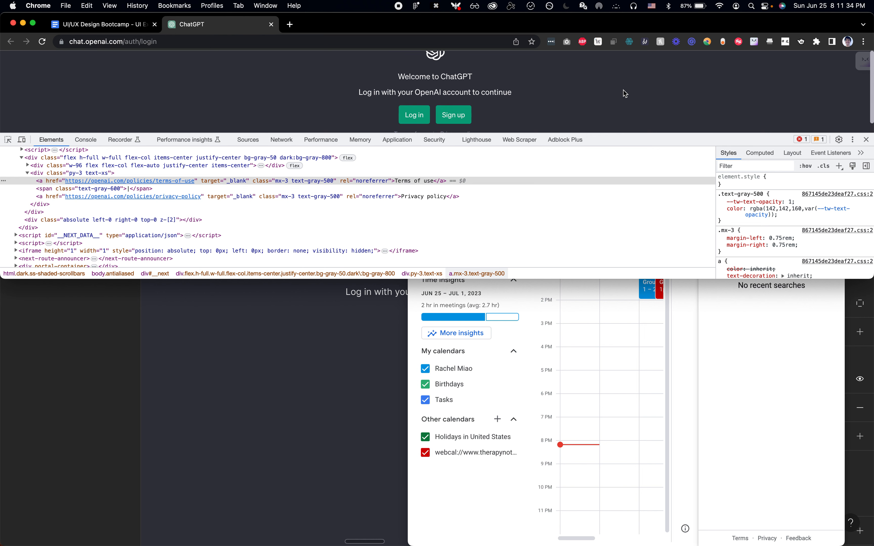
{"action": "key", "text": "alt+super+f"}
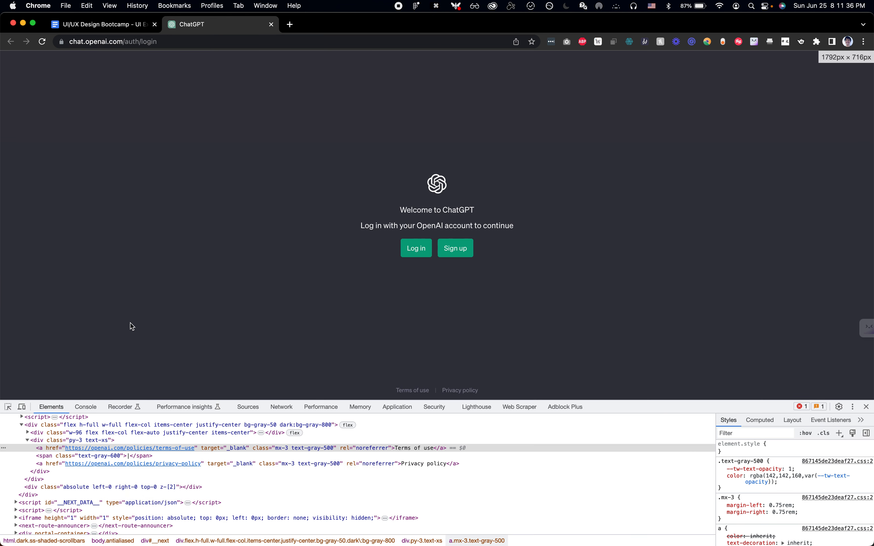
{"action": "left_click", "coordinate": [8, 407]}
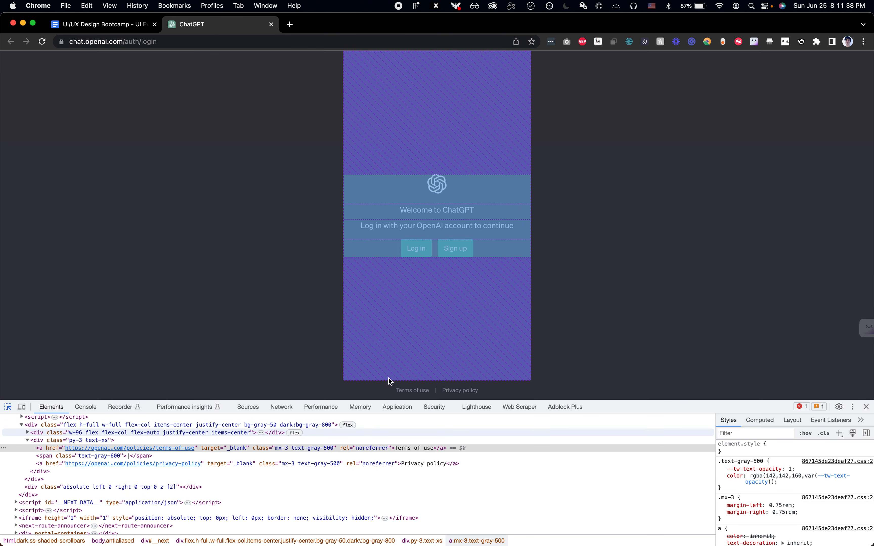
{"action": "left_click", "coordinate": [408, 391]}
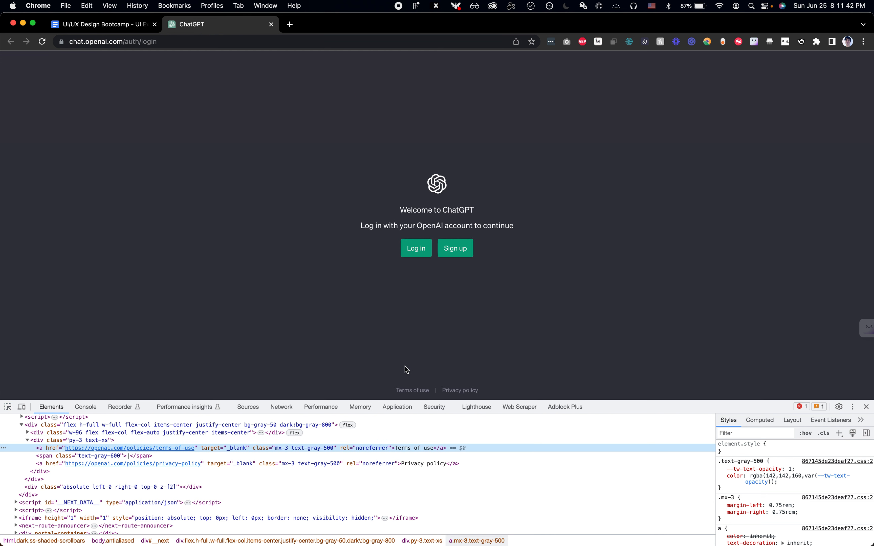
{"action": "key", "text": "super+shift+c"}
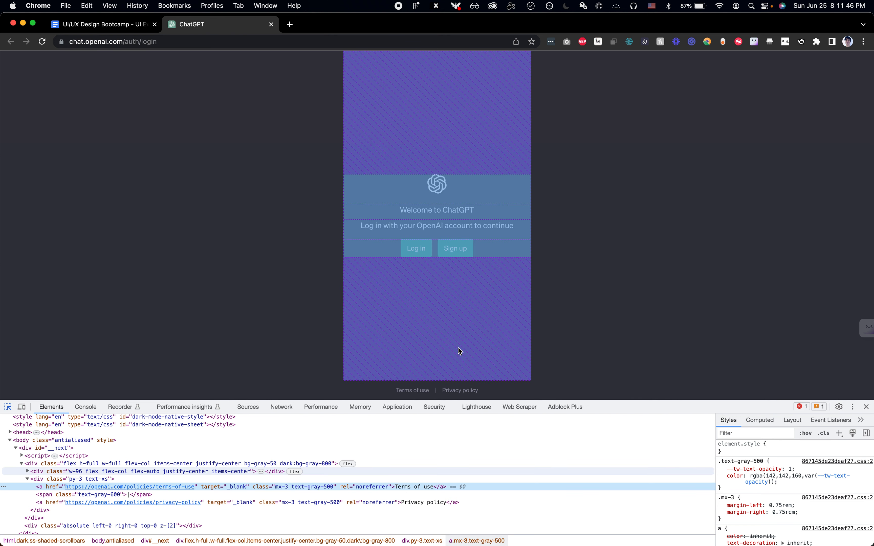
{"action": "left_click", "coordinate": [423, 392]}
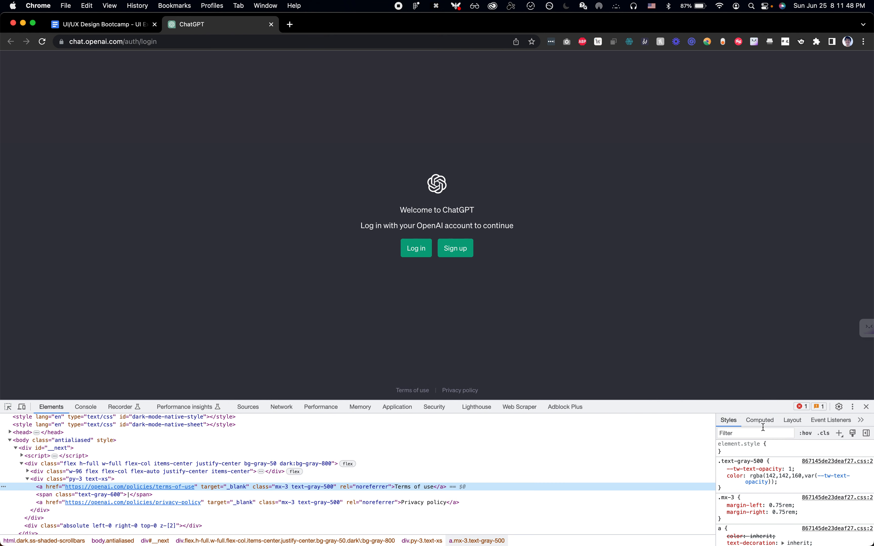
- Examine the colour declaration in the .text-gray-500 rule and the remaining style rules of the Terms of use link
{"action": "double_click", "coordinate": [757, 476]}
{"action": "left_click", "coordinate": [756, 475]}
{"action": "left_click", "coordinate": [758, 480]}
{"action": "double_click", "coordinate": [762, 475]}
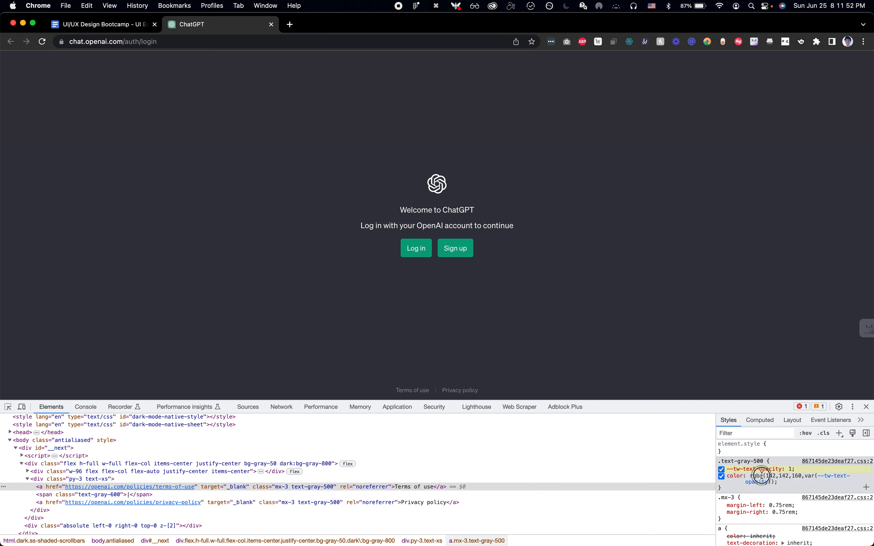
{"action": "double_click", "coordinate": [757, 475]}
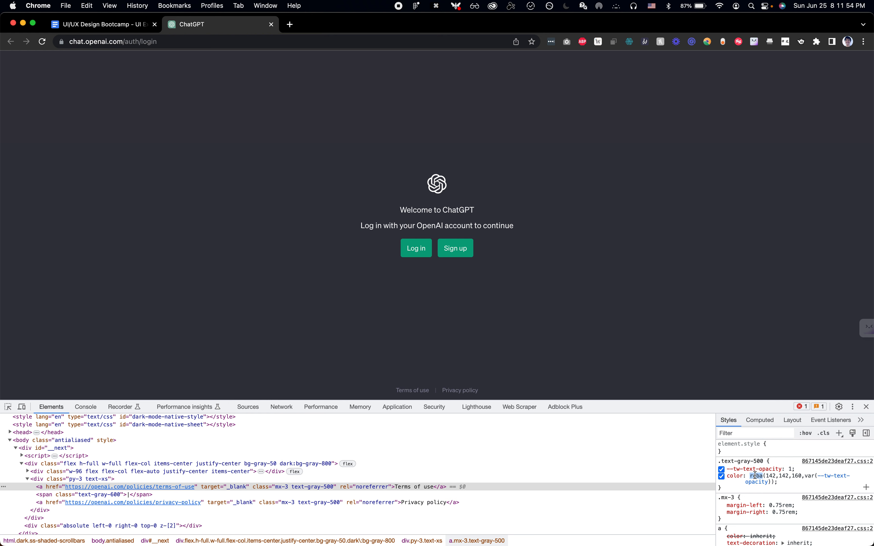
{"action": "scroll", "coordinate": [756, 476], "scroll_direction": "down", "scroll_amount": 10}
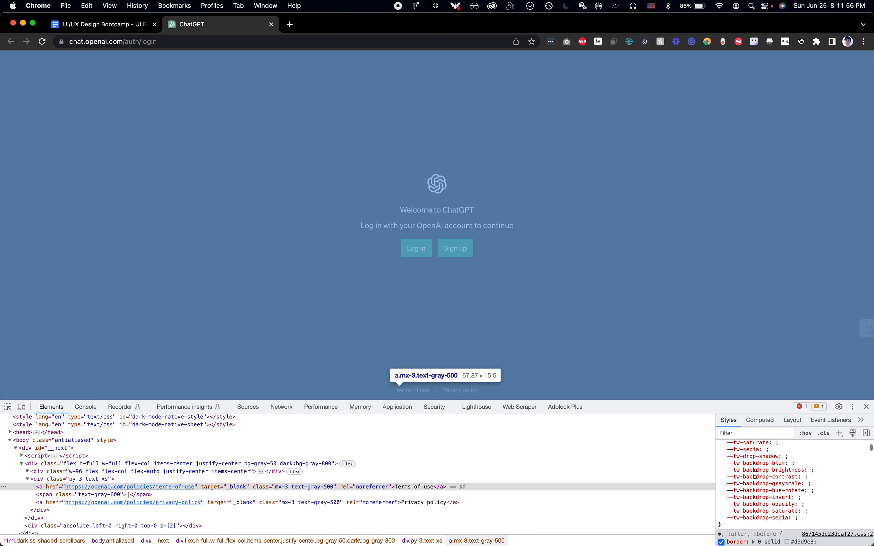
{"action": "scroll", "coordinate": [756, 475], "scroll_direction": "down", "scroll_amount": 10}
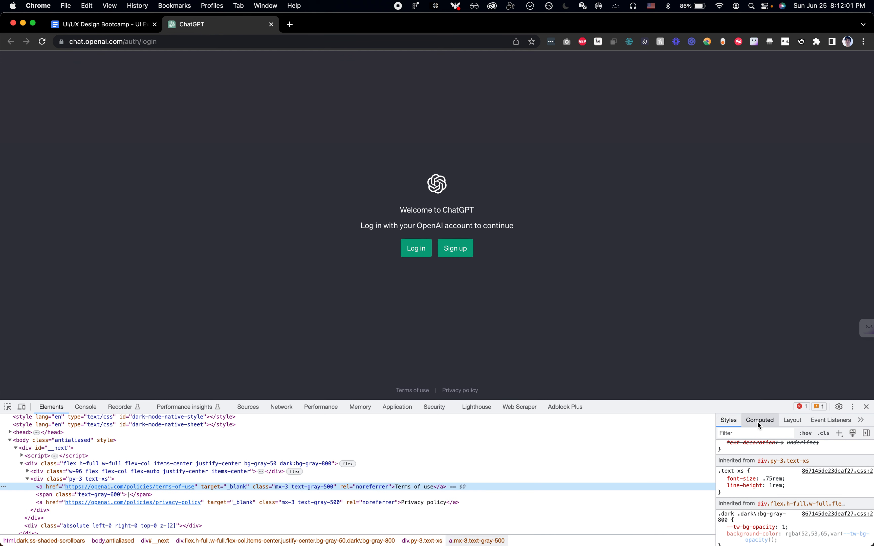
- Filter the Terms of use link's computed properties by "color"
{"action": "left_click", "coordinate": [759, 423]}
{"action": "scroll", "coordinate": [795, 473], "scroll_direction": "up", "scroll_amount": 10}
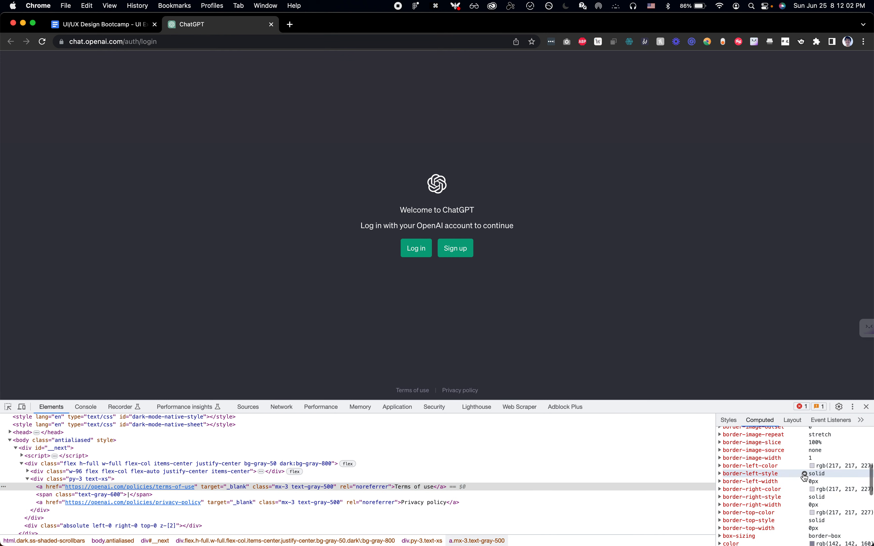
{"action": "left_click", "coordinate": [745, 526]}
{"action": "type", "text": "text"}
{"action": "key", "text": "super+a"}
{"action": "type", "text": "color"}
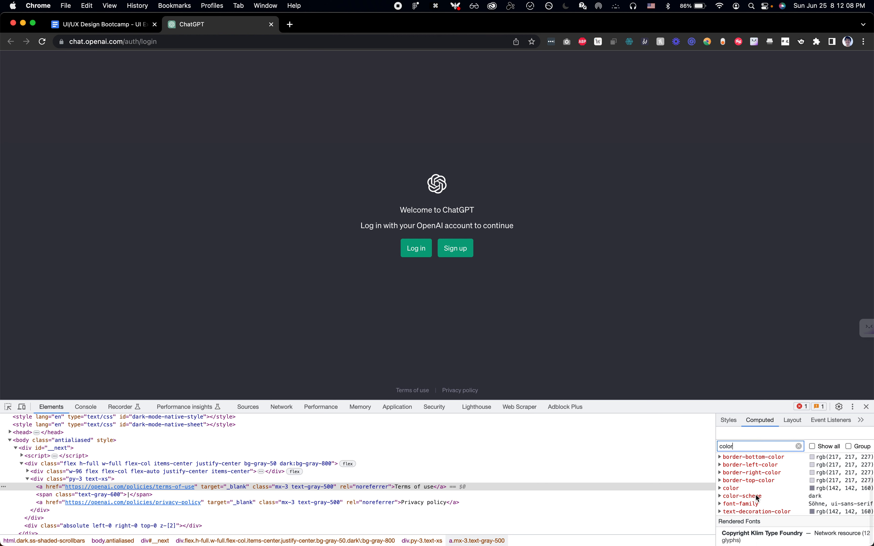
- Jump to the rule that sets the link's text colour and select its RGB numbers
{"action": "left_click", "coordinate": [805, 490]}
{"action": "left_click", "coordinate": [806, 489]}
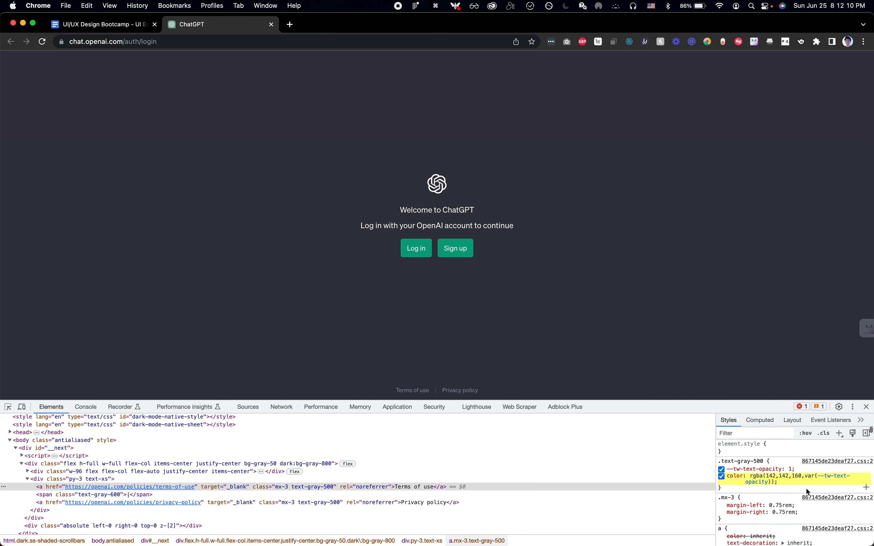
{"action": "left_click_drag", "start_coordinate": [769, 476], "coordinate": [791, 475]}
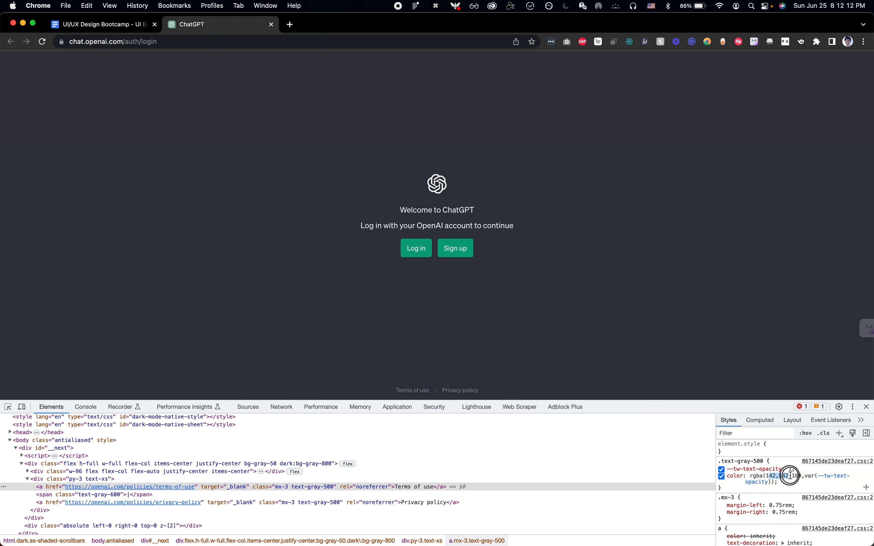
{"action": "key", "text": "shift+Right"}
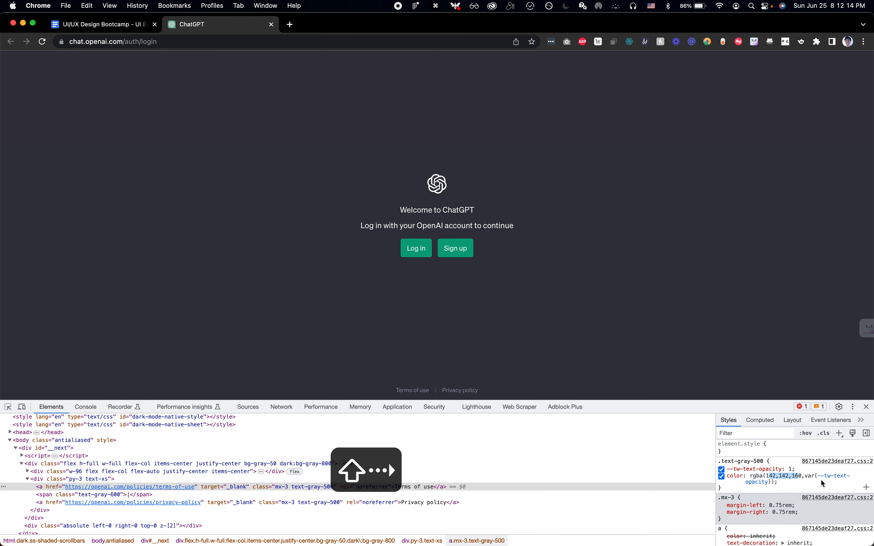
- Switch to Figma, replace the fill of the Terms of use and Privacy policy texts with a new default fill, and open its colour settings
{"action": "key", "text": "super+Tab"}
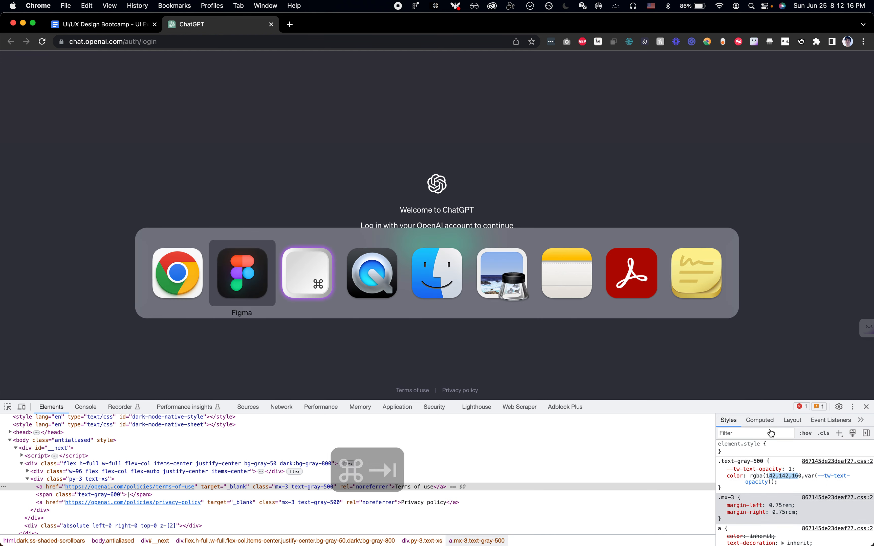
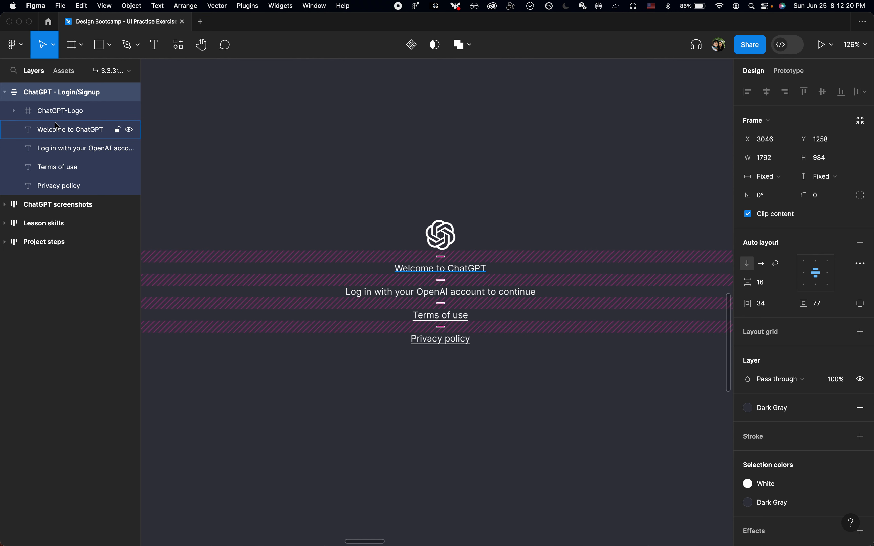
{"action": "left_click", "coordinate": [69, 169]}
{"action": "left_click", "coordinate": [72, 186], "text": "shift"}
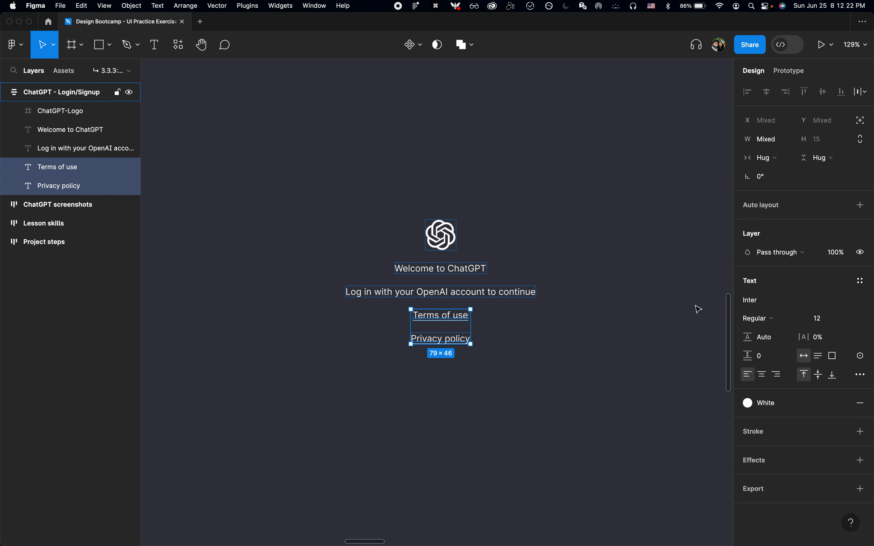
{"action": "left_click", "coordinate": [860, 404]}
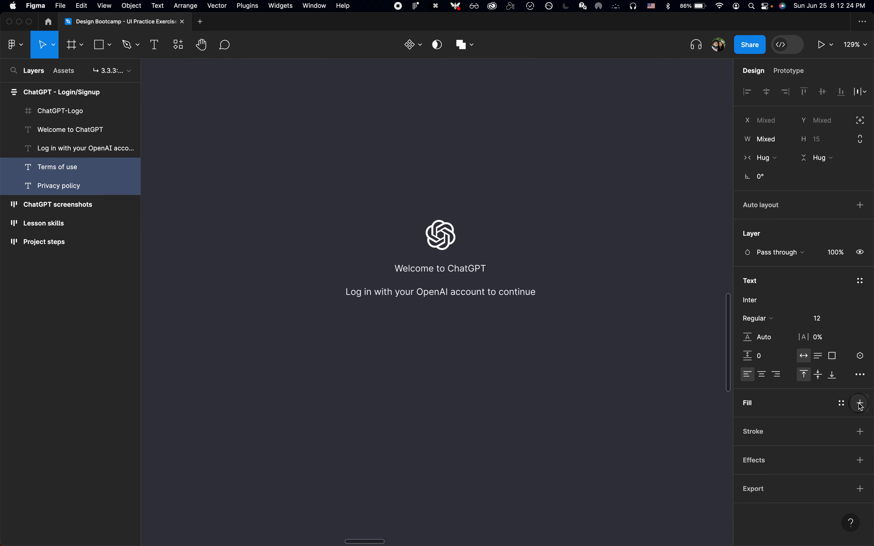
{"action": "left_click", "coordinate": [861, 404]}
{"action": "left_click", "coordinate": [748, 422]}
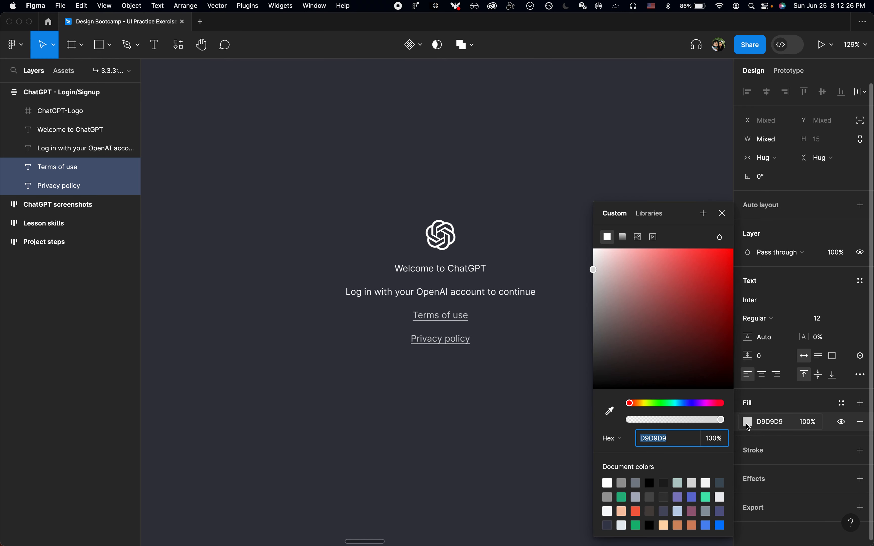
- Switch the colour model for the selected link texts' fill from Hex to RGB
{"action": "left_click", "coordinate": [607, 442]}
{"action": "left_click", "coordinate": [606, 455]}
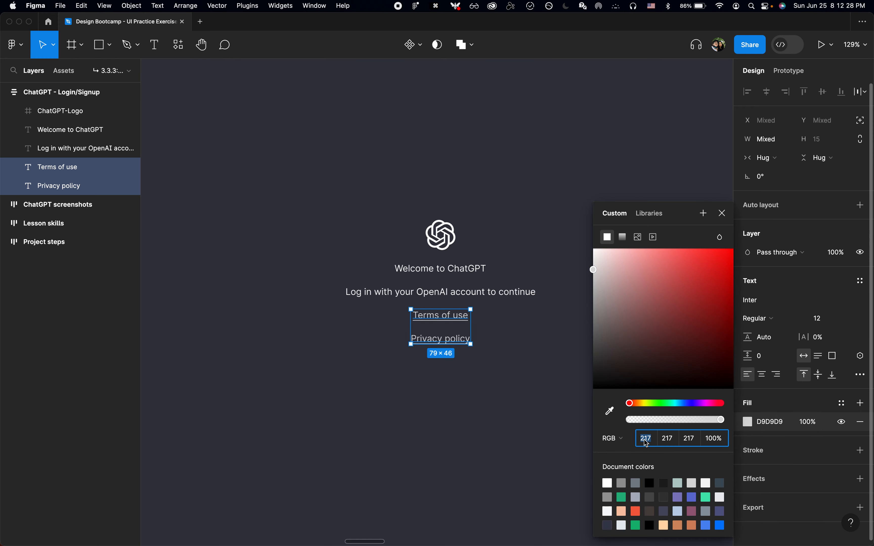
{"action": "left_click", "coordinate": [617, 441]}
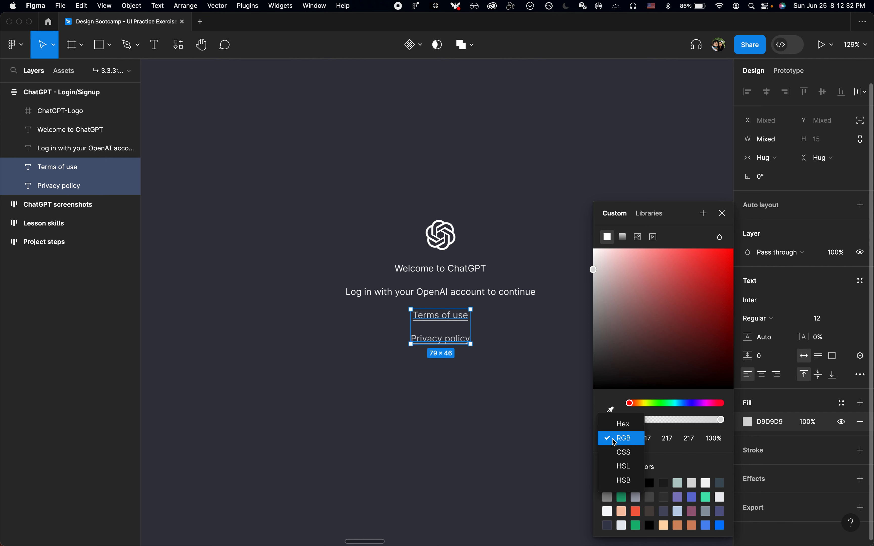
{"action": "key", "text": "Tab"}
{"action": "left_click", "coordinate": [639, 441]}
{"action": "left_click", "coordinate": [611, 442]}
{"action": "left_click", "coordinate": [610, 443]}
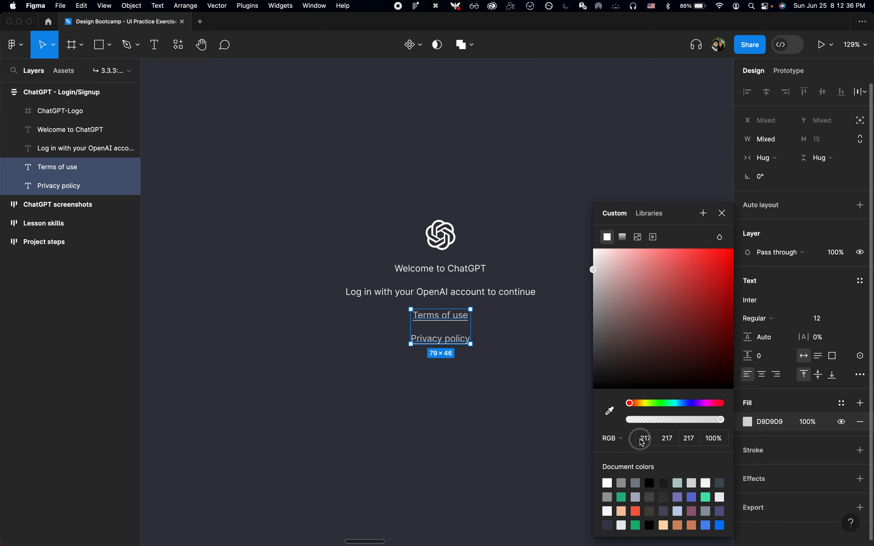
- Recheck the link's RGB numbers in Chrome, then set the Figma fill of both link texts to RGB 142, 142, 160
{"action": "key", "text": "super+Tab"}
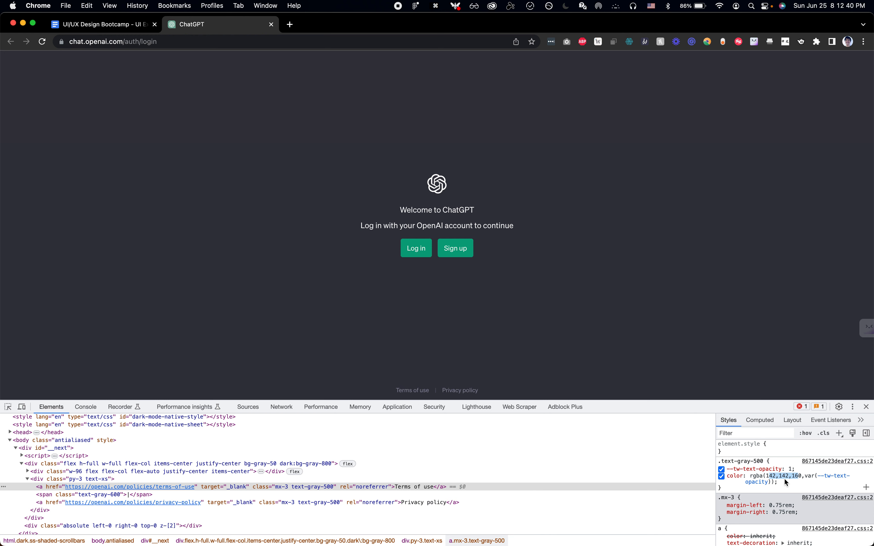
{"action": "key", "text": "super+Tab"}
{"action": "type", "text": "1"}
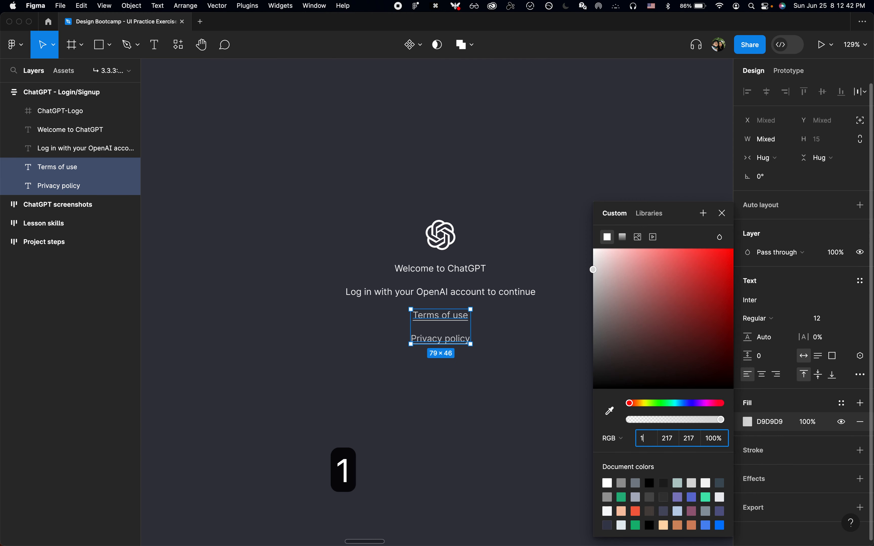
{"action": "type", "text": "42"}
{"action": "key", "text": "Tab"}
{"action": "type", "text": "142"}
{"action": "key", "text": "Tab"}
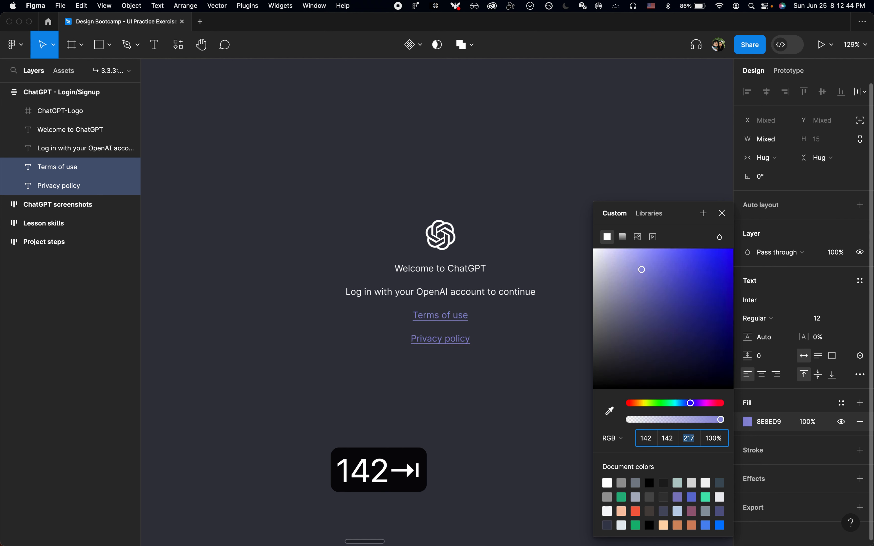
{"action": "type", "text": "160"}
{"action": "key", "text": "Return"}
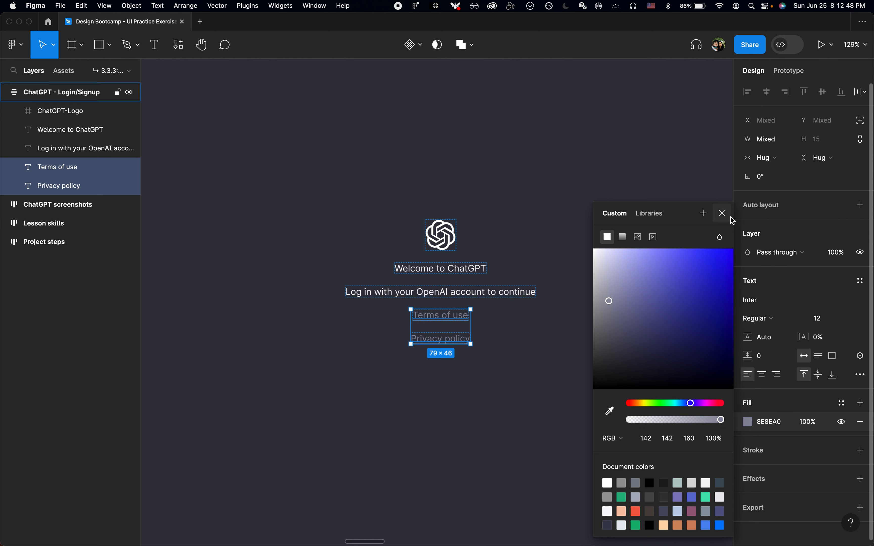
{"action": "left_click", "coordinate": [724, 214]}
- Remove the underline from the Terms of use and Privacy policy texts
{"action": "scroll", "coordinate": [434, 329], "scroll_direction": "up", "scroll_amount": 5}
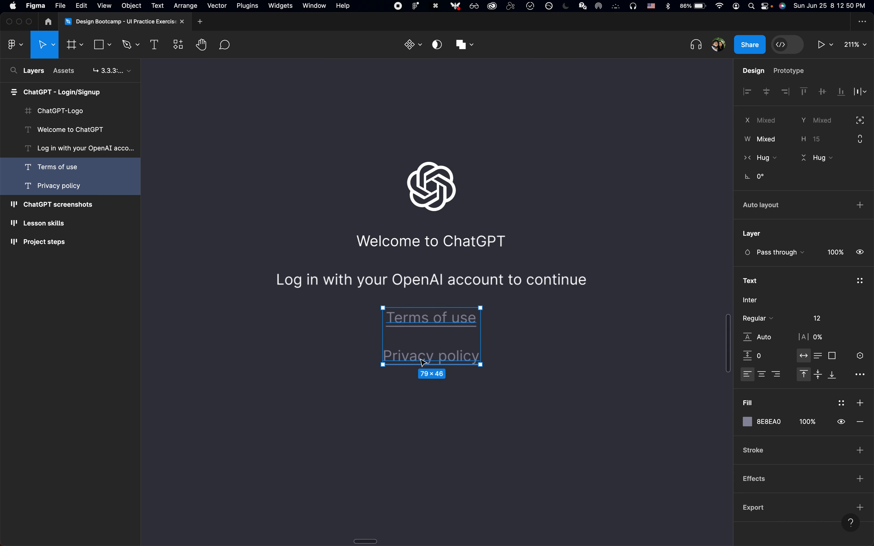
{"action": "scroll", "coordinate": [417, 367], "scroll_direction": "up", "scroll_amount": 2}
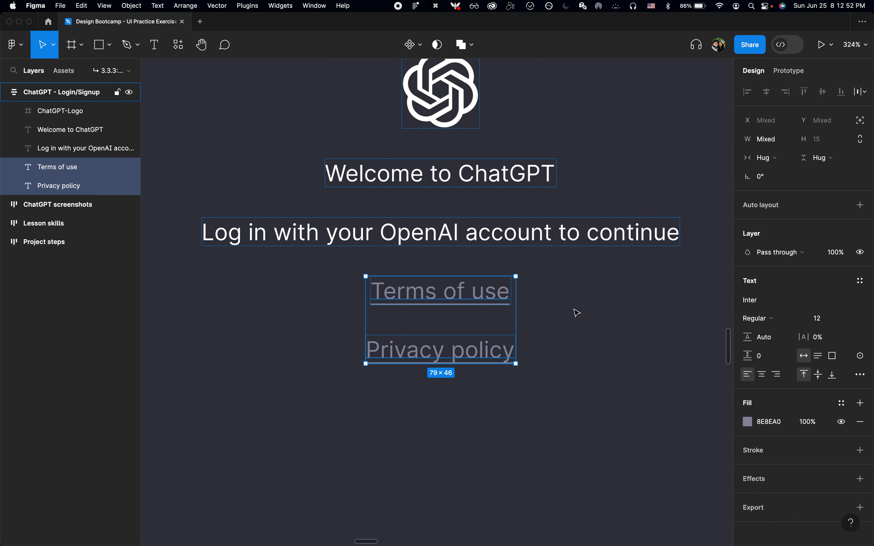
{"action": "key", "text": "super+u"}
{"action": "scroll", "coordinate": [531, 329], "scroll_direction": "down", "scroll_amount": 10}
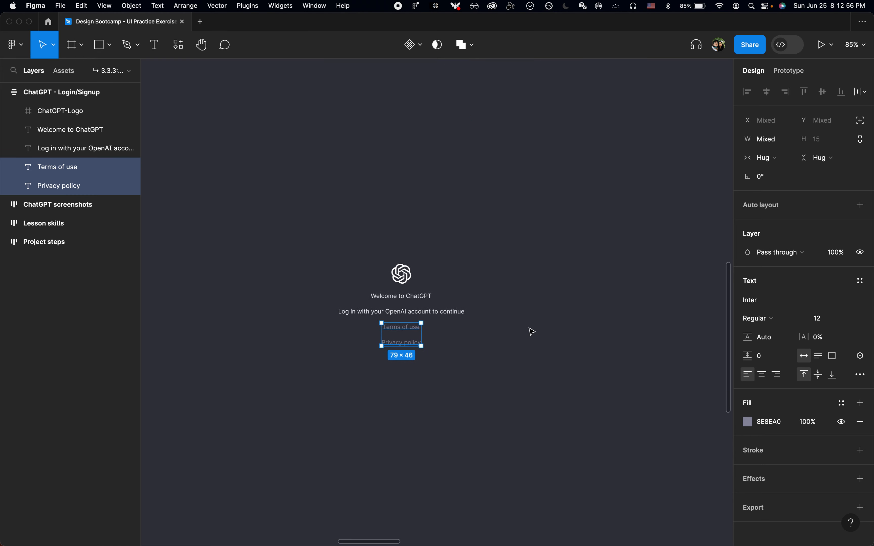
- Check the footer links' arrangement in Chrome, then wrap both link texts in Figma in a horizontal auto-layout frame
{"action": "key", "text": "super+Tab"}
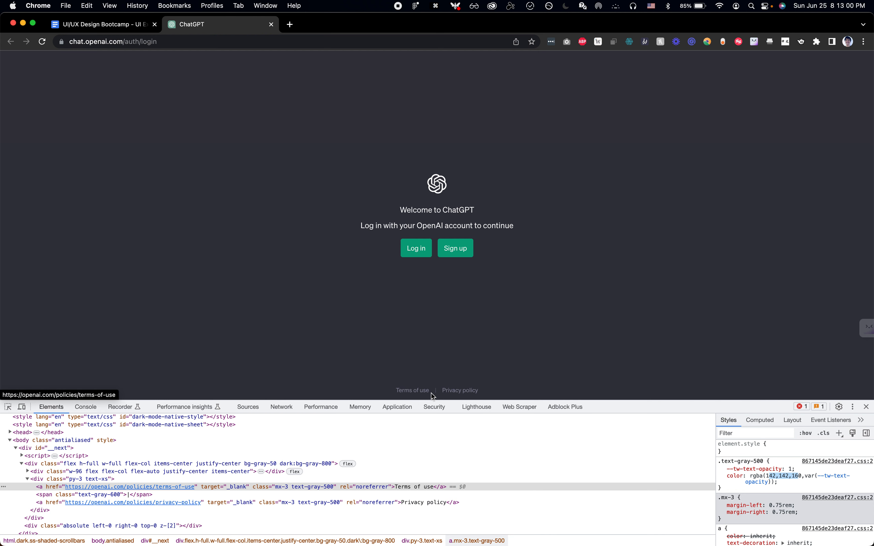
{"action": "key", "text": "super+Tab"}
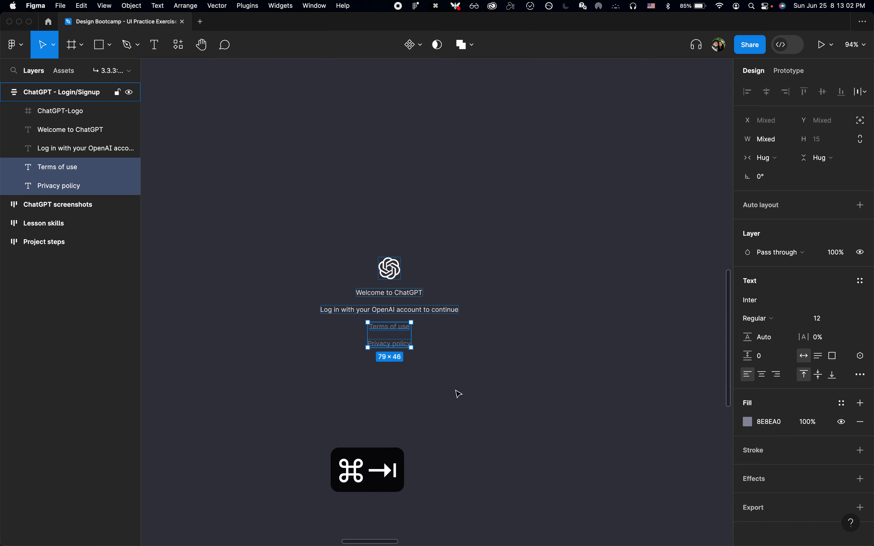
{"action": "scroll", "coordinate": [456, 392], "scroll_direction": "up", "scroll_amount": 5}
{"action": "scroll", "coordinate": [407, 340], "scroll_direction": "up", "scroll_amount": 3}
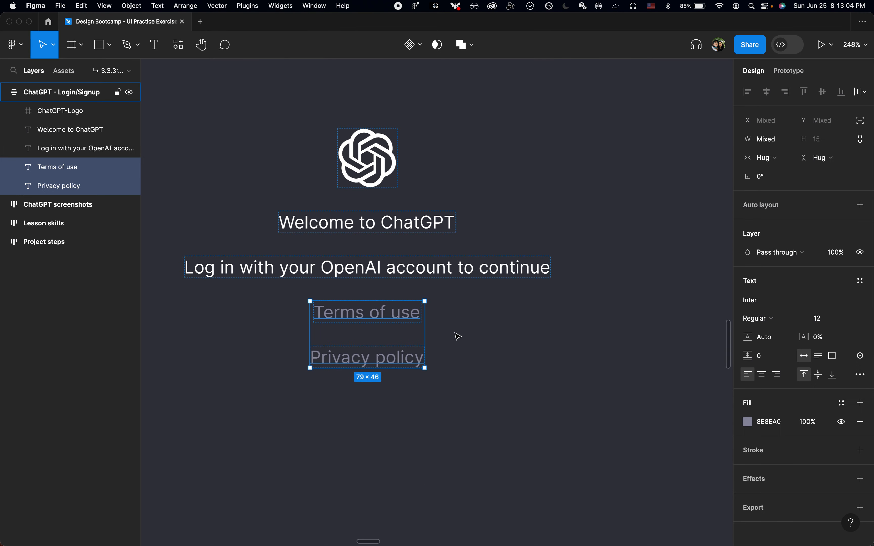
{"action": "key", "text": "shift+a"}
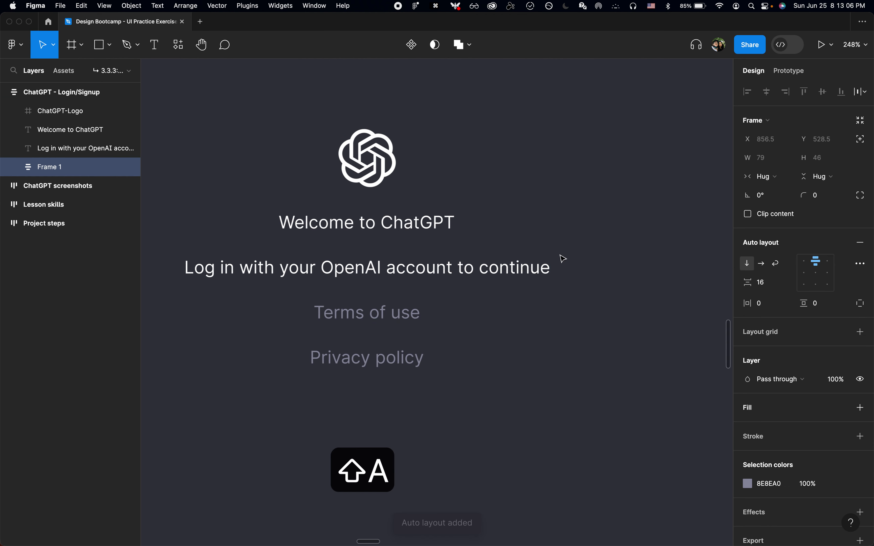
{"action": "left_click", "coordinate": [765, 268]}
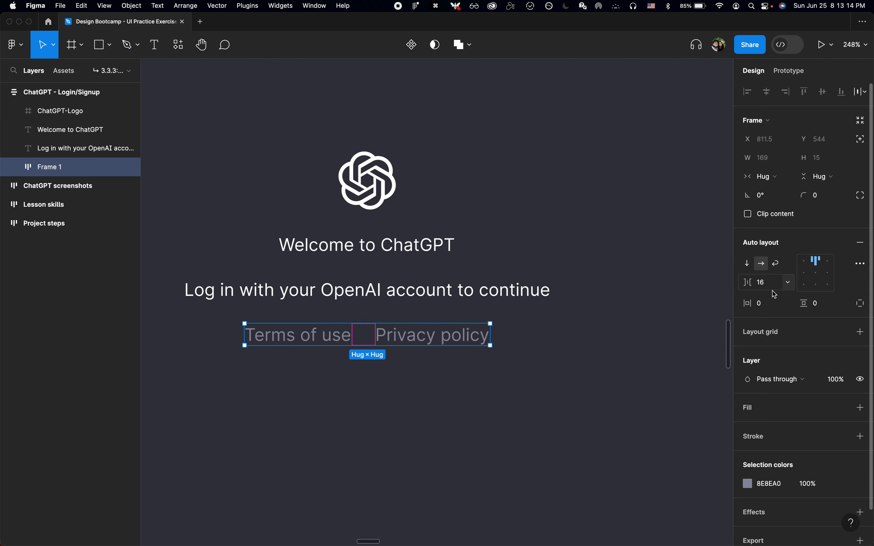
- Rename the auto-layout frame holding the two links as "Terms + Privacy"
{"action": "scroll", "coordinate": [373, 337], "scroll_direction": "up", "scroll_amount": 10}
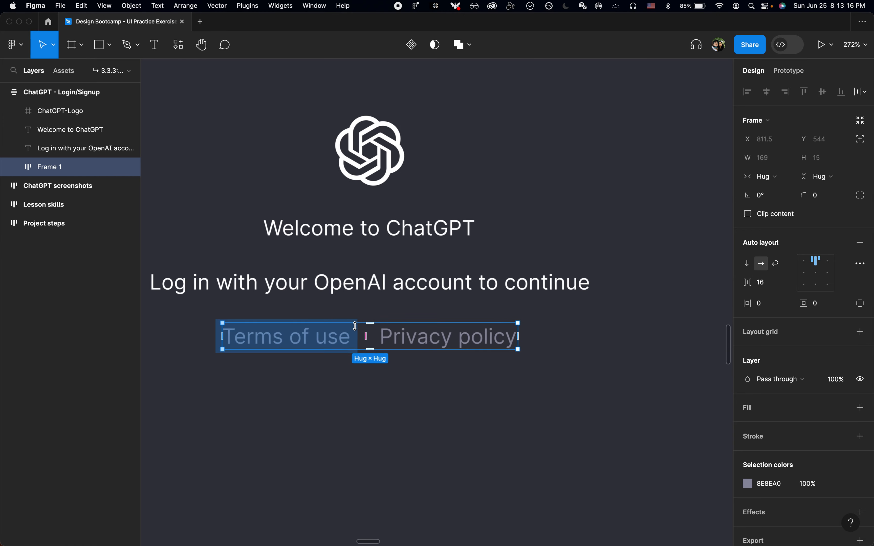
{"action": "key", "text": "super+r"}
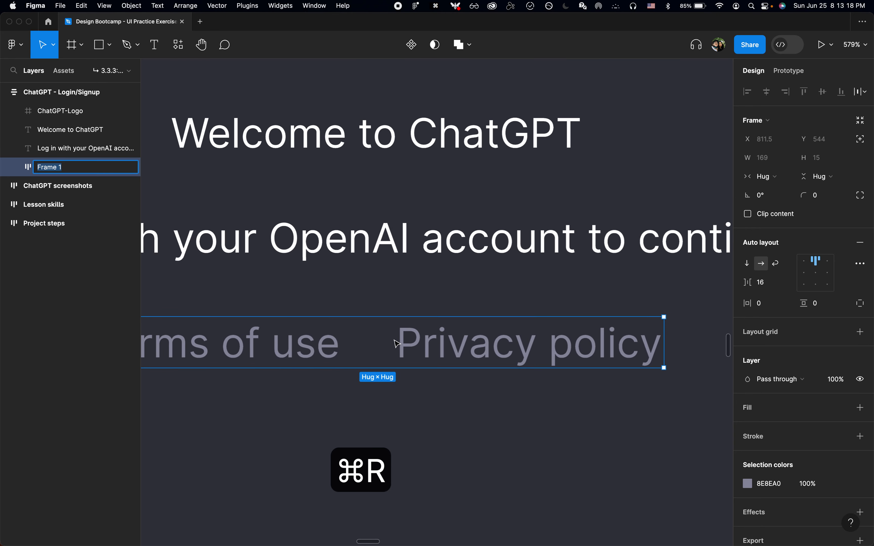
{"action": "scroll", "coordinate": [383, 337], "scroll_direction": "left", "scroll_amount": 5}
{"action": "scroll", "coordinate": [383, 337], "scroll_direction": "down", "scroll_amount": 2}
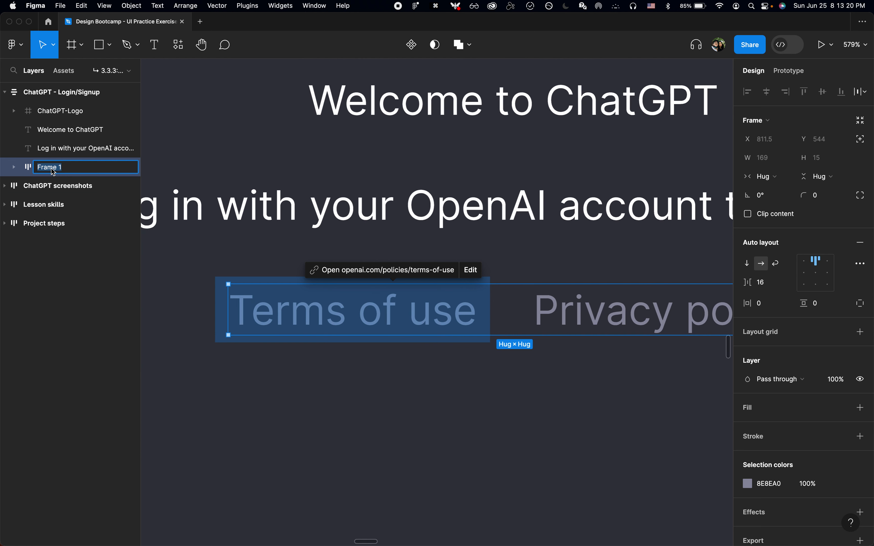
{"action": "key", "text": "super+r"}
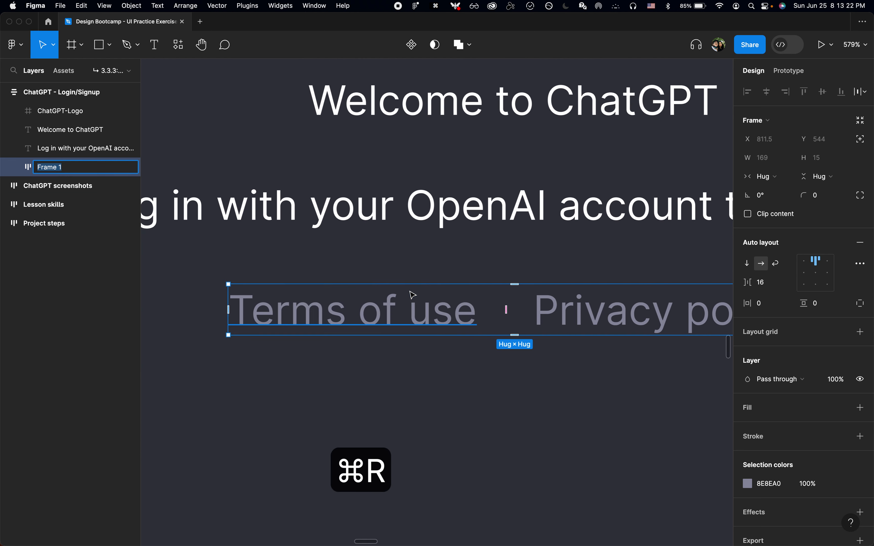
{"action": "scroll", "coordinate": [374, 344], "scroll_direction": "down", "scroll_amount": 5}
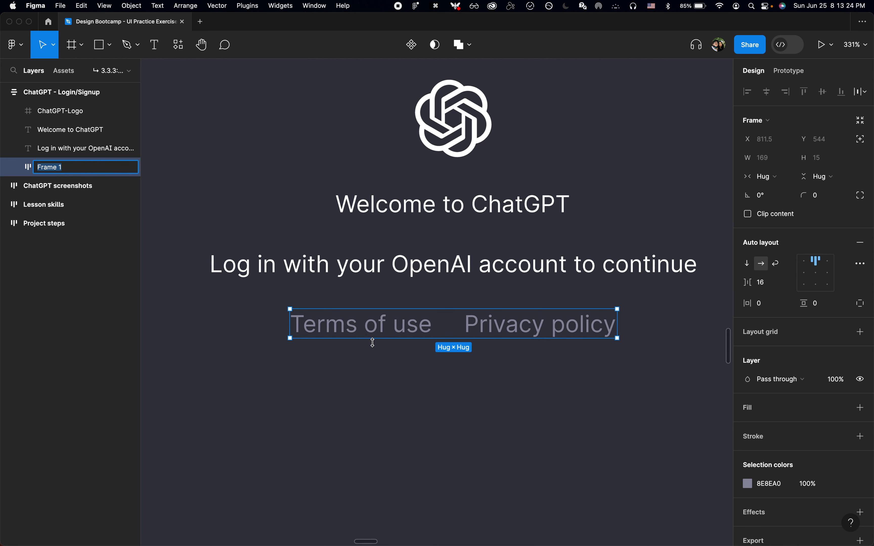
{"action": "type", "text": "T"}
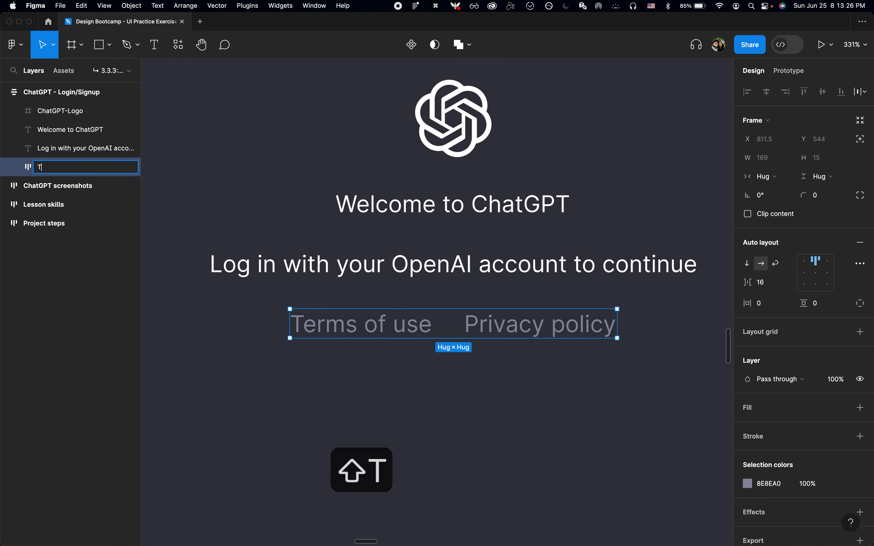
{"action": "type", "text": "erms + Privacy"}
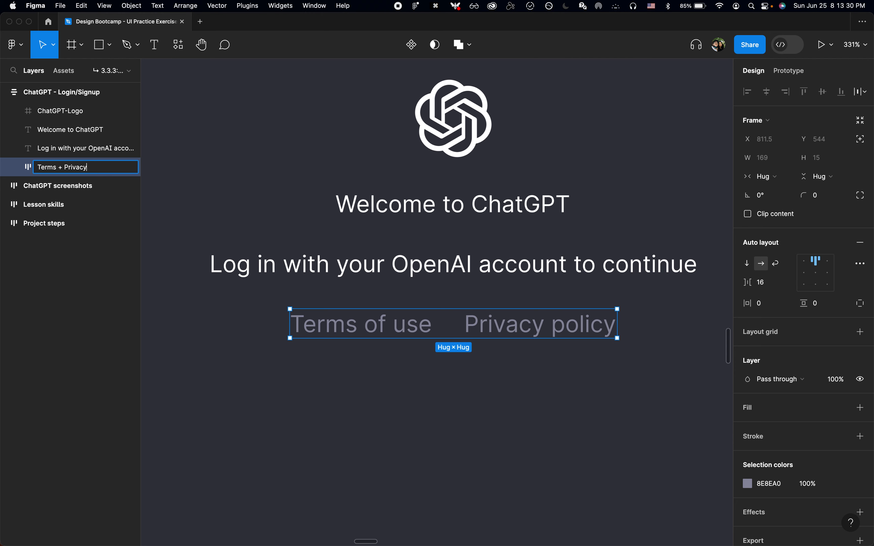
{"action": "key", "text": "Return"}
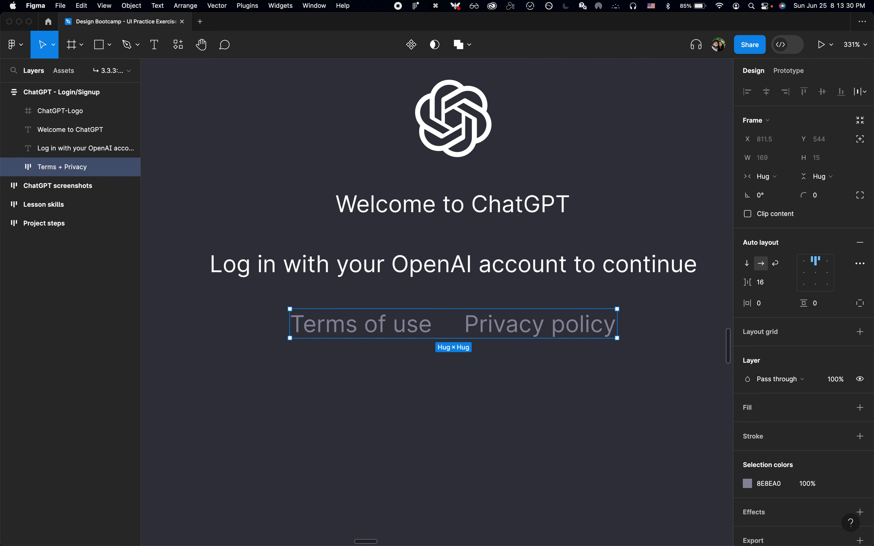
- Draw a narrow rectangle about 2 × 6 between Terms of use and Privacy policy and set its height to fill container
{"action": "scroll", "coordinate": [452, 348], "scroll_direction": "up", "scroll_amount": 3}
{"action": "scroll", "coordinate": [452, 348], "scroll_direction": "up", "scroll_amount": 5}
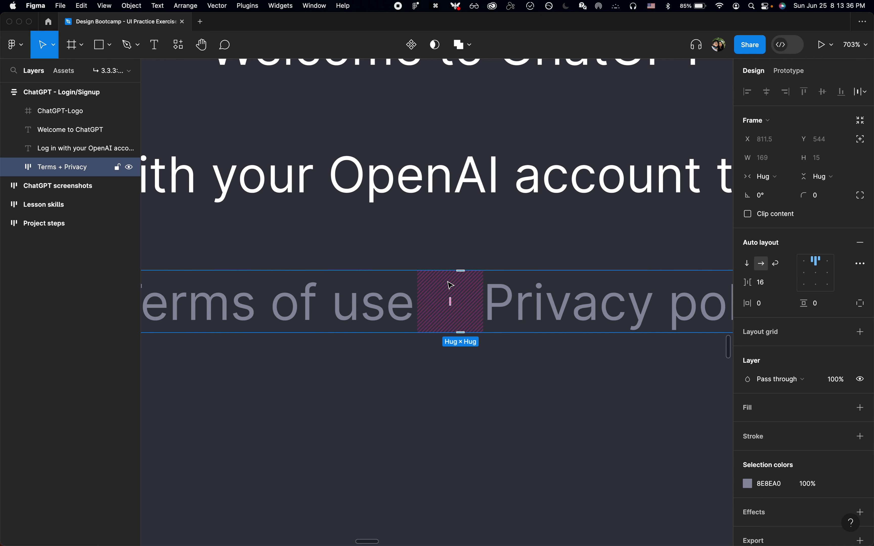
{"action": "key", "text": "r"}
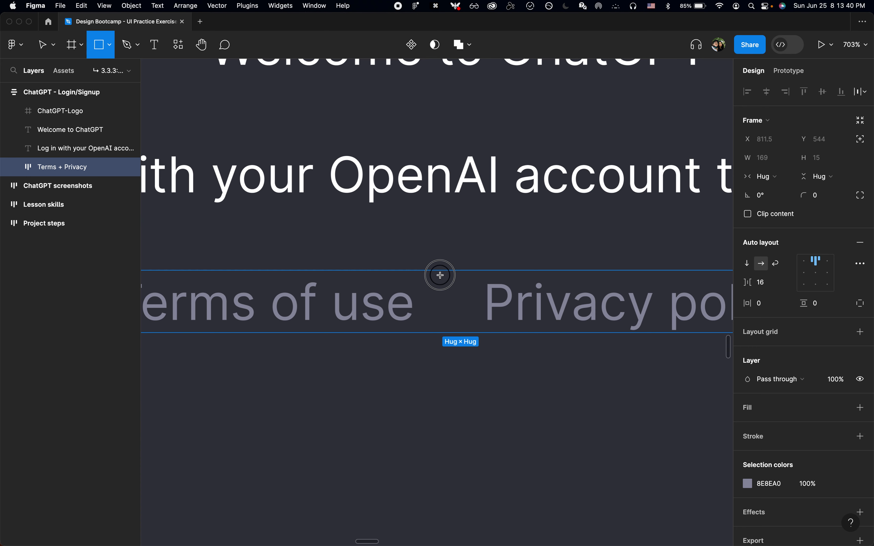
{"action": "left_click_drag", "start_coordinate": [440, 276], "coordinate": [446, 291]}
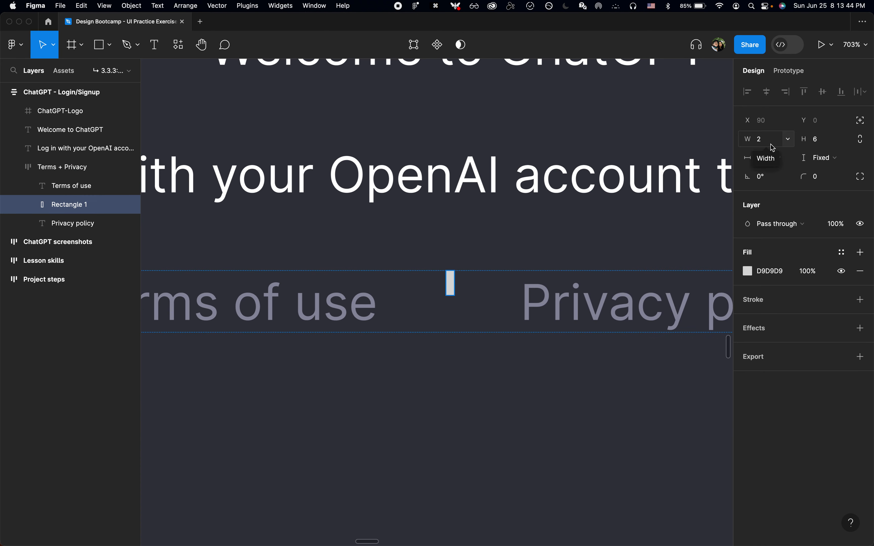
{"action": "left_click", "coordinate": [822, 158]}
{"action": "left_click", "coordinate": [820, 172]}
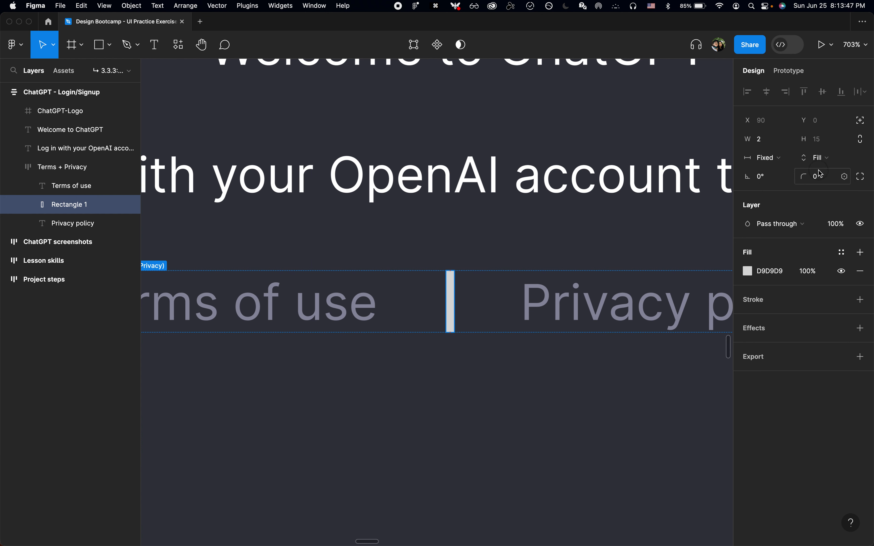
{"action": "left_click", "coordinate": [827, 158]}
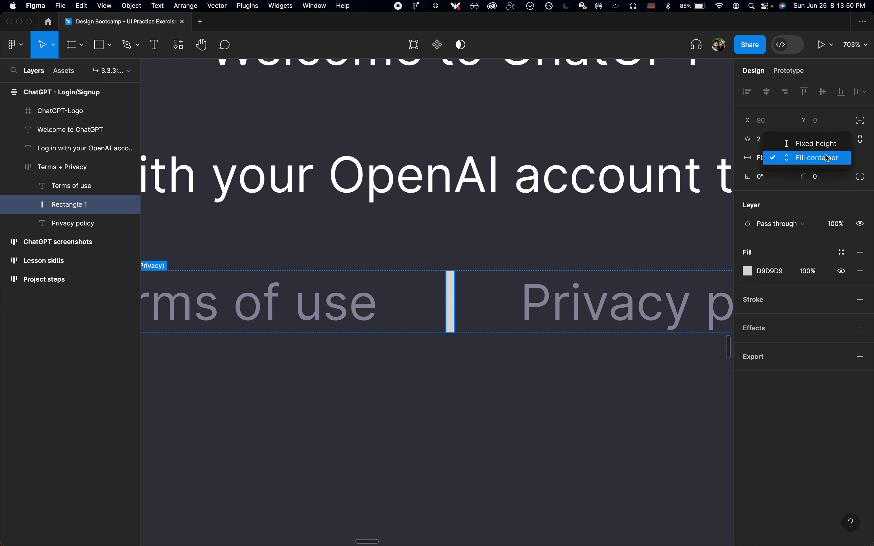
{"action": "left_click", "coordinate": [824, 158]}
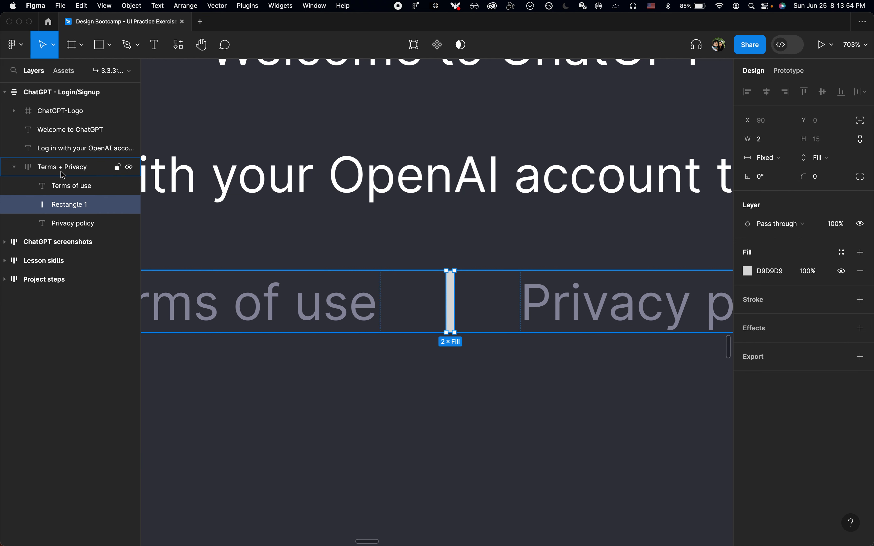
- Rename the rectangle between the two links as "Divider"
{"action": "left_click", "coordinate": [79, 170]}
{"action": "key", "text": "shift+2"}
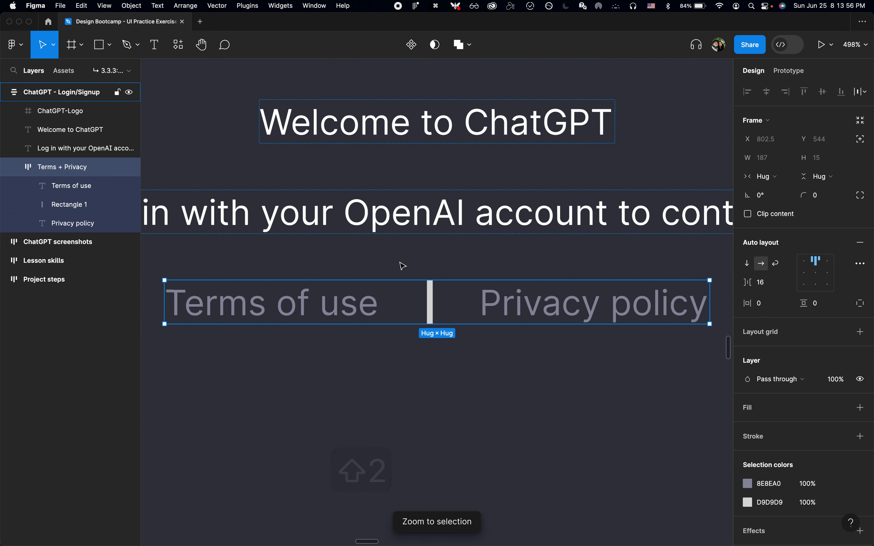
{"action": "left_click", "coordinate": [61, 205]}
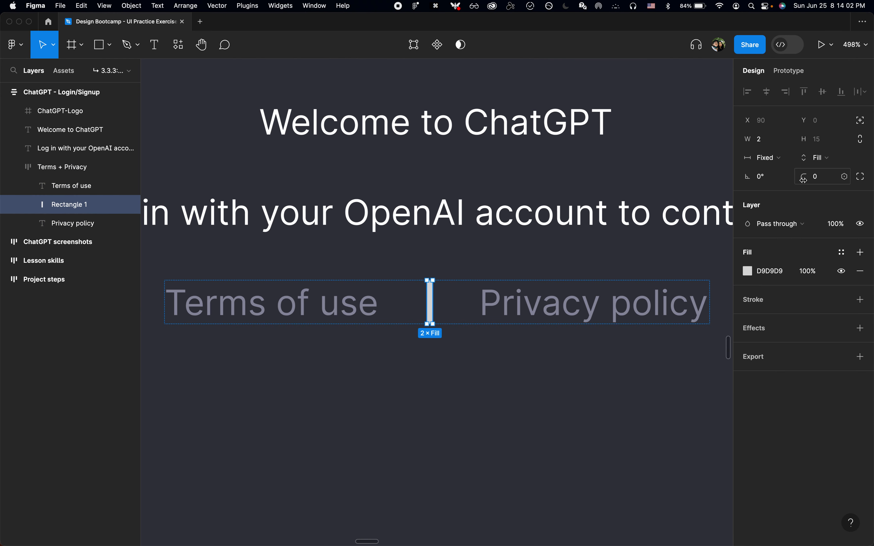
{"action": "key", "text": "super+r"}
{"action": "type", "text": "D"}
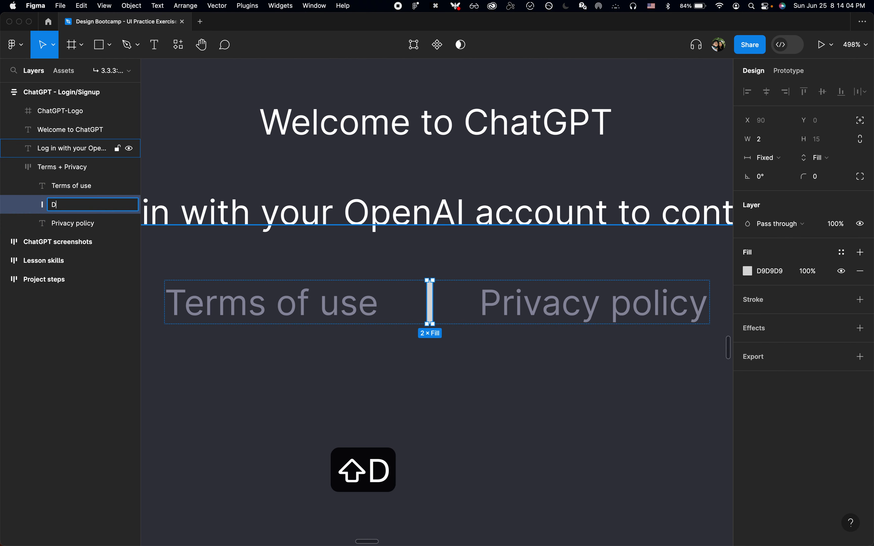
{"action": "type", "text": "ivder"}
{"action": "key", "text": "Return"}
{"action": "key", "text": "super+r"}
{"action": "type", "text": "Divider"}
{"action": "key", "text": "Return"}
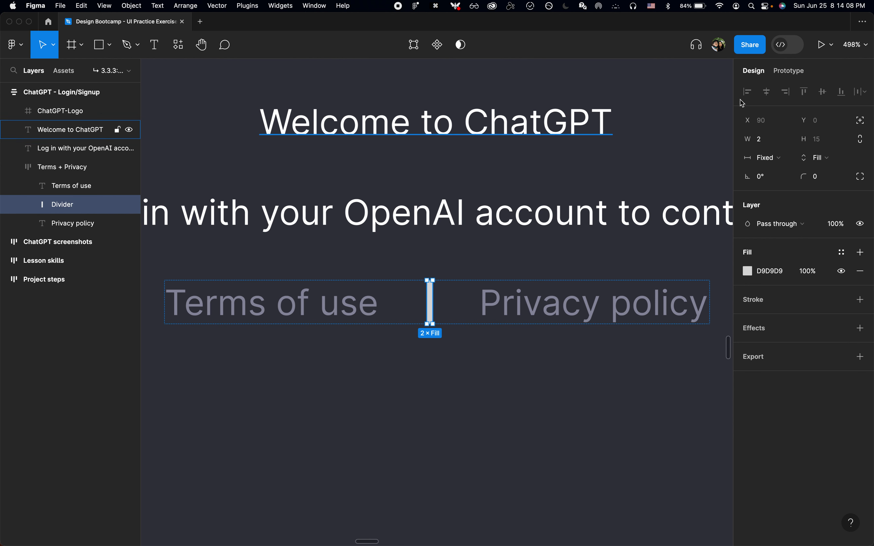
- Set the divider's width to 1
{"action": "left_click", "coordinate": [766, 134]}
{"action": "type", "text": "1"}
{"action": "key", "text": "Return"}
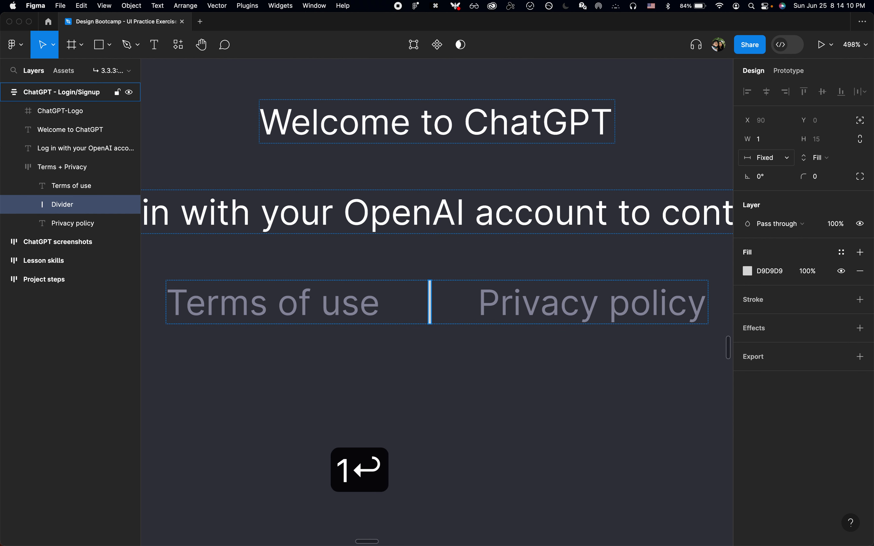
{"action": "left_click", "coordinate": [348, 316]}
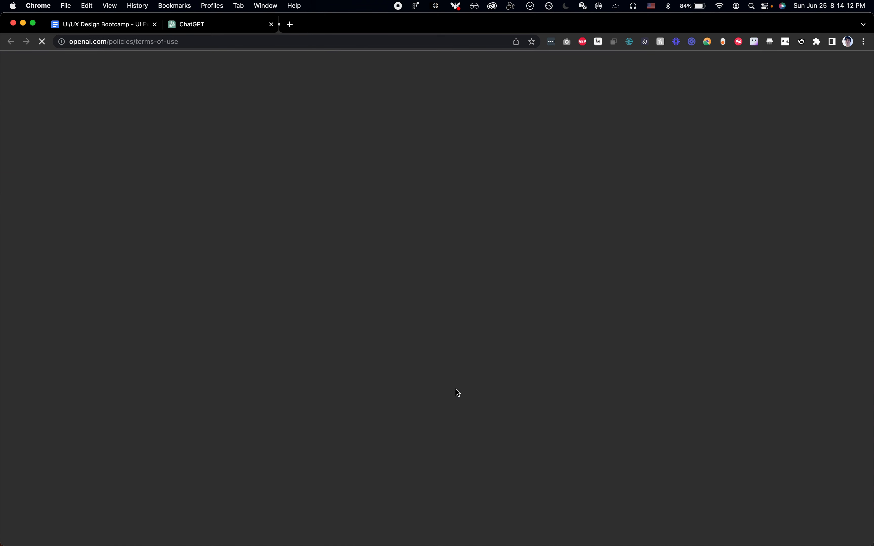
- Close the Terms of use page, inspect the separator between the ChatGPT login page's footer links, and copy its RGB colour values 86,88,105
{"action": "key", "text": "super+w"}
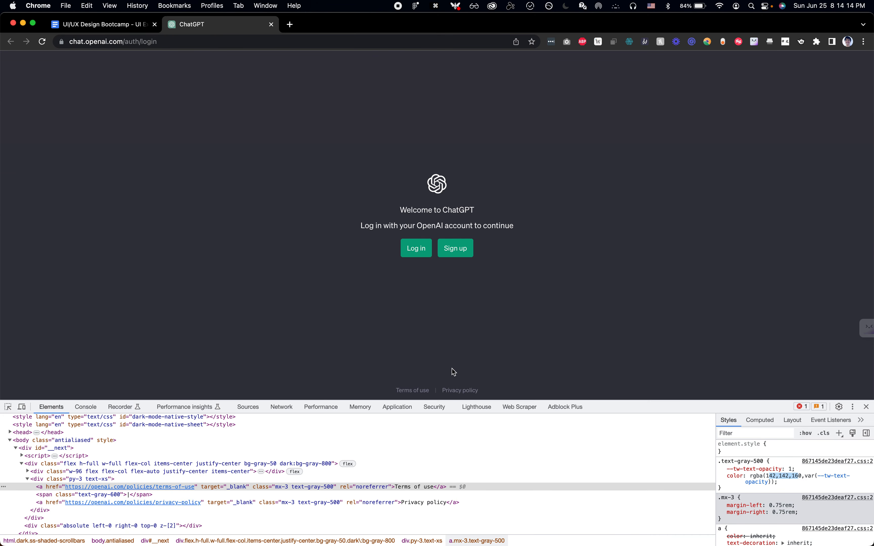
{"action": "scroll", "coordinate": [454, 394], "scroll_direction": "up", "scroll_amount": 5}
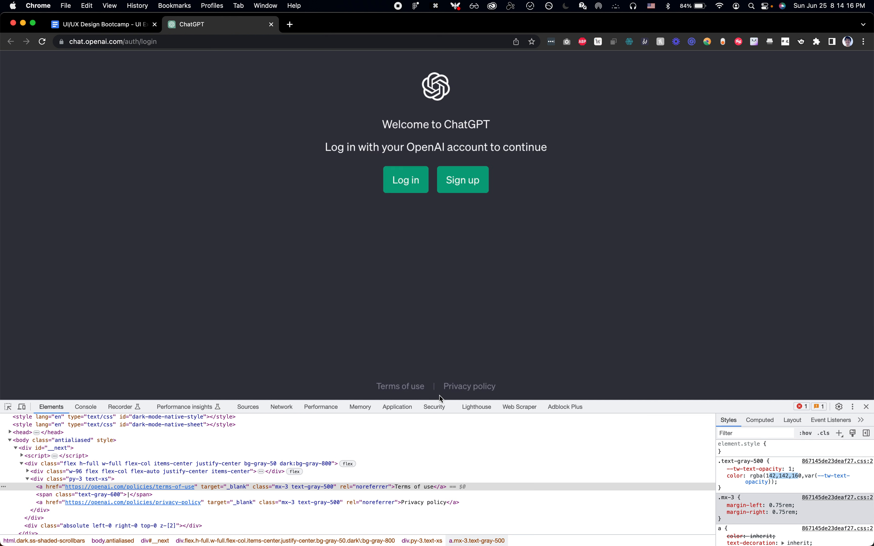
{"action": "key", "text": "super+shift+c"}
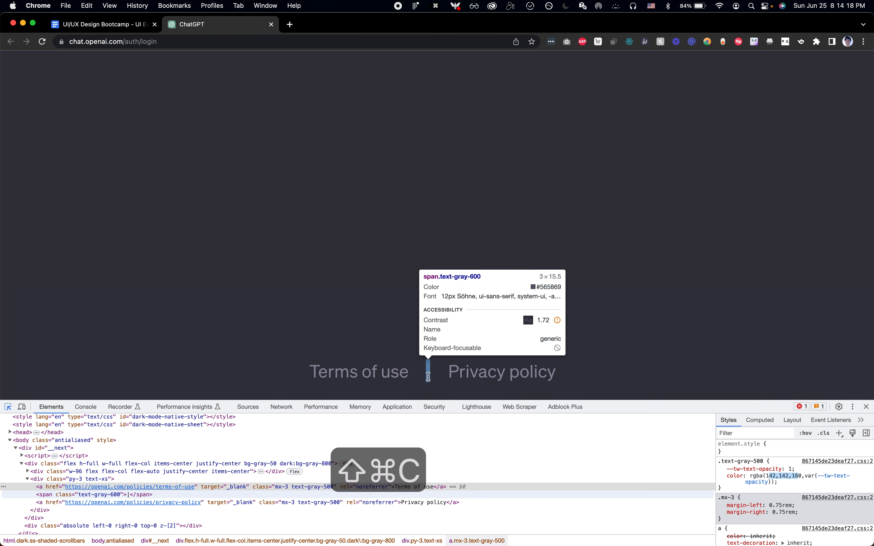
{"action": "left_click", "coordinate": [429, 375]}
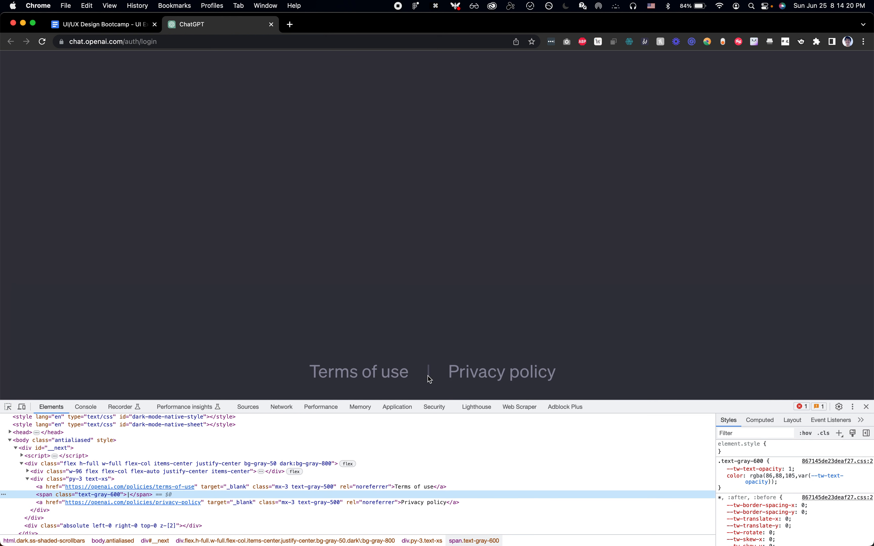
{"action": "key", "text": "super+shift+c"}
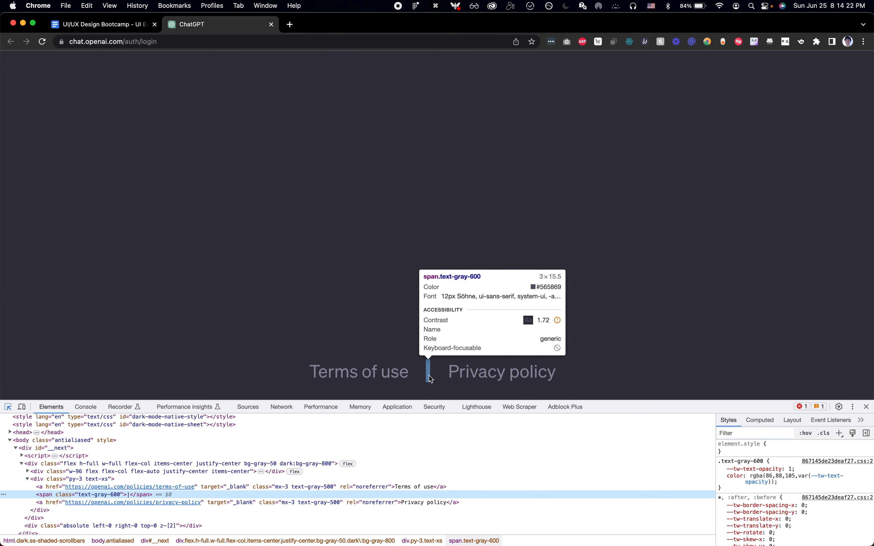
{"action": "left_click", "coordinate": [428, 376]}
{"action": "double_click", "coordinate": [769, 475]}
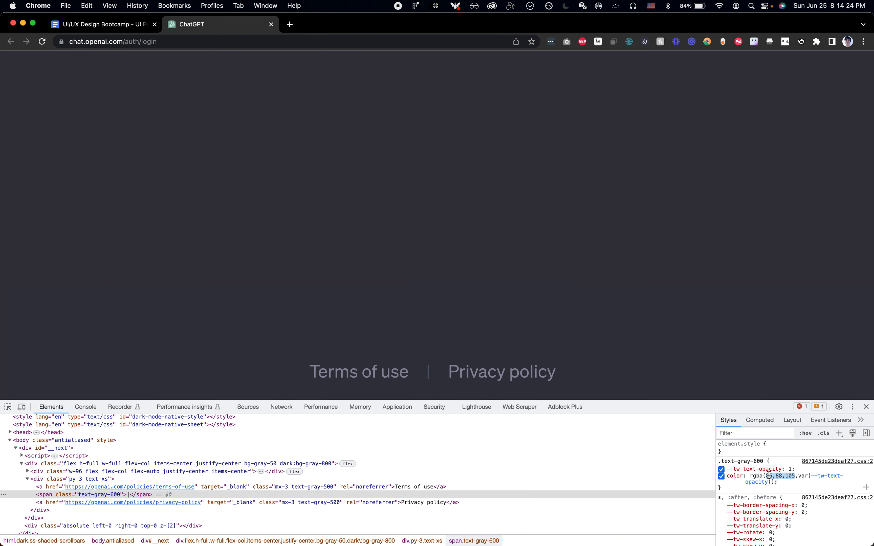
{"action": "key", "text": "super+c"}
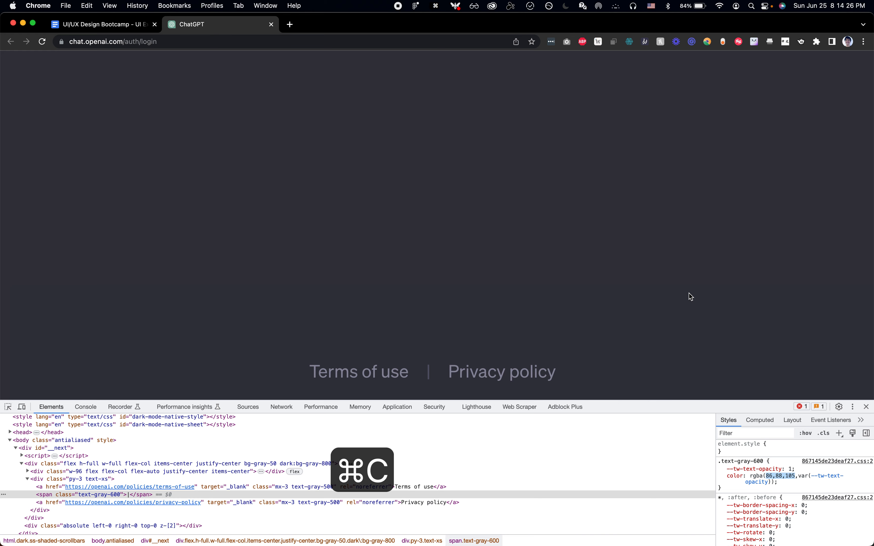
- Switch to Figma and set the red value of the Divider's RGB fill colour to 86
{"action": "key", "text": "super+Tab"}
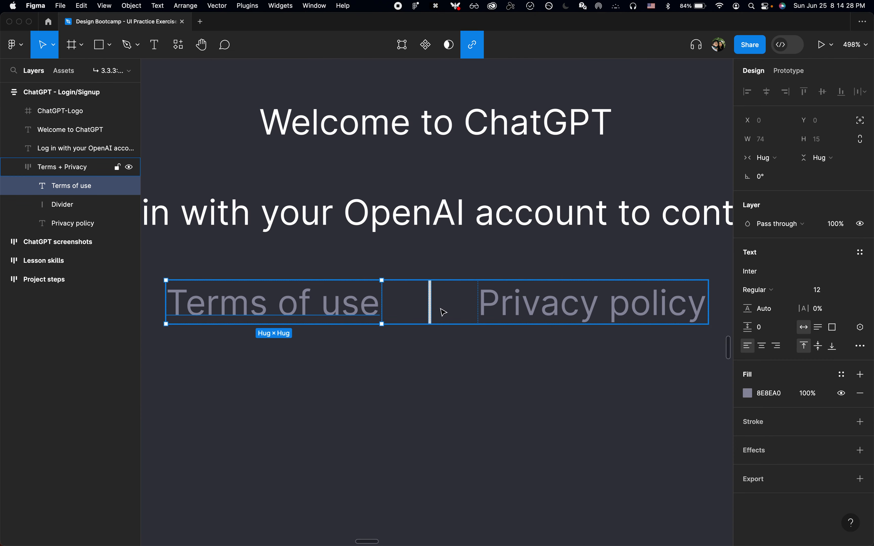
{"action": "left_click", "coordinate": [431, 310]}
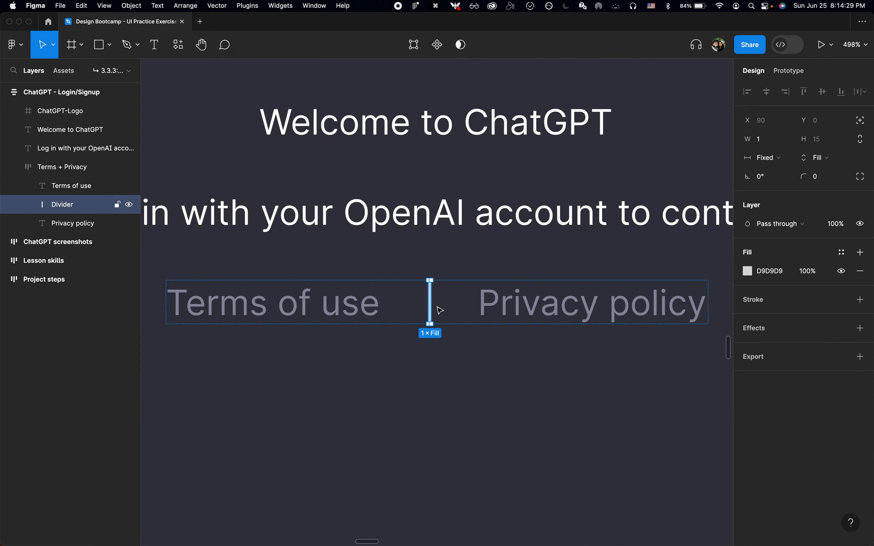
{"action": "left_click", "coordinate": [749, 272]}
{"action": "key", "text": "super+v"}
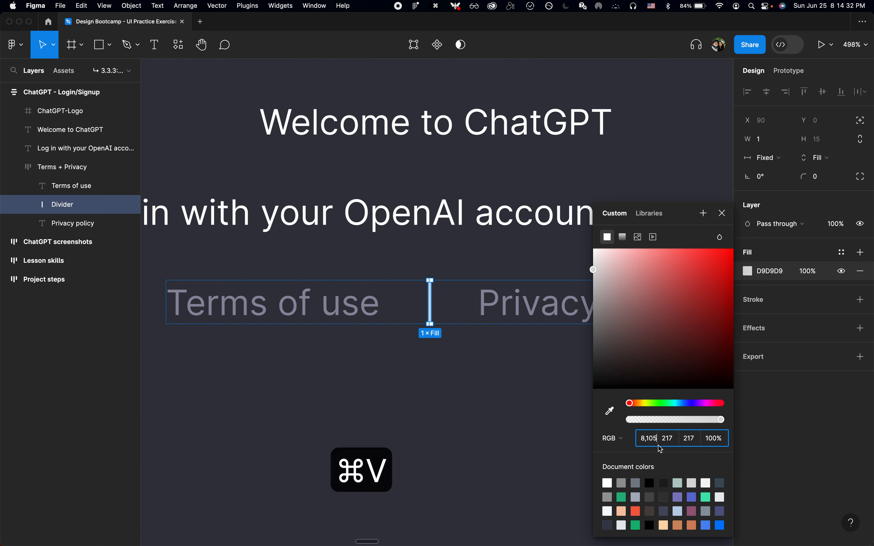
{"action": "key", "text": "super+Left"}
{"action": "key", "text": "alt+Right"}
{"action": "key", "text": "alt+Right"}
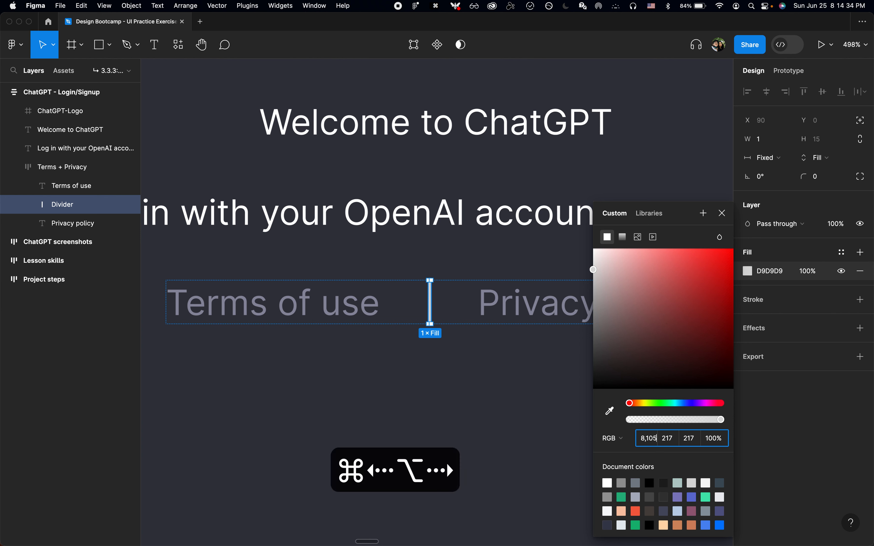
{"action": "key", "text": "super+Left"}
{"action": "key", "text": "super+a"}
{"action": "type", "text": "86"}
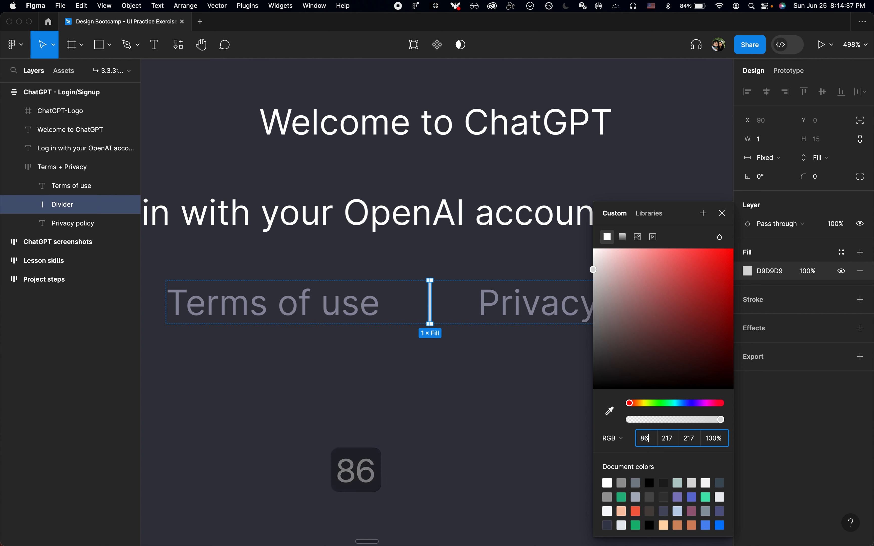
- Set the divider's fill colour to RGB 86, 88, 105 and deselect the divider
{"action": "key", "text": "Tab"}
{"action": "type", "text": "88"}
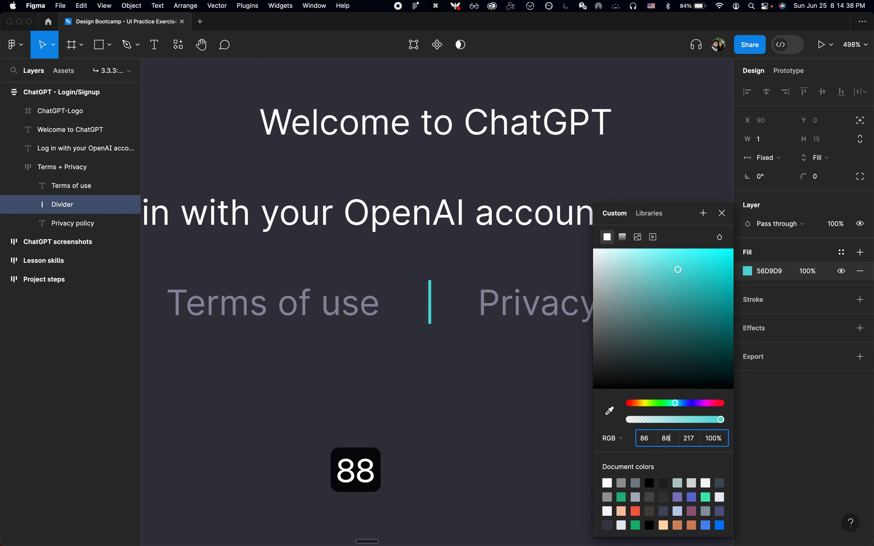
{"action": "key", "text": "Tab"}
{"action": "type", "text": "105"}
{"action": "key", "text": "Return"}
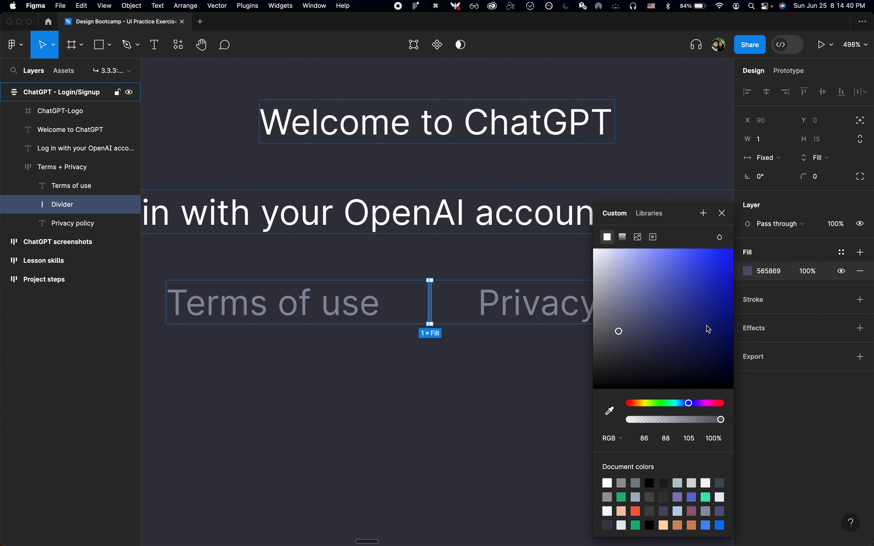
{"action": "left_click", "coordinate": [723, 214]}
{"action": "left_click", "coordinate": [504, 397]}
{"action": "scroll", "coordinate": [502, 396], "scroll_direction": "down", "scroll_amount": 10}
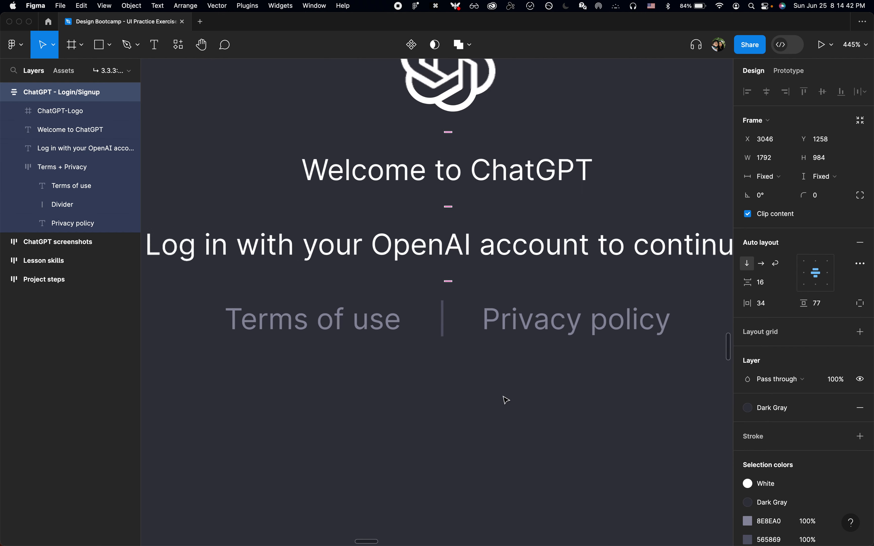
{"action": "scroll", "coordinate": [501, 392], "scroll_direction": "up", "scroll_amount": 5}
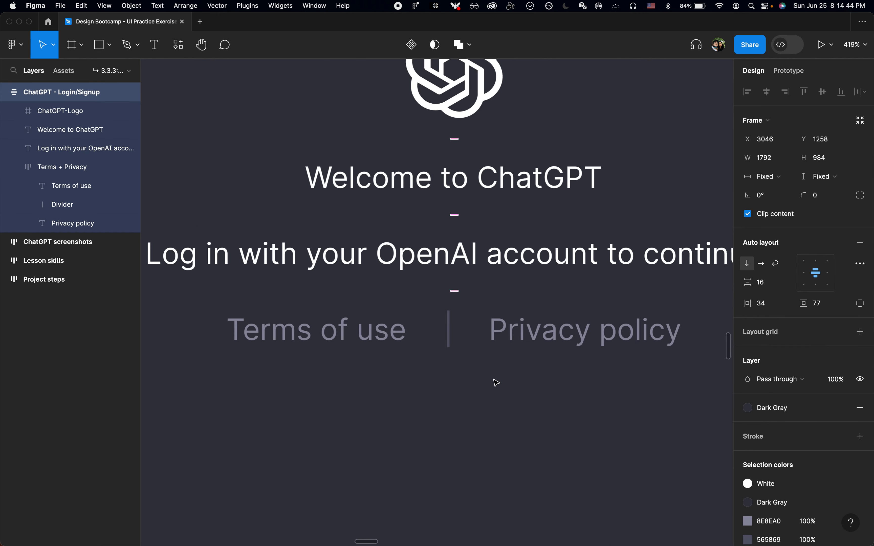
- Switch to Chrome and inspect the computed margins of the Terms of use and Privacy policy links
{"action": "key", "text": "super+Tab"}
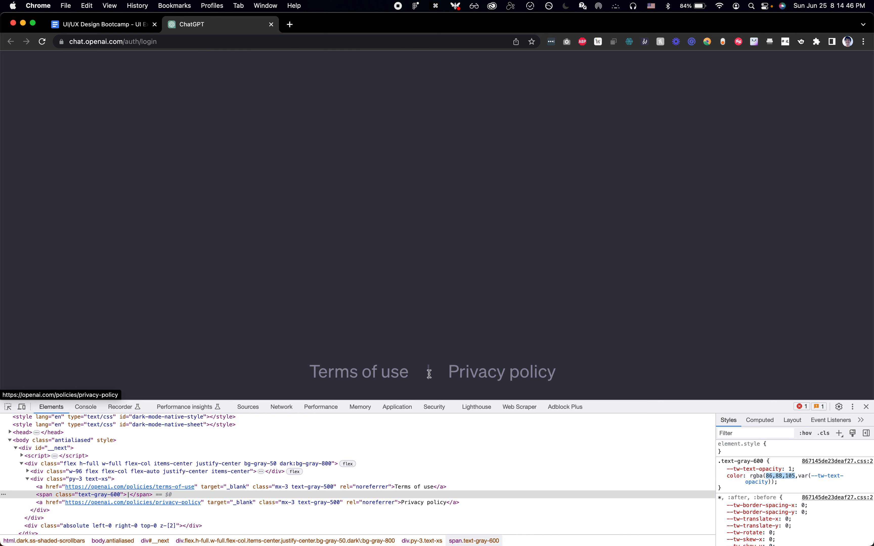
{"action": "scroll", "coordinate": [400, 388], "scroll_direction": "down", "scroll_amount": 10}
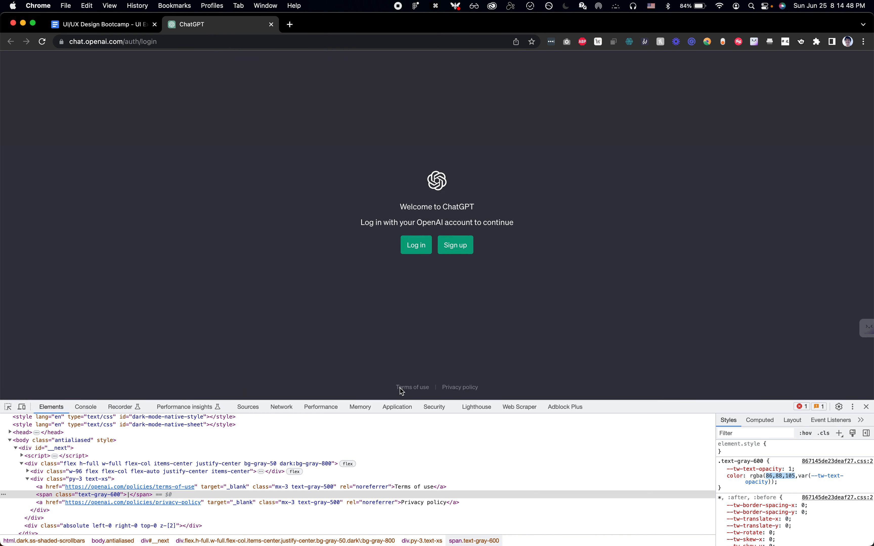
{"action": "scroll", "coordinate": [434, 384], "scroll_direction": "up", "scroll_amount": 8}
{"action": "key", "text": "shift+super+c"}
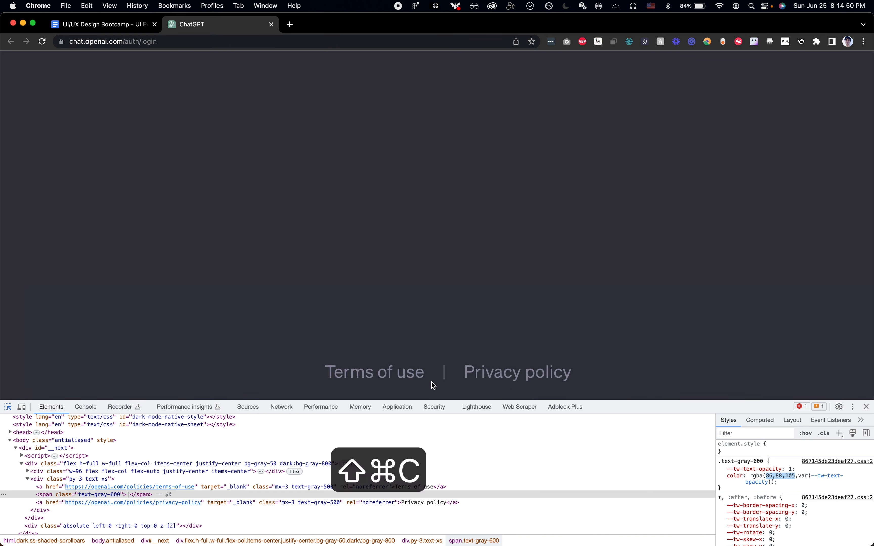
{"action": "mouse_move", "coordinate": [428, 370]}
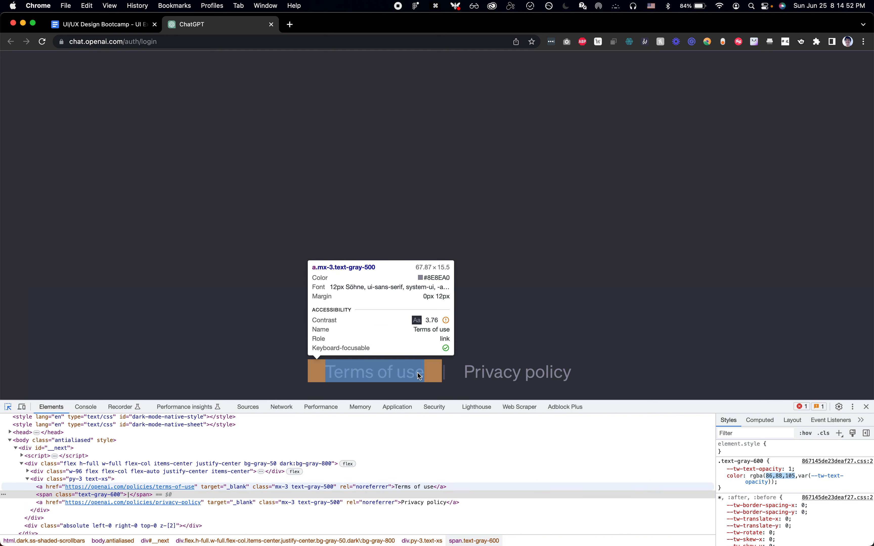
{"action": "left_click", "coordinate": [419, 376]}
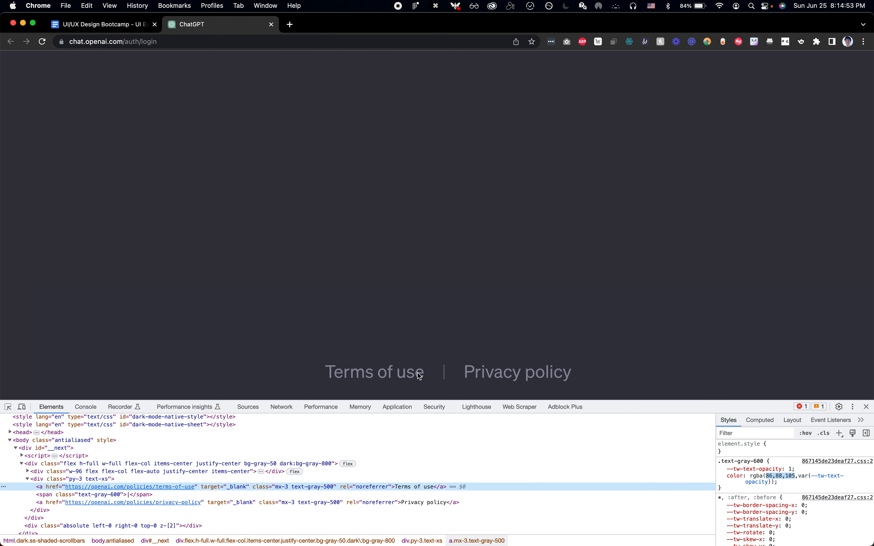
{"action": "left_click", "coordinate": [760, 421]}
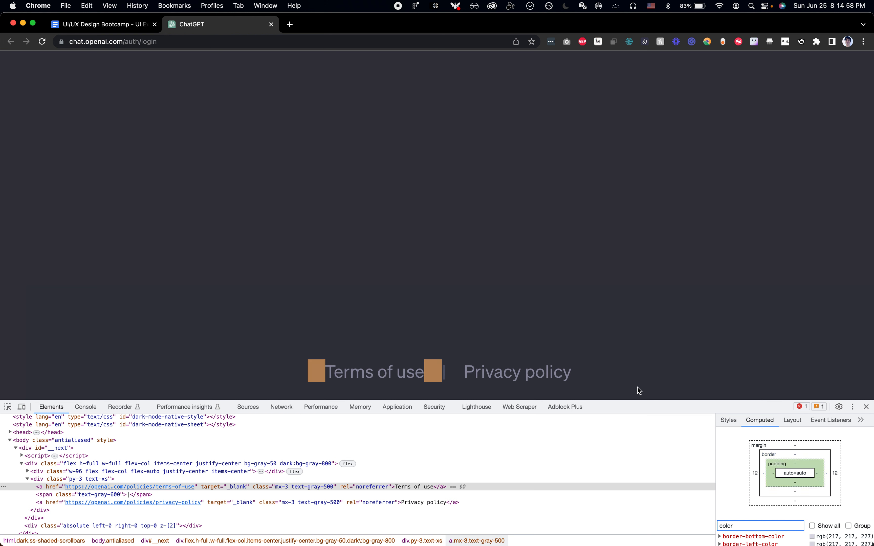
{"action": "key", "text": "super+shift+c"}
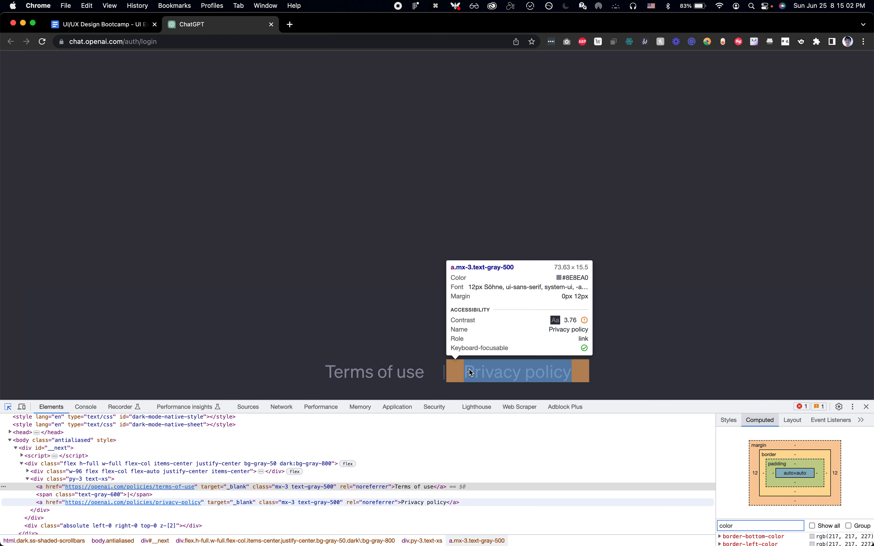
{"action": "left_click", "coordinate": [469, 370]}
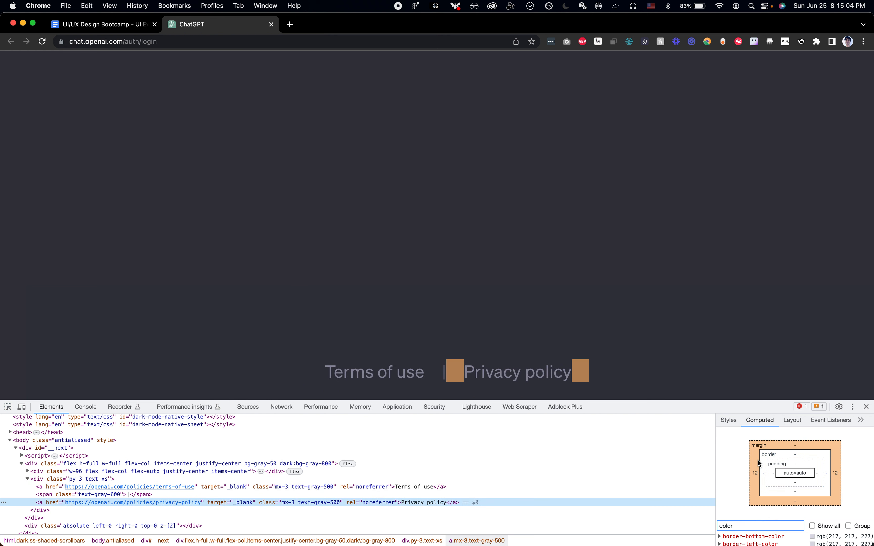
- Switch to Figma and set the spacing between items in the Terms + Privacy auto layout to 12
{"action": "key", "text": "super+Tab"}
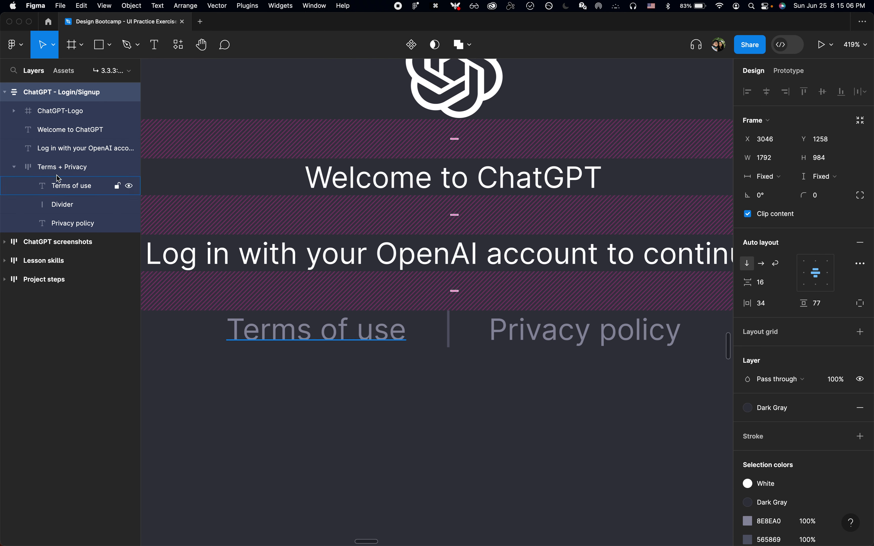
{"action": "left_click", "coordinate": [50, 166]}
{"action": "type", "text": "12"}
{"action": "key", "text": "Return"}
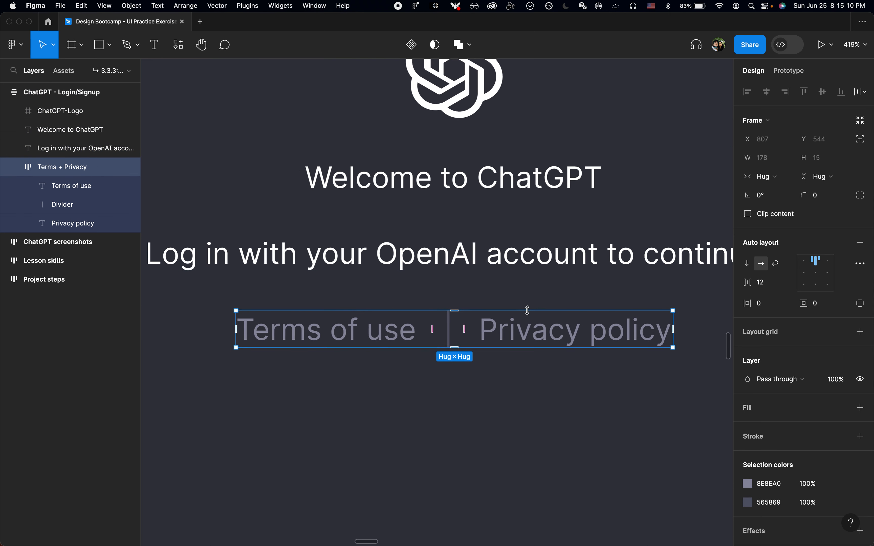
{"action": "scroll", "coordinate": [527, 311], "scroll_direction": "down", "scroll_amount": 5}
{"action": "left_click", "coordinate": [517, 412]}
{"action": "scroll", "coordinate": [517, 411], "scroll_direction": "right", "scroll_amount": 3}
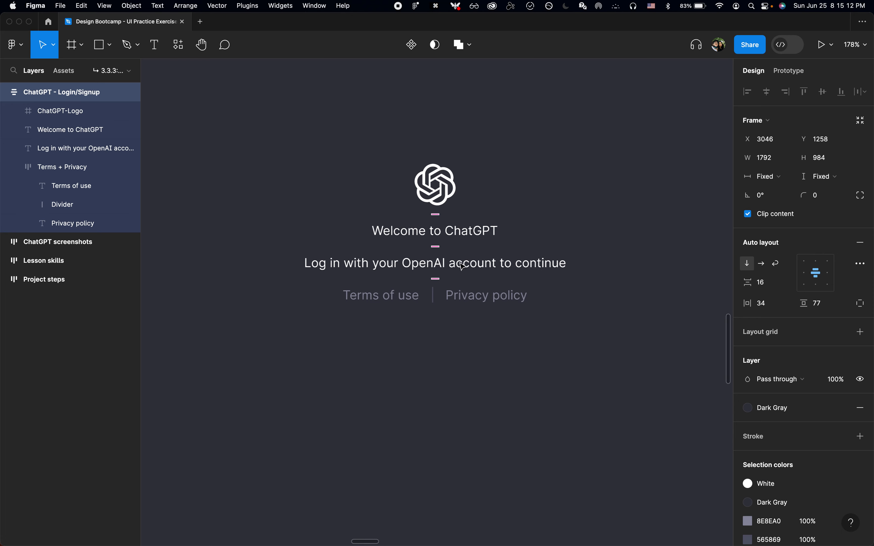
- Switch to Chrome, close the developer tools and capture a screenshot of the Log in and Sign up buttons
{"action": "key", "text": "super+Tab"}
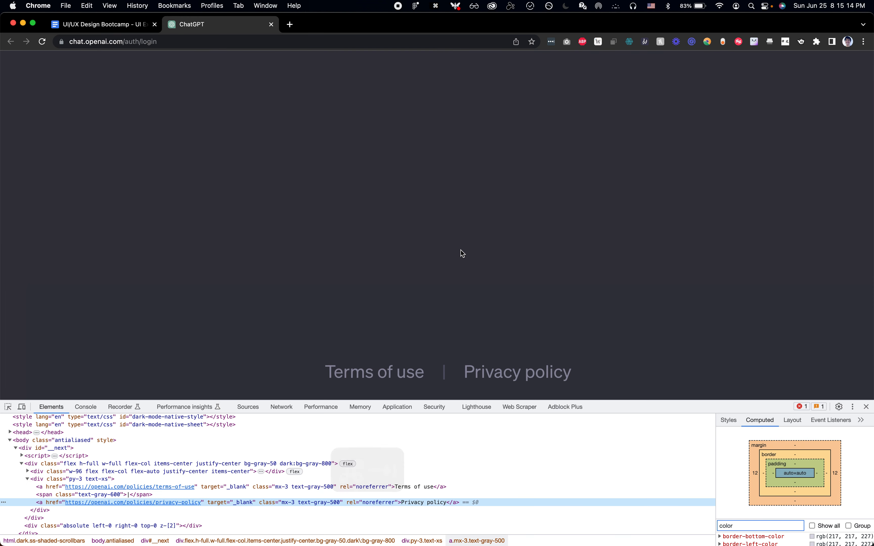
{"action": "key", "text": "alt+super+i"}
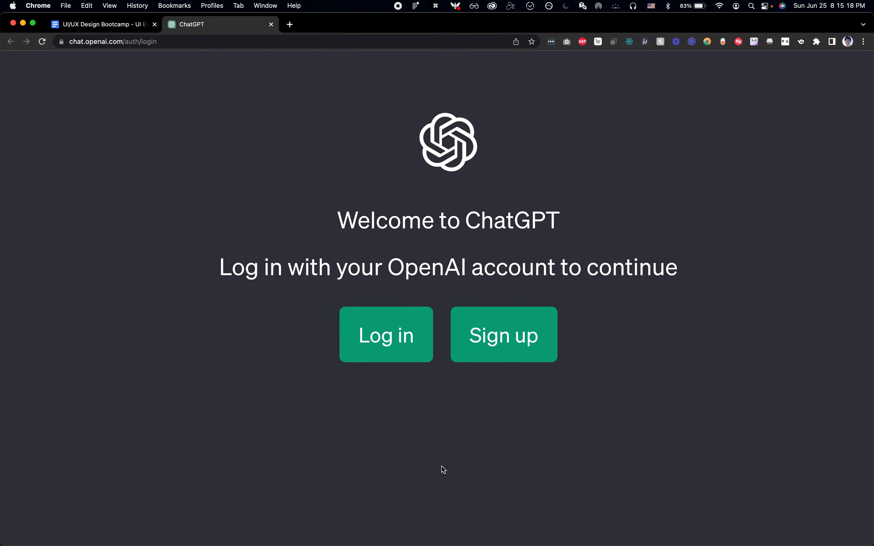
{"action": "key", "text": "shift+super+4"}
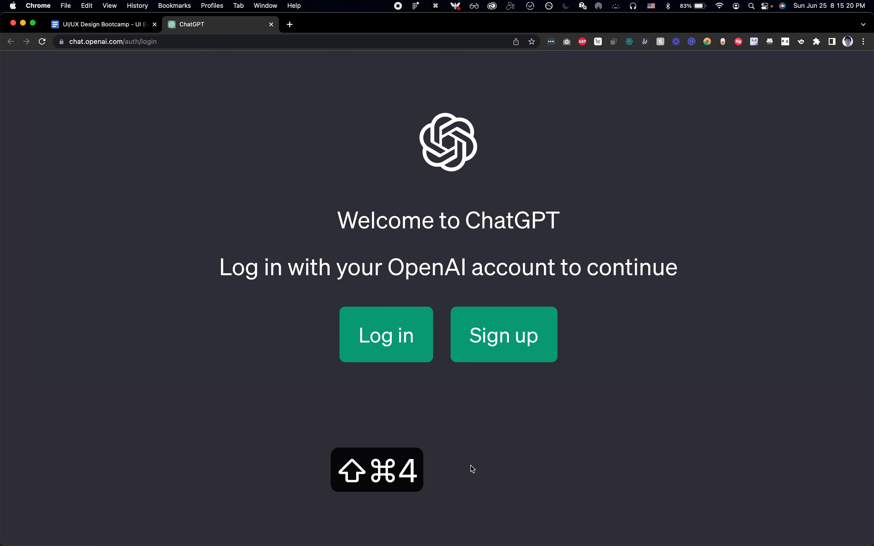
{"action": "left_click_drag", "start_coordinate": [309, 293], "coordinate": [594, 378]}
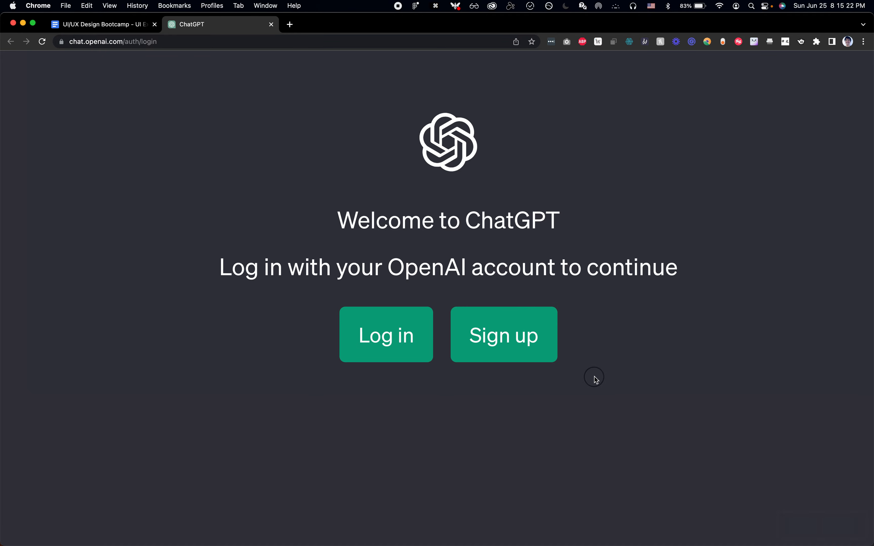
- Switch to Figma, try to paste the buttons screenshot, and undo the paste
{"action": "key", "text": "super+Tab"}
{"action": "scroll", "coordinate": [539, 369], "scroll_direction": "down", "scroll_amount": 15}
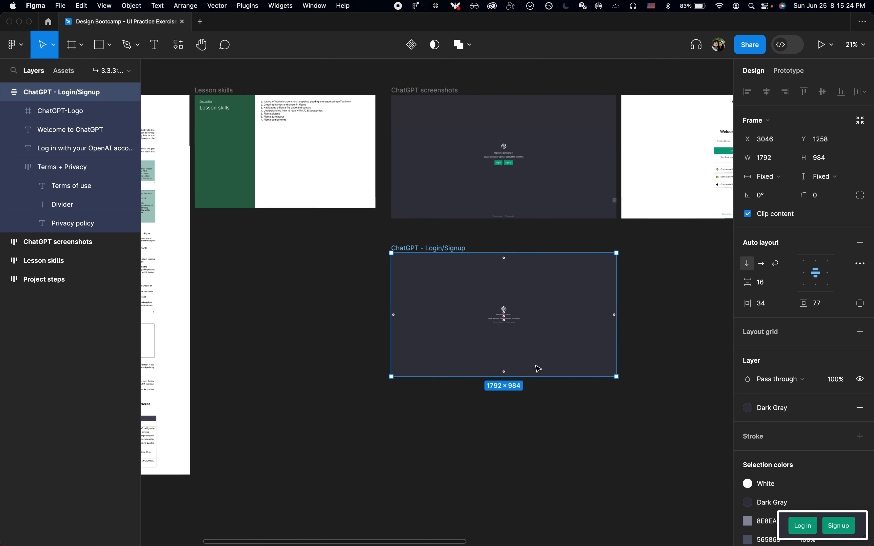
{"action": "key", "text": "super+v"}
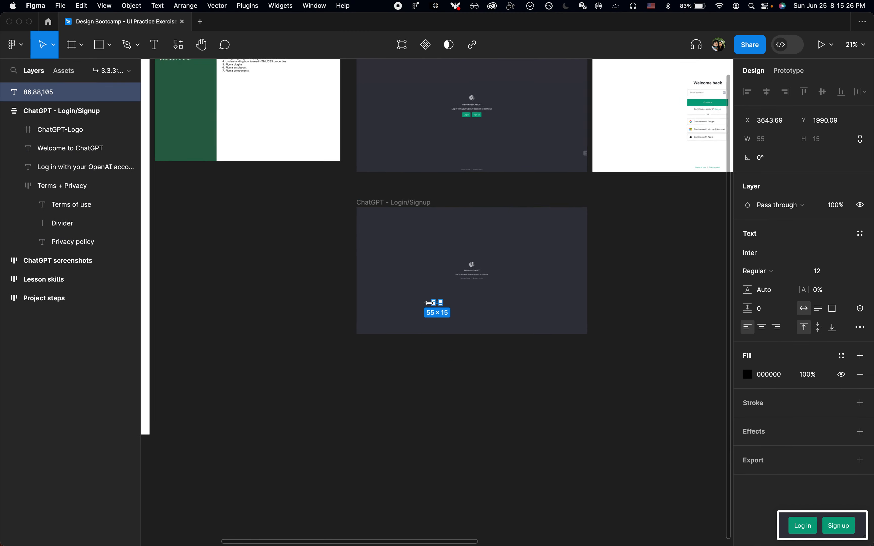
{"action": "scroll", "coordinate": [429, 304], "scroll_direction": "up", "scroll_amount": 5}
{"action": "key", "text": "super+z"}
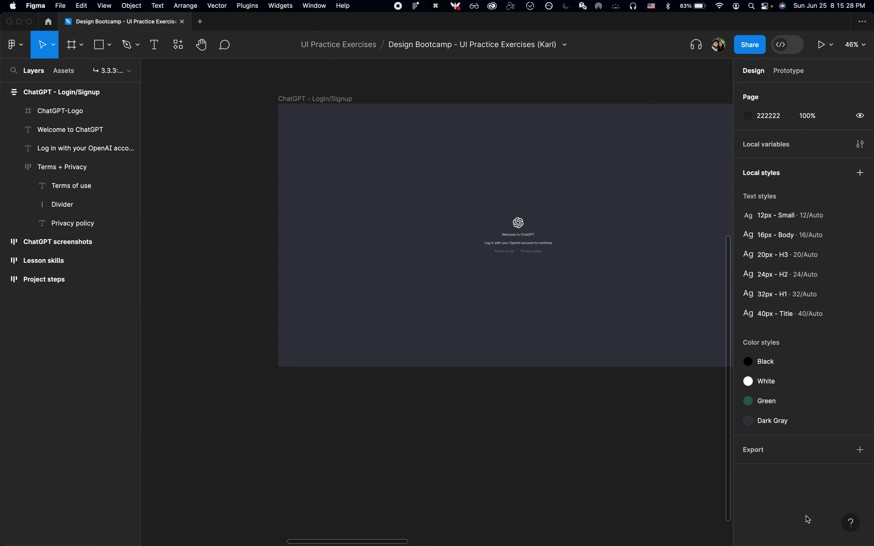
- Switch to Chrome and recapture the area around the Log in and Sign up buttons
{"action": "key", "text": "super+Tab"}
{"action": "key", "text": "super+shift+4"}
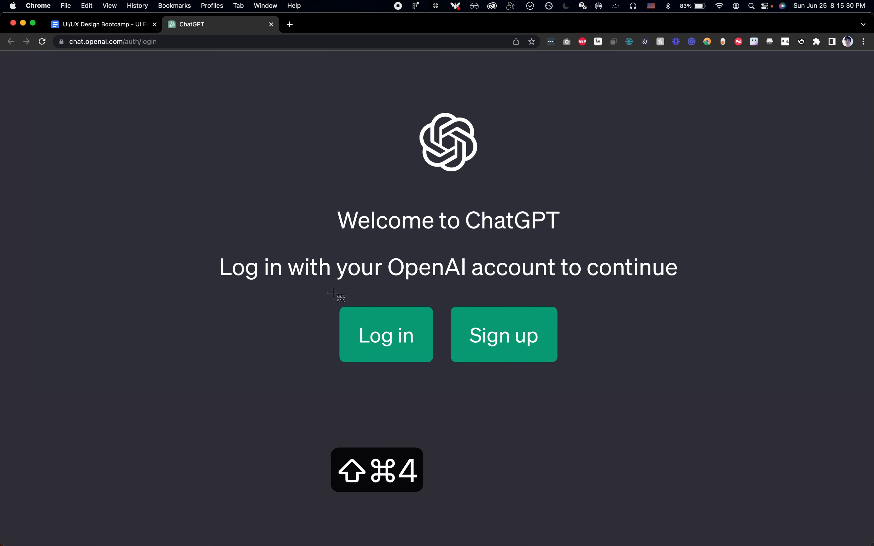
{"action": "left_click_drag", "start_coordinate": [313, 287], "coordinate": [597, 400]}
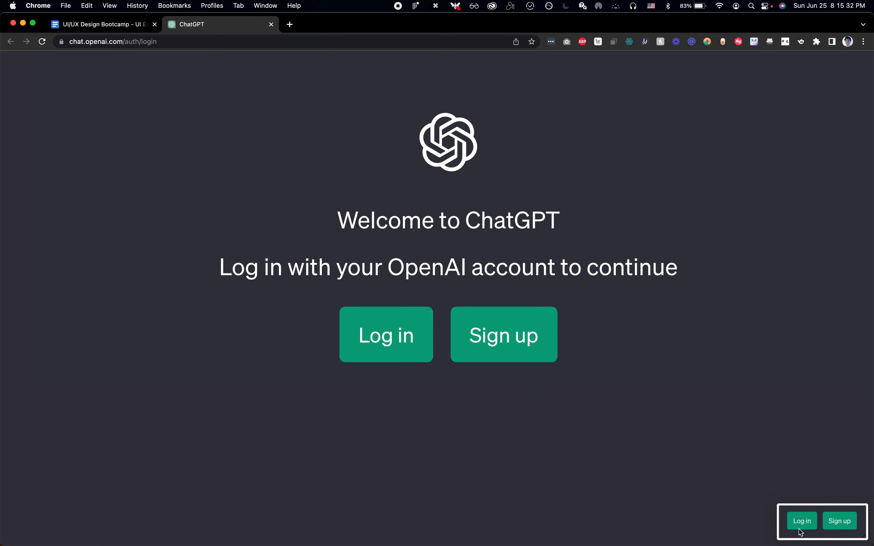
- Open the captured buttons screenshot in Preview and dismiss the file-opening dialog
{"action": "key", "text": "super+Tab"}
{"action": "key", "text": "super+v"}
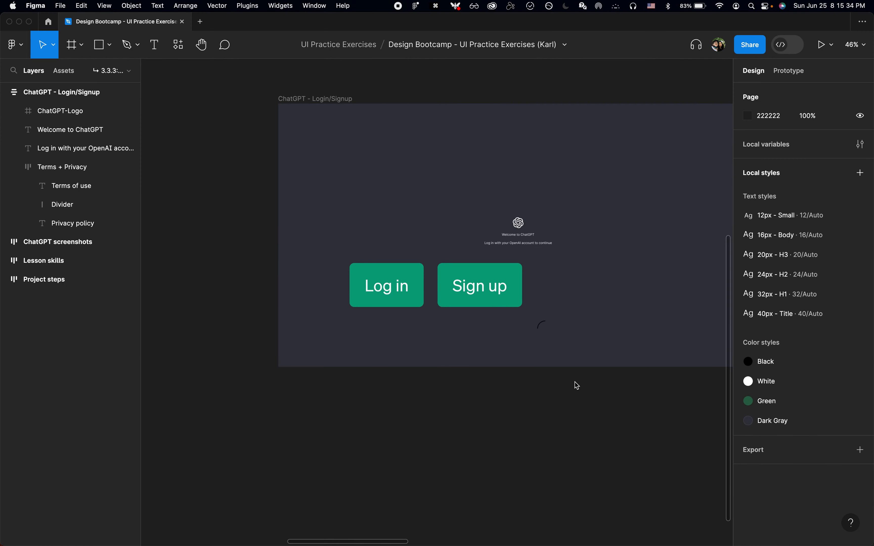
{"action": "key", "text": "super+a"}
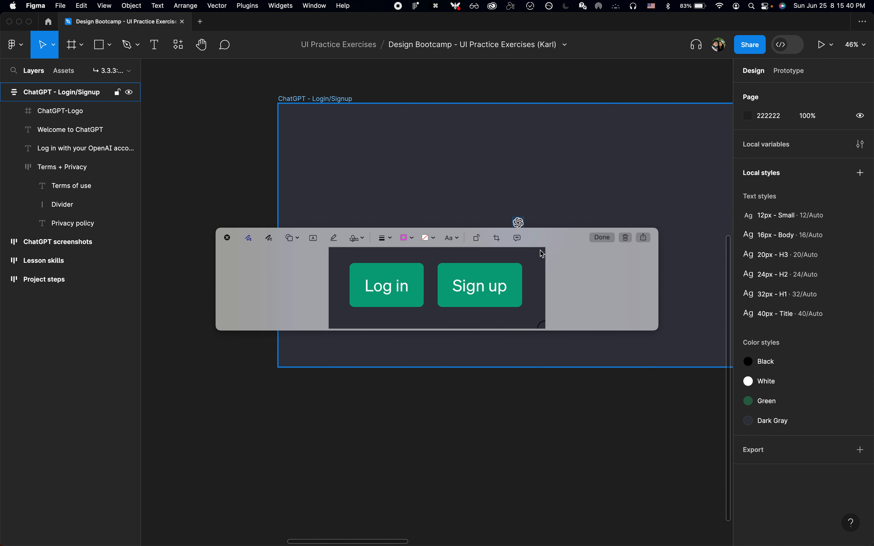
{"action": "left_click", "coordinate": [646, 238]}
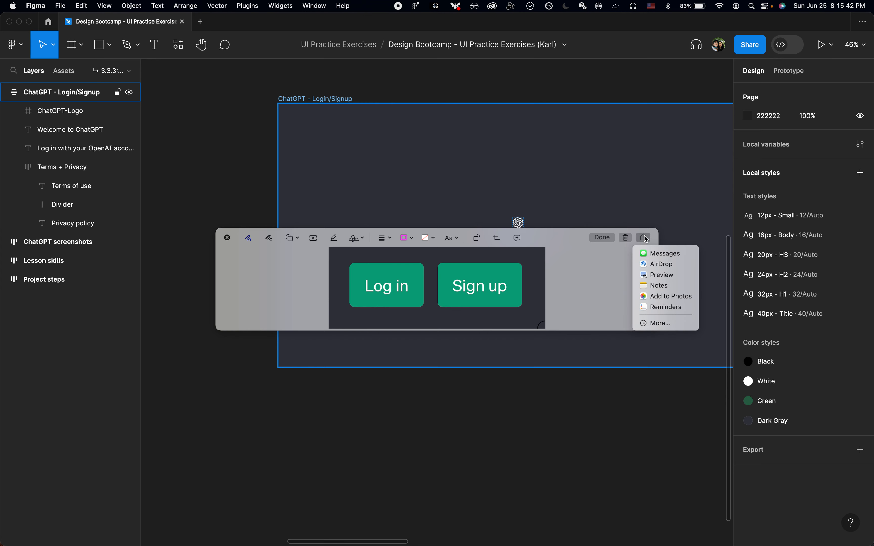
{"action": "left_click", "coordinate": [662, 275]}
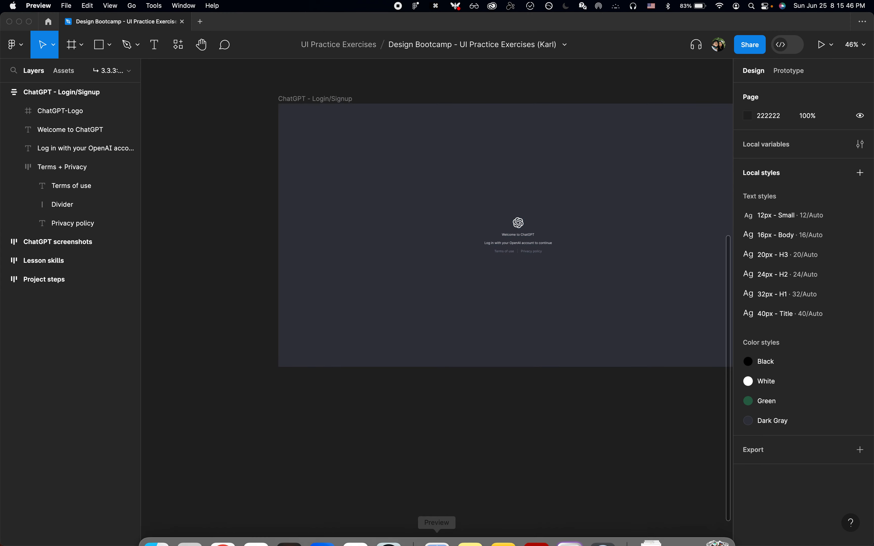
{"action": "left_click", "coordinate": [438, 537]}
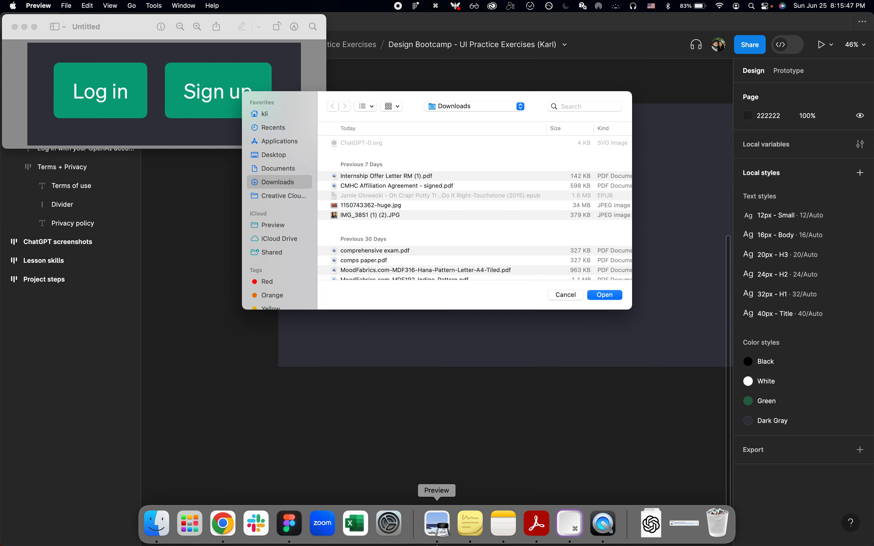
{"action": "left_click", "coordinate": [567, 295]}
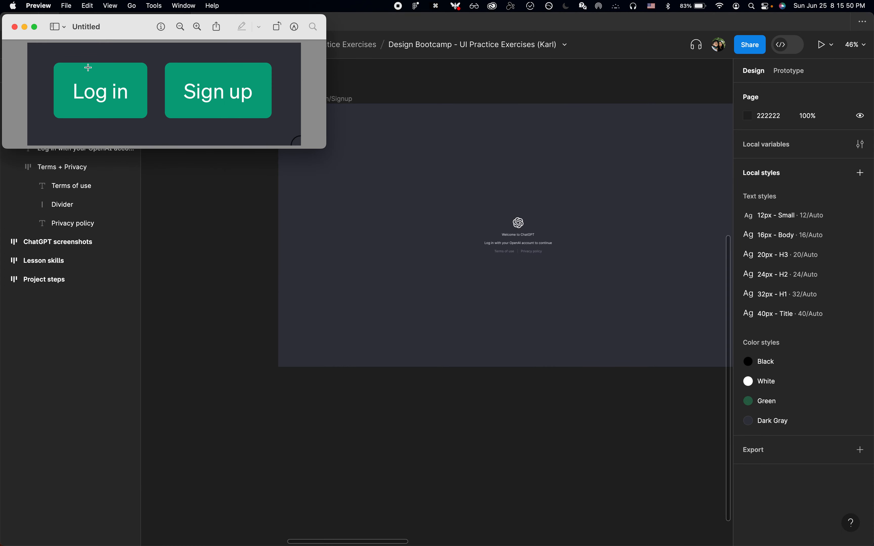
- Copy the entire buttons image and close the untitled document without keeping it
{"action": "key", "text": "super+a"}
{"action": "key", "text": "super+c"}
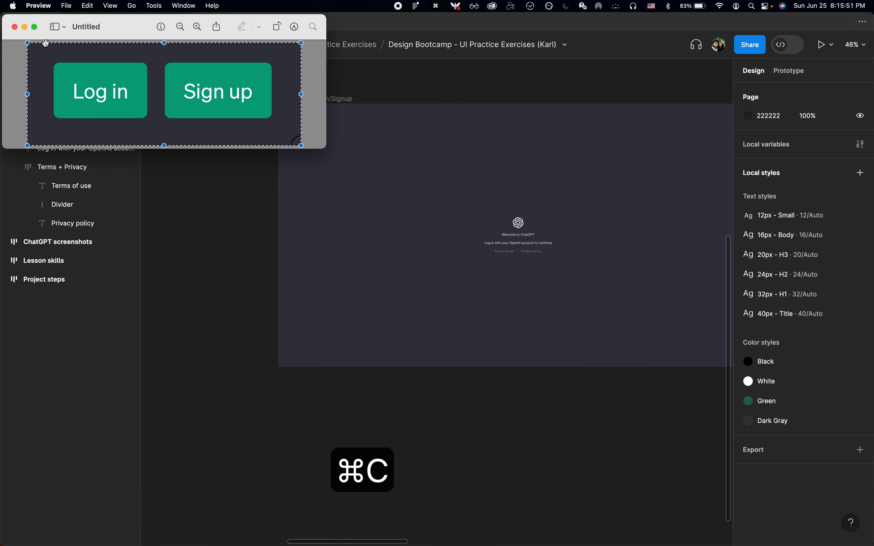
{"action": "left_click", "coordinate": [15, 27]}
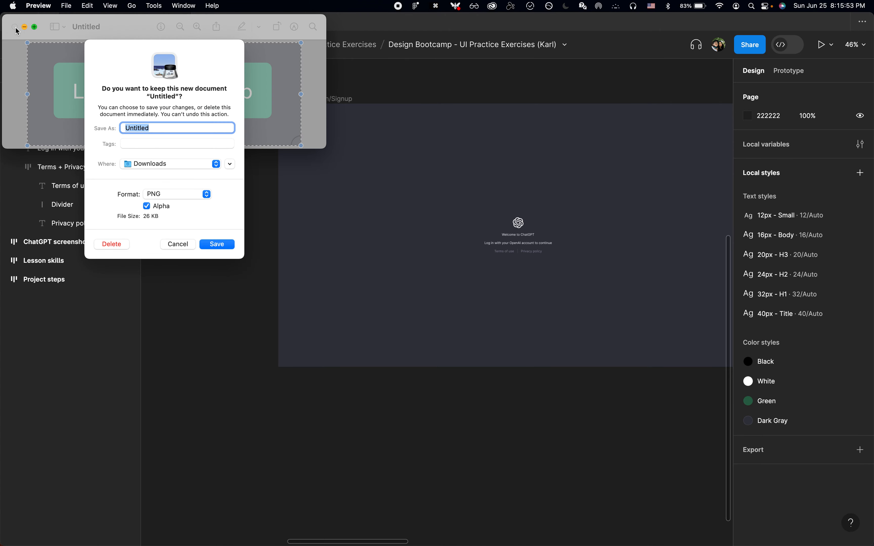
{"action": "left_click", "coordinate": [127, 246]}
- Switch to Figma, paste the copied buttons image and place it below the ChatGPT - Login/Signup frame
{"action": "left_click", "coordinate": [414, 417]}
{"action": "key", "text": "super+v"}
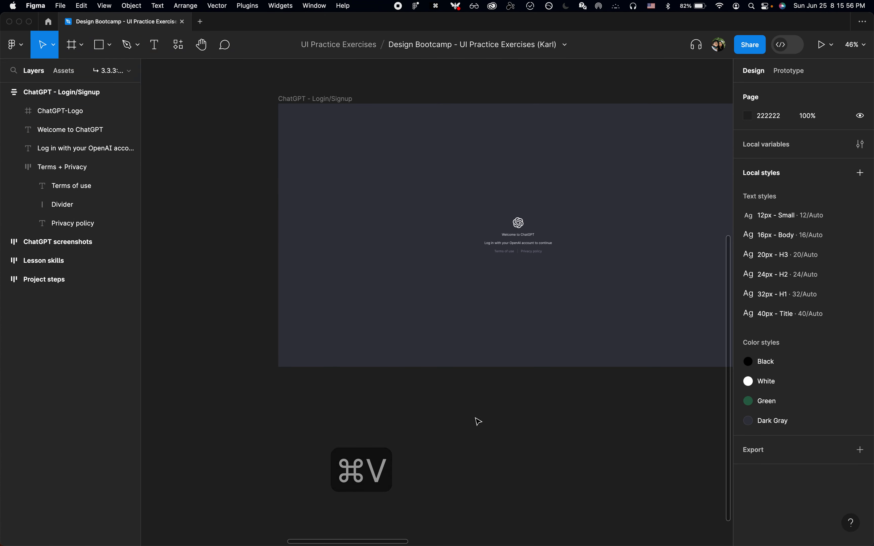
{"action": "left_click_drag", "start_coordinate": [571, 132], "coordinate": [556, 376]}
{"action": "scroll", "coordinate": [506, 482], "scroll_direction": "right", "scroll_amount": 2}
{"action": "left_click", "coordinate": [504, 480]}
{"action": "scroll", "coordinate": [443, 383], "scroll_direction": "up", "scroll_amount": 3}
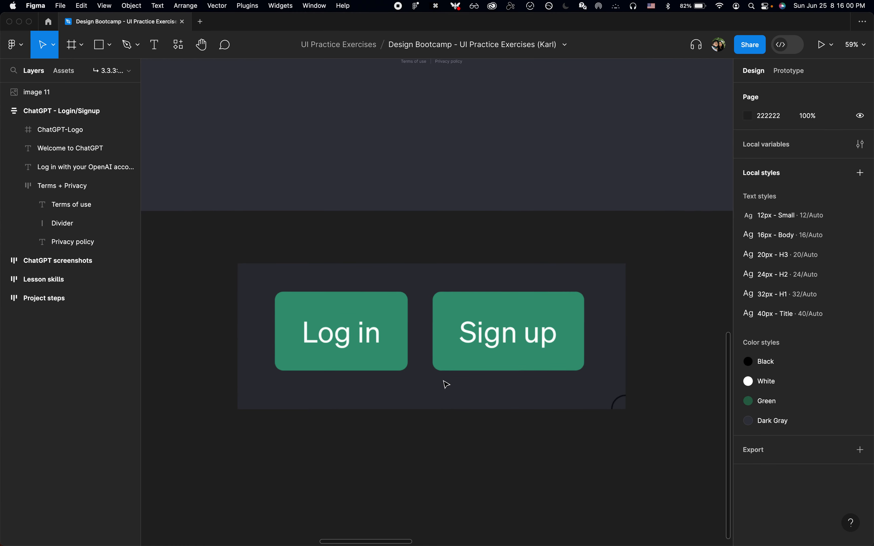
{"action": "scroll", "coordinate": [446, 384], "scroll_direction": "down", "scroll_amount": 5}
{"action": "scroll", "coordinate": [390, 382], "scroll_direction": "down", "scroll_amount": 2}
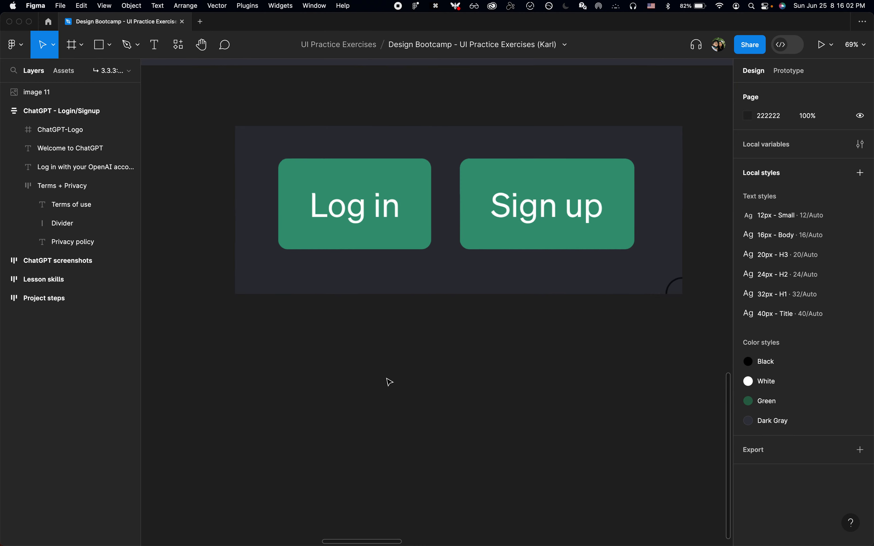
- Compare the pasted Log in and Sign up buttons image with the ChatGPT - Login/Signup frame above it
{"action": "scroll", "coordinate": [389, 383], "scroll_direction": "down", "scroll_amount": 5}
{"action": "scroll", "coordinate": [389, 382], "scroll_direction": "up", "scroll_amount": 2}
{"action": "scroll", "coordinate": [390, 382], "scroll_direction": "down", "scroll_amount": 2}
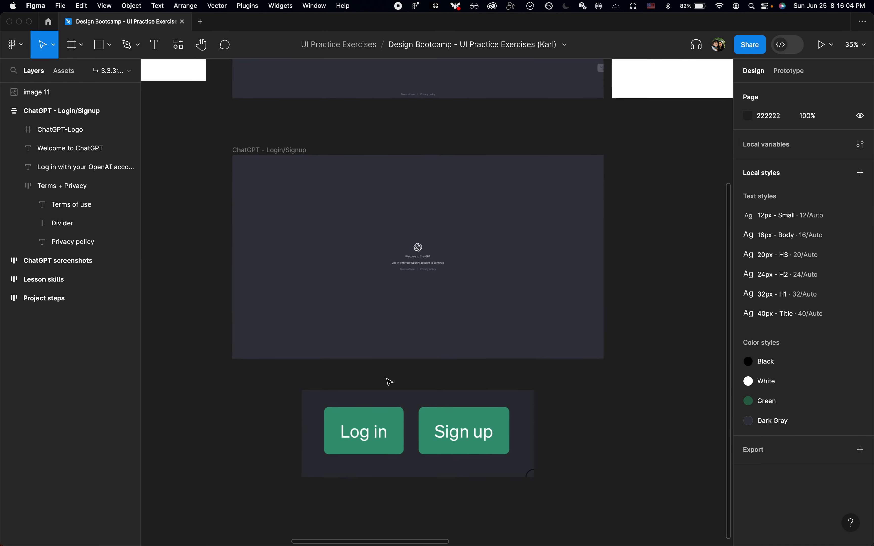
{"action": "scroll", "coordinate": [433, 259], "scroll_direction": "up", "scroll_amount": 3}
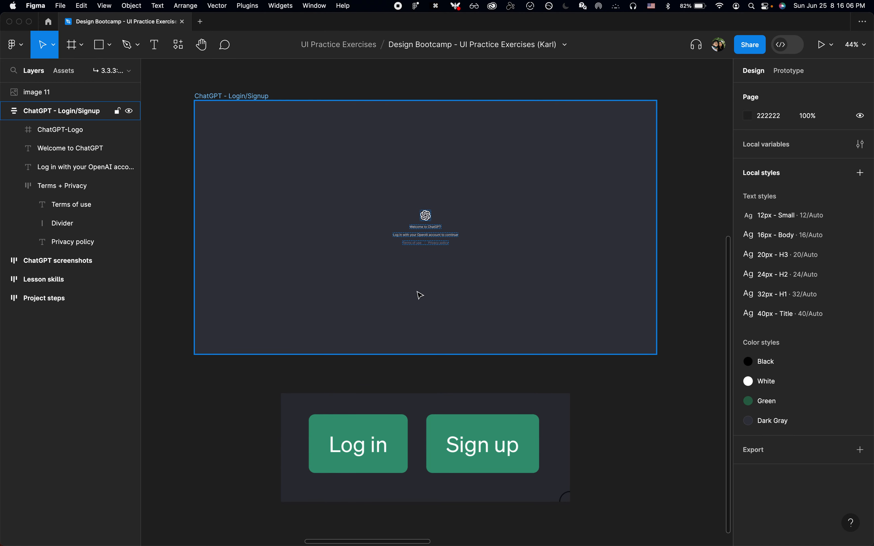
{"action": "scroll", "coordinate": [421, 289], "scroll_direction": "up", "scroll_amount": 2}
{"action": "scroll", "coordinate": [420, 294], "scroll_direction": "down", "scroll_amount": 3}
{"action": "scroll", "coordinate": [420, 295], "scroll_direction": "down", "scroll_amount": 5}
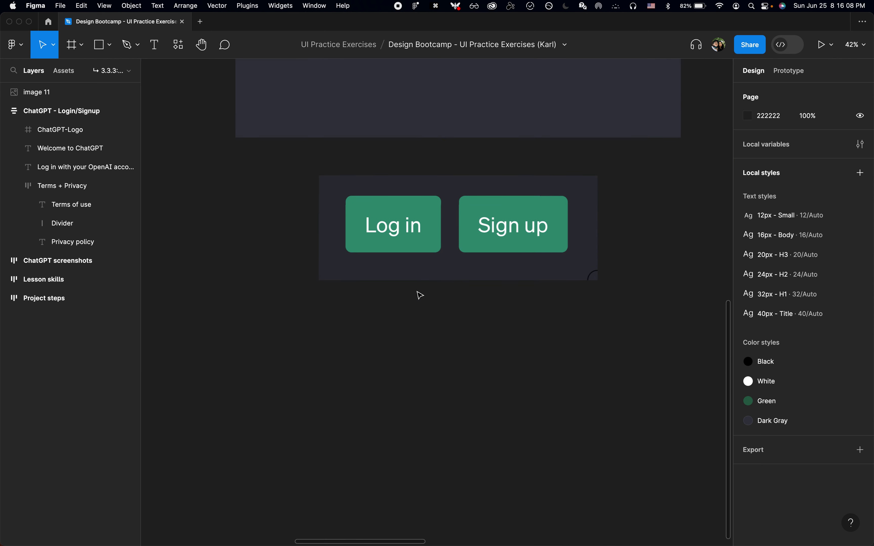
{"action": "scroll", "coordinate": [411, 330], "scroll_direction": "down", "scroll_amount": 1}
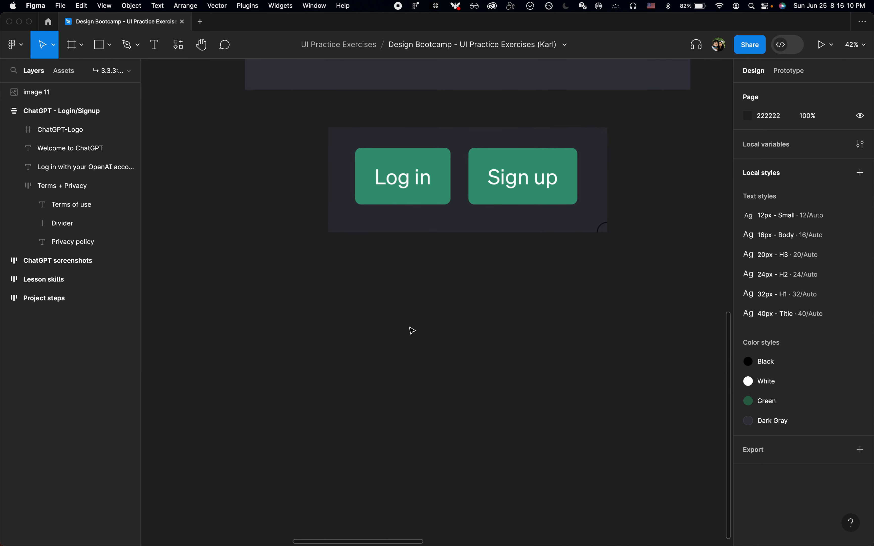
- Add a text layer reading "Log in" on the empty canvas below the pasted buttons image
{"action": "scroll", "coordinate": [411, 331], "scroll_direction": "up", "scroll_amount": 2}
{"action": "scroll", "coordinate": [398, 349], "scroll_direction": "up", "scroll_amount": 2}
{"action": "key", "text": "t"}
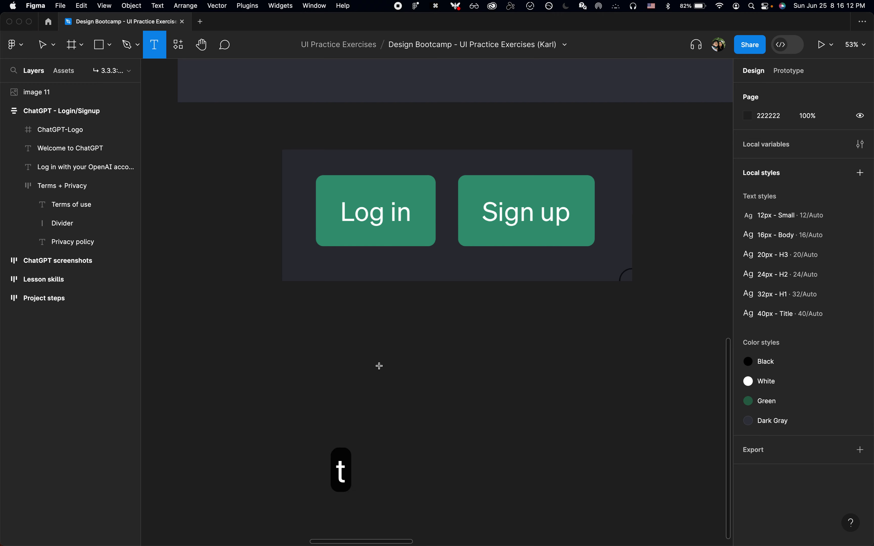
{"action": "left_click", "coordinate": [328, 360]}
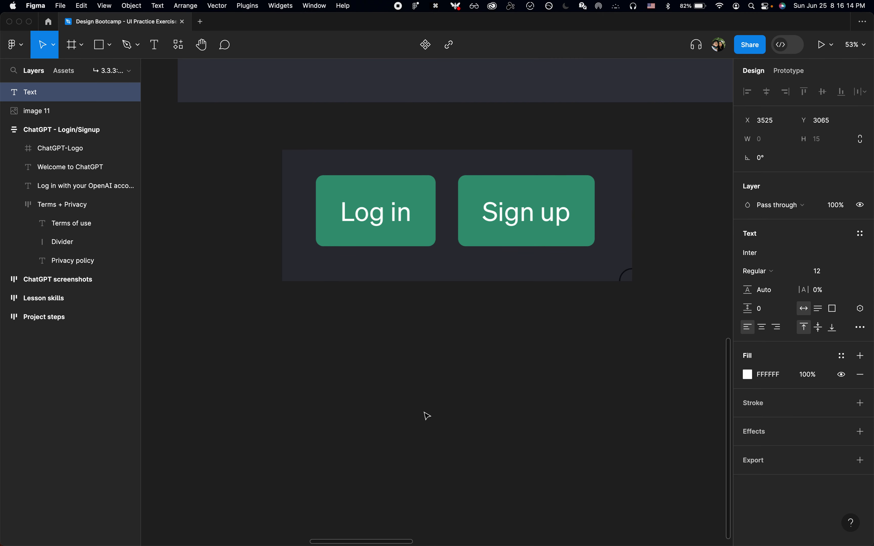
{"action": "type", "text": "Log in"}
{"action": "key", "text": "Escape"}
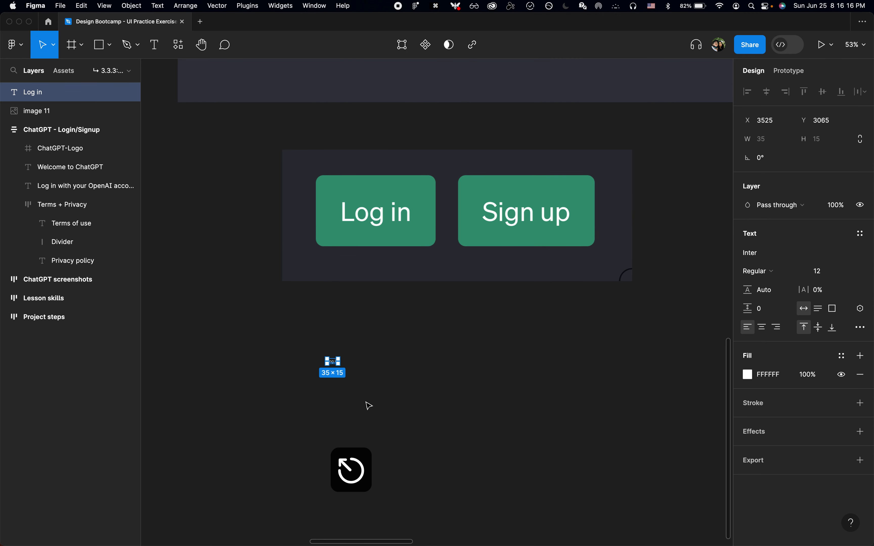
- Replace the wording of the new "Log in" text layer with "Button"
{"action": "scroll", "coordinate": [365, 405], "scroll_direction": "up", "scroll_amount": 4}
{"action": "key", "text": "shift+2"}
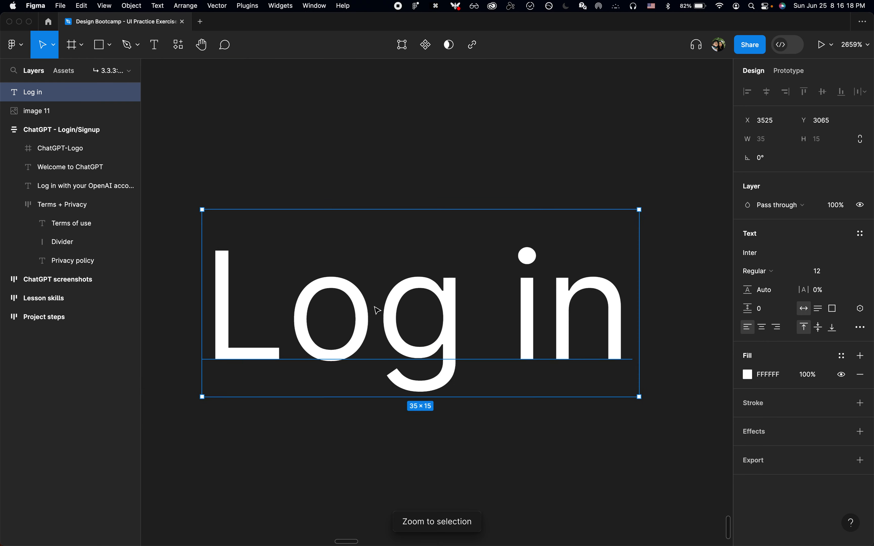
{"action": "scroll", "coordinate": [377, 310], "scroll_direction": "down", "scroll_amount": 4}
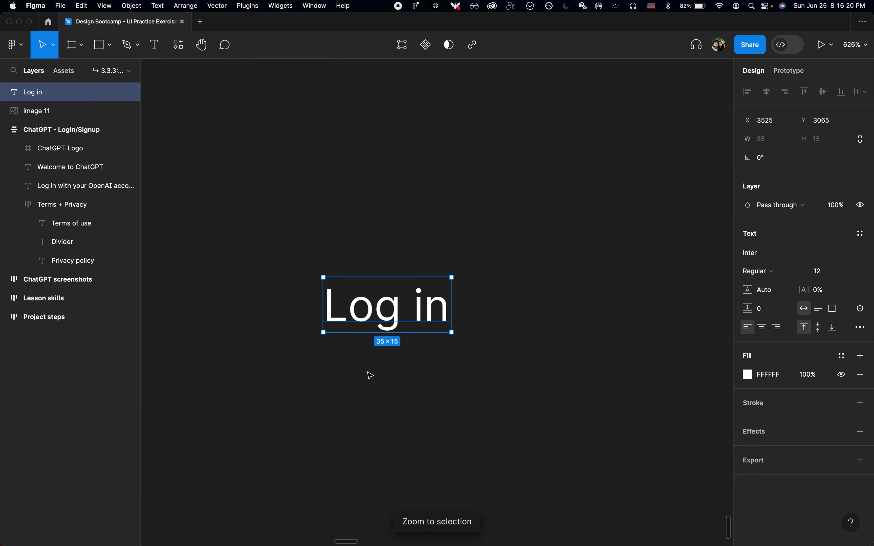
{"action": "key", "text": "Return"}
{"action": "type", "text": "Button"}
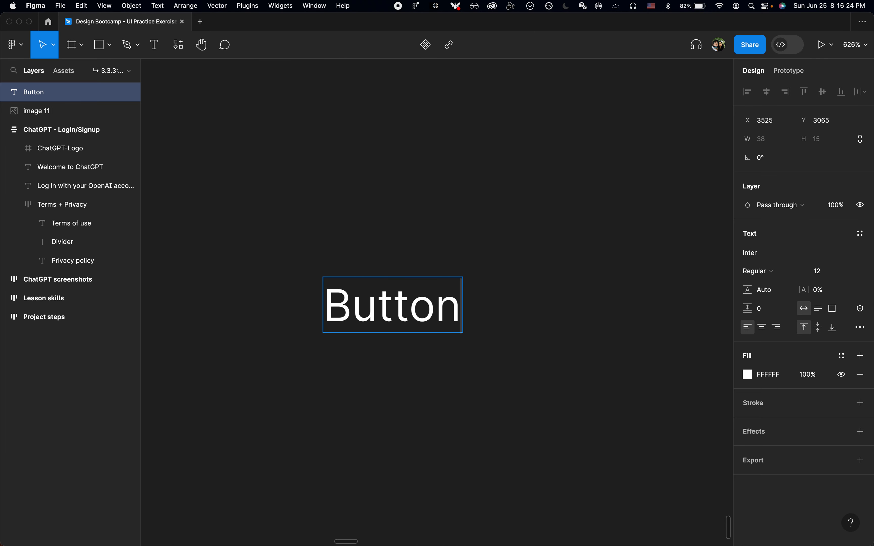
{"action": "key", "text": "Escape"}
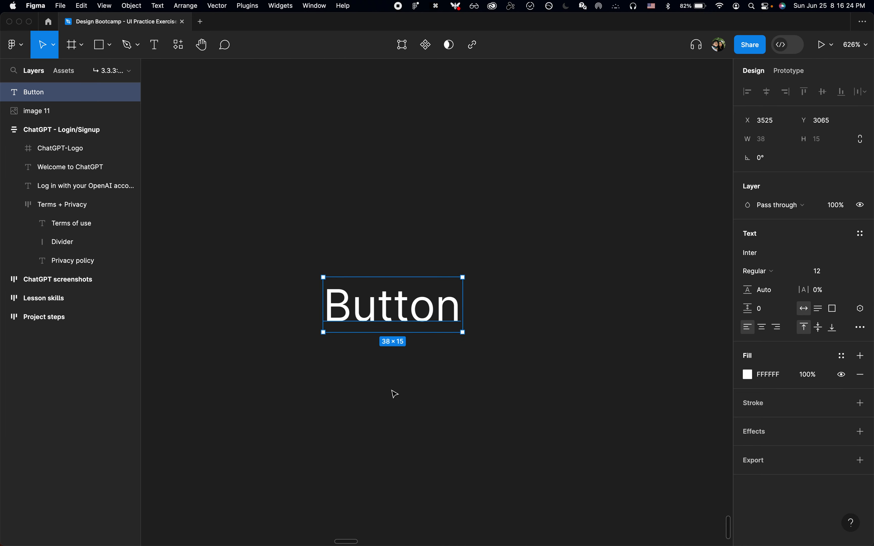
- Wrap the Button text in an auto layout frame with horizontal and vertical padding of 8
{"action": "key", "text": "Escape"}
{"action": "scroll", "coordinate": [442, 240], "scroll_direction": "down", "scroll_amount": 2}
{"action": "scroll", "coordinate": [443, 240], "scroll_direction": "left", "scroll_amount": 2}
{"action": "left_click", "coordinate": [445, 239]}
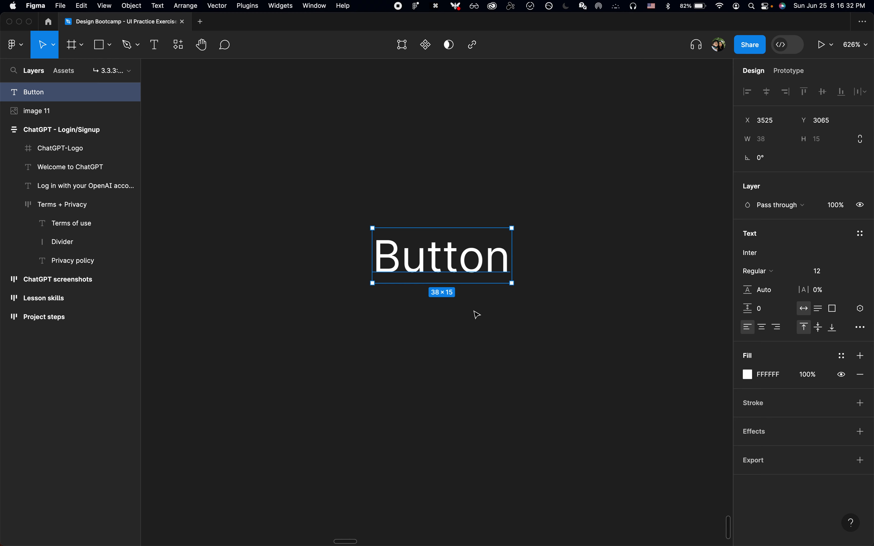
{"action": "key", "text": "shift+a"}
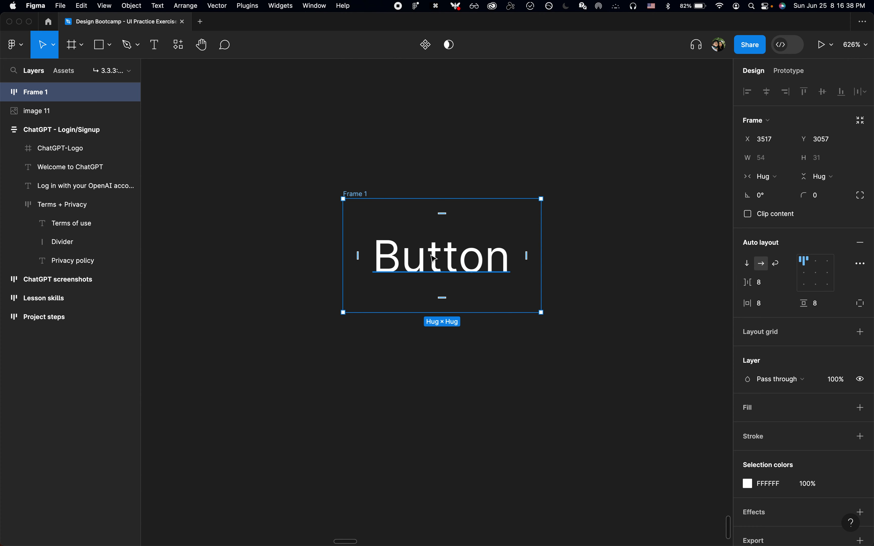
{"action": "scroll", "coordinate": [472, 239], "scroll_direction": "up", "scroll_amount": 5}
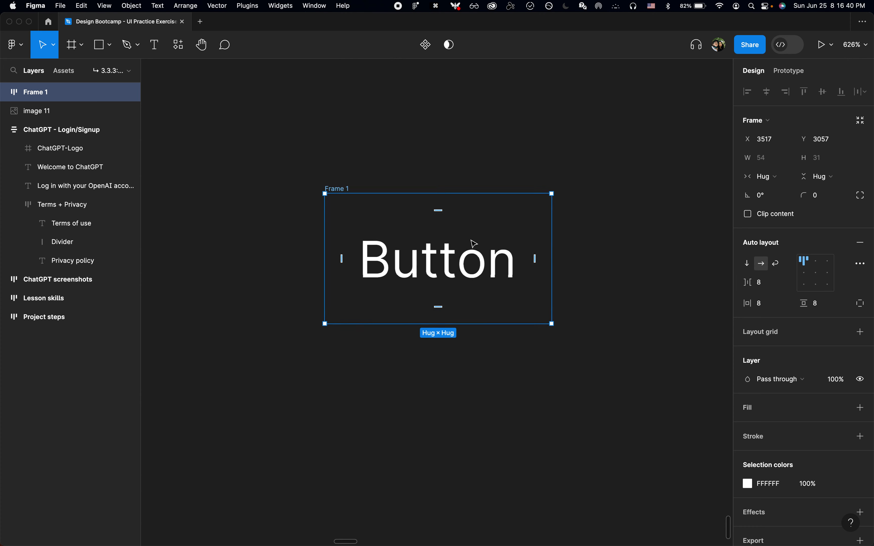
{"action": "left_click", "coordinate": [779, 304]}
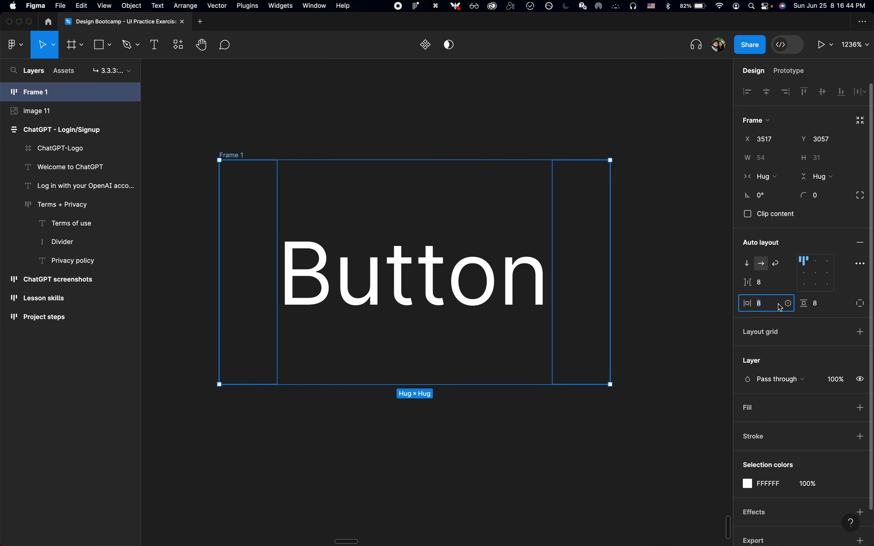
{"action": "left_click", "coordinate": [837, 305]}
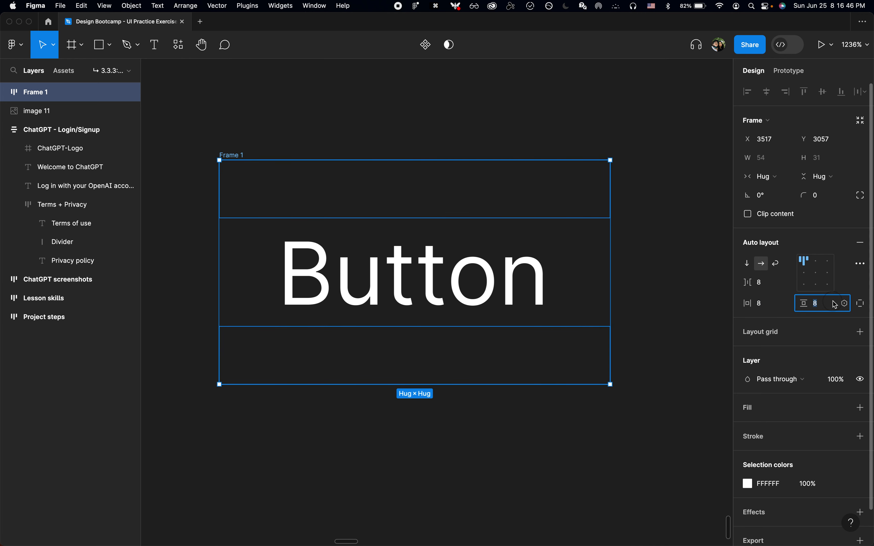
- Rename the auto layout frame around the text to "Button"
{"action": "left_click", "coordinate": [231, 154]}
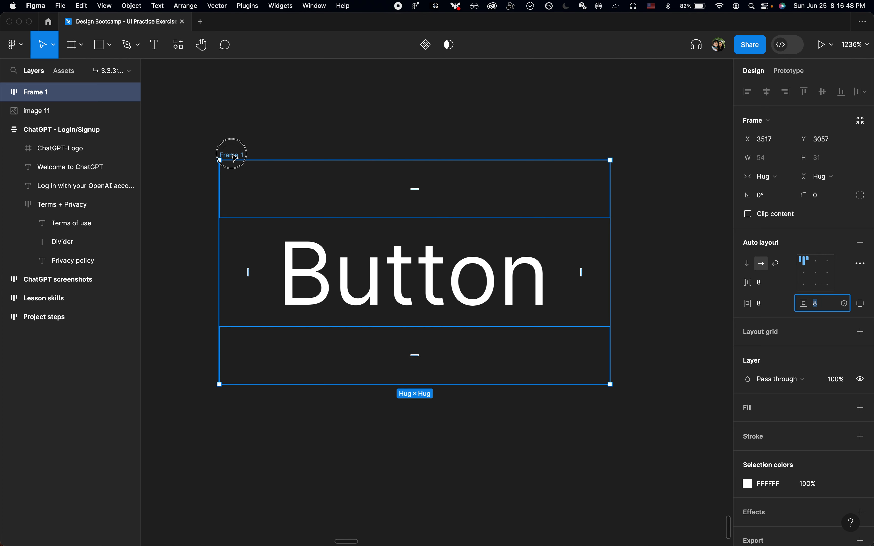
{"action": "key", "text": "super+r"}
{"action": "type", "text": "Button"}
{"action": "key", "text": "Return"}
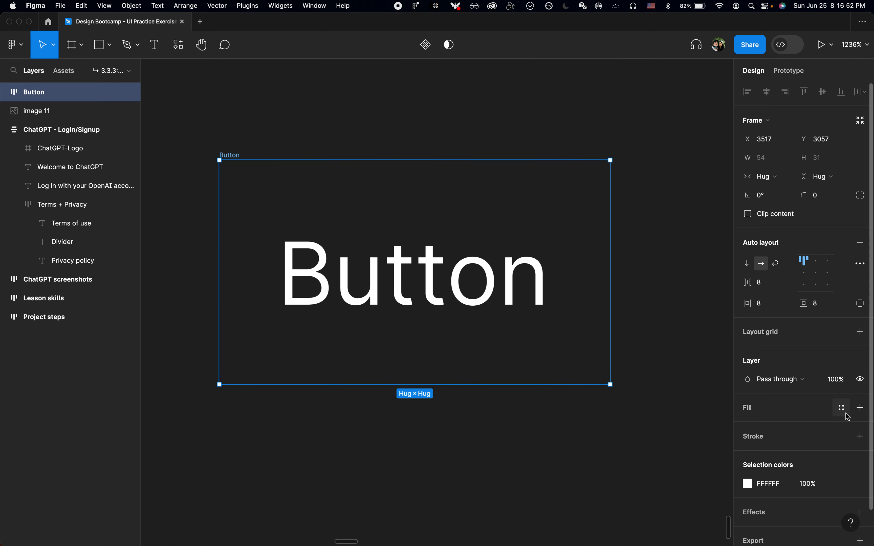
- Try the Green color style as the Button frame's fill against the buttons image, and remove it
{"action": "left_click", "coordinate": [844, 410]}
{"action": "left_click", "coordinate": [614, 505]}
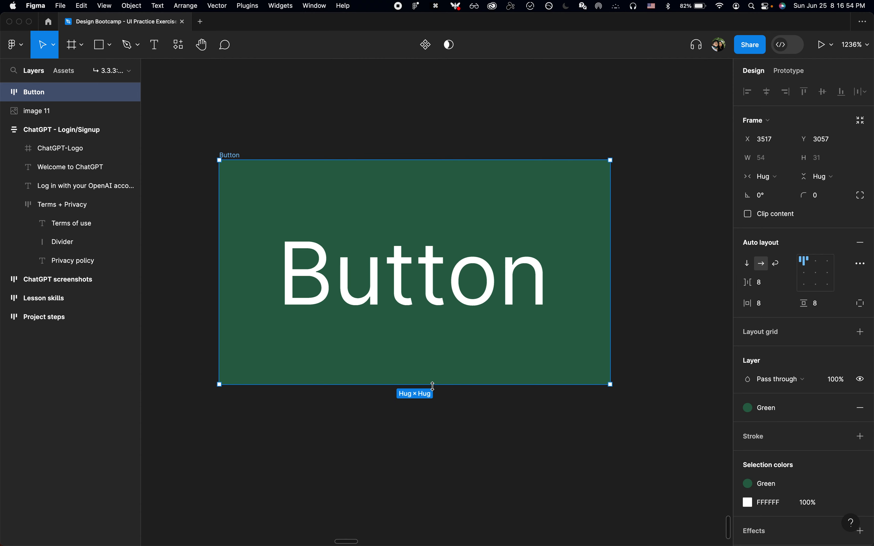
{"action": "scroll", "coordinate": [434, 385], "scroll_direction": "down", "scroll_amount": 10}
{"action": "scroll", "coordinate": [433, 386], "scroll_direction": "down", "scroll_amount": 5}
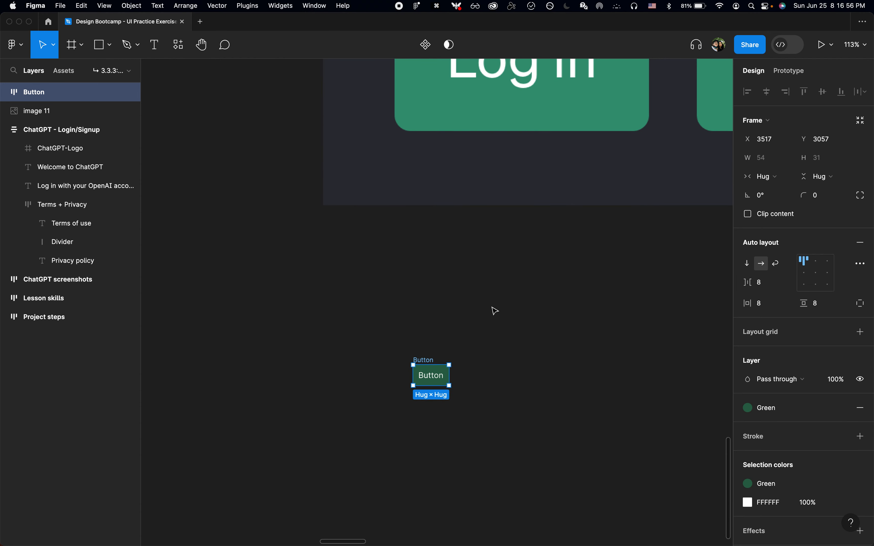
{"action": "scroll", "coordinate": [493, 309], "scroll_direction": "up", "scroll_amount": 3}
{"action": "scroll", "coordinate": [492, 309], "scroll_direction": "right", "scroll_amount": 3}
{"action": "scroll", "coordinate": [494, 310], "scroll_direction": "up", "scroll_amount": 1}
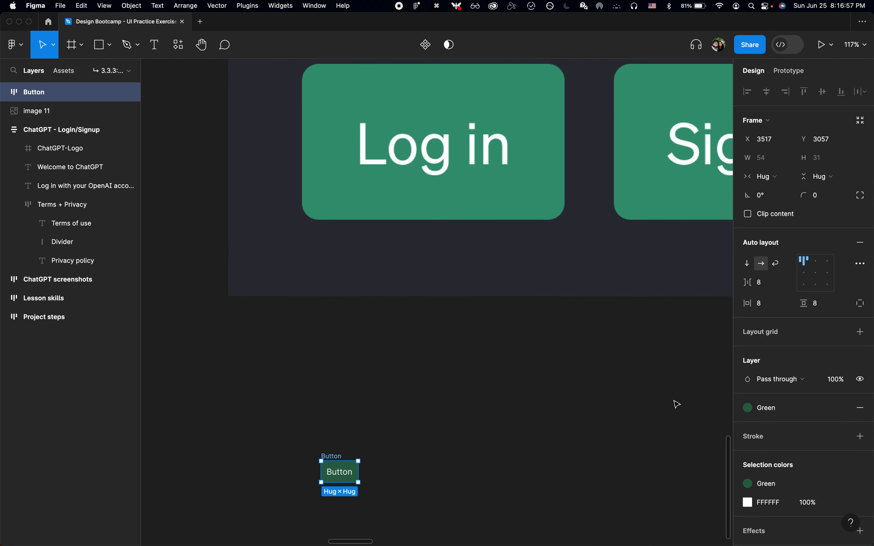
{"action": "left_click", "coordinate": [862, 409]}
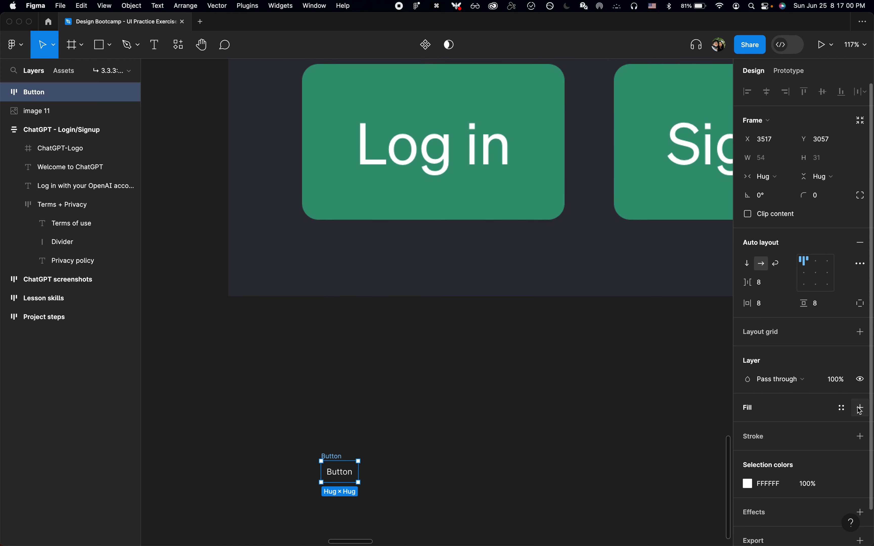
- Add a fill to the Button frame and sample the green of the Log in button image for it
{"action": "left_click", "coordinate": [862, 409]}
{"action": "left_click", "coordinate": [749, 432]}
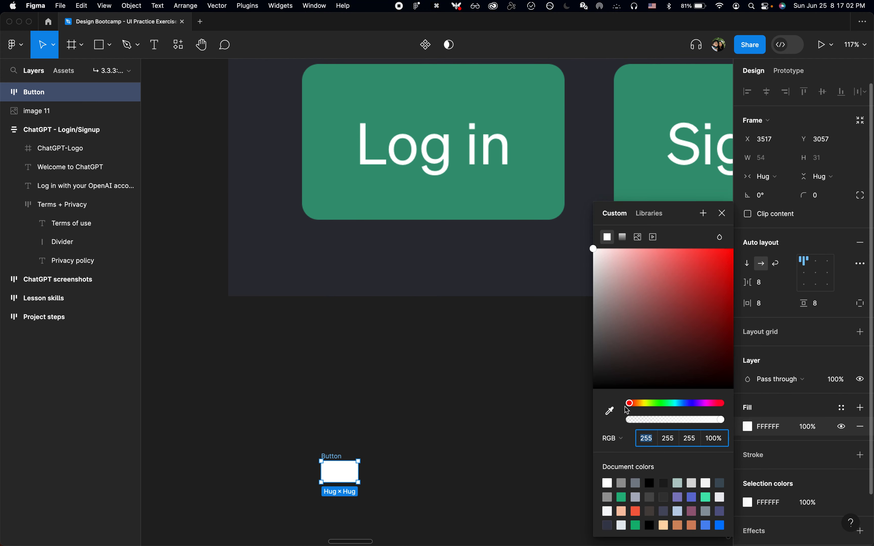
{"action": "left_click", "coordinate": [609, 411]}
{"action": "left_click", "coordinate": [526, 210]}
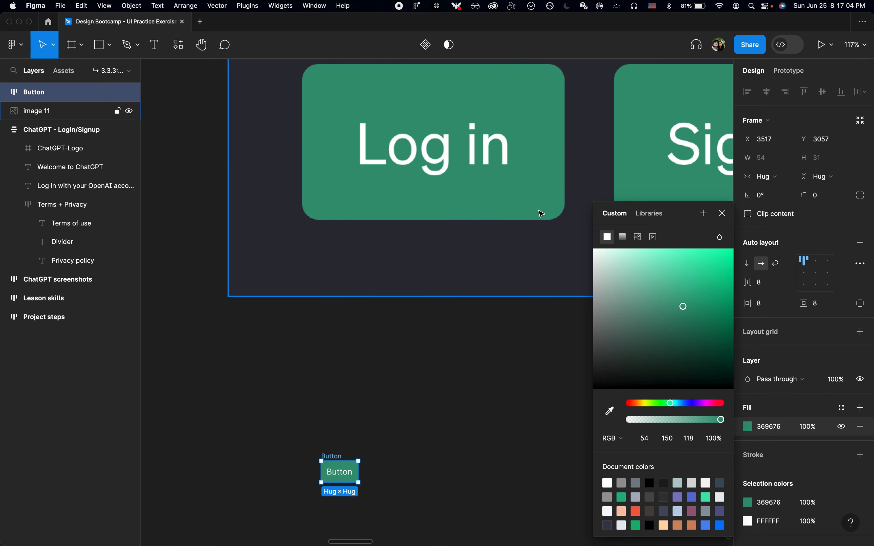
{"action": "left_click", "coordinate": [724, 216]}
{"action": "scroll", "coordinate": [396, 472], "scroll_direction": "down", "scroll_amount": 3}
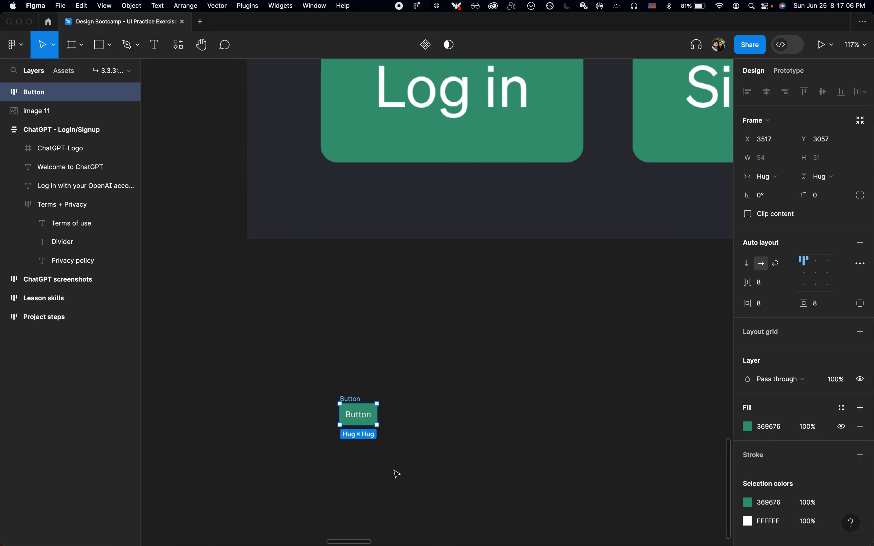
{"action": "left_click", "coordinate": [396, 472]}
- Switch to Chrome, inspect the Log in button and copy its hover background colour's RGB values 26,127,100
{"action": "key", "text": "super+Tab"}
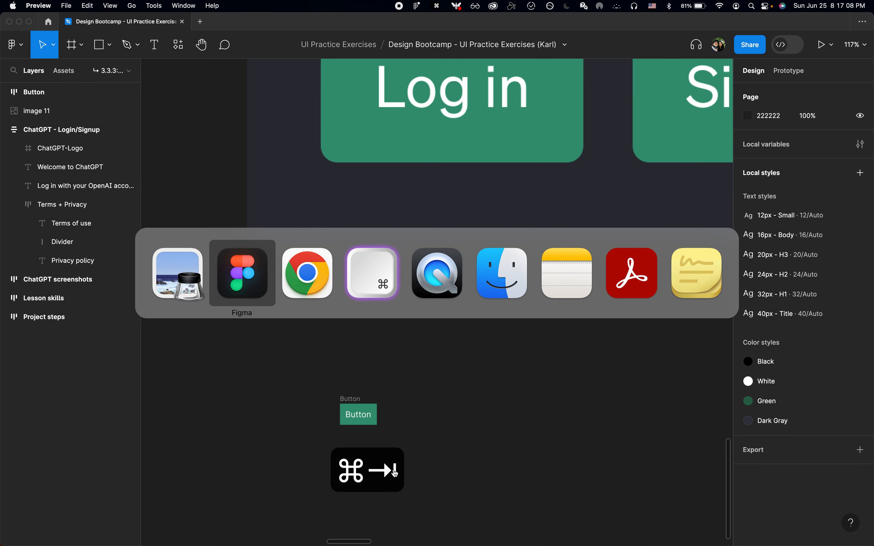
{"action": "key", "text": "super+Tab"}
{"action": "key", "text": "super+shift+c"}
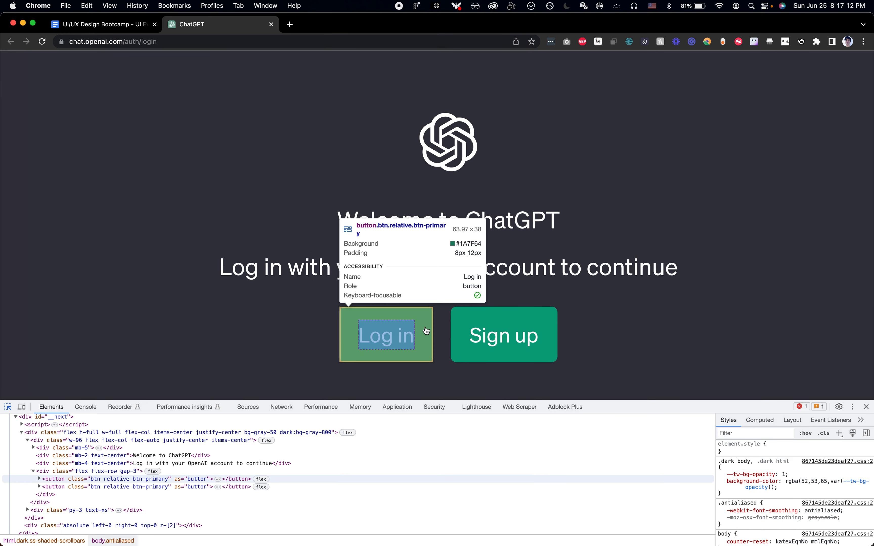
{"action": "left_click", "coordinate": [426, 331]}
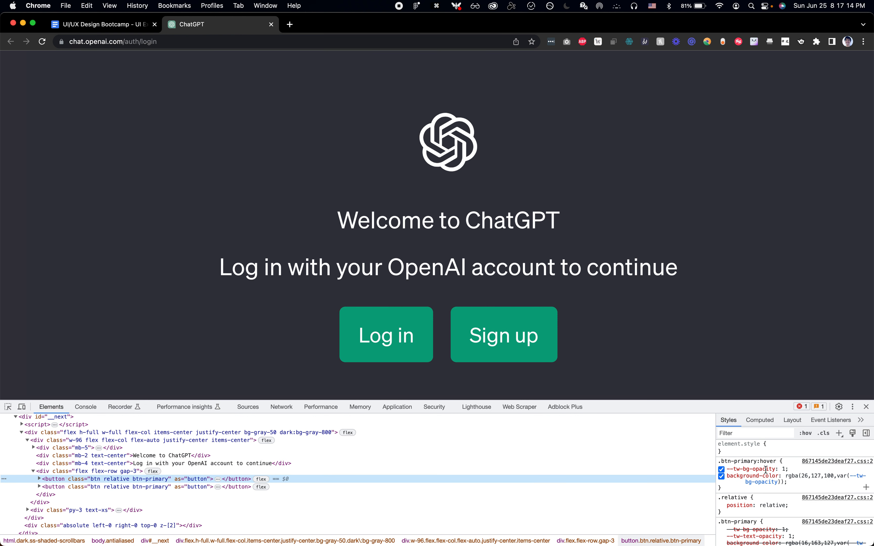
{"action": "double_click", "coordinate": [806, 477]}
{"action": "key", "text": "super+c"}
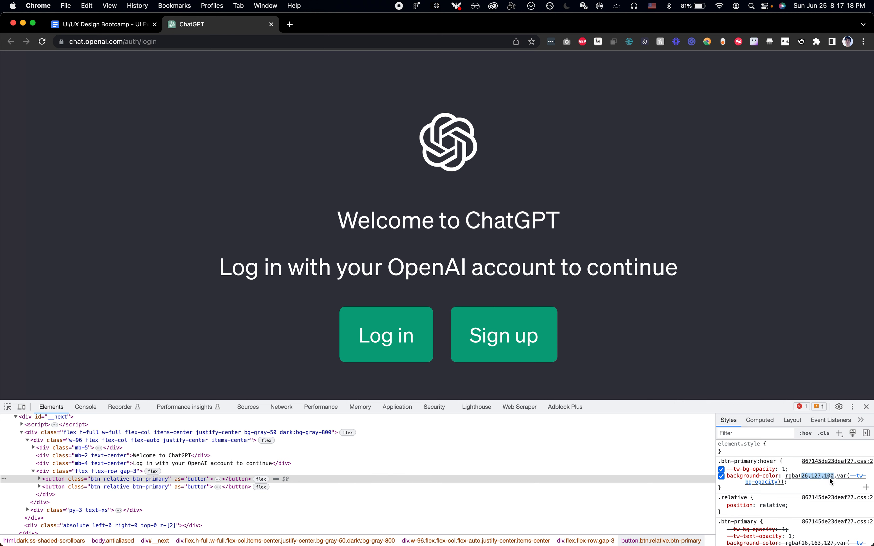
- Switch to Figma and set the red value of the Button frame's fill to 26, cutting the other pasted values
{"action": "key", "text": "super+Tab"}
{"action": "key", "text": "super+Tab"}
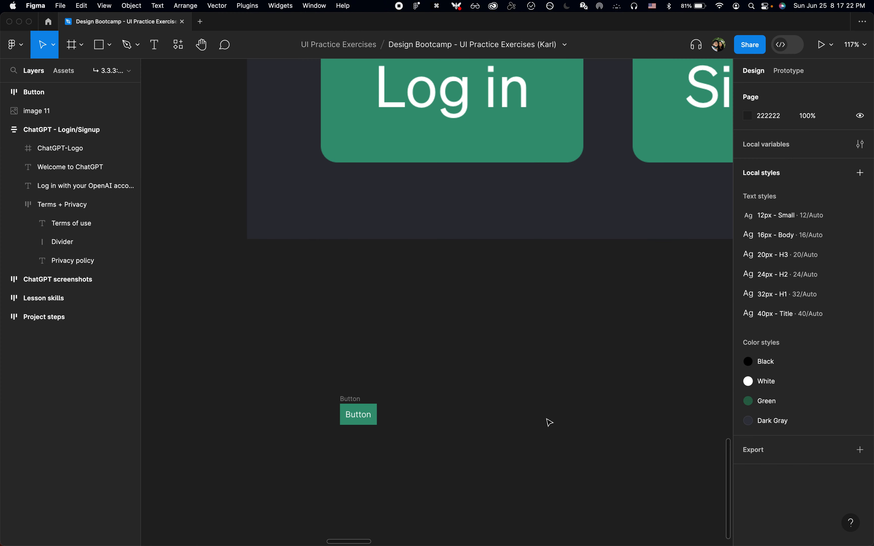
{"action": "left_click", "coordinate": [356, 420]}
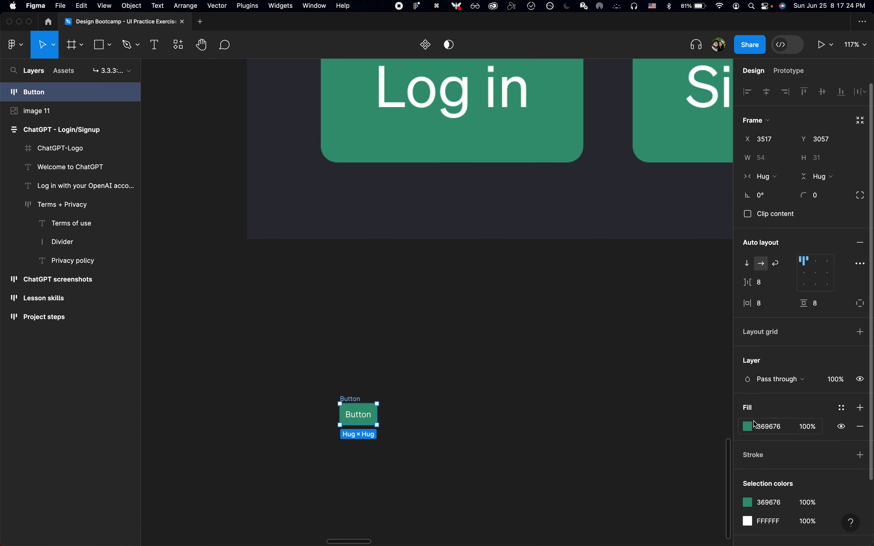
{"action": "left_click", "coordinate": [748, 427]}
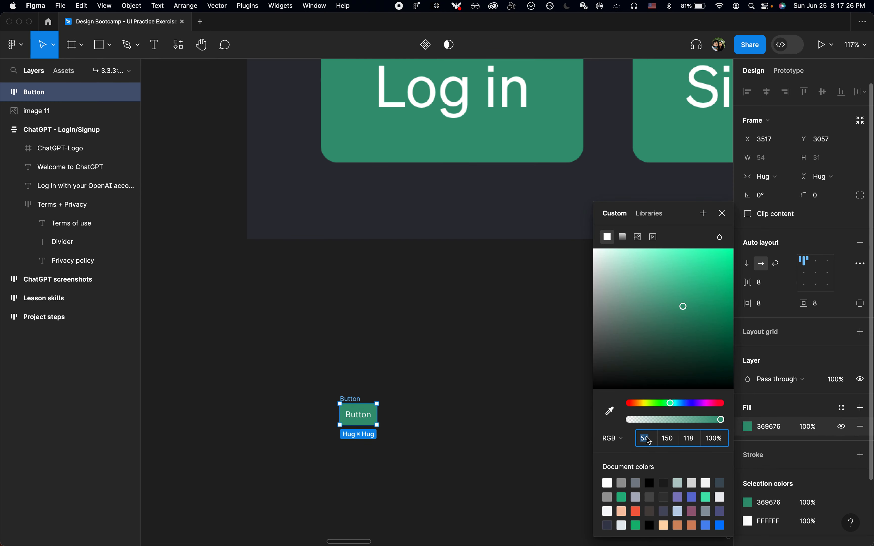
{"action": "key", "text": "super+v"}
{"action": "key", "text": "super+Left"}
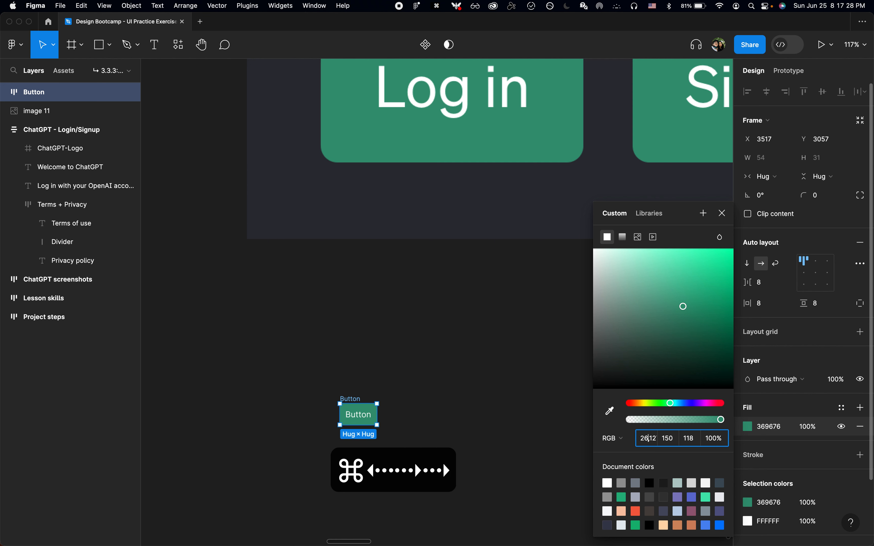
{"action": "key", "text": "shift+super+Right"}
{"action": "key", "text": "super+x"}
{"action": "key", "text": "Tab"}
- Paste the remaining colour values into the fill's green channel, keep 127 there and cut the rest
{"action": "key", "text": "super+v"}
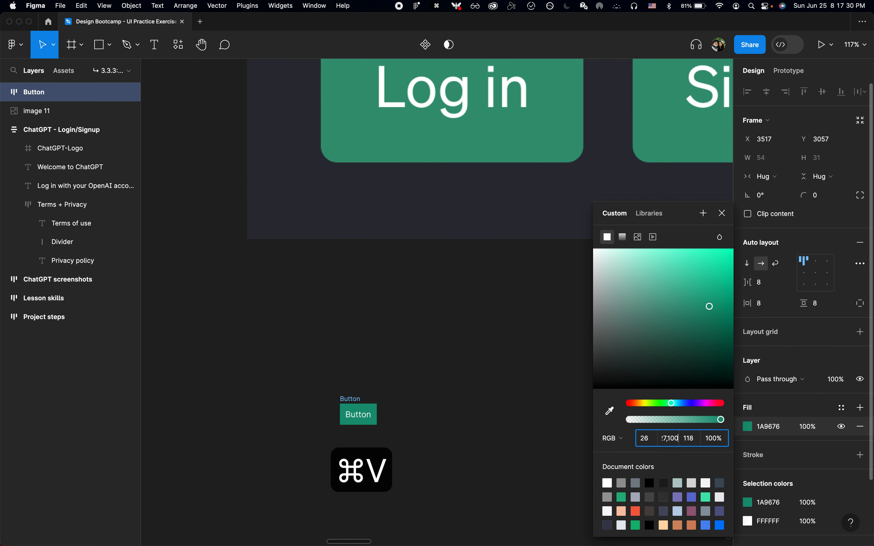
{"action": "key", "text": "super+Left"}
{"action": "key", "text": "Right"}
{"action": "key", "text": "Right"}
{"action": "key", "text": "Right"}
{"action": "key", "text": "Right"}
{"action": "key", "text": "Left"}
{"action": "key", "text": "Left"}
{"action": "key", "text": "Left"}
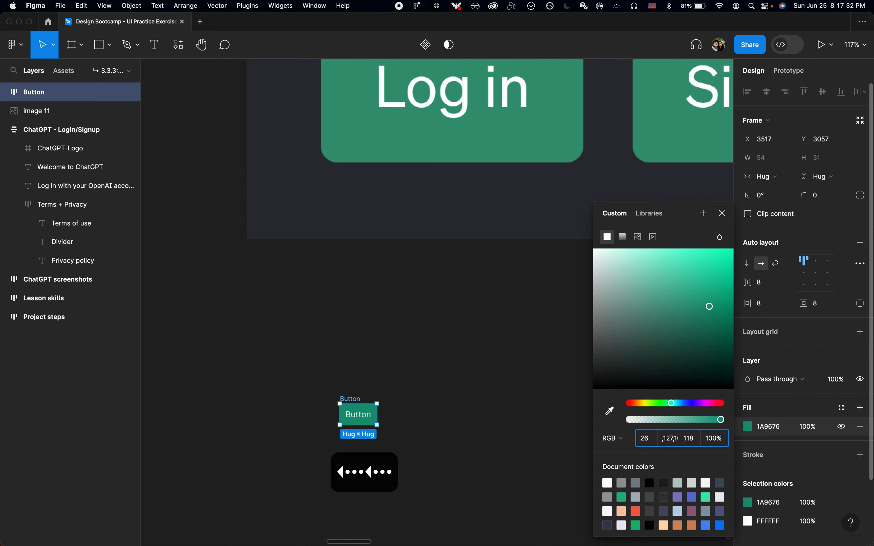
{"action": "key", "text": "BackSpace"}
{"action": "key", "text": "Right"}
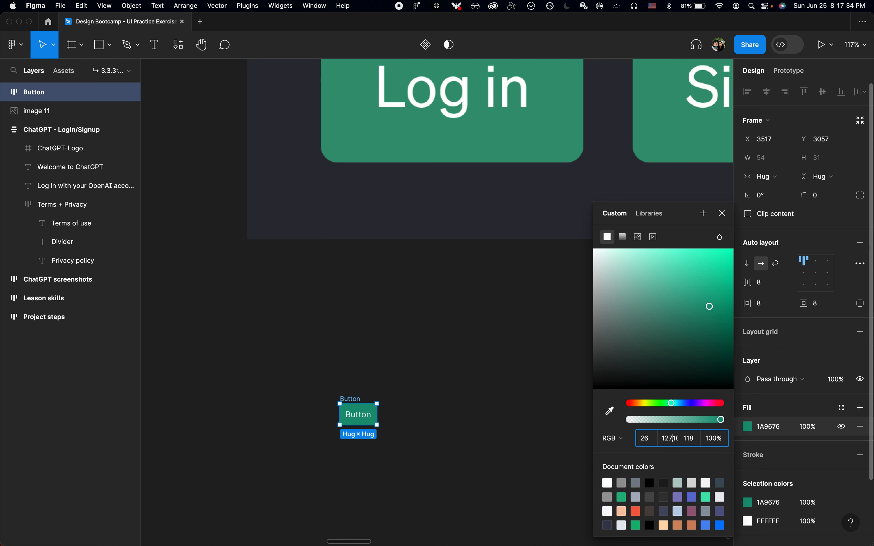
{"action": "key", "text": "shift+super+Right"}
{"action": "key", "text": "super+x"}
{"action": "key", "text": "BackSpace"}
- Set the blue value of the Button frame's fill to 100 and close the colour picker
{"action": "key", "text": "Tab"}
{"action": "key", "text": "super+v"}
{"action": "key", "text": "Return"}
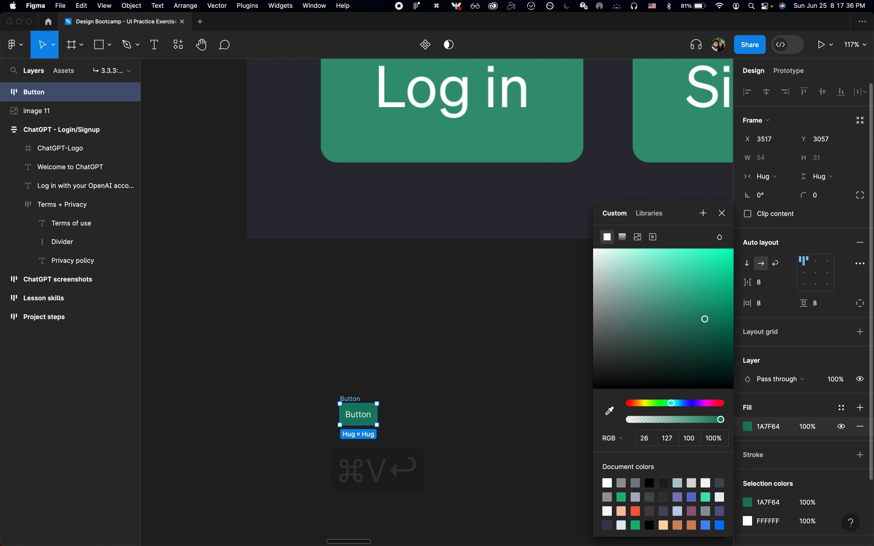
{"action": "left_click", "coordinate": [722, 213]}
- Switch to Chrome, inspect the Sign up button and check its padding in the computed box model
{"action": "key", "text": "super+Tab"}
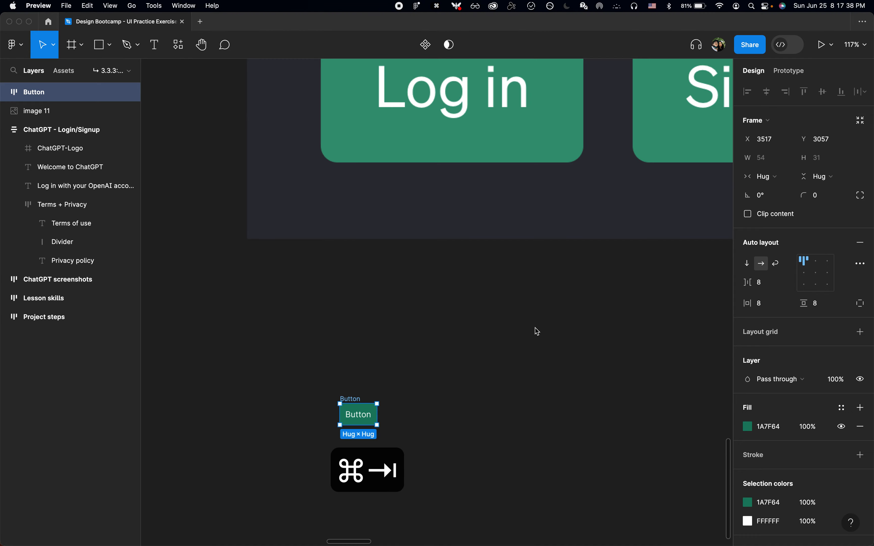
{"action": "key", "text": "super+Tab"}
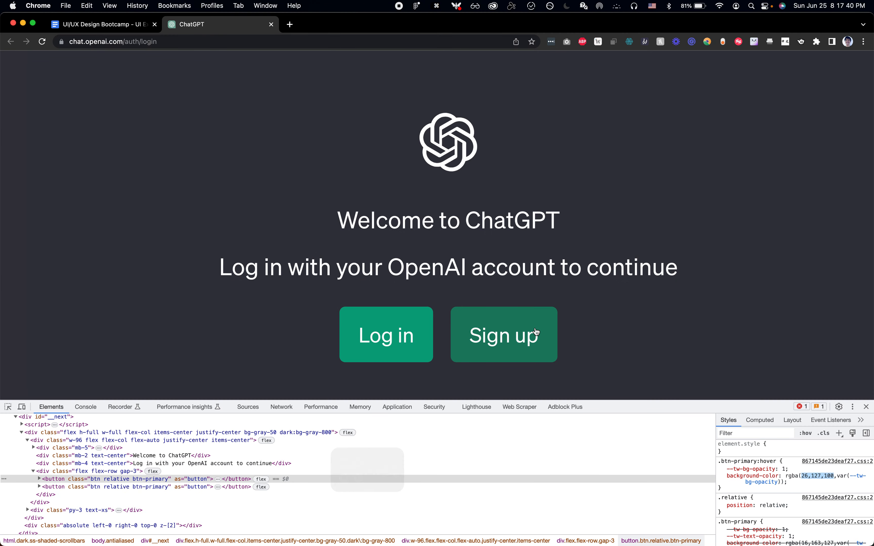
{"action": "key", "text": "shift+super+c"}
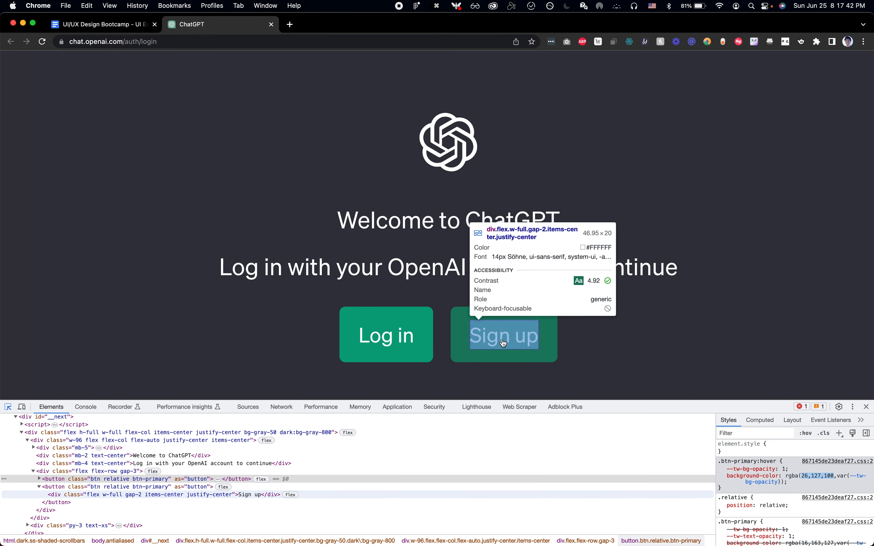
{"action": "left_click", "coordinate": [549, 342]}
{"action": "left_click", "coordinate": [760, 420]}
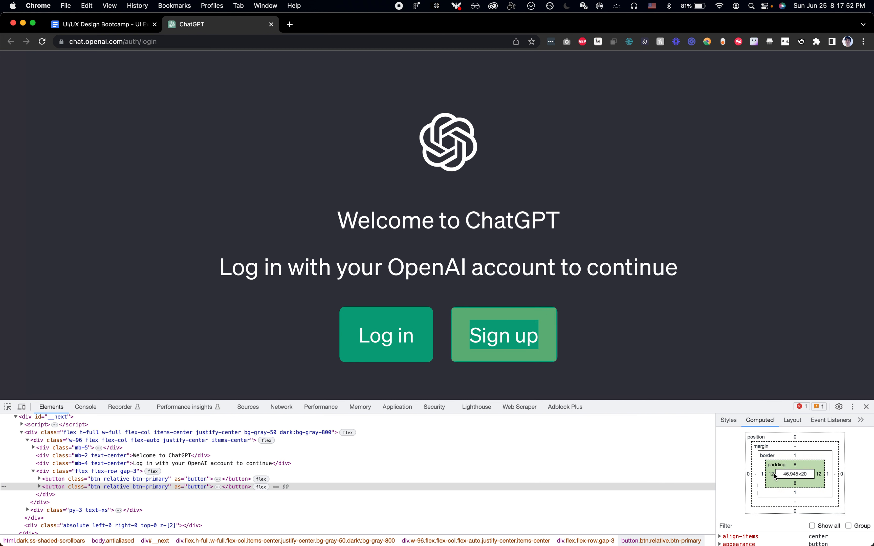
- Switch to Figma and set the Button frame's horizontal padding to 12
{"action": "key", "text": "super+Tab"}
{"action": "key", "text": "super+Tab"}
{"action": "key", "text": "super+Tab"}
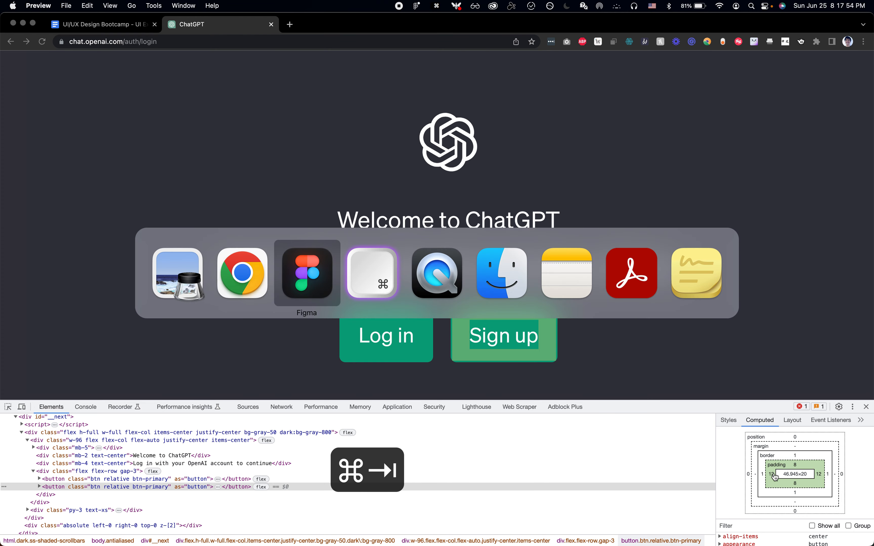
{"action": "key", "text": "shift+2"}
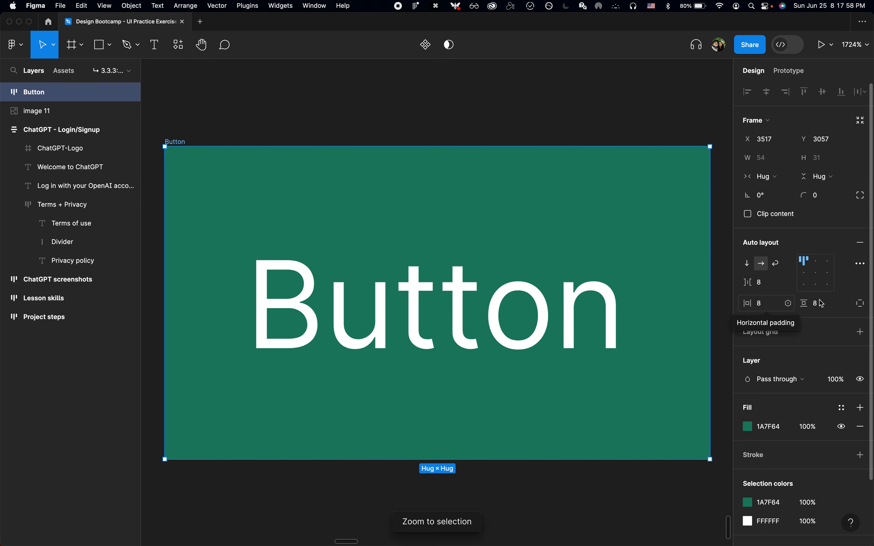
{"action": "left_click", "coordinate": [772, 306]}
{"action": "type", "text": "12"}
{"action": "key", "text": "Return"}
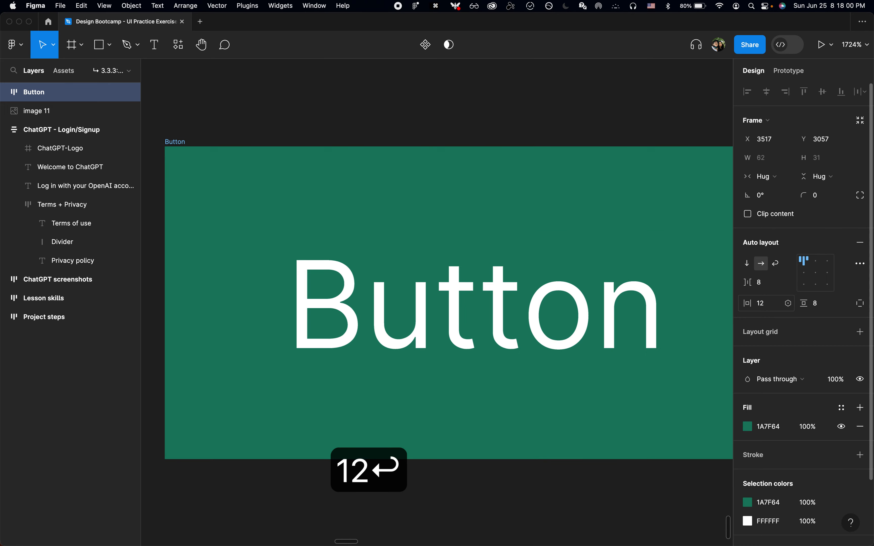
{"action": "scroll", "coordinate": [327, 233], "scroll_direction": "down", "scroll_amount": 5}
- Switch to Chrome, filter the Sign up button's computed properties by "border-" and enlarge the developer tools to read them
{"action": "key", "text": "super+Tab"}
{"action": "key", "text": "super+Tab"}
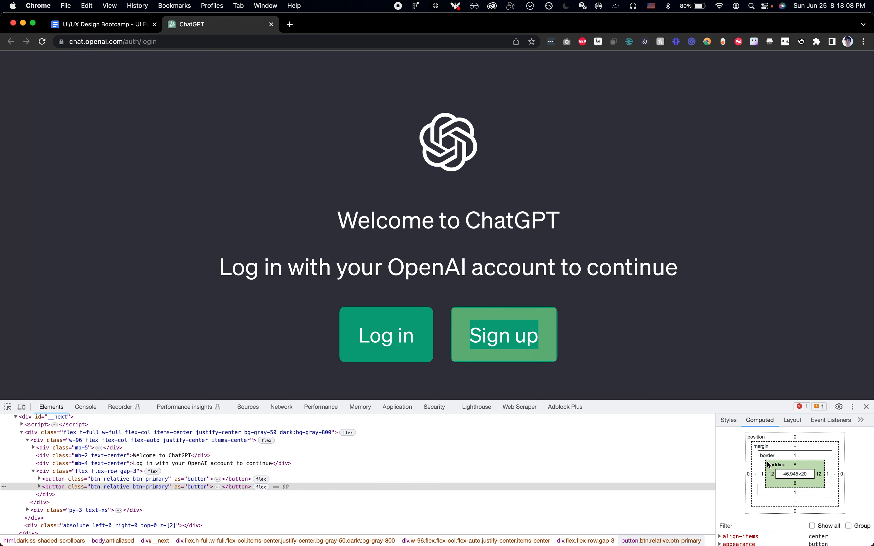
{"action": "left_click", "coordinate": [761, 523]}
{"action": "type", "text": "bor"}
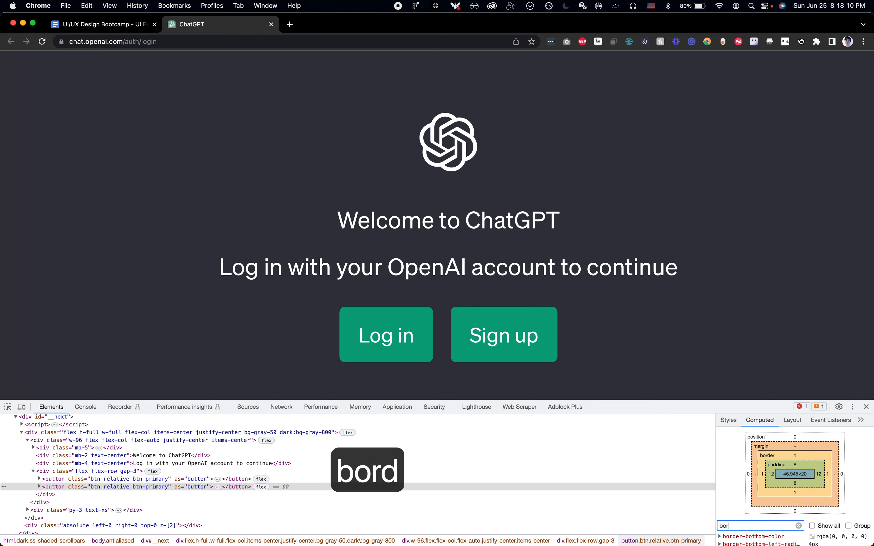
{"action": "type", "text": "der-radi"}
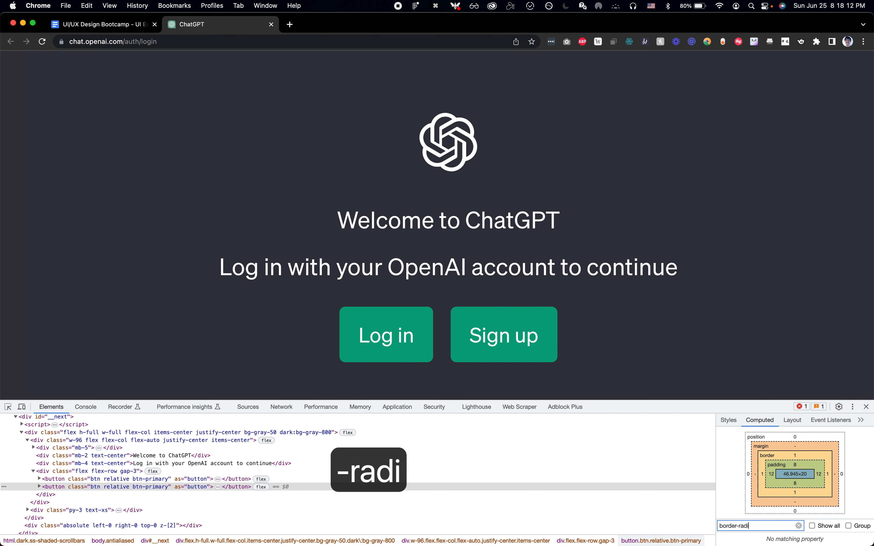
{"action": "key", "text": "alt+BackSpace"}
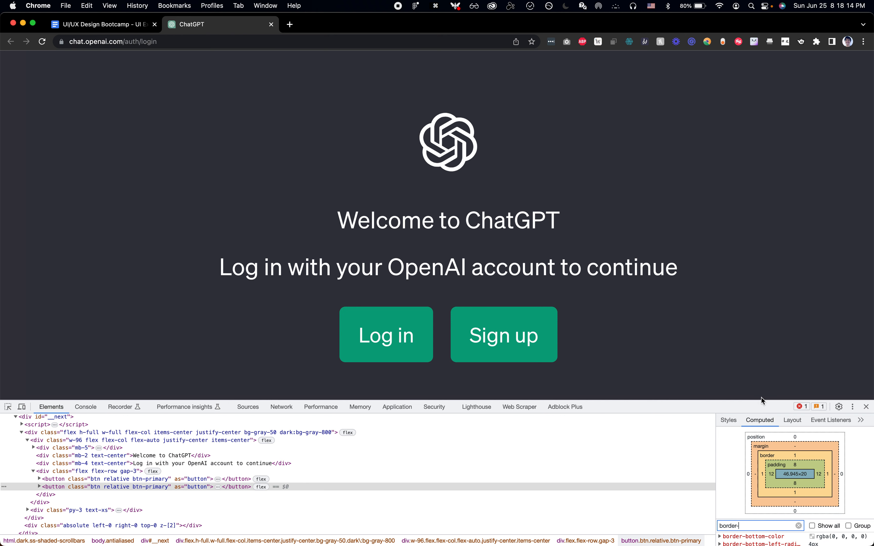
{"action": "left_click_drag", "start_coordinate": [762, 400], "coordinate": [762, 340]}
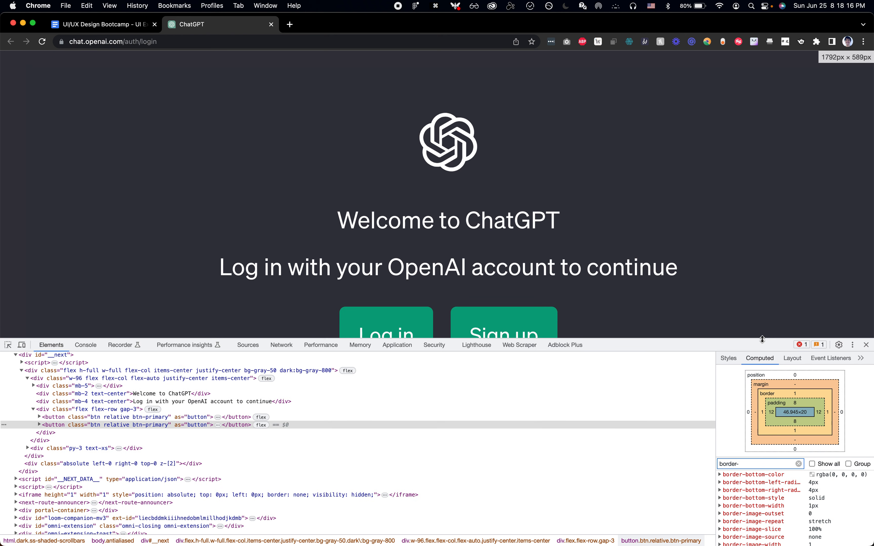
- Check the Sign up button's border-radius in its .btn style rule and return to the computed border properties
{"action": "left_click", "coordinate": [806, 483]}
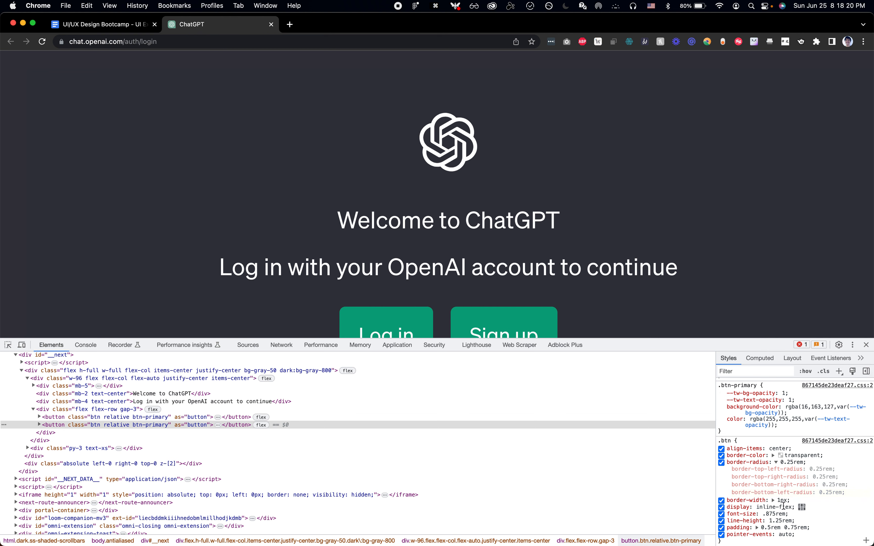
{"action": "scroll", "coordinate": [702, 262], "scroll_direction": "down", "scroll_amount": 3}
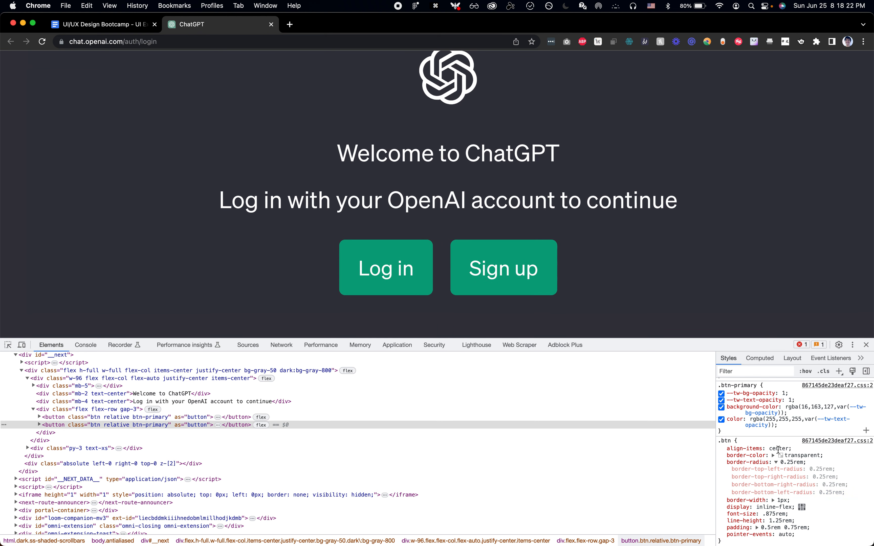
{"action": "scroll", "coordinate": [790, 466], "scroll_direction": "up", "scroll_amount": 1}
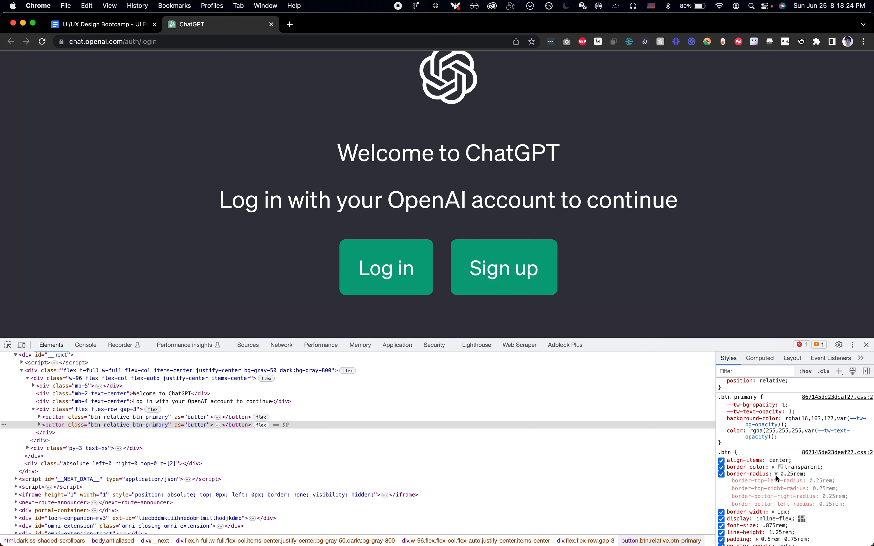
{"action": "left_click", "coordinate": [776, 475]}
{"action": "left_click", "coordinate": [761, 358]}
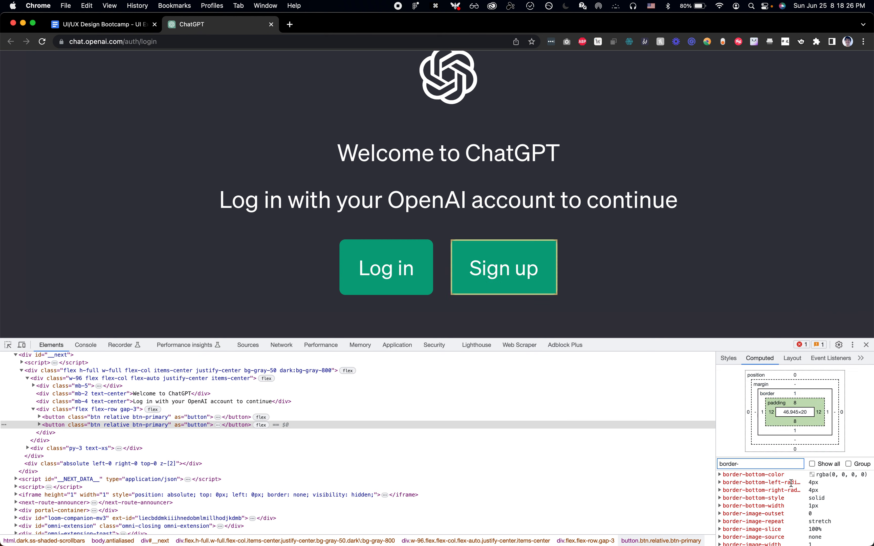
- Switch to Figma, set the Button frame's corner radius to 4 and deselect it
{"action": "key", "text": "super+Tab"}
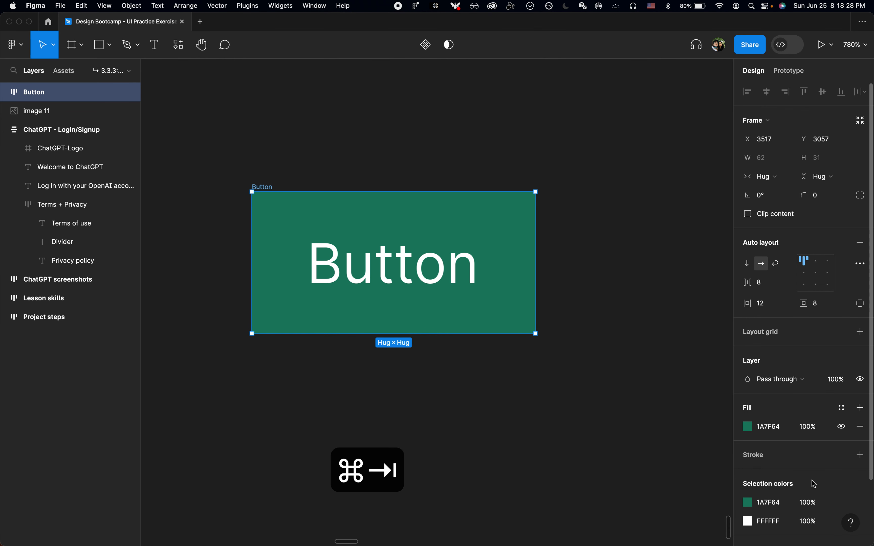
{"action": "left_click", "coordinate": [834, 195]}
{"action": "type", "text": "4"}
{"action": "key", "text": "Return"}
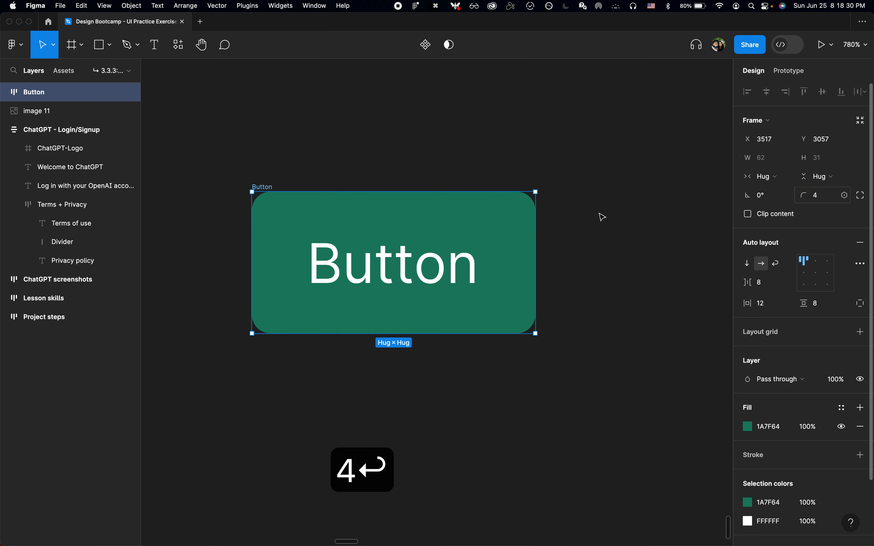
{"action": "left_click", "coordinate": [572, 219]}
{"action": "scroll", "coordinate": [572, 218], "scroll_direction": "down", "scroll_amount": 5}
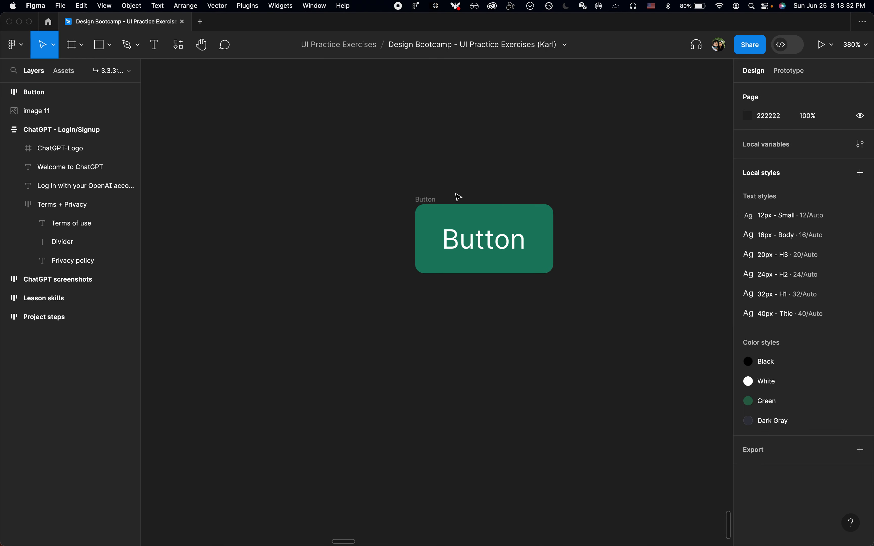
- Turn the Button frame into a component and deselect it
{"action": "left_click", "coordinate": [427, 199]}
{"action": "scroll", "coordinate": [433, 203], "scroll_direction": "down", "scroll_amount": 3}
{"action": "scroll", "coordinate": [435, 204], "scroll_direction": "up", "scroll_amount": 3}
{"action": "scroll", "coordinate": [434, 205], "scroll_direction": "right", "scroll_amount": 2}
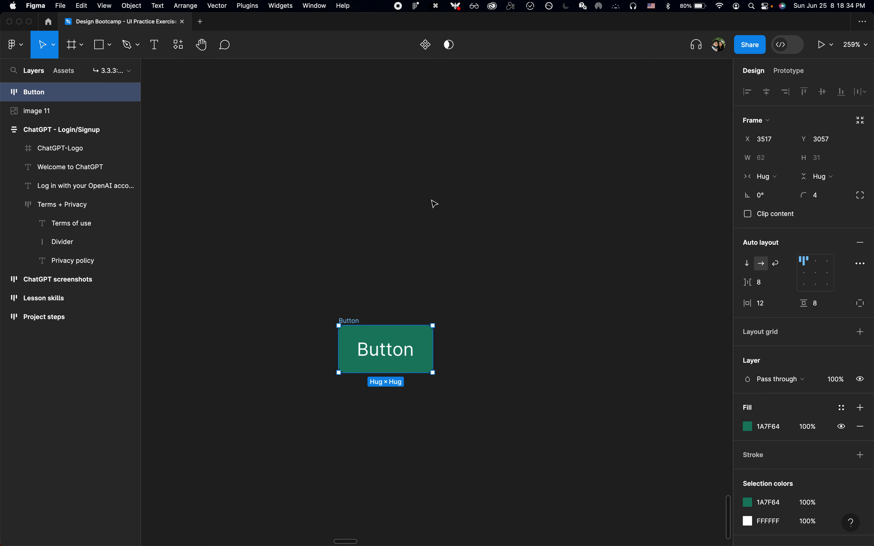
{"action": "scroll", "coordinate": [331, 353], "scroll_direction": "up", "scroll_amount": 4}
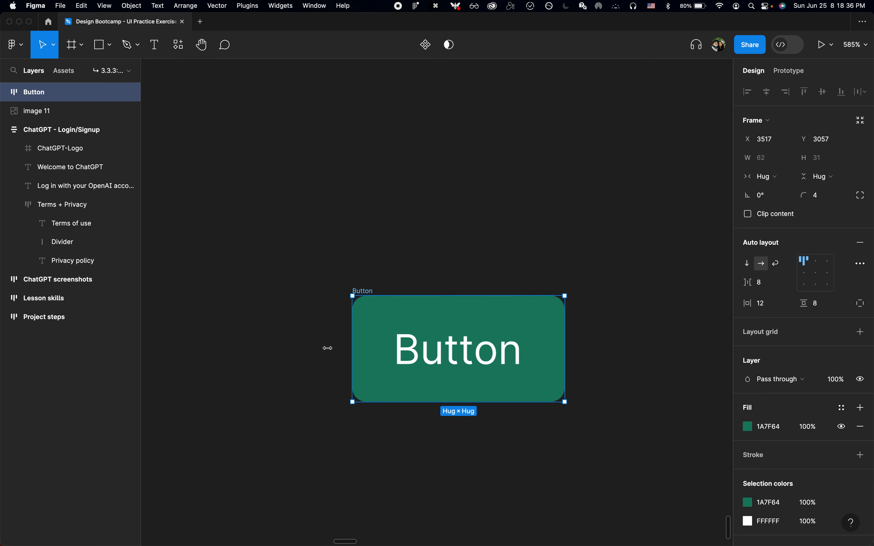
{"action": "scroll", "coordinate": [379, 337], "scroll_direction": "down", "scroll_amount": 2}
{"action": "scroll", "coordinate": [383, 339], "scroll_direction": "up", "scroll_amount": 2}
{"action": "scroll", "coordinate": [383, 340], "scroll_direction": "up", "scroll_amount": 1}
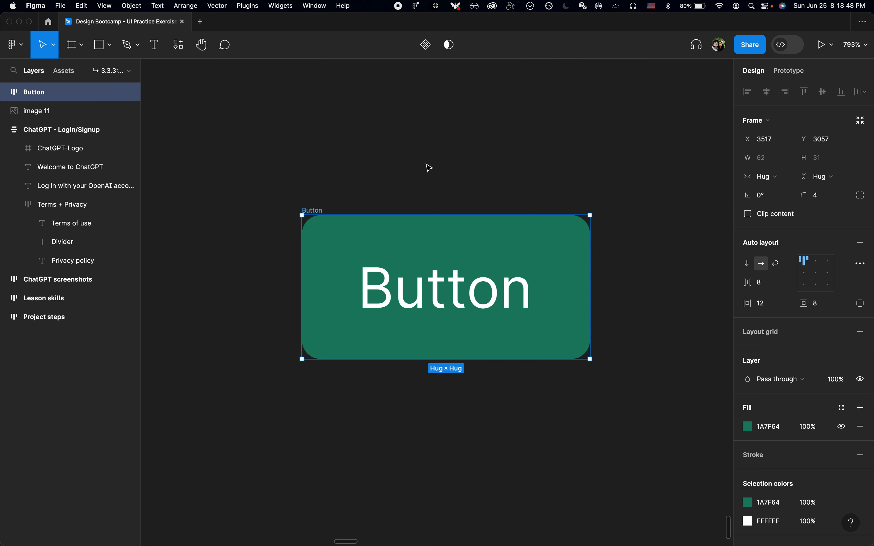
{"action": "key", "text": "alt+super+k"}
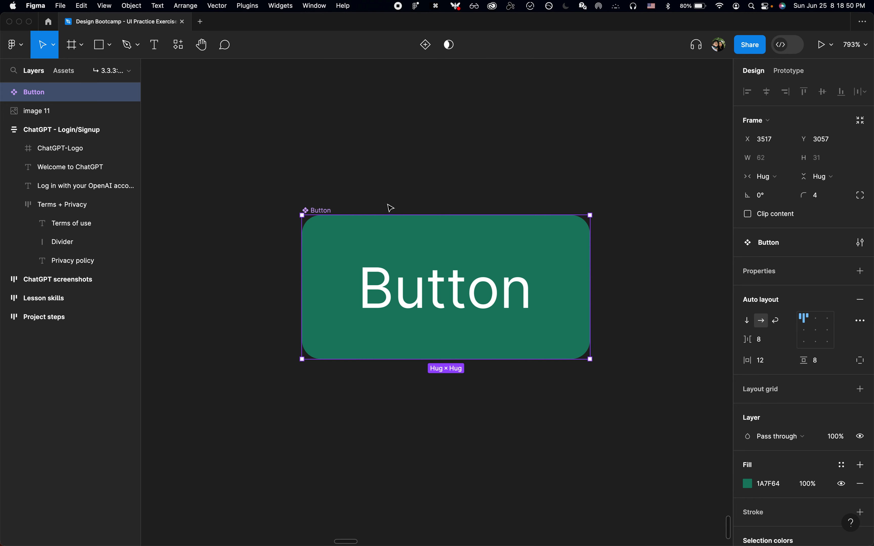
{"action": "scroll", "coordinate": [390, 259], "scroll_direction": "down", "scroll_amount": 5}
{"action": "left_click", "coordinate": [457, 189]}
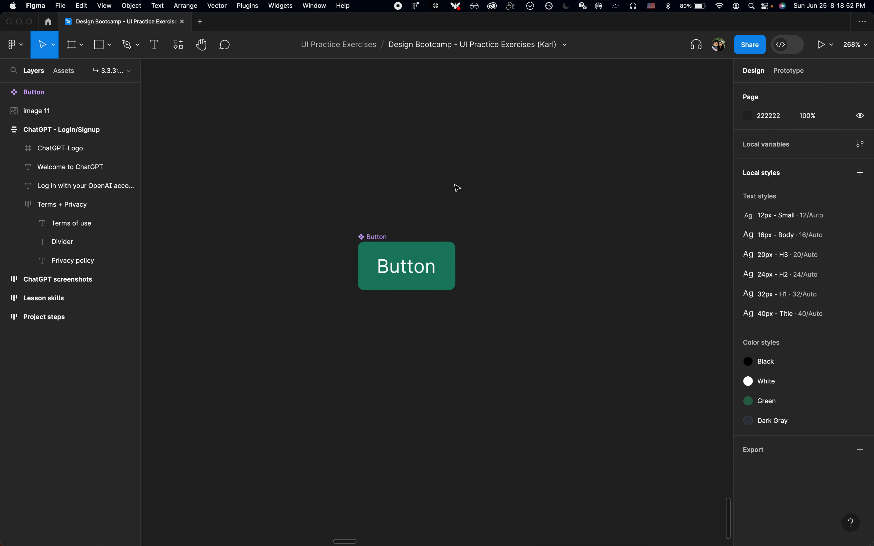
- Expand the file's page list and clear the selection of the Button component
{"action": "left_click", "coordinate": [301, 223]}
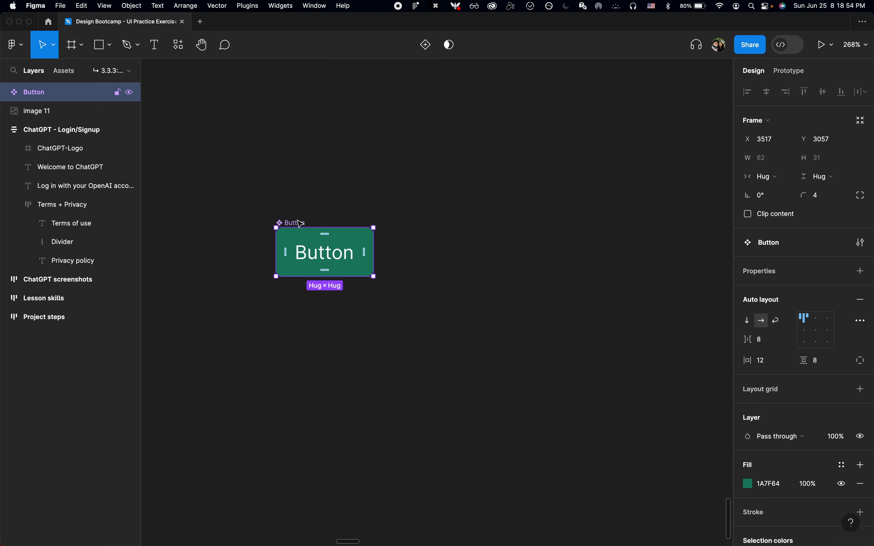
{"action": "left_click", "coordinate": [126, 73]}
{"action": "left_click", "coordinate": [239, 138]}
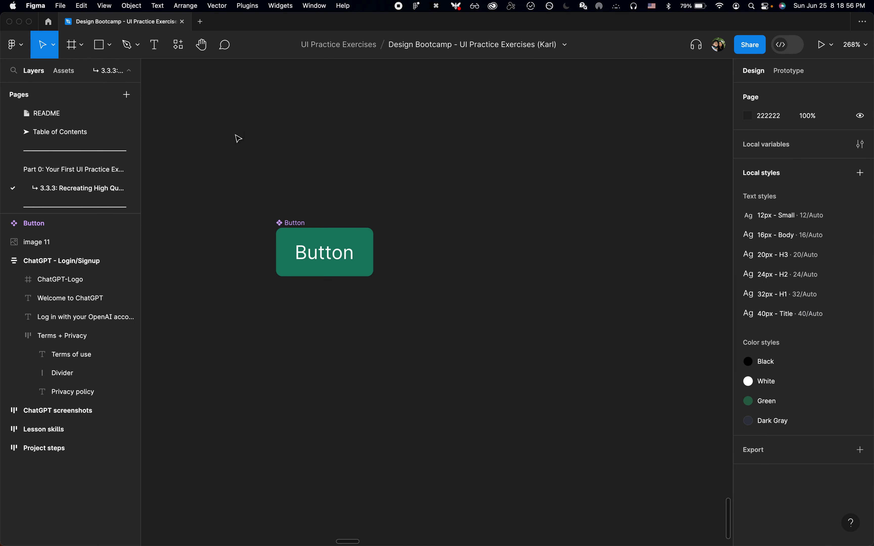
{"action": "scroll", "coordinate": [391, 174], "scroll_direction": "right", "scroll_amount": 3}
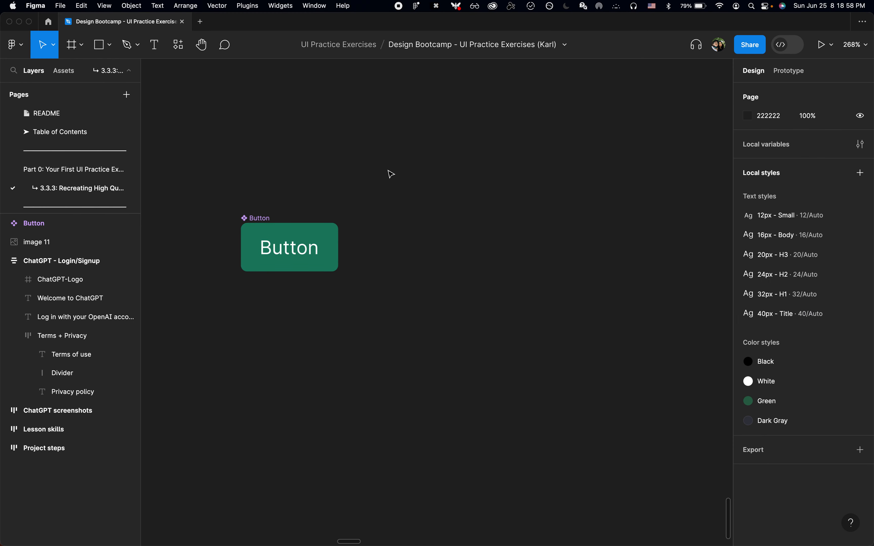
- Search the component libraries for "button", dismiss the search and reopen the component browser
{"action": "key", "text": "shift+i"}
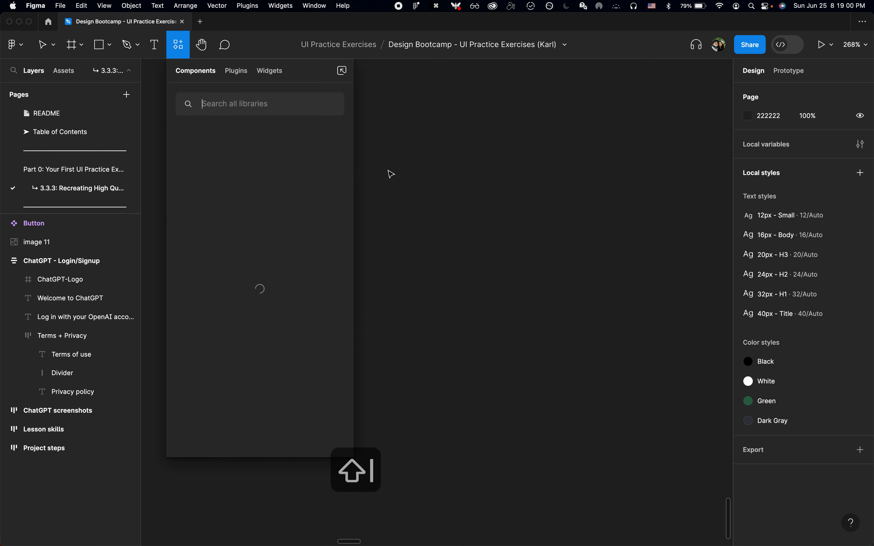
{"action": "type", "text": "button"}
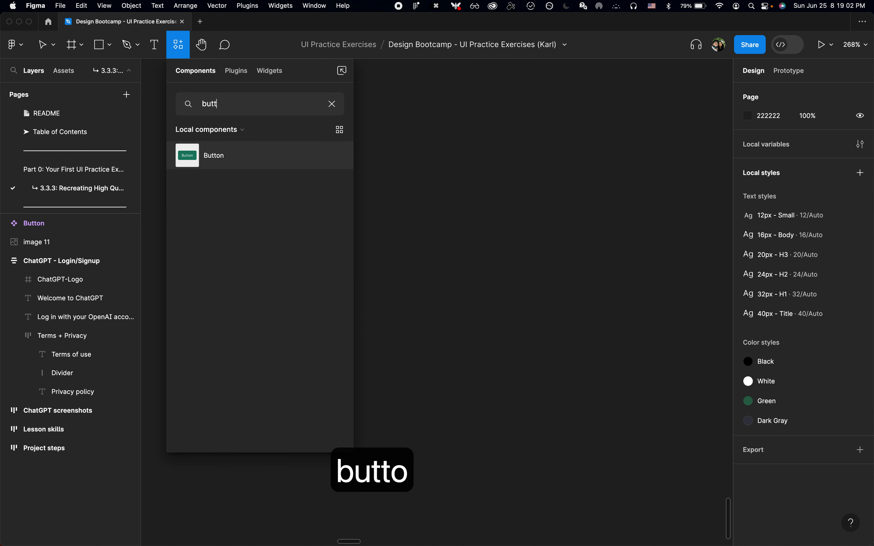
{"action": "key", "text": "Escape"}
{"action": "key", "text": "Escape"}
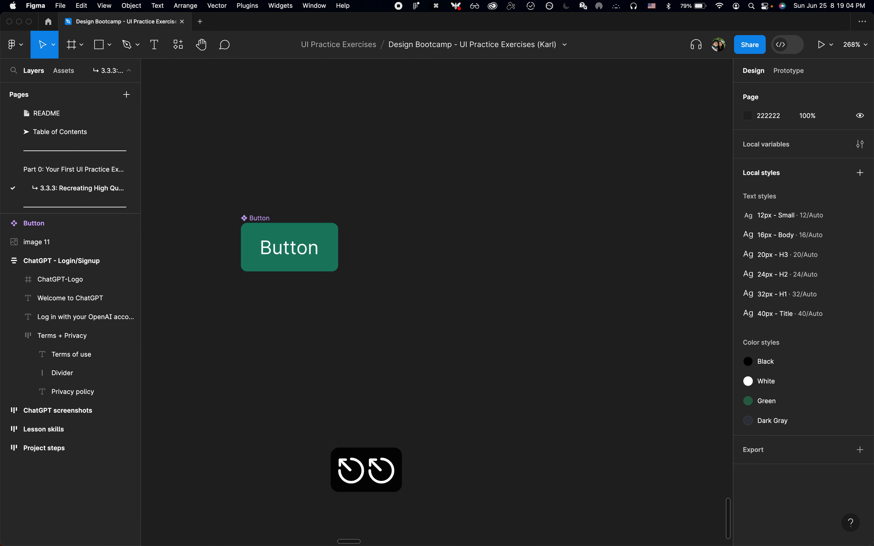
{"action": "left_click", "coordinate": [176, 48]}
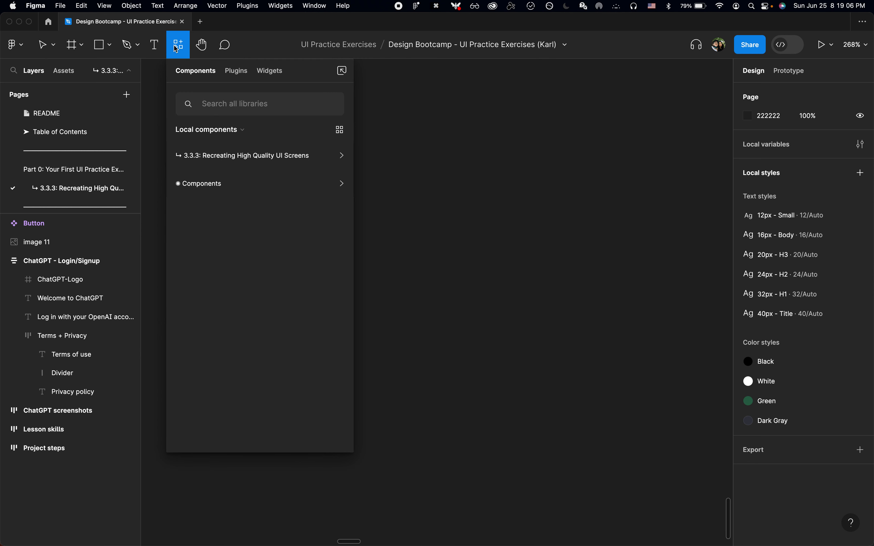
- Search the components for "button", place an instance of Button on the canvas and delete it again
{"action": "type", "text": "button"}
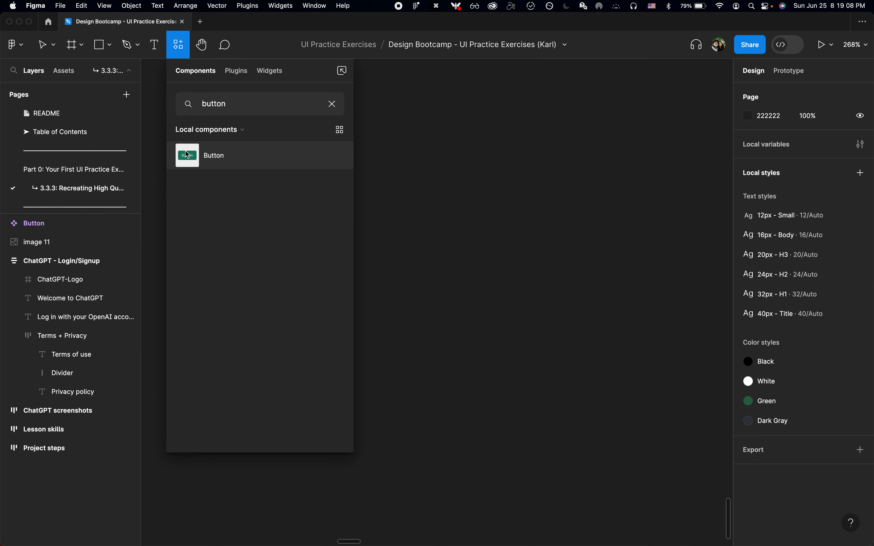
{"action": "left_click_drag", "start_coordinate": [188, 155], "coordinate": [529, 265]}
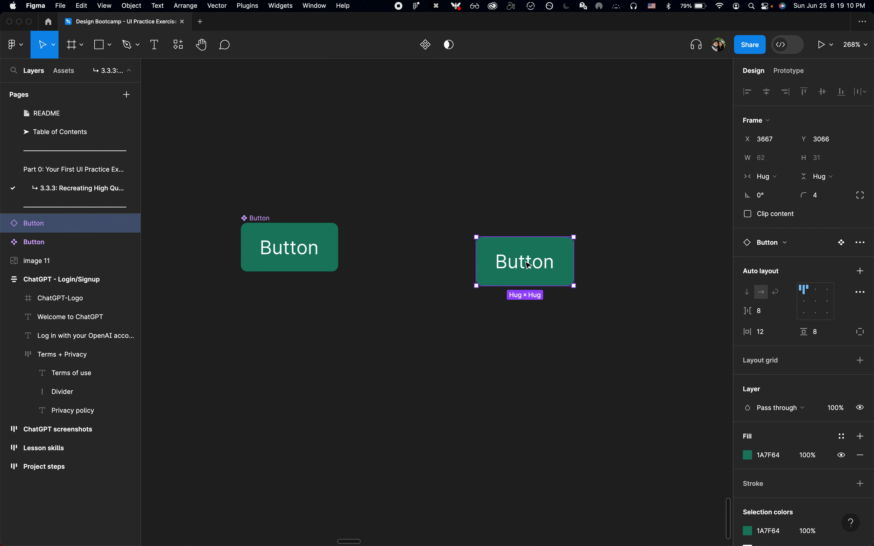
{"action": "left_click", "coordinate": [443, 285]}
{"action": "left_click", "coordinate": [514, 264]}
{"action": "key", "text": "BackSpace"}
- Insert another Button instance from the component browser and align its top edge with the main component
{"action": "key", "text": "shift+i"}
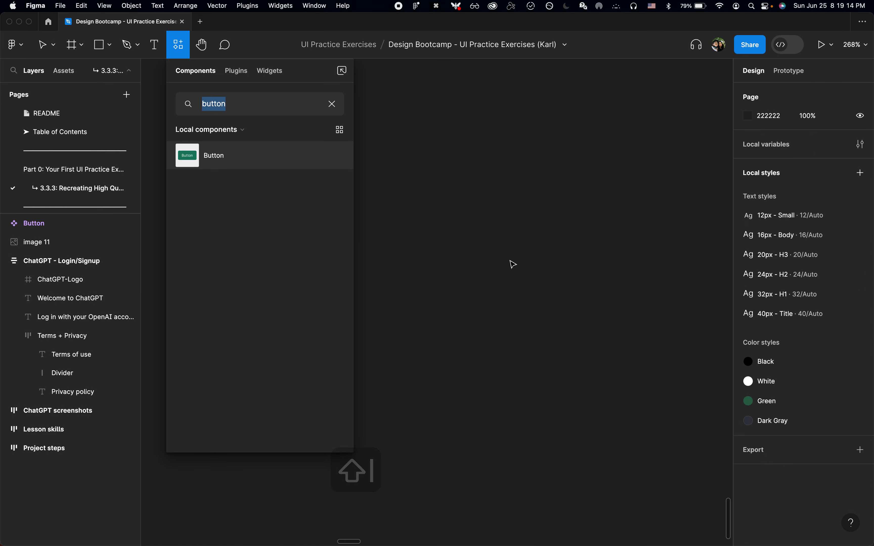
{"action": "key", "text": "Return"}
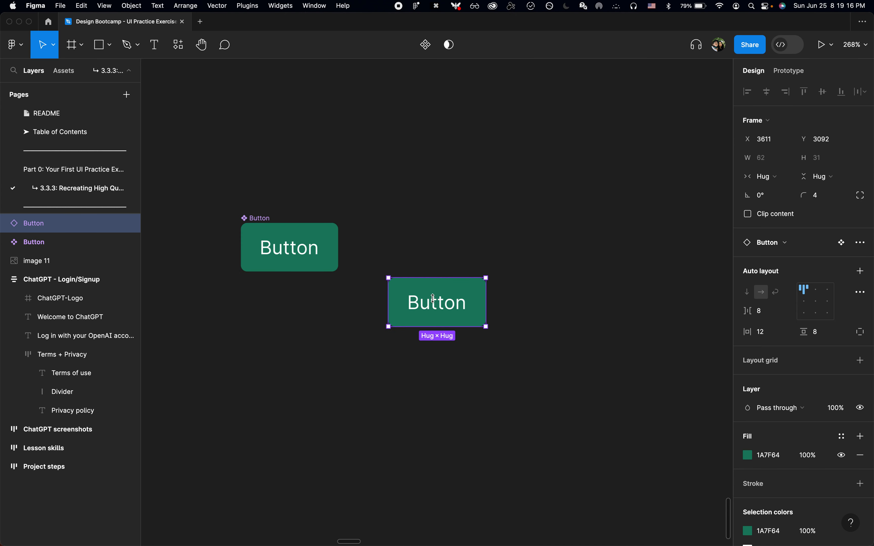
{"action": "scroll", "coordinate": [419, 311], "scroll_direction": "up", "scroll_amount": 5}
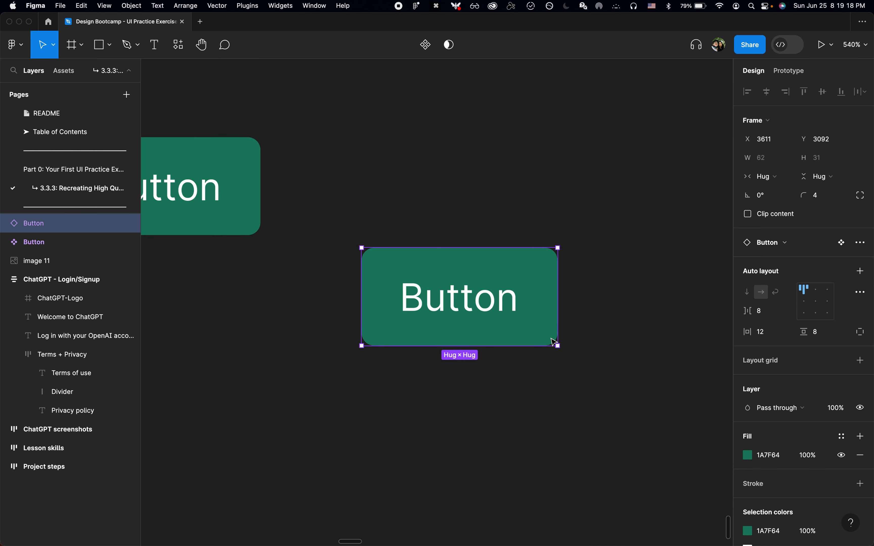
{"action": "scroll", "coordinate": [556, 342], "scroll_direction": "down", "scroll_amount": 5}
{"action": "scroll", "coordinate": [551, 340], "scroll_direction": "up", "scroll_amount": 2}
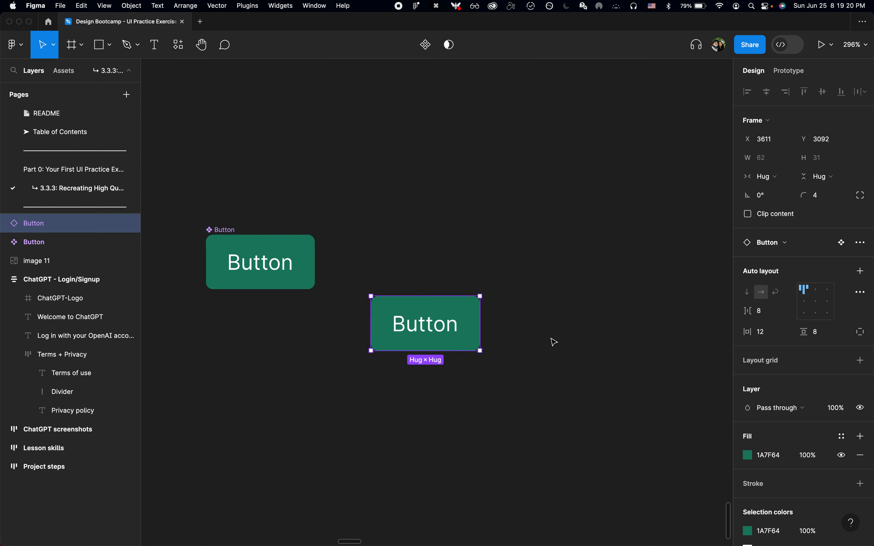
{"action": "left_click", "coordinate": [233, 231], "text": "shift"}
{"action": "key", "text": "alt+w"}
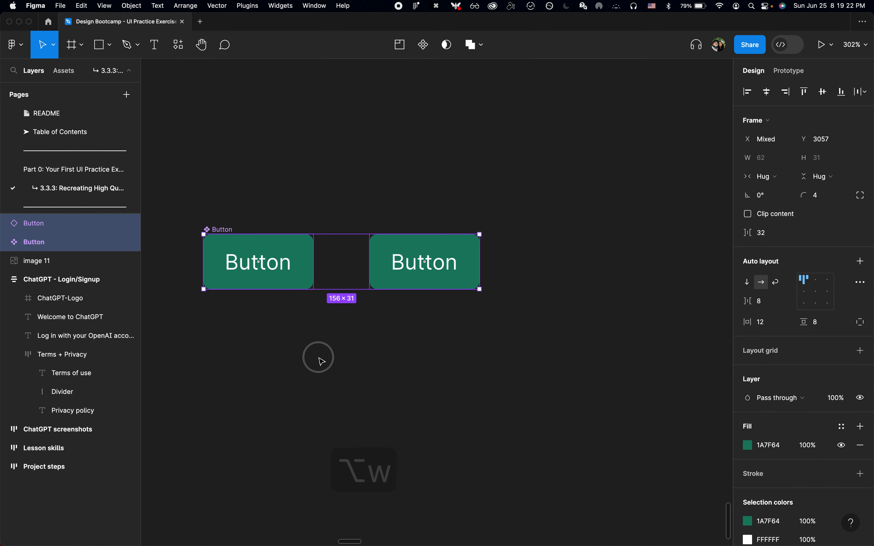
- Compare the properties of the main Button component and its instance by inspecting each in turn
{"action": "left_click", "coordinate": [320, 360]}
{"action": "scroll", "coordinate": [322, 361], "scroll_direction": "up", "scroll_amount": 1}
{"action": "scroll", "coordinate": [322, 361], "scroll_direction": "up", "scroll_amount": 3}
{"action": "scroll", "coordinate": [322, 361], "scroll_direction": "left", "scroll_amount": 2}
{"action": "left_click", "coordinate": [592, 200]}
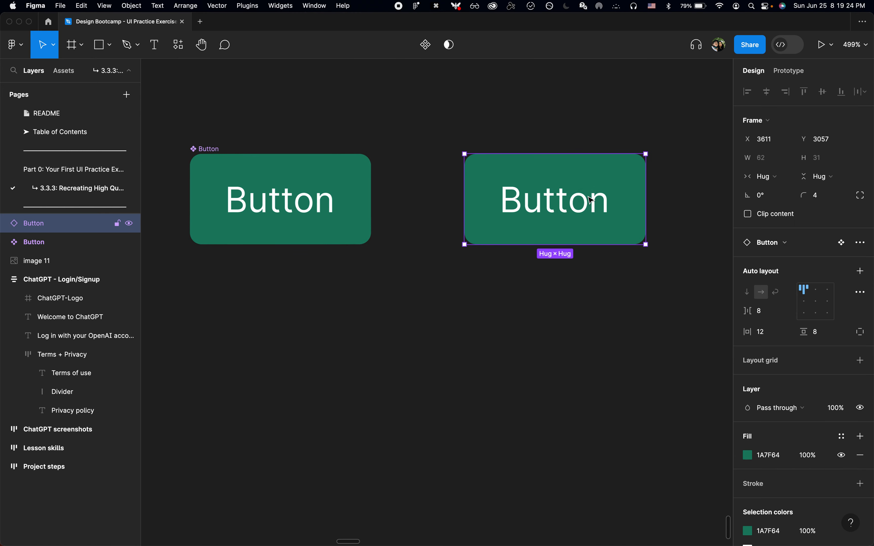
{"action": "left_click", "coordinate": [261, 190]}
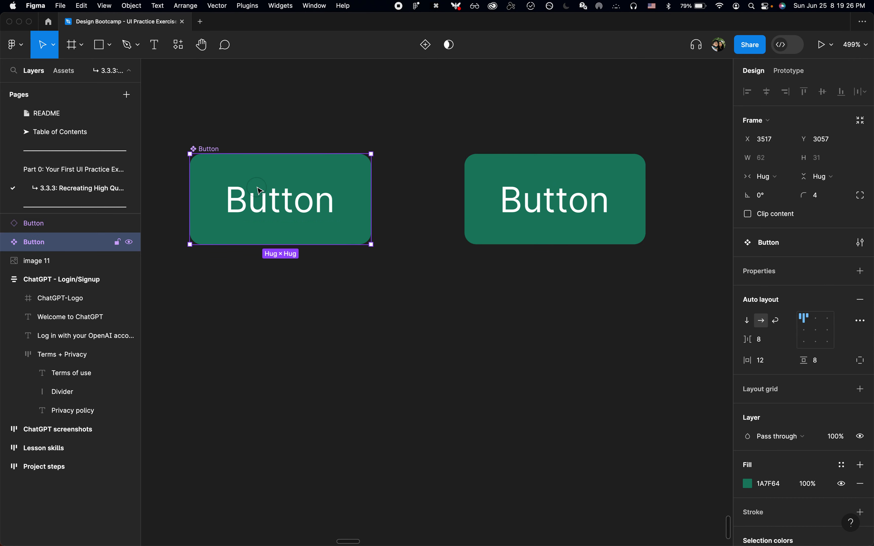
{"action": "left_click", "coordinate": [577, 231]}
{"action": "scroll", "coordinate": [576, 231], "scroll_direction": "down", "scroll_amount": 5}
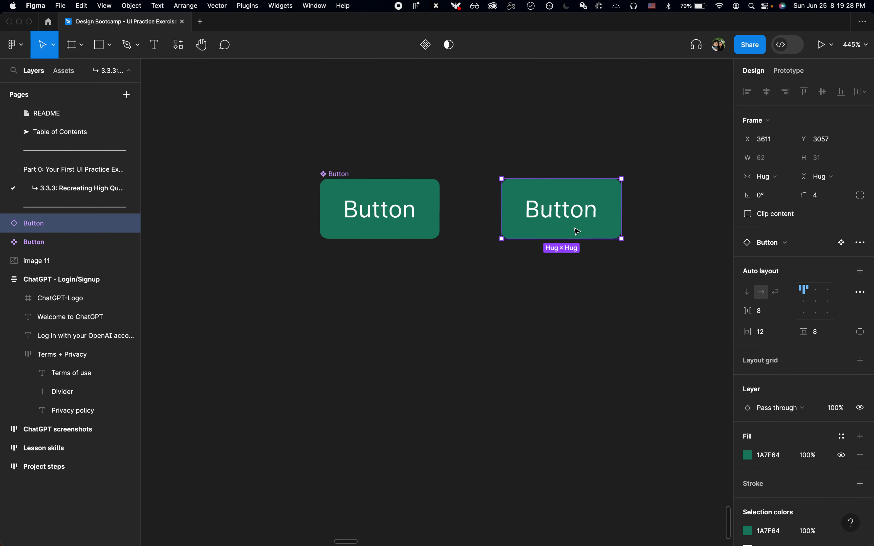
- Duplicate the Button instance directly beside itself in the same row, and select both instances together
{"action": "left_click_drag", "start_coordinate": [513, 228], "coordinate": [607, 228]}
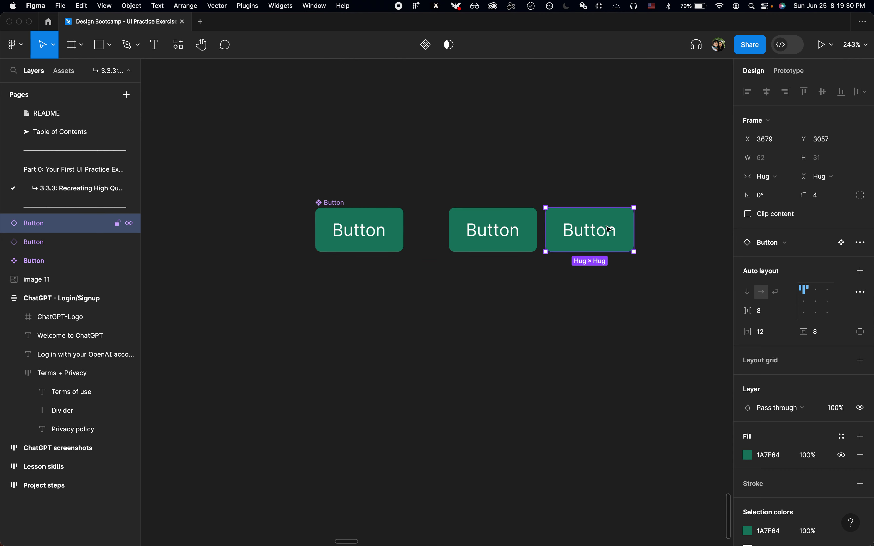
{"action": "left_click", "coordinate": [404, 261]}
{"action": "scroll", "coordinate": [438, 223], "scroll_direction": "up", "scroll_amount": 2}
{"action": "scroll", "coordinate": [437, 223], "scroll_direction": "up", "scroll_amount": 1}
{"action": "left_click_drag", "start_coordinate": [490, 176], "coordinate": [652, 247]}
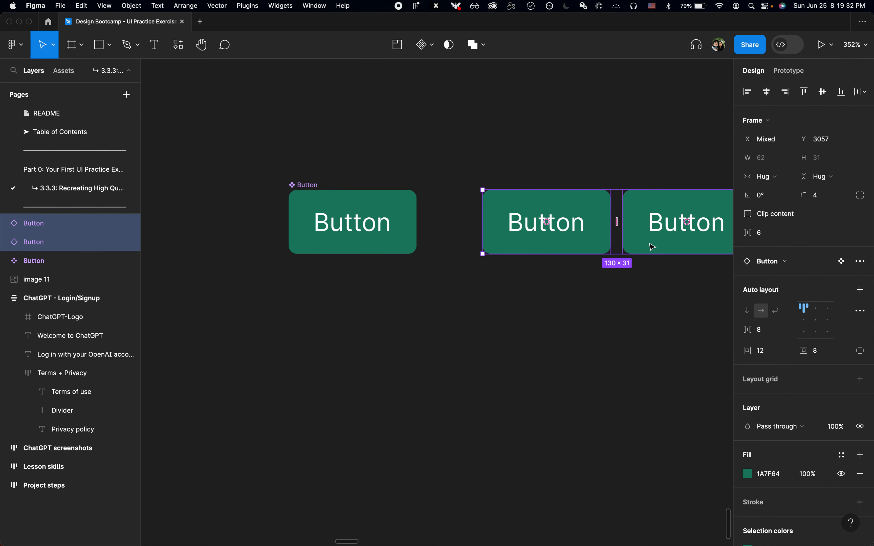
- Change the main Button component's fill to light mint BDF2E4, darken it to black 000000, and deselect it
{"action": "left_click", "coordinate": [282, 186]}
{"action": "scroll", "coordinate": [293, 188], "scroll_direction": "right", "scroll_amount": 3}
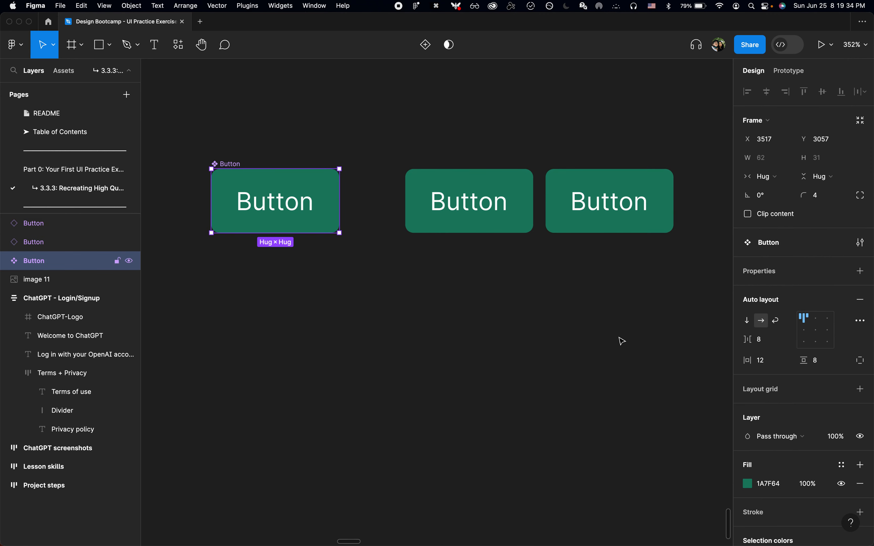
{"action": "scroll", "coordinate": [774, 470], "scroll_direction": "down", "scroll_amount": 3}
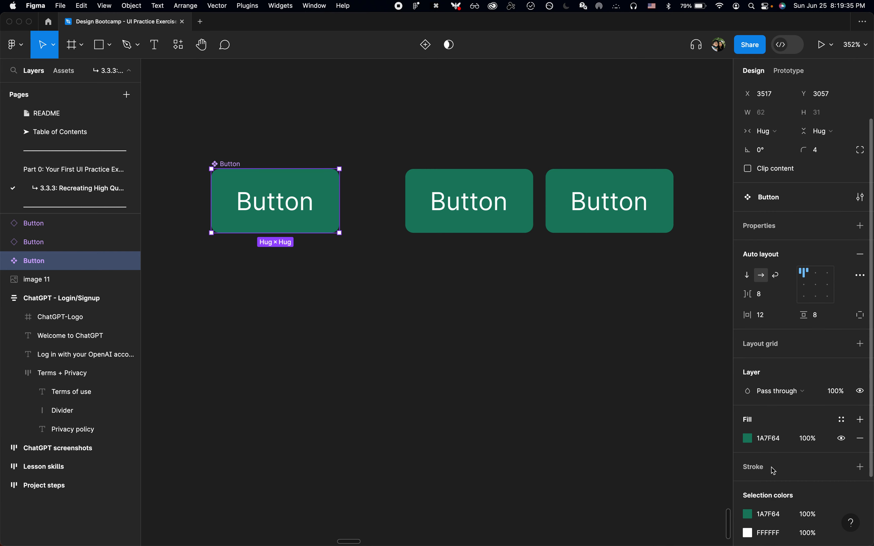
{"action": "left_click", "coordinate": [750, 440]}
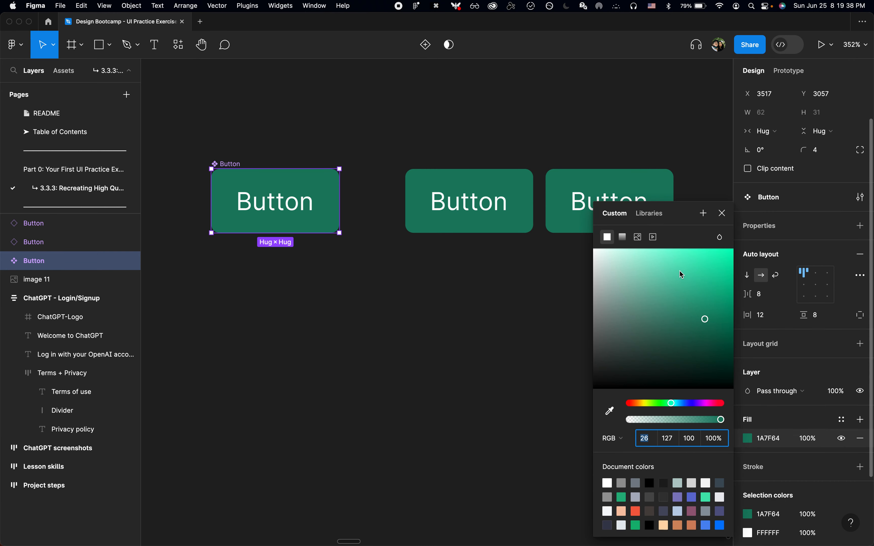
{"action": "left_click", "coordinate": [625, 260]}
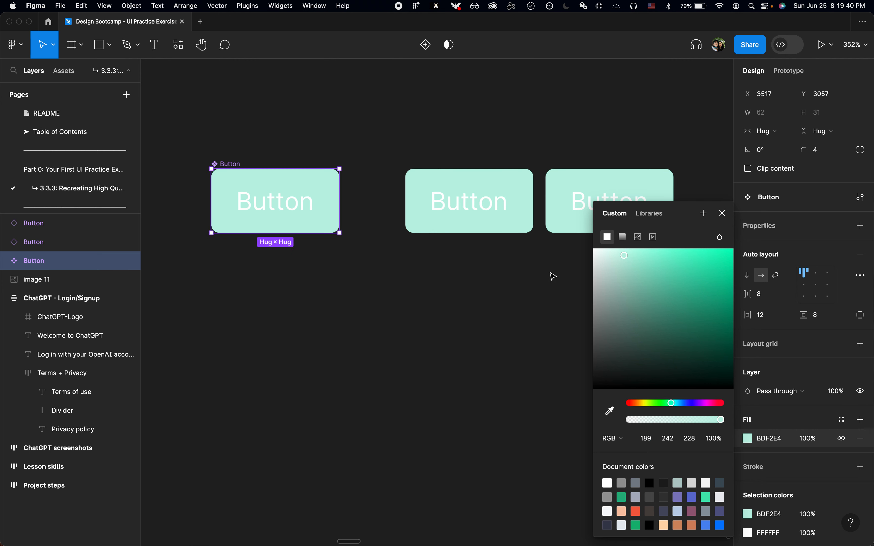
{"action": "left_click_drag", "start_coordinate": [636, 287], "coordinate": [542, 481]}
{"action": "left_click", "coordinate": [464, 400]}
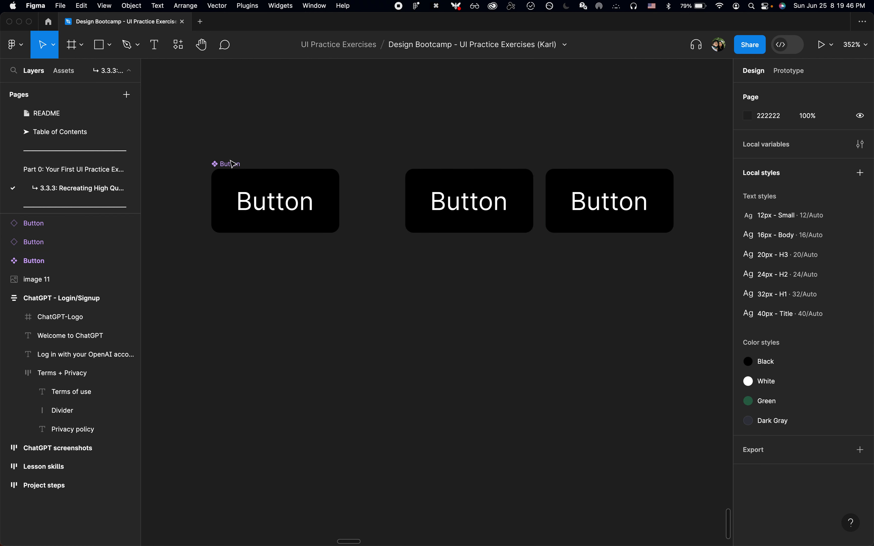
- Undo the fill changes on the main Button component and clear the selection
{"action": "key", "text": "super+z"}
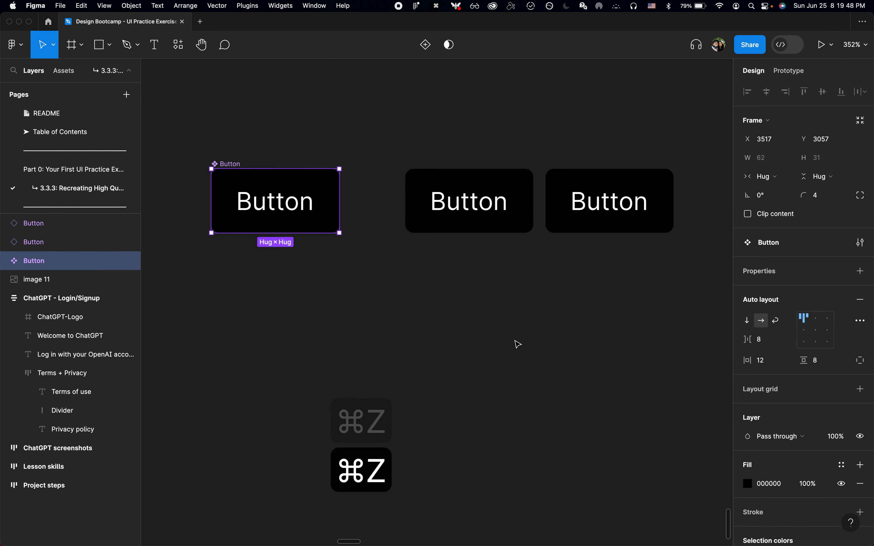
{"action": "key", "text": "super+z"}
{"action": "key", "text": "super+z"}
{"action": "left_click", "coordinate": [515, 341]}
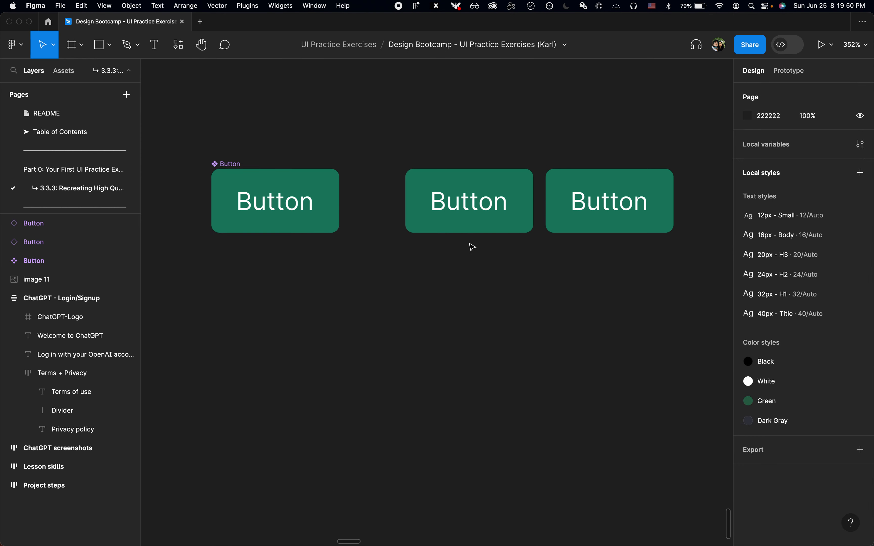
- Change the main Button component's text to "Label" and check both instances
{"action": "left_click", "coordinate": [278, 215]}
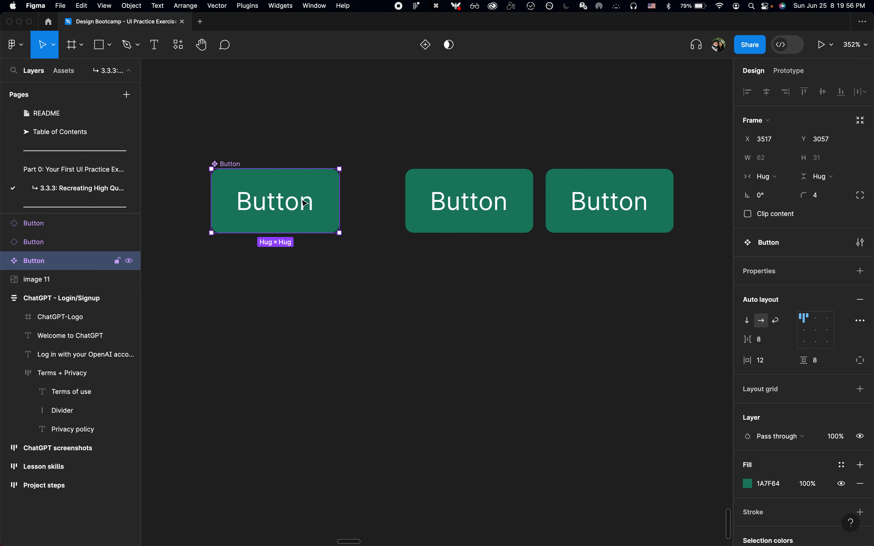
{"action": "double_click", "coordinate": [297, 203]}
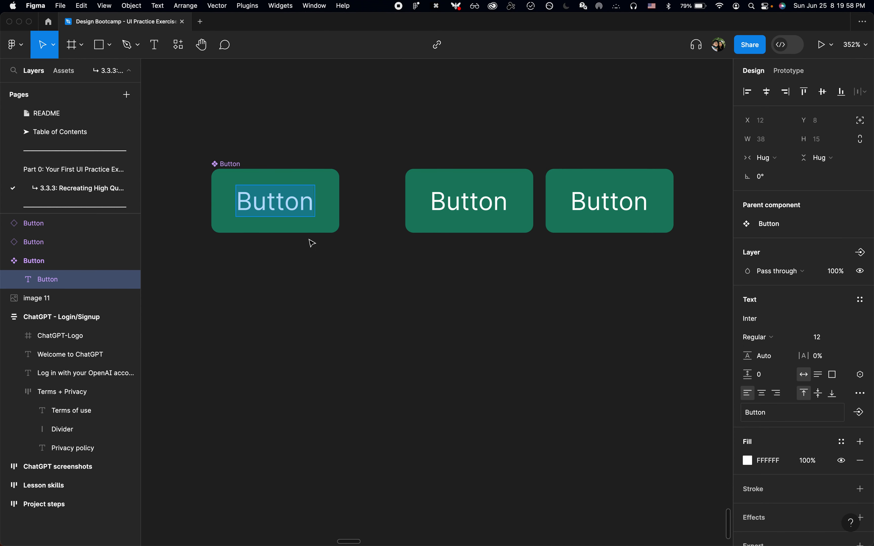
{"action": "type", "text": "Label"}
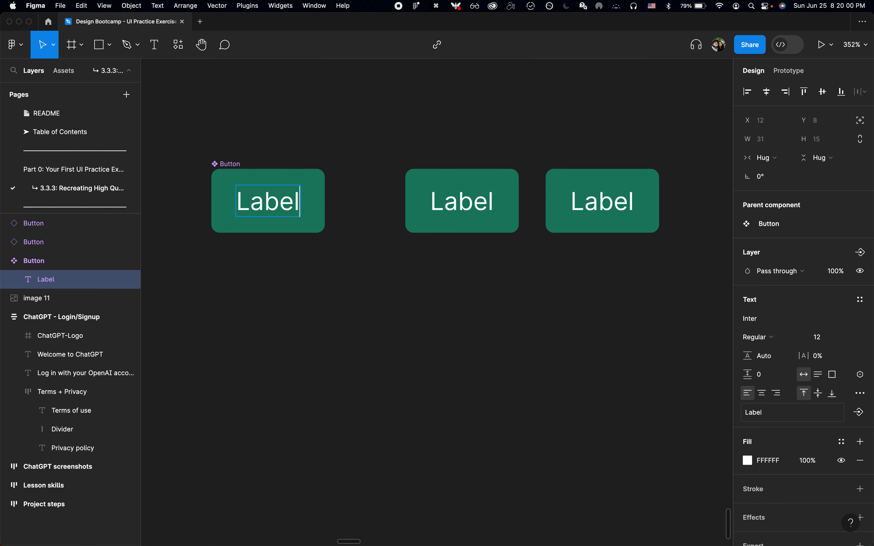
{"action": "left_click", "coordinate": [403, 242]}
{"action": "left_click", "coordinate": [463, 206]}
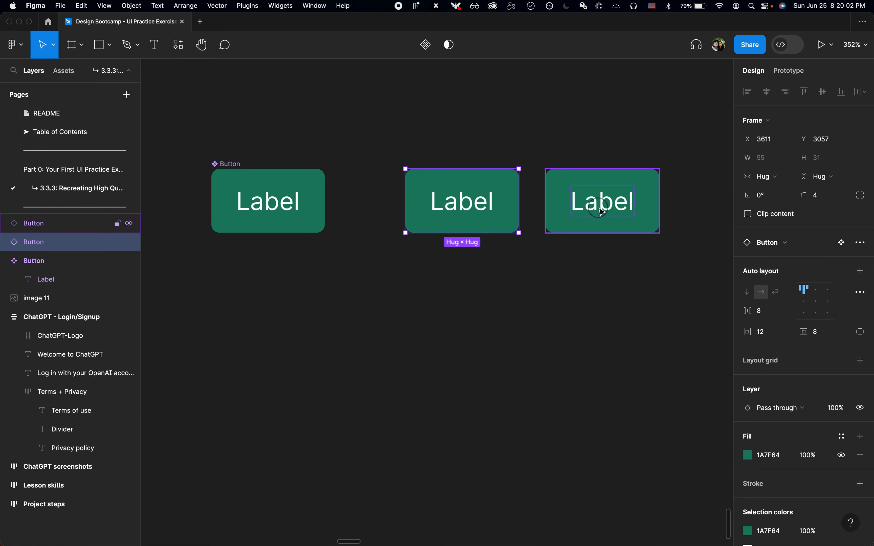
{"action": "left_click", "coordinate": [595, 220]}
{"action": "left_click", "coordinate": [552, 282]}
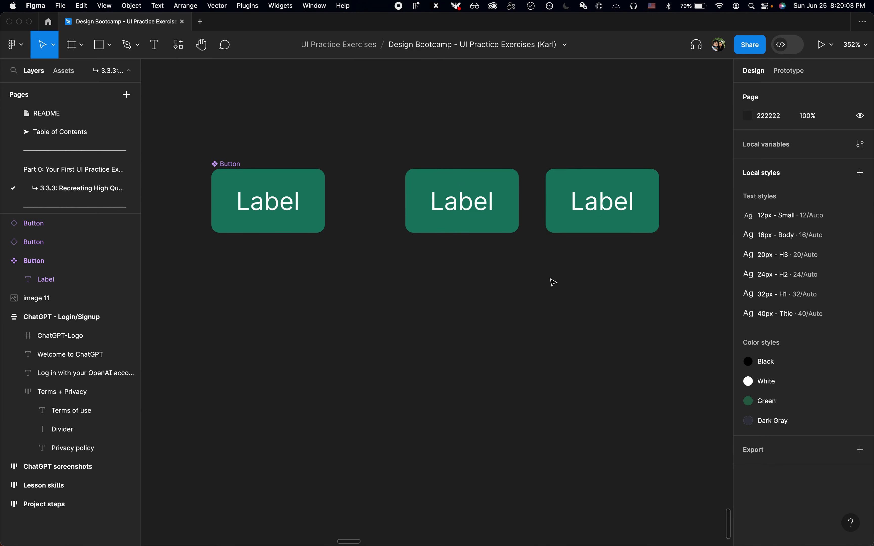
- Override the middle instance's text with "Update" and move that instance slightly away from its neighbouring instance
{"action": "double_click", "coordinate": [469, 195]}
{"action": "double_click", "coordinate": [468, 210]}
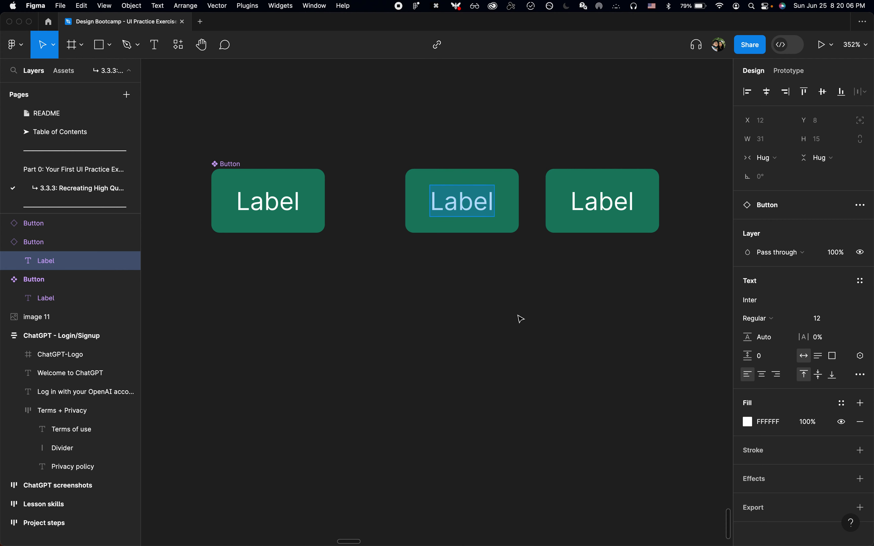
{"action": "type", "text": "Update"}
{"action": "left_click", "coordinate": [498, 317]}
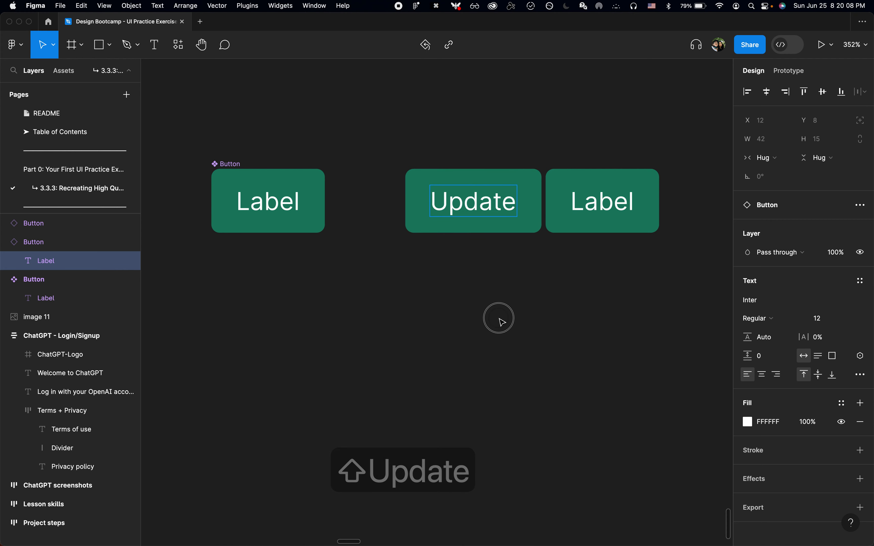
{"action": "left_click", "coordinate": [467, 208]}
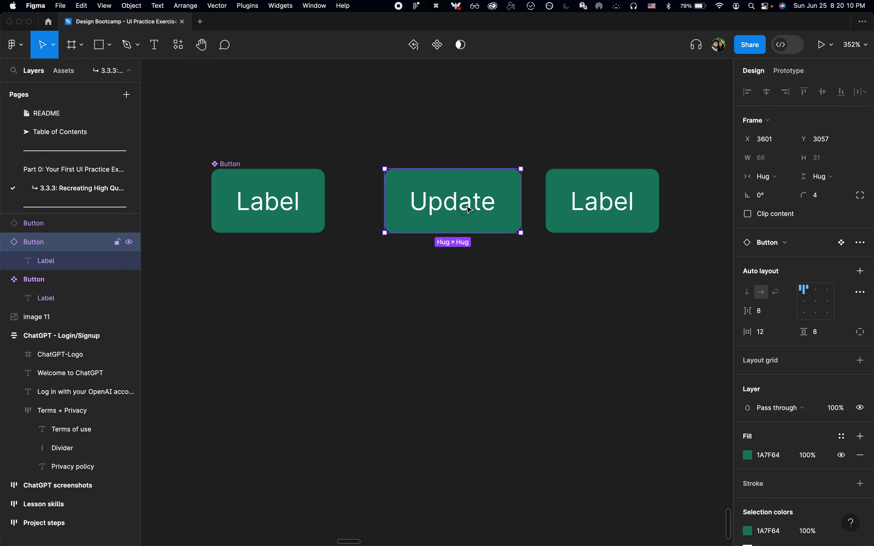
- Change the main component's text to "Button" and deselect it
{"action": "double_click", "coordinate": [280, 212]}
{"action": "double_click", "coordinate": [278, 207]}
{"action": "type", "text": "Button"}
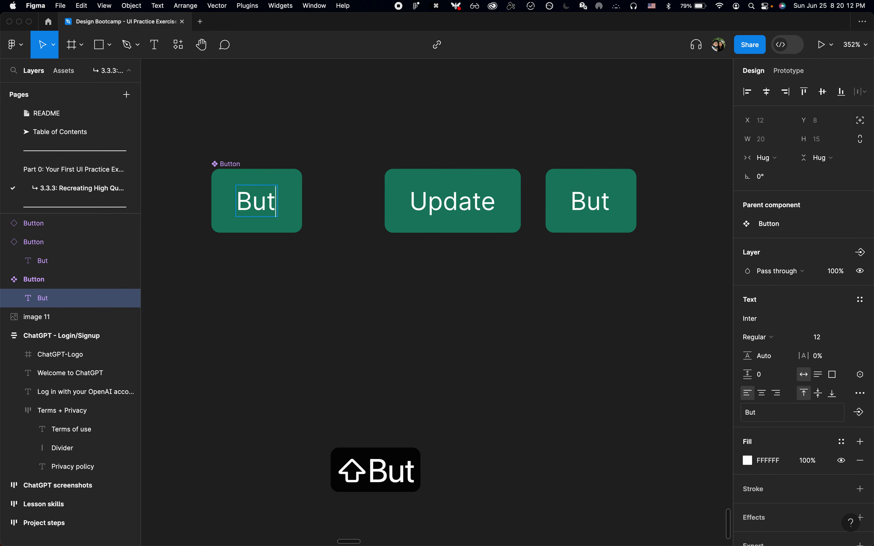
{"action": "left_click", "coordinate": [303, 260]}
{"action": "left_click", "coordinate": [346, 280]}
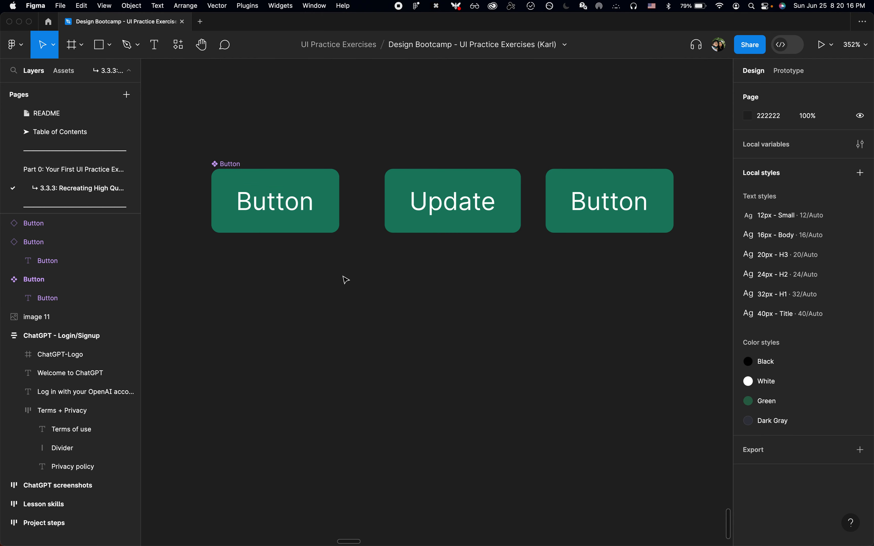
- Delete the "Update" instance, move the remaining instance closer to the main component and delete it too
{"action": "left_click", "coordinate": [403, 227]}
{"action": "key", "text": "BackSpace"}
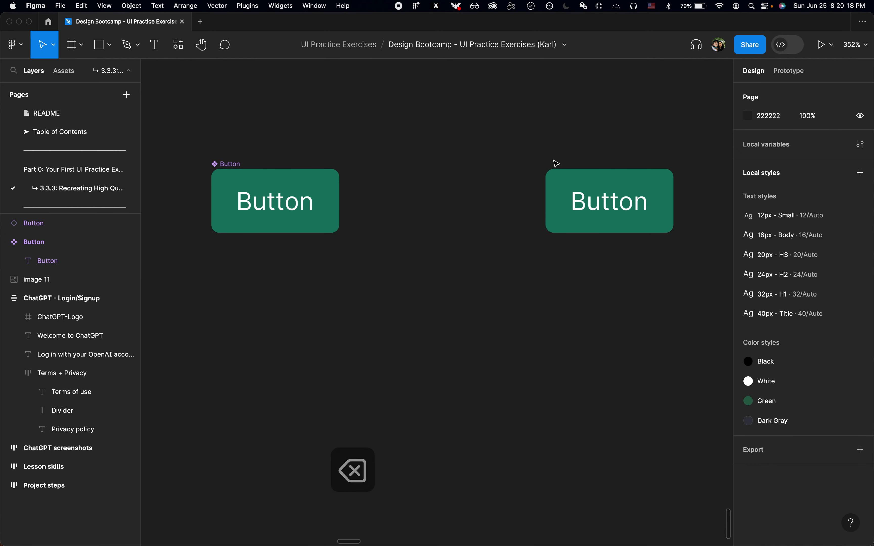
{"action": "left_click_drag", "start_coordinate": [572, 199], "coordinate": [440, 198]}
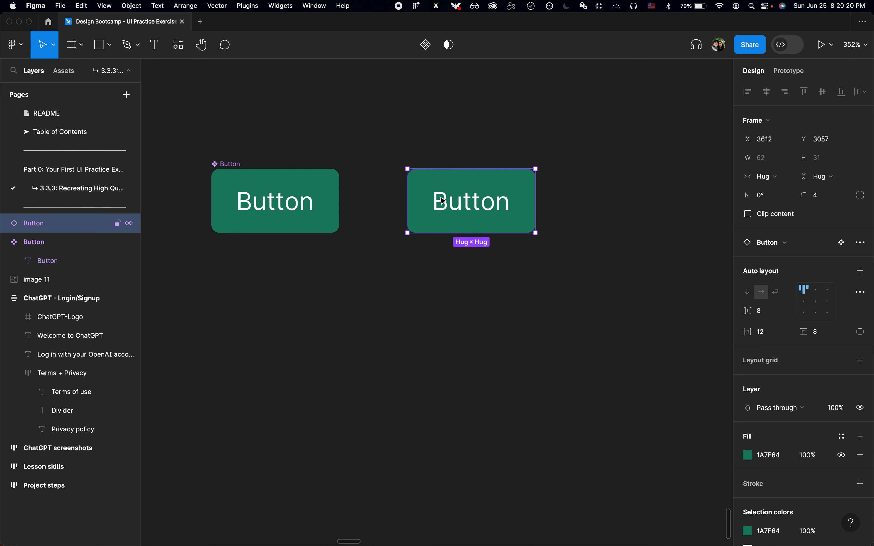
{"action": "key", "text": "BackSpace"}
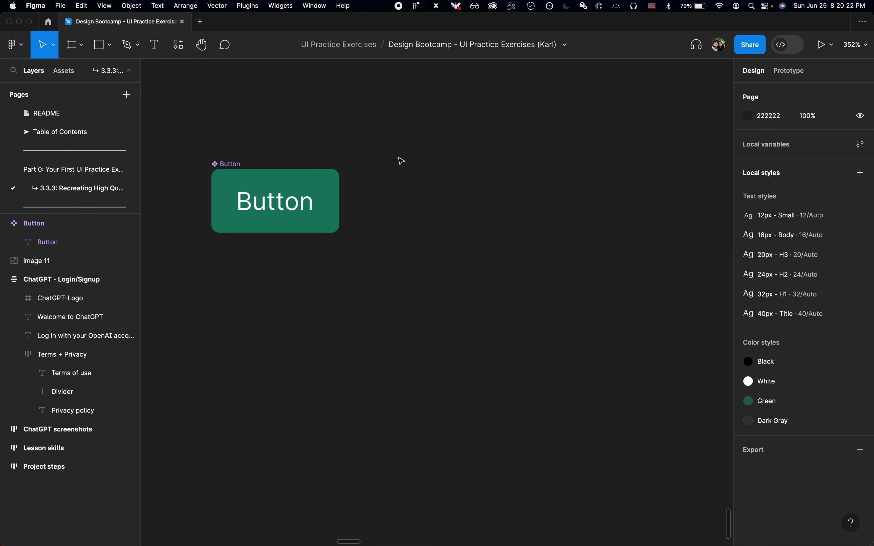
- Insert an instance of the Button component and place it beside the main component, aligned at the same height
{"action": "scroll", "coordinate": [413, 167], "scroll_direction": "down", "scroll_amount": 10}
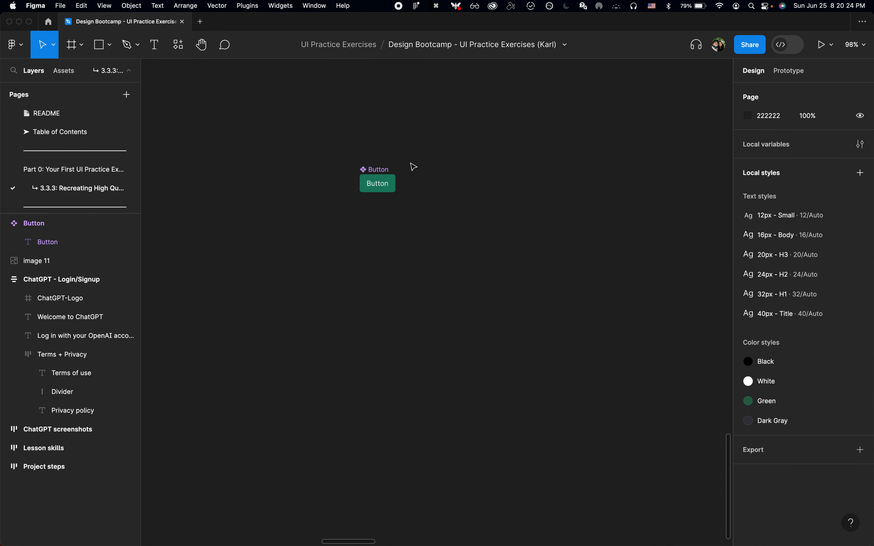
{"action": "scroll", "coordinate": [414, 167], "scroll_direction": "down", "scroll_amount": 2}
{"action": "scroll", "coordinate": [374, 361], "scroll_direction": "up", "scroll_amount": 8}
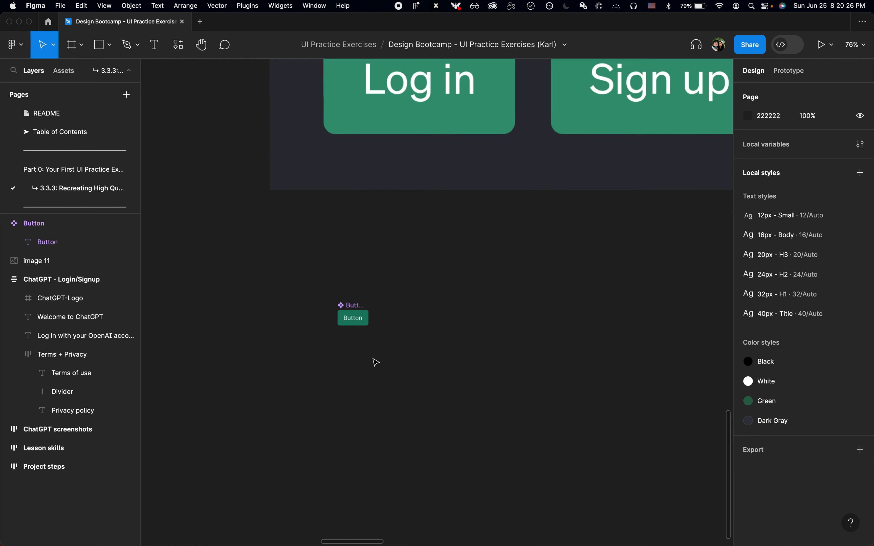
{"action": "left_click", "coordinate": [295, 226]}
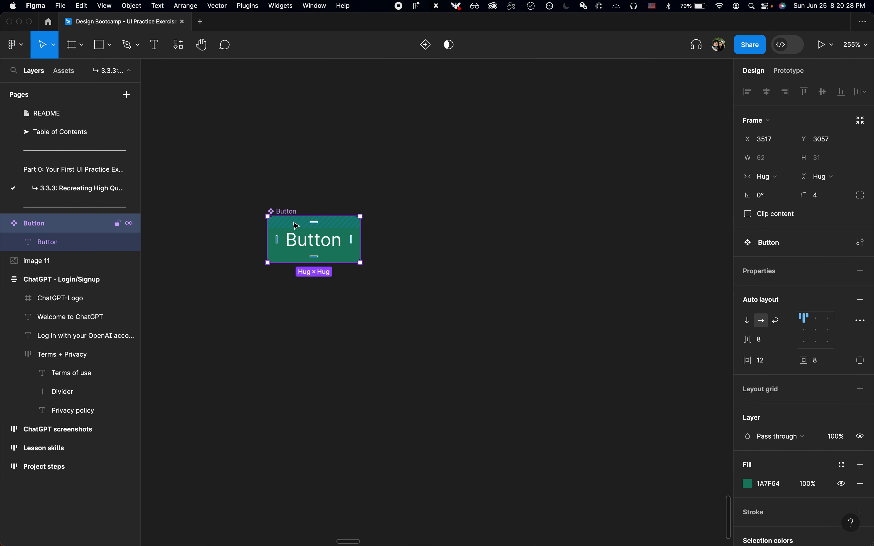
{"action": "left_click", "coordinate": [416, 315]}
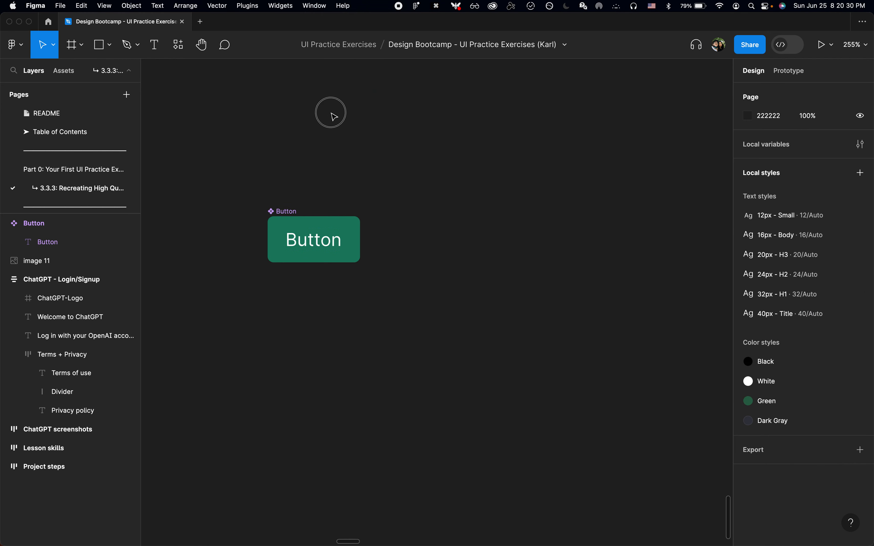
{"action": "key", "text": "shift+i"}
{"action": "key", "text": "Return"}
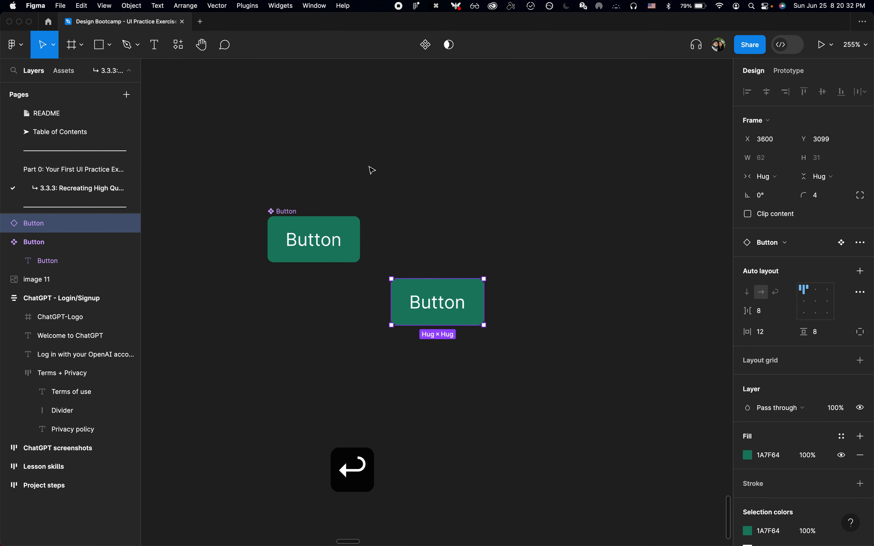
{"action": "left_click_drag", "start_coordinate": [466, 311], "coordinate": [447, 240]}
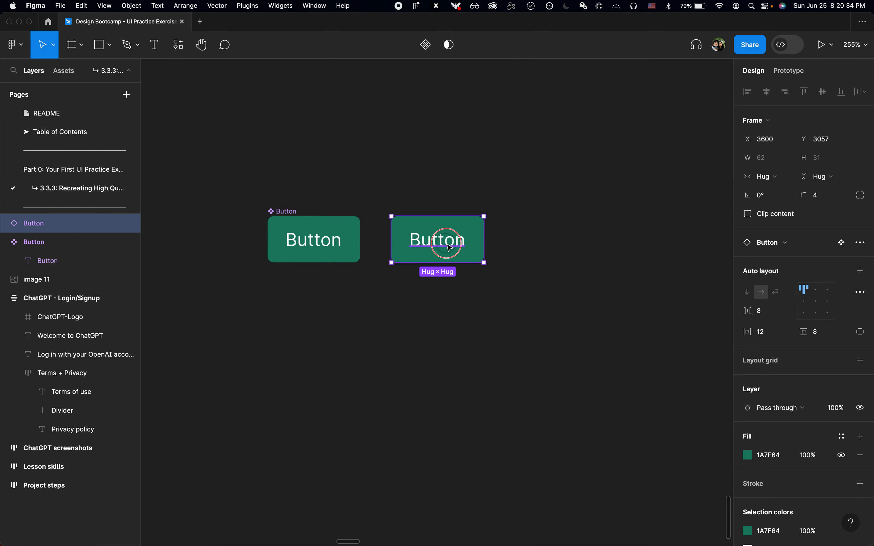
- Override the Button instance's text with "Log in"
{"action": "double_click", "coordinate": [447, 242]}
{"action": "scroll", "coordinate": [447, 243], "scroll_direction": "down", "scroll_amount": 3}
{"action": "scroll", "coordinate": [449, 248], "scroll_direction": "up", "scroll_amount": 15}
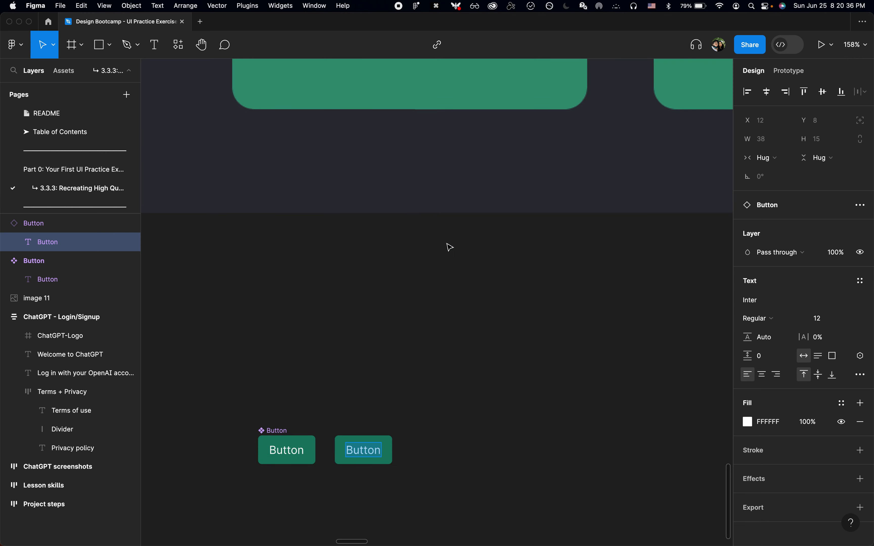
{"action": "scroll", "coordinate": [450, 248], "scroll_direction": "down", "scroll_amount": 10}
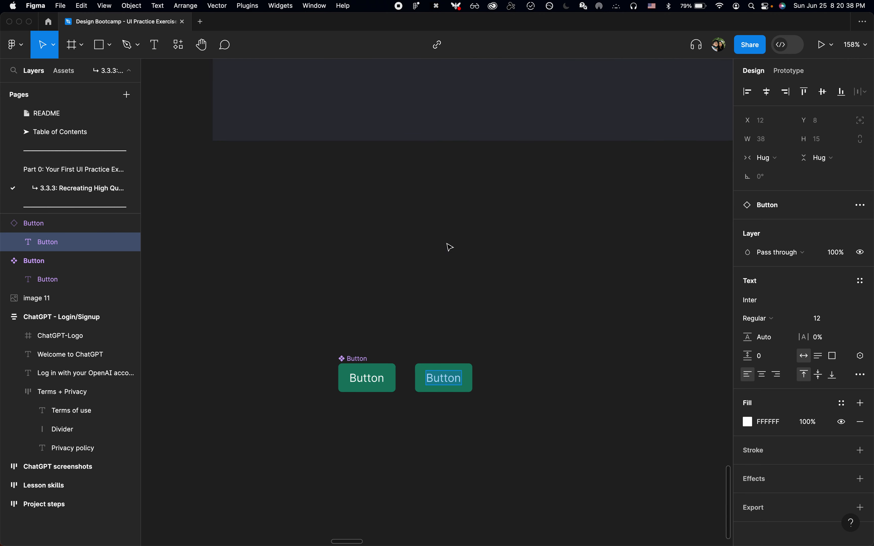
{"action": "type", "text": "Log in"}
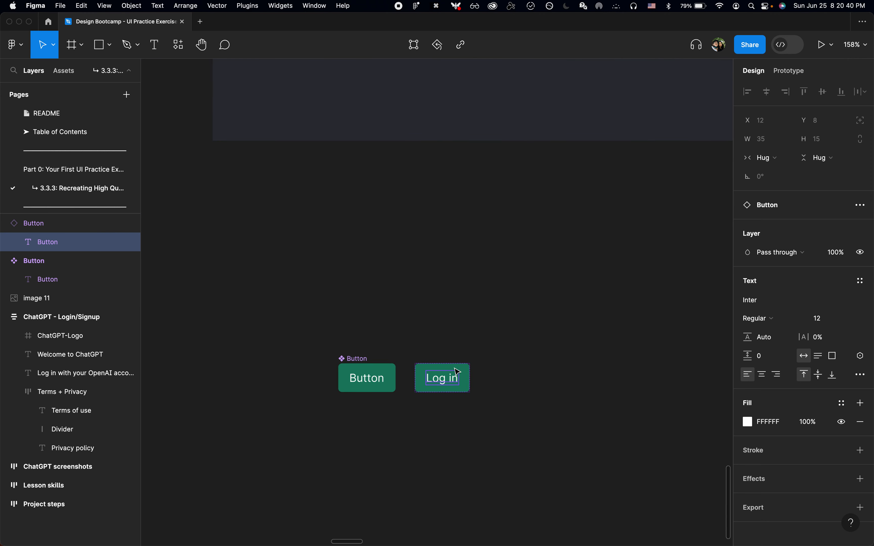
- Duplicate the "Log in" instance to its right and change the copy's text to "Sign up"
{"action": "left_click_drag", "start_coordinate": [563, 371], "coordinate": [573, 375]}
{"action": "double_click", "coordinate": [563, 380]}
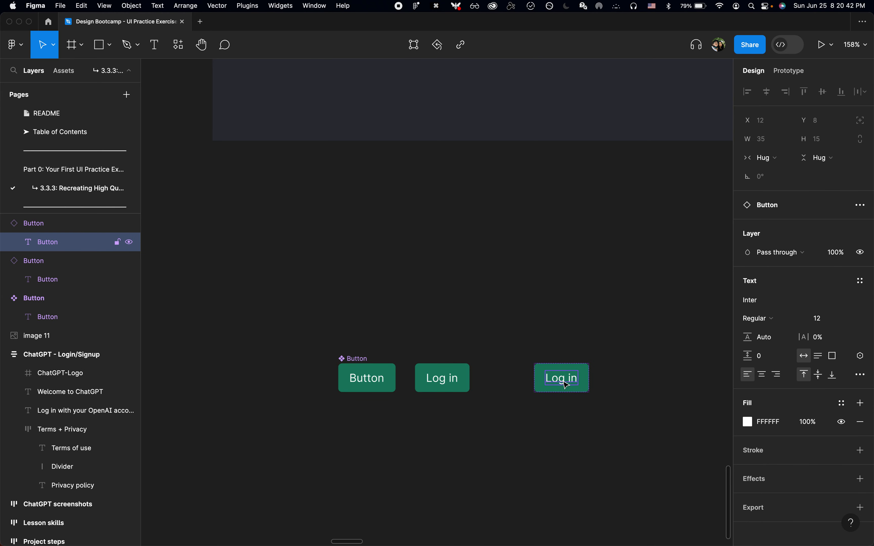
{"action": "key", "text": "Return"}
{"action": "type", "text": "Sign up"}
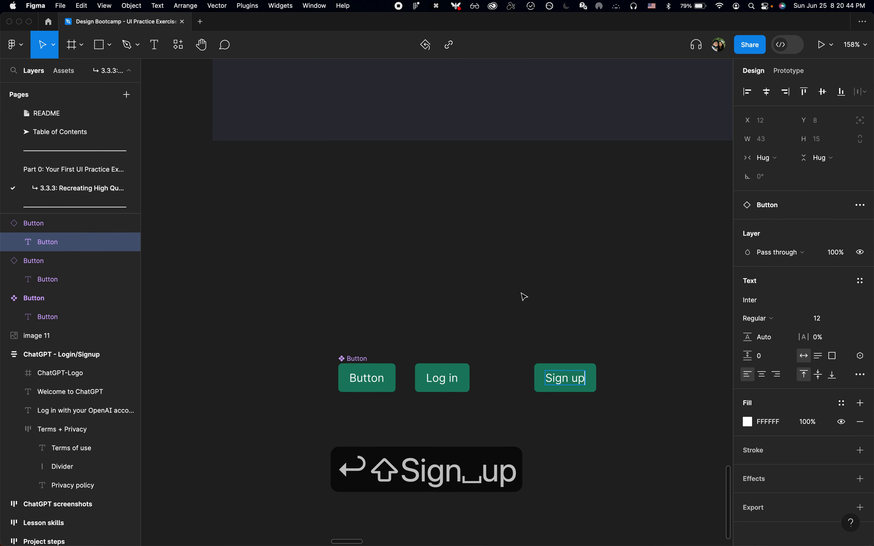
- Wrap the "Log in" and "Sign up" instances together in an auto layout frame
{"action": "left_click", "coordinate": [512, 274]}
{"action": "left_click_drag", "start_coordinate": [462, 313], "coordinate": [590, 433]}
{"action": "key", "text": "shift+a"}
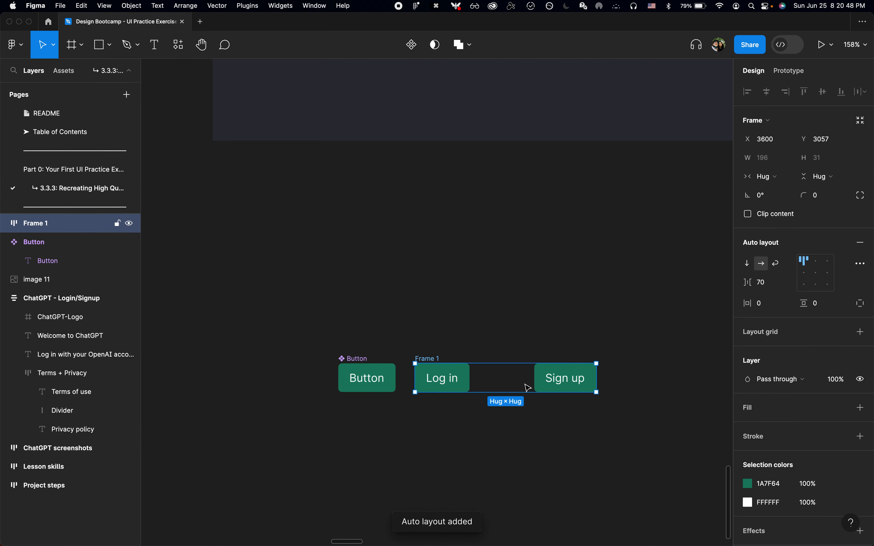
- Rename the auto layout frame "Button group" and set its item spacing to 16
{"action": "key", "text": "super+r"}
{"action": "type", "text": "Buto"}
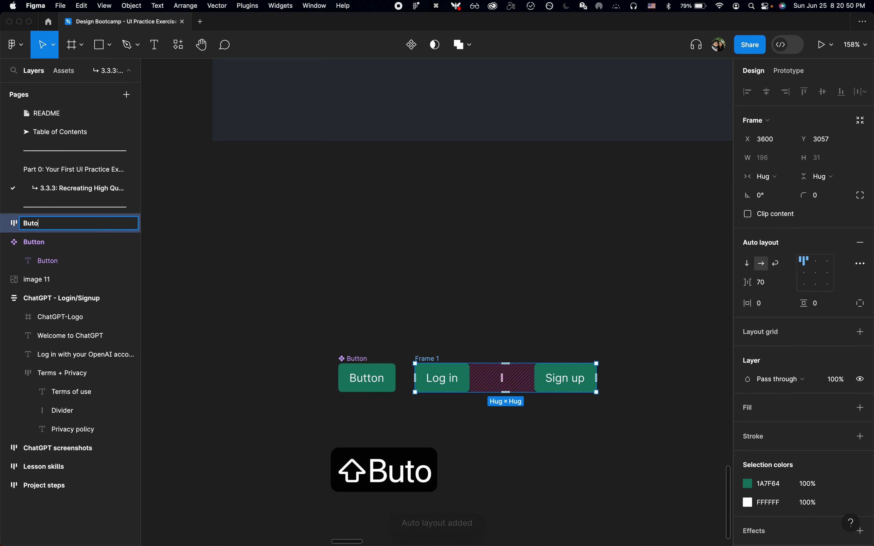
{"action": "key", "text": "BackSpace"}
{"action": "type", "text": "ton group"}
{"action": "key", "text": "Return"}
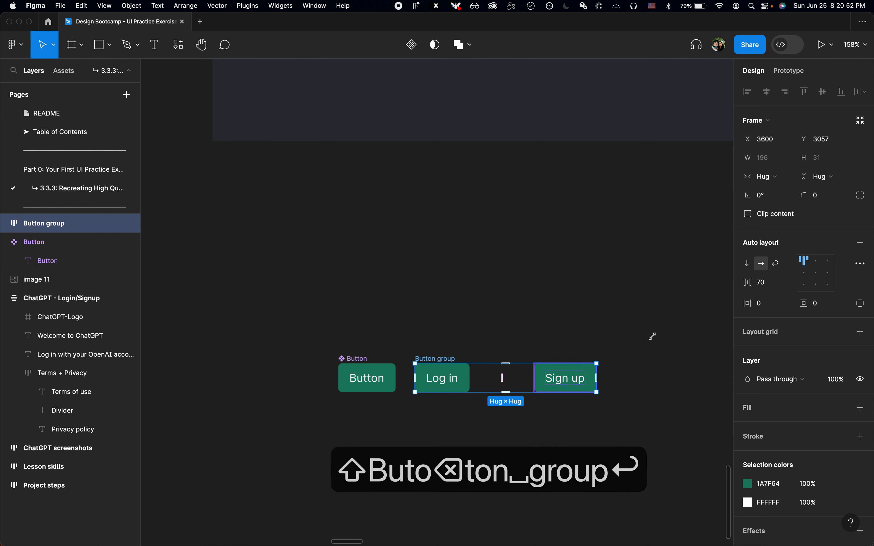
{"action": "type", "text": "16"}
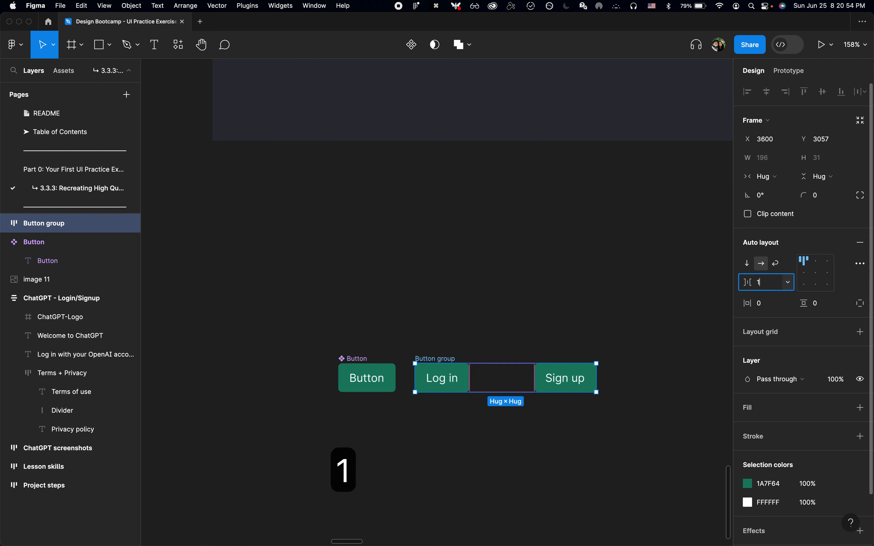
{"action": "key", "text": "Return"}
- Switch to Chrome, inspect the container holding the ChatGPT login page's two buttons and filter its computed styles by "gap"
{"action": "key", "text": "super+Tab"}
{"action": "key", "text": "shift+super+c"}
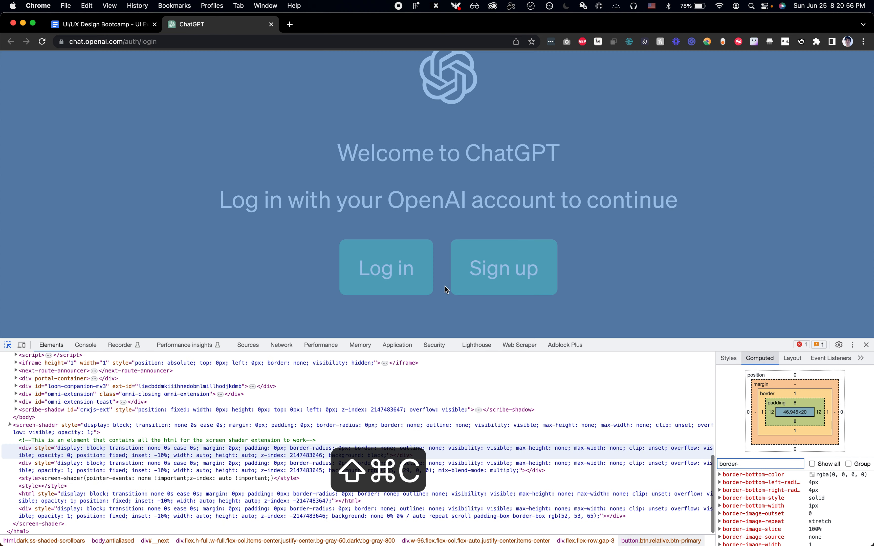
{"action": "left_click", "coordinate": [442, 282]}
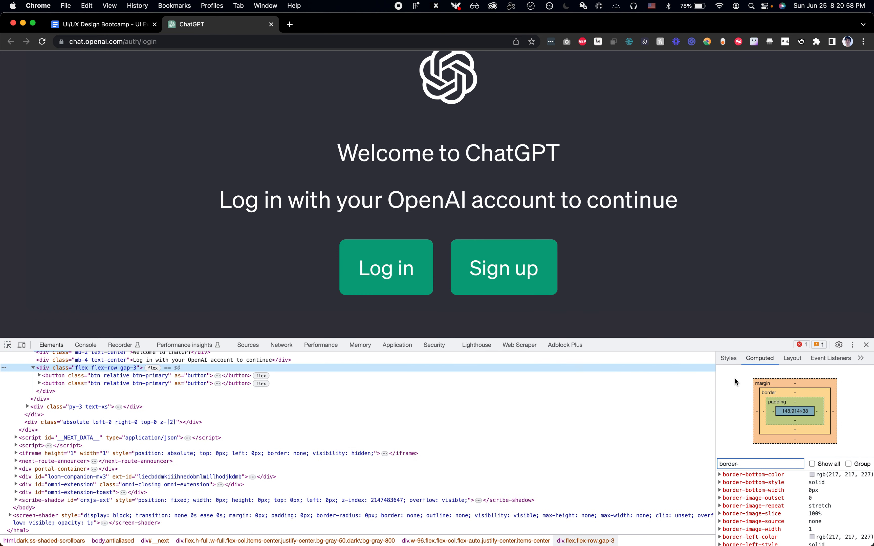
{"action": "left_click", "coordinate": [738, 355]}
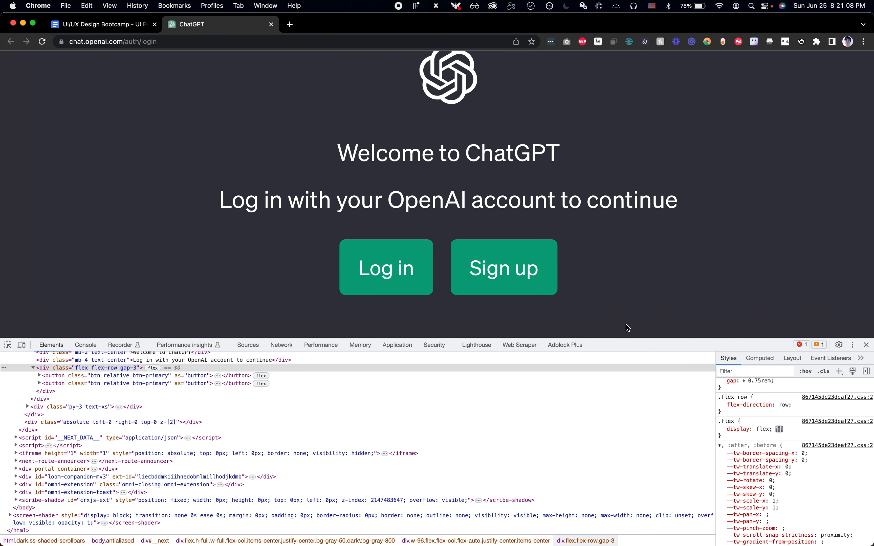
{"action": "left_click", "coordinate": [767, 359]}
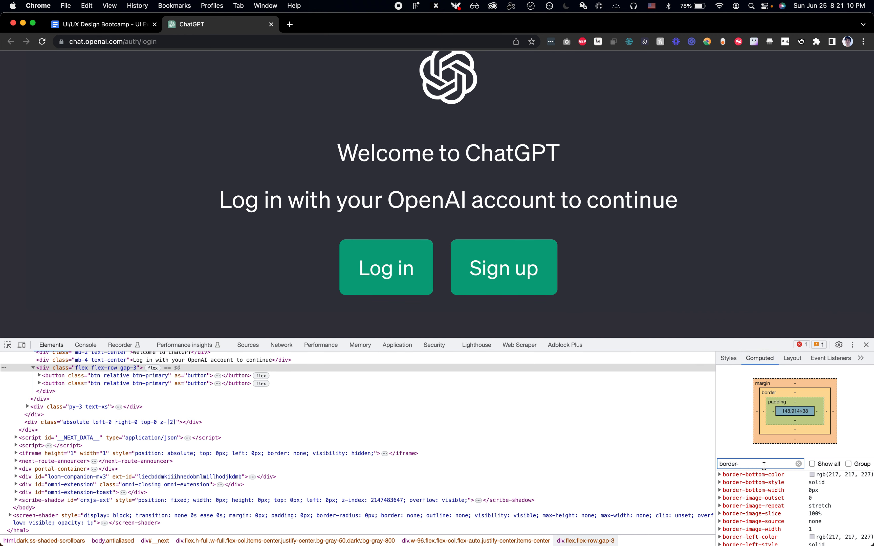
{"action": "key", "text": "super+a"}
{"action": "type", "text": "gap"}
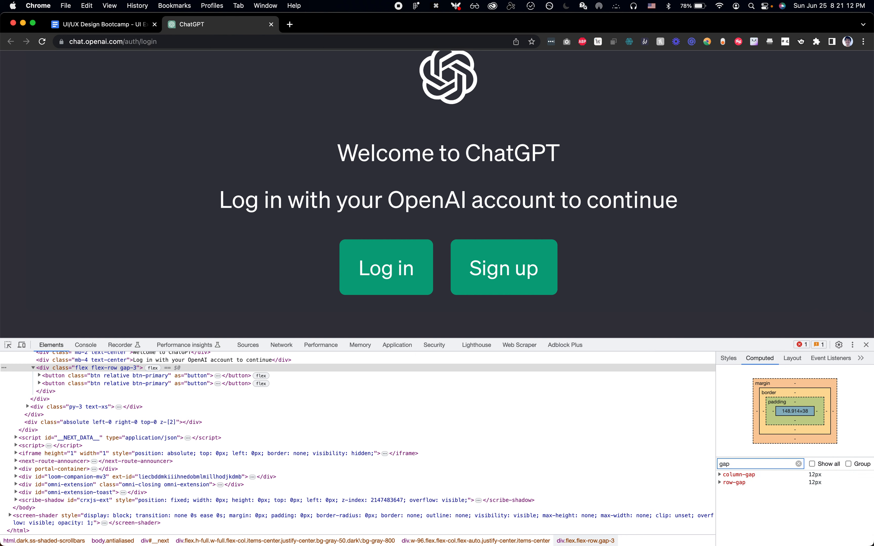
- Switch back to Figma and set the Button group's item spacing to 12
{"action": "key", "text": "super+Tab"}
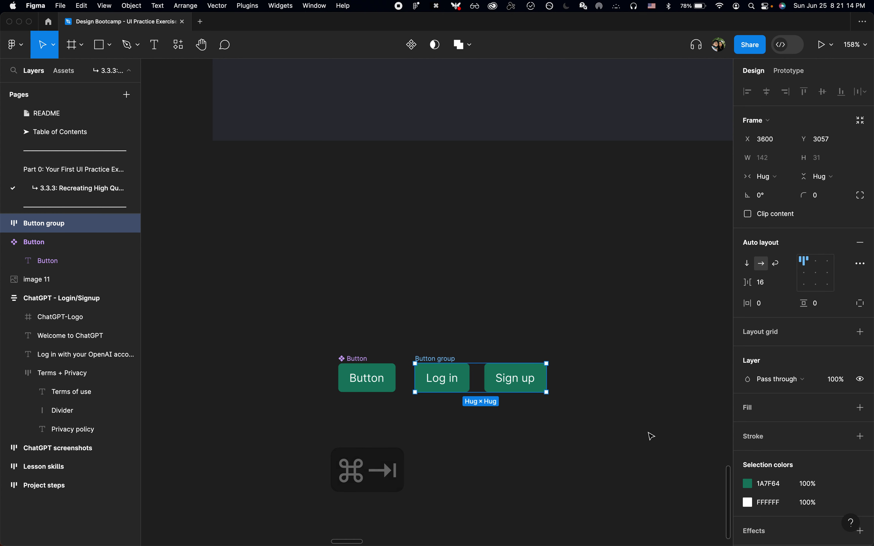
{"action": "type", "text": "12"}
{"action": "key", "text": "Return"}
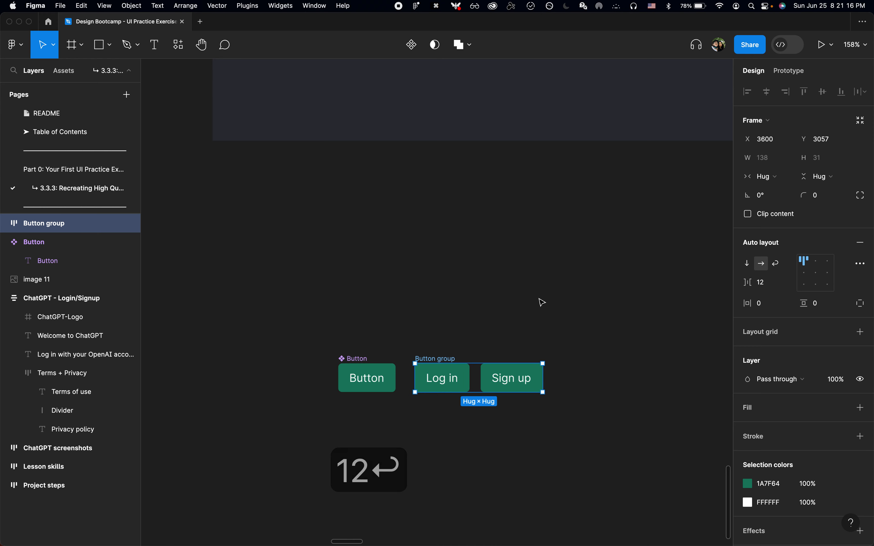
- Cut the Button group from the canvas and delete the enlarged reference image of the two buttons
{"action": "key", "text": "super+x"}
{"action": "scroll", "coordinate": [542, 302], "scroll_direction": "up", "scroll_amount": 10}
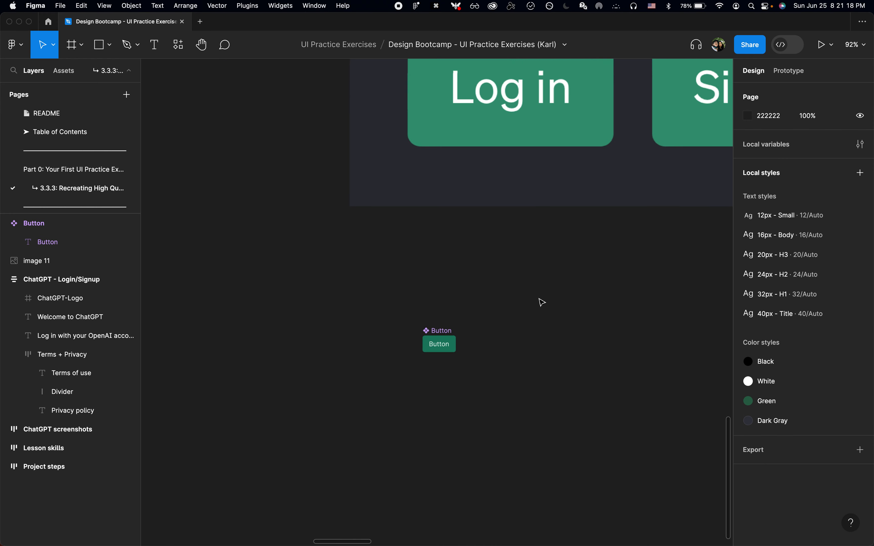
{"action": "scroll", "coordinate": [542, 301], "scroll_direction": "down", "scroll_amount": 5}
{"action": "left_click", "coordinate": [503, 302]}
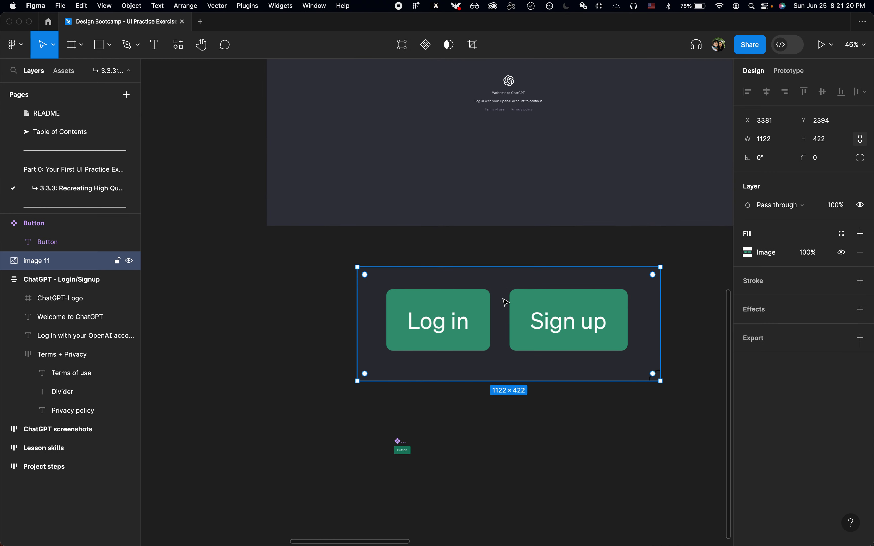
{"action": "key", "text": "BackSpace"}
- Paste the Button group into the ChatGPT - Login/Signup frame
{"action": "scroll", "coordinate": [505, 303], "scroll_direction": "up", "scroll_amount": 3}
{"action": "scroll", "coordinate": [506, 302], "scroll_direction": "up", "scroll_amount": 4}
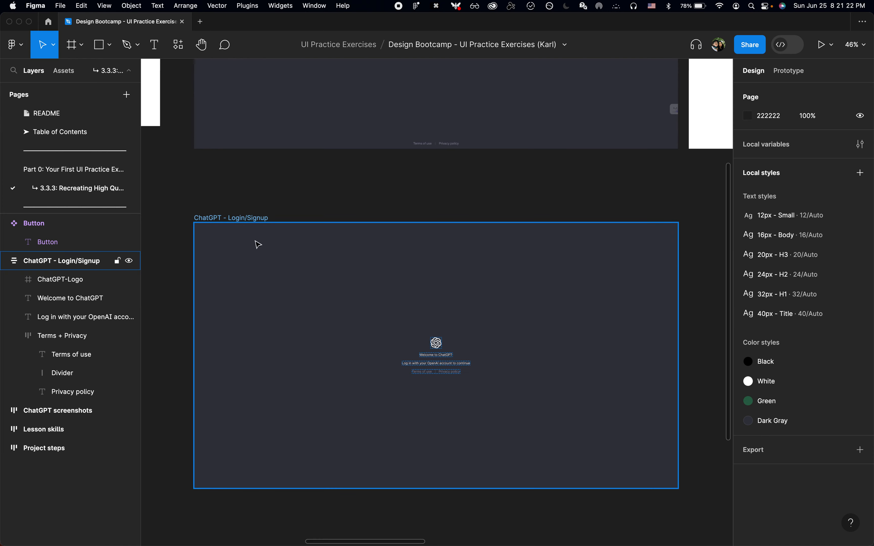
{"action": "left_click", "coordinate": [243, 225]}
{"action": "key", "text": "shift+2"}
{"action": "key", "text": "super+v"}
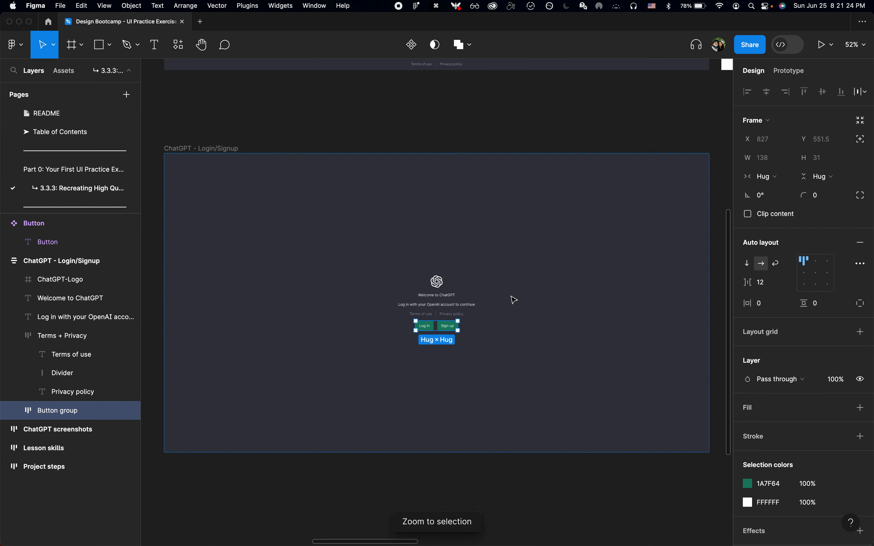
- Move the Button group above the Terms + Privacy row in the login frame
{"action": "scroll", "coordinate": [437, 310], "scroll_direction": "up", "scroll_amount": 3}
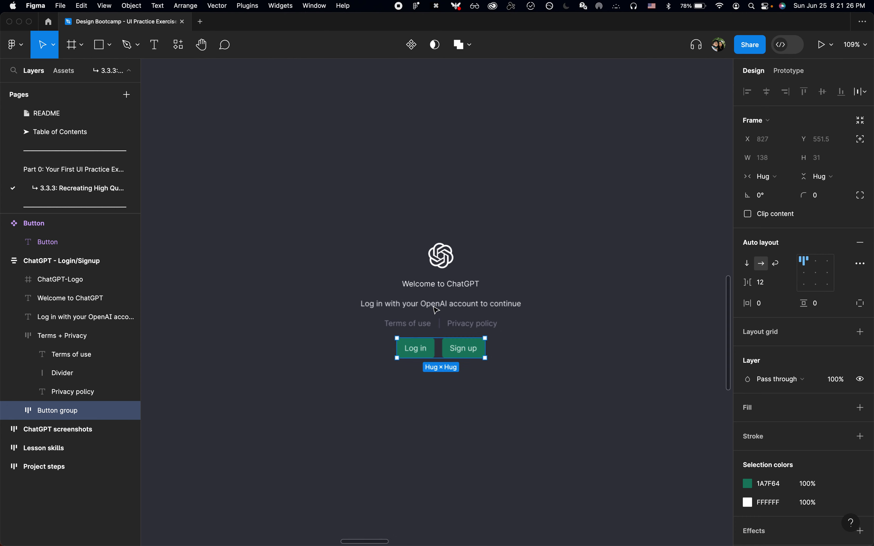
{"action": "scroll", "coordinate": [436, 310], "scroll_direction": "up", "scroll_amount": 2}
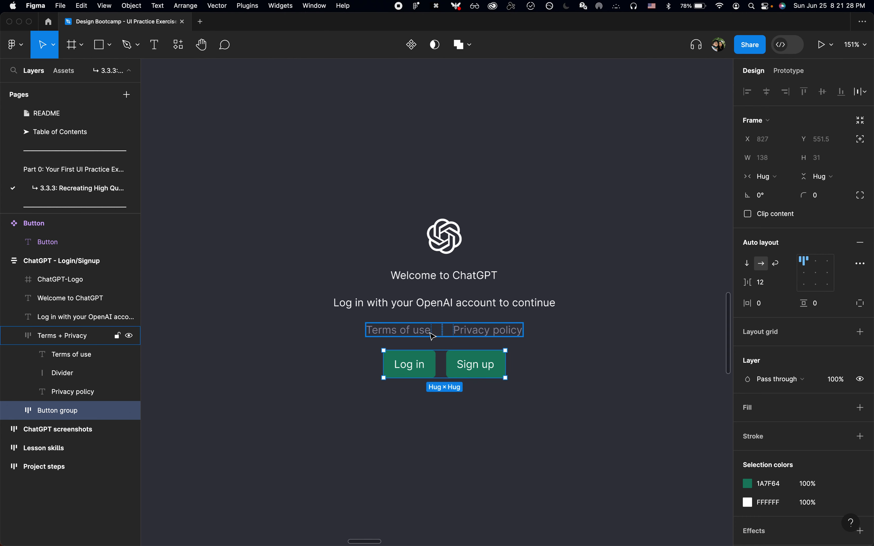
{"action": "key", "text": "Up"}
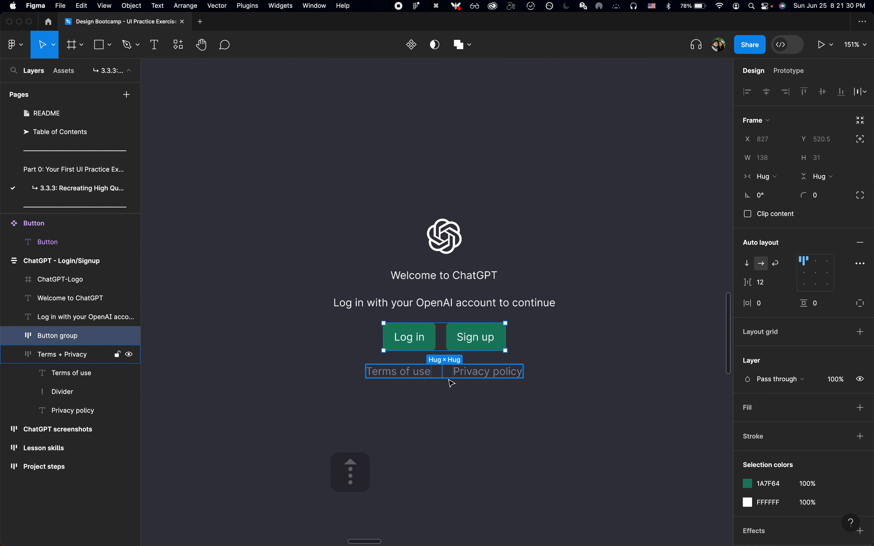
- Deselect the Button group and collapse all layers in the layer list
{"action": "scroll", "coordinate": [450, 381], "scroll_direction": "down", "scroll_amount": 3}
{"action": "scroll", "coordinate": [452, 384], "scroll_direction": "down", "scroll_amount": 5}
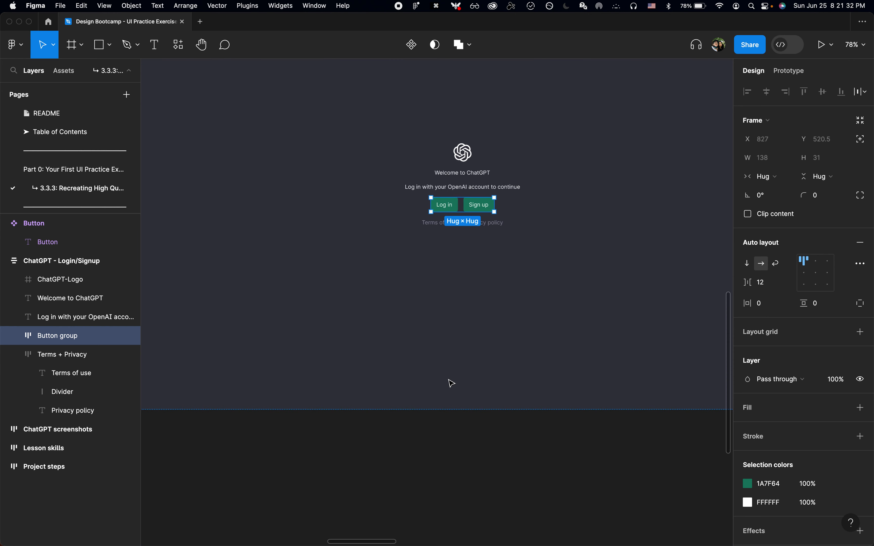
{"action": "left_click", "coordinate": [448, 469]}
{"action": "key", "text": "alt+l"}
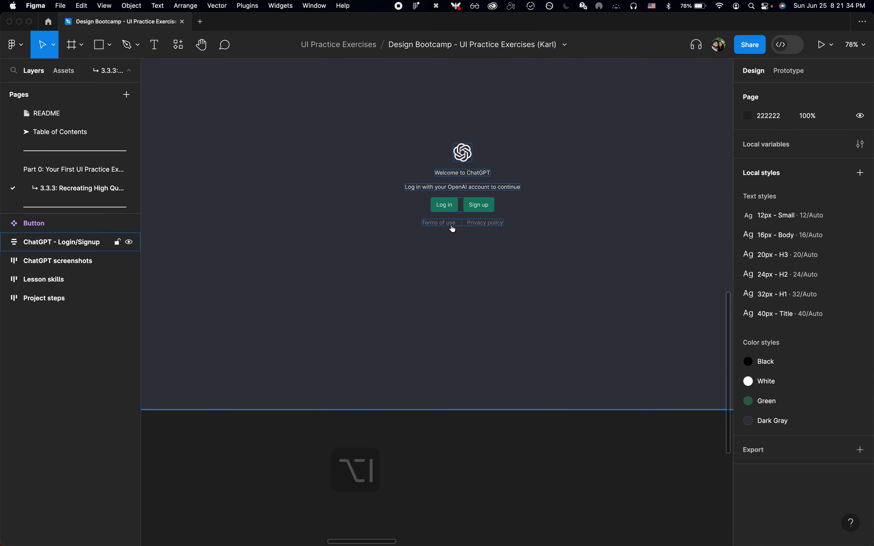
- Move the main Button component close below the lower-left corner of the ChatGPT - Login/Signup frame and deselect it
{"action": "scroll", "coordinate": [459, 252], "scroll_direction": "down", "scroll_amount": 3}
{"action": "scroll", "coordinate": [458, 252], "scroll_direction": "down", "scroll_amount": 5}
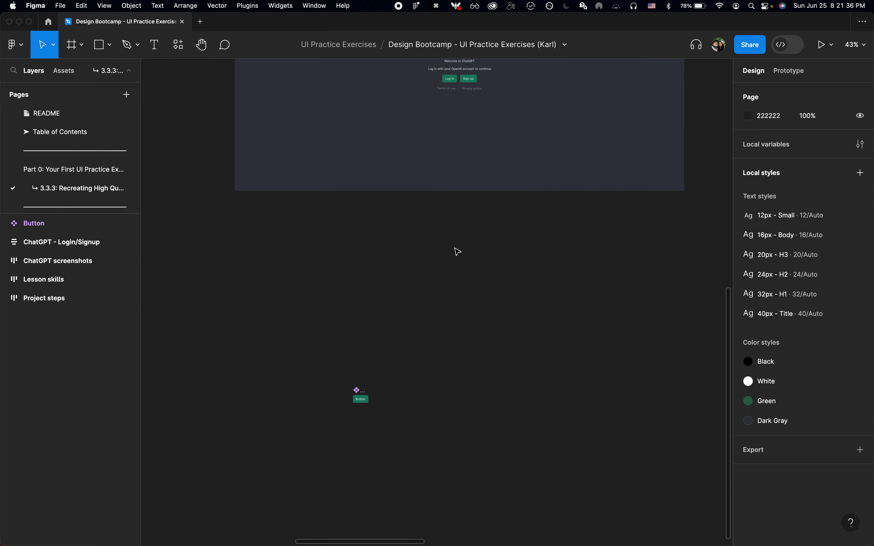
{"action": "left_click_drag", "start_coordinate": [365, 390], "coordinate": [258, 224]}
{"action": "left_click", "coordinate": [359, 244]}
- Compare the recreated login screen with the original ChatGPT screenshot above it
{"action": "scroll", "coordinate": [361, 245], "scroll_direction": "up", "scroll_amount": 6}
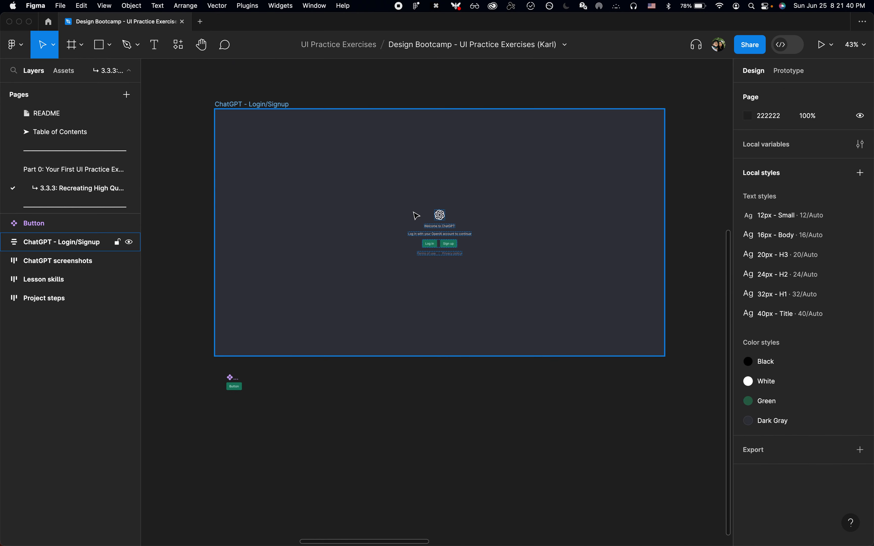
{"action": "scroll", "coordinate": [415, 215], "scroll_direction": "up", "scroll_amount": 3}
{"action": "scroll", "coordinate": [415, 215], "scroll_direction": "down", "scroll_amount": 5}
{"action": "scroll", "coordinate": [416, 216], "scroll_direction": "up", "scroll_amount": 5}
{"action": "scroll", "coordinate": [413, 213], "scroll_direction": "down", "scroll_amount": 8}
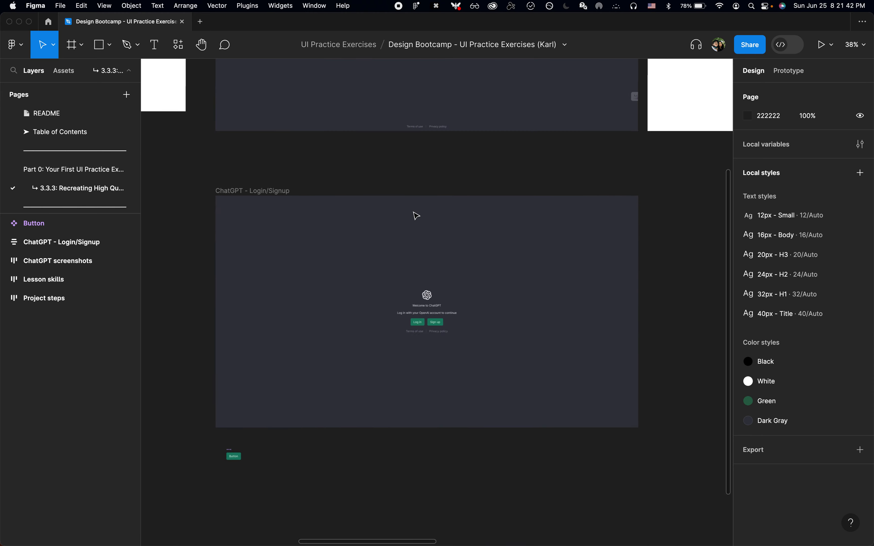
{"action": "scroll", "coordinate": [416, 212], "scroll_direction": "up", "scroll_amount": 4}
{"action": "scroll", "coordinate": [427, 197], "scroll_direction": "up", "scroll_amount": 6}
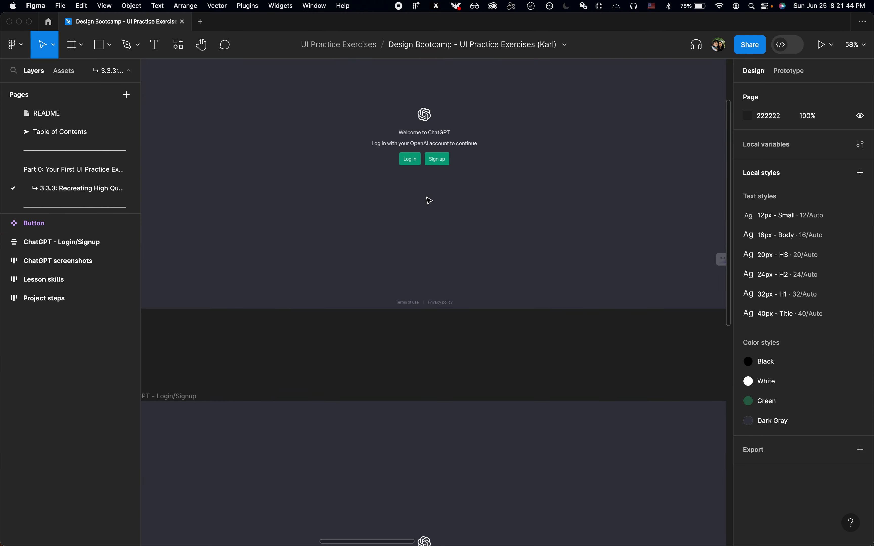
- Compare the Terms + Privacy row's placement in the login frame with the footer links in the original ChatGPT screenshot
{"action": "scroll", "coordinate": [429, 201], "scroll_direction": "down", "scroll_amount": 4}
{"action": "scroll", "coordinate": [410, 274], "scroll_direction": "up", "scroll_amount": 5}
{"action": "scroll", "coordinate": [412, 274], "scroll_direction": "down", "scroll_amount": 3}
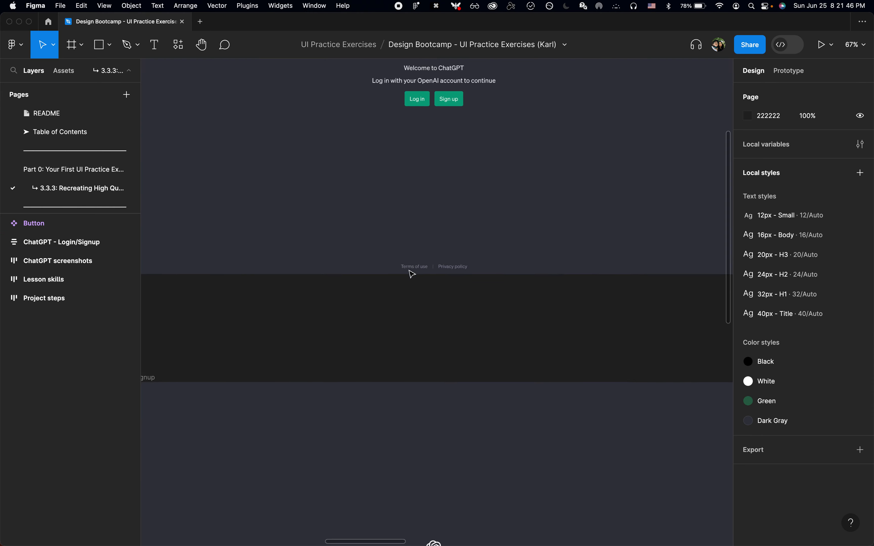
{"action": "scroll", "coordinate": [420, 351], "scroll_direction": "down", "scroll_amount": 9}
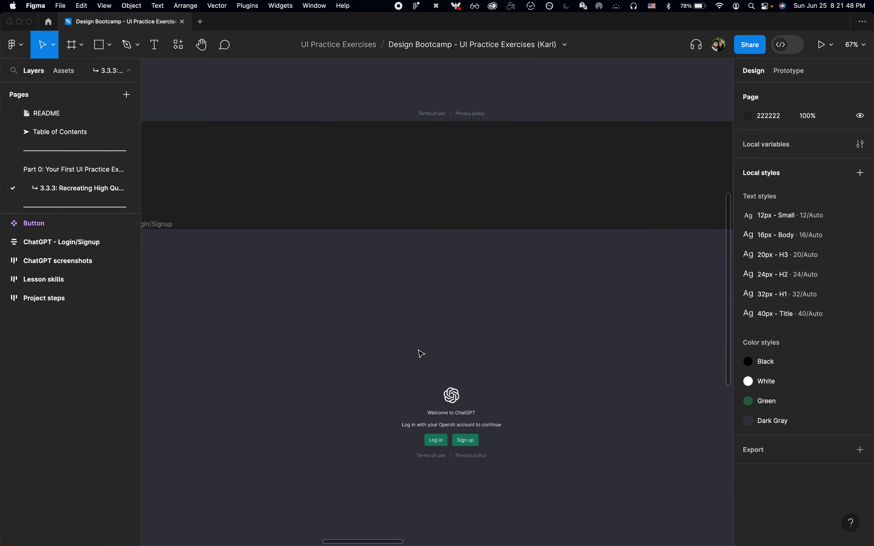
{"action": "left_click", "coordinate": [473, 269]}
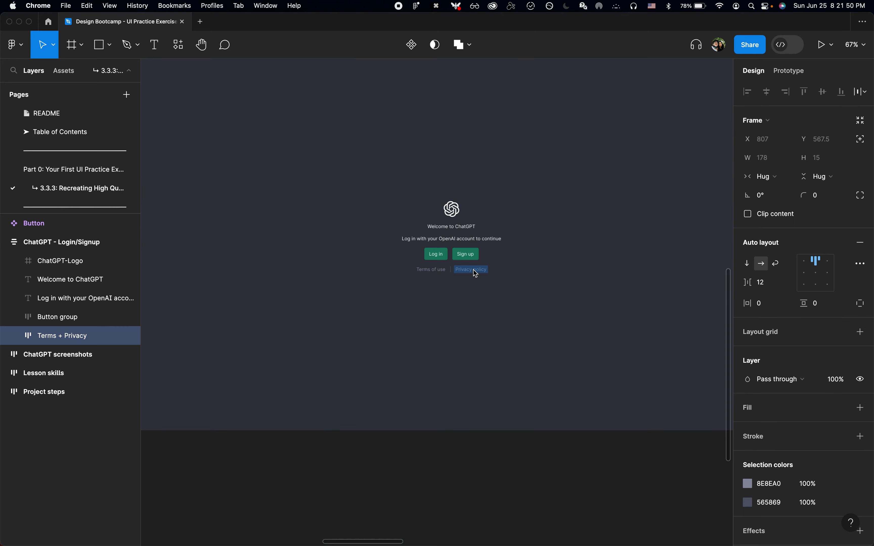
{"action": "left_click", "coordinate": [470, 298]}
{"action": "key", "text": "super+w"}
{"action": "key", "text": "super+Tab"}
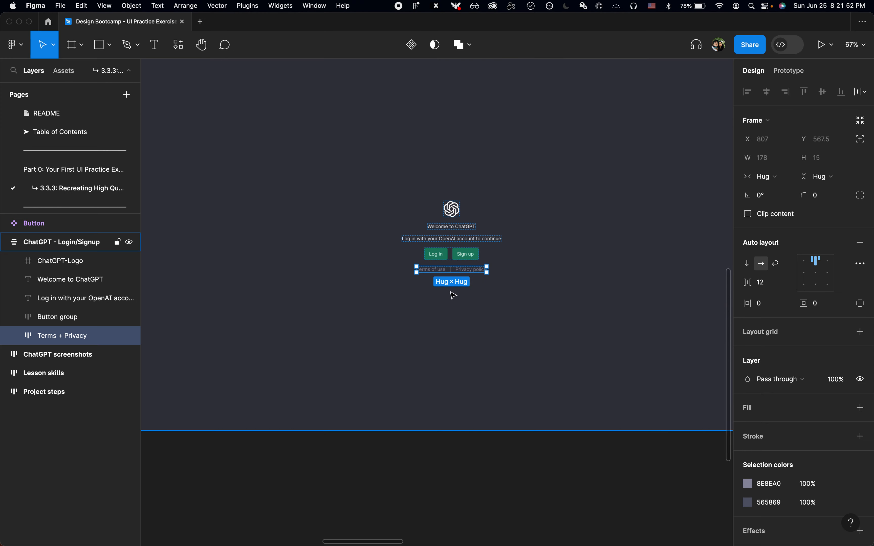
{"action": "scroll", "coordinate": [453, 294], "scroll_direction": "up", "scroll_amount": 2}
{"action": "scroll", "coordinate": [452, 295], "scroll_direction": "down", "scroll_amount": 5}
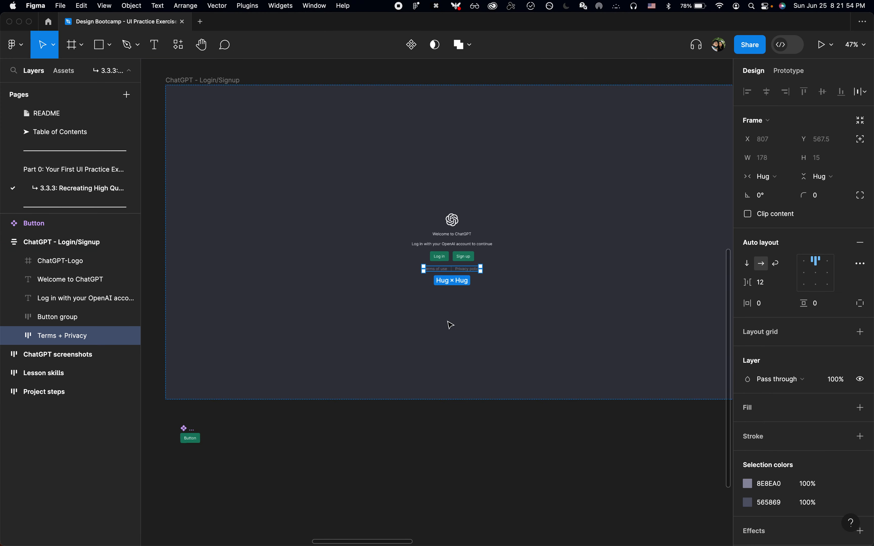
{"action": "scroll", "coordinate": [449, 323], "scroll_direction": "up", "scroll_amount": 2}
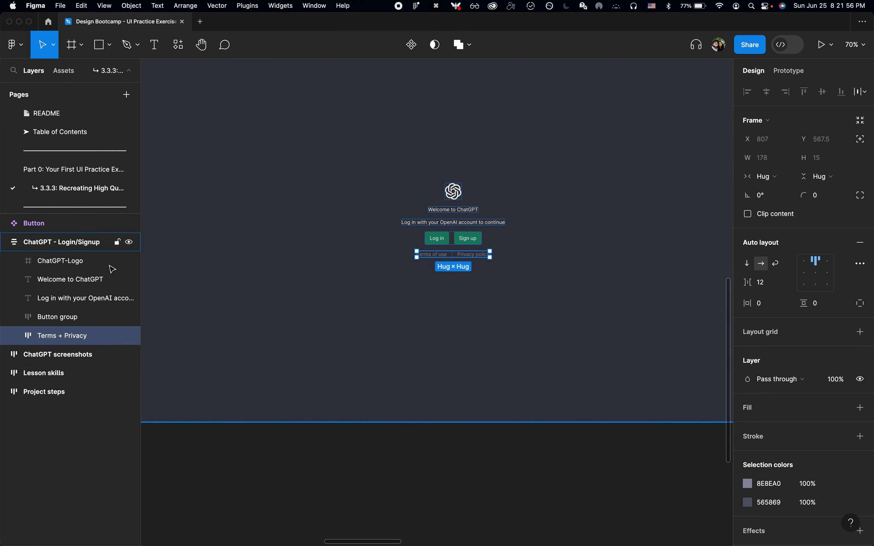
- Wrap the ChatGPT-Logo, both text lines and the Button group in an auto layout frame named "Top"
{"action": "left_click", "coordinate": [68, 261]}
{"action": "scroll", "coordinate": [450, 221], "scroll_direction": "up", "scroll_amount": 3}
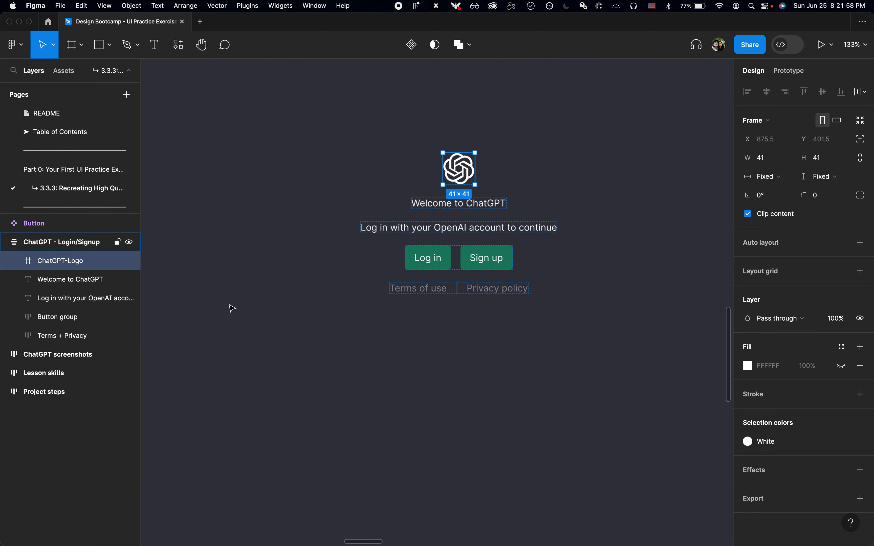
{"action": "left_click", "coordinate": [62, 316], "text": "shift"}
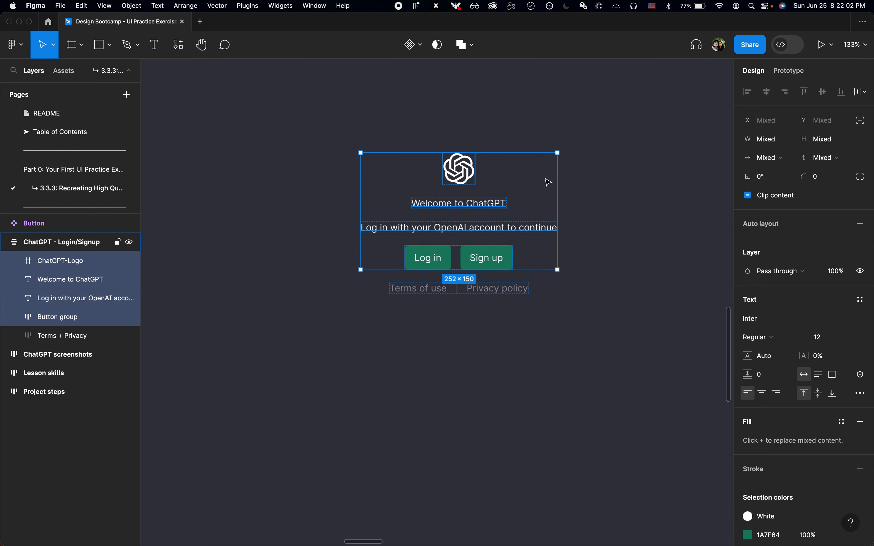
{"action": "key", "text": "shift+a"}
{"action": "key", "text": "super+r"}
{"action": "type", "text": "Top"}
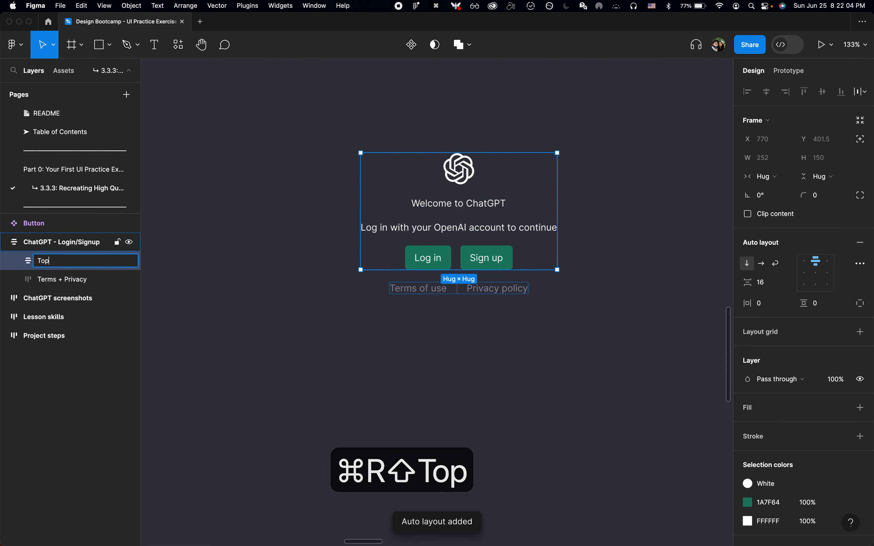
{"action": "key", "text": "Return"}
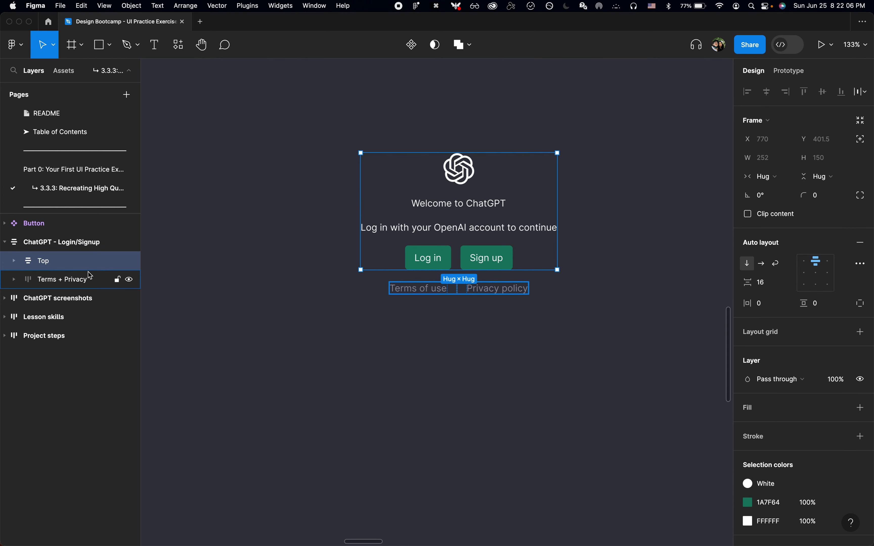
- Wrap the Terms + Privacy row in its own auto layout frame and name it "Footer"
{"action": "left_click", "coordinate": [62, 280]}
{"action": "scroll", "coordinate": [430, 273], "scroll_direction": "down", "scroll_amount": 5}
{"action": "scroll", "coordinate": [430, 273], "scroll_direction": "up", "scroll_amount": 2}
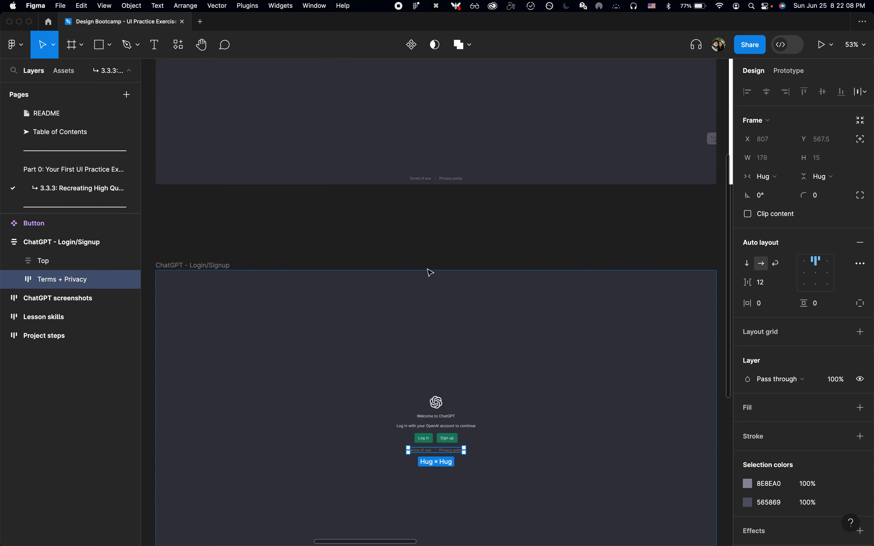
{"action": "scroll", "coordinate": [430, 273], "scroll_direction": "down", "scroll_amount": 10}
{"action": "scroll", "coordinate": [450, 220], "scroll_direction": "up", "scroll_amount": 5}
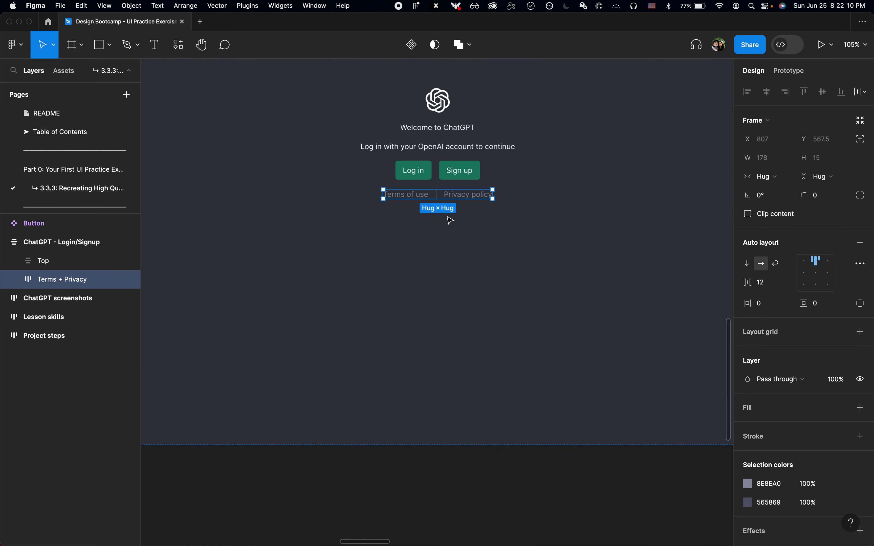
{"action": "key", "text": "shift+a"}
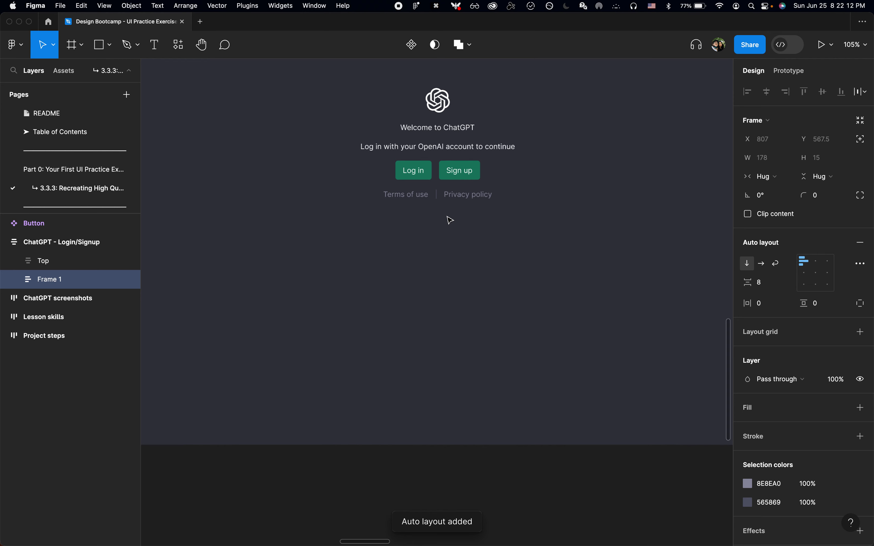
{"action": "key", "text": "super+r"}
{"action": "type", "text": "B"}
{"action": "key", "text": "BackSpace"}
{"action": "type", "text": "Footer"}
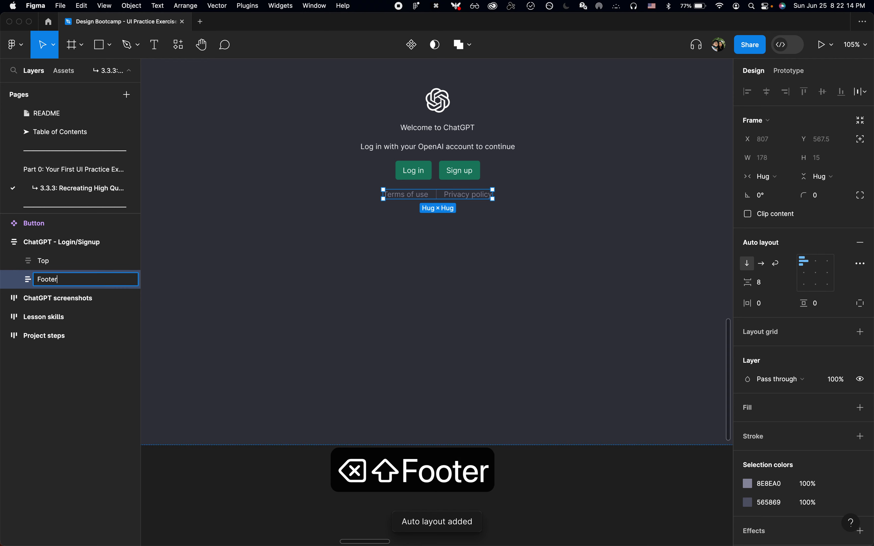
{"action": "key", "text": "Return"}
- Set the ChatGPT - Login/Signup frame's vertical auto layout spacing to Auto and compare the footer position with the original screenshot
{"action": "left_click", "coordinate": [85, 245]}
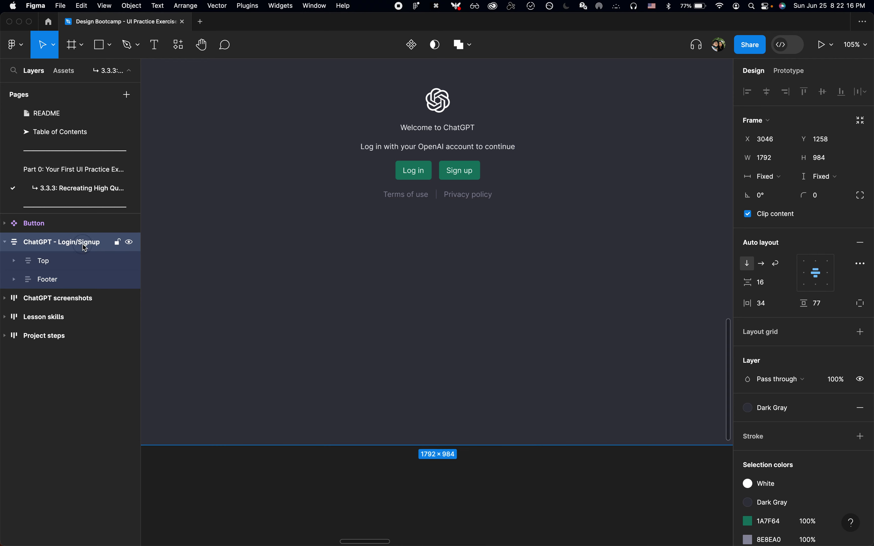
{"action": "scroll", "coordinate": [421, 229], "scroll_direction": "down", "scroll_amount": 5}
{"action": "scroll", "coordinate": [421, 230], "scroll_direction": "up", "scroll_amount": 3}
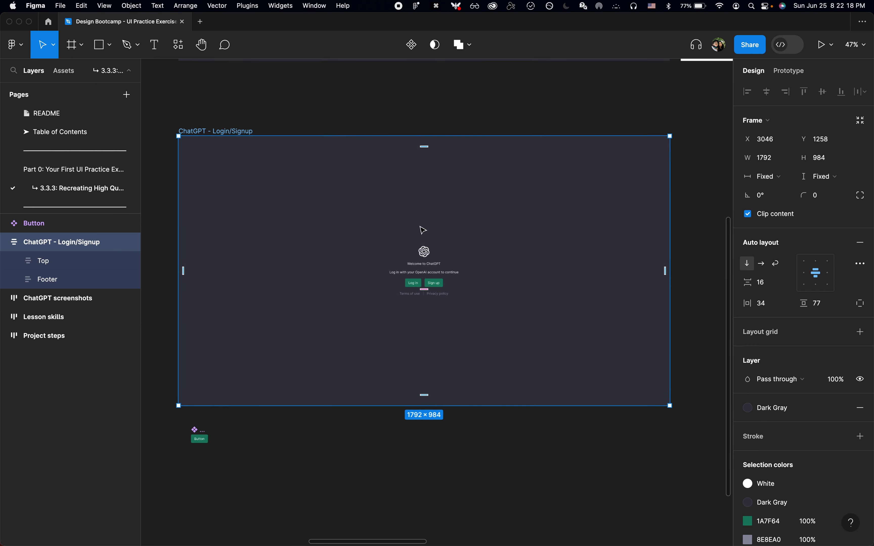
{"action": "scroll", "coordinate": [419, 229], "scroll_direction": "left", "scroll_amount": 2}
{"action": "scroll", "coordinate": [420, 229], "scroll_direction": "down", "scroll_amount": 2}
{"action": "left_click", "coordinate": [183, 148]}
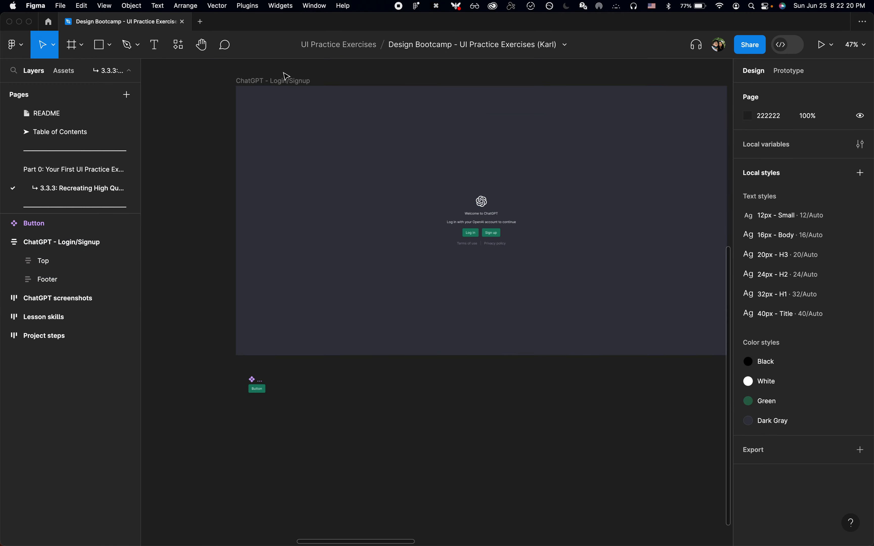
{"action": "left_click", "coordinate": [283, 81]}
{"action": "key", "text": "shift+2"}
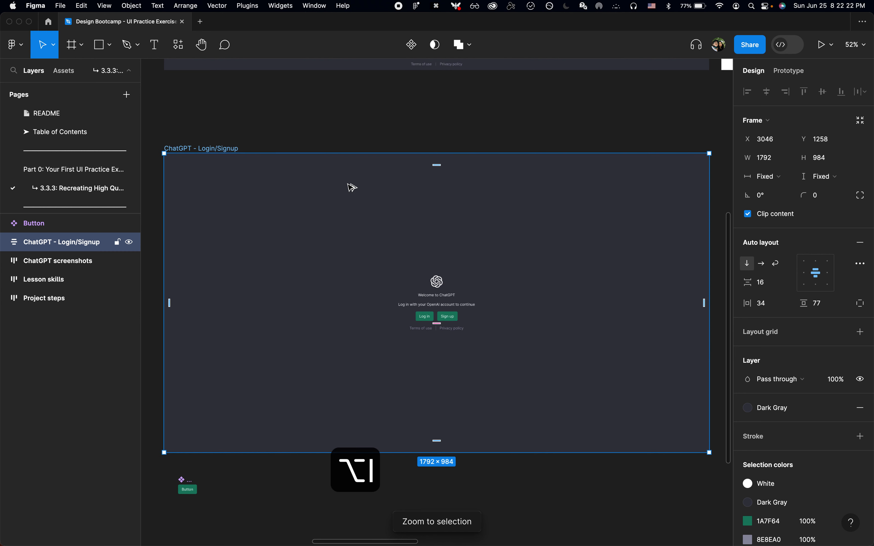
{"action": "key", "text": "Return"}
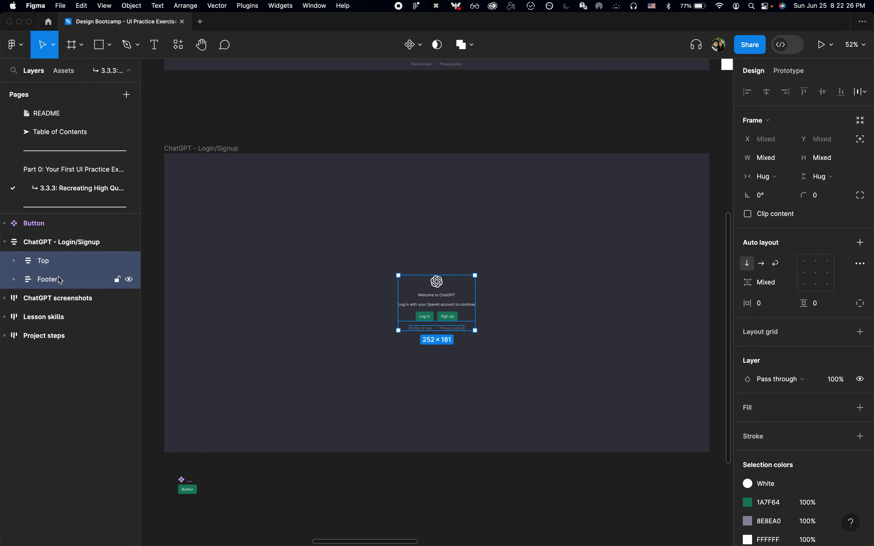
{"action": "left_click", "coordinate": [61, 248]}
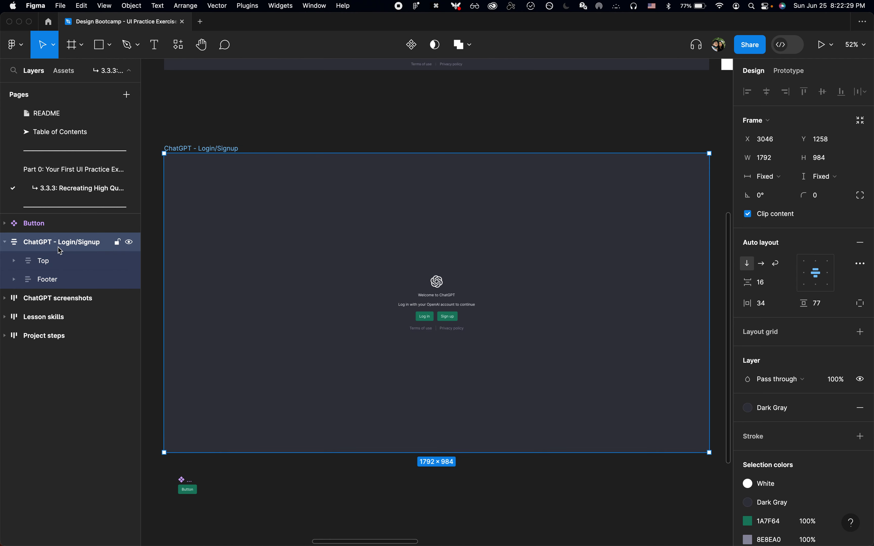
{"action": "double_click", "coordinate": [819, 278]}
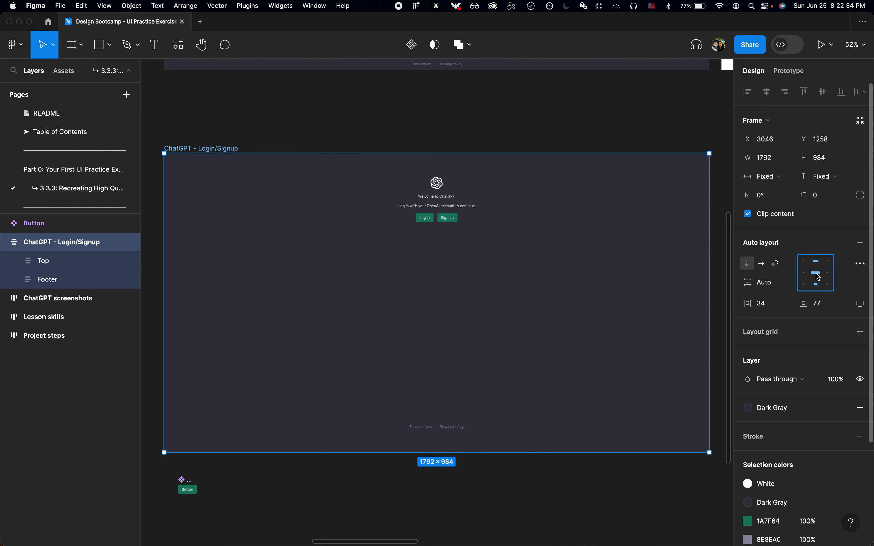
{"action": "double_click", "coordinate": [819, 278]}
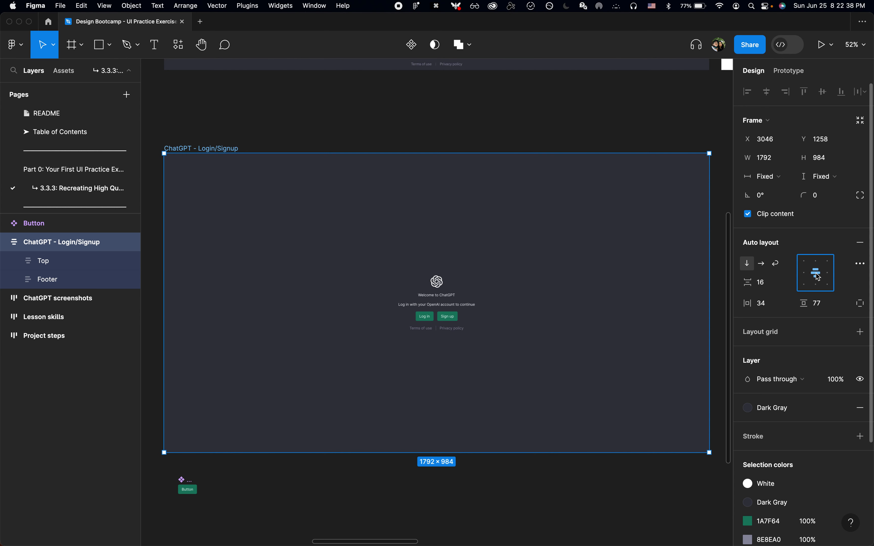
{"action": "double_click", "coordinate": [819, 278]}
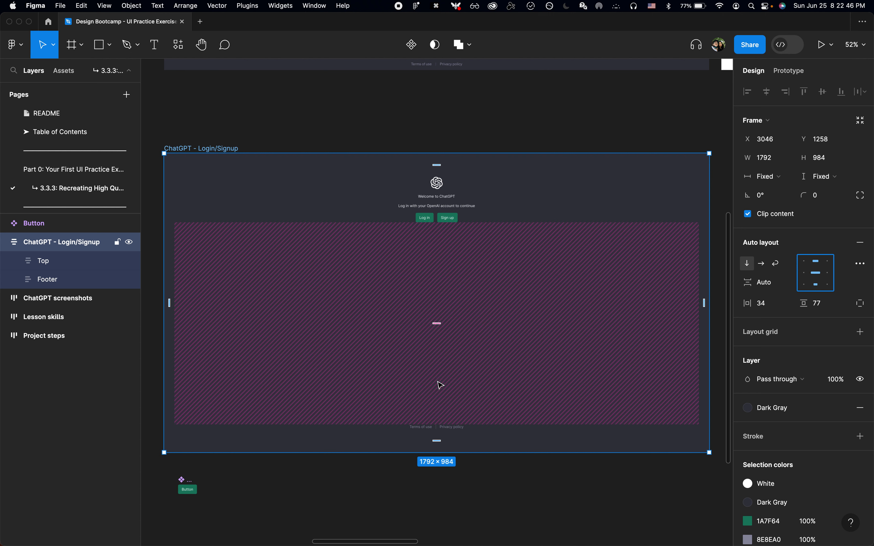
{"action": "scroll", "coordinate": [461, 218], "scroll_direction": "up", "scroll_amount": 6}
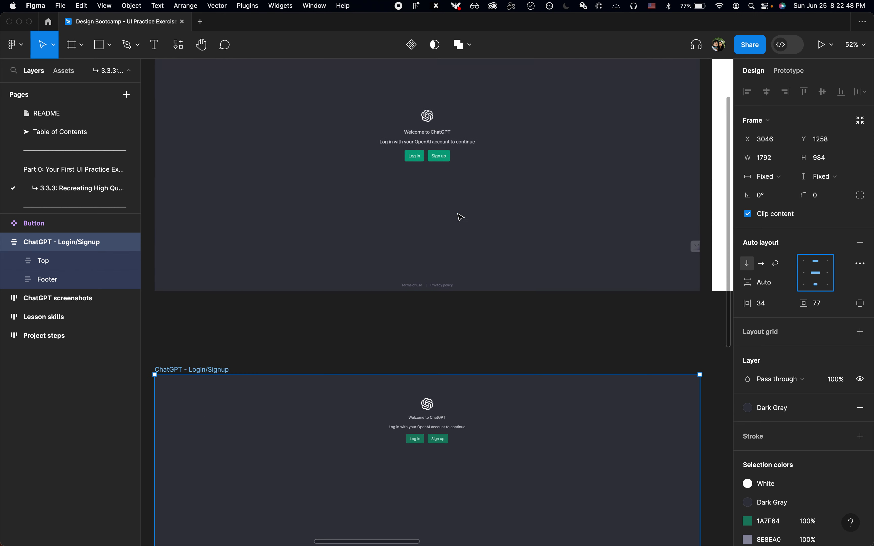
{"action": "scroll", "coordinate": [422, 379], "scroll_direction": "down", "scroll_amount": 6}
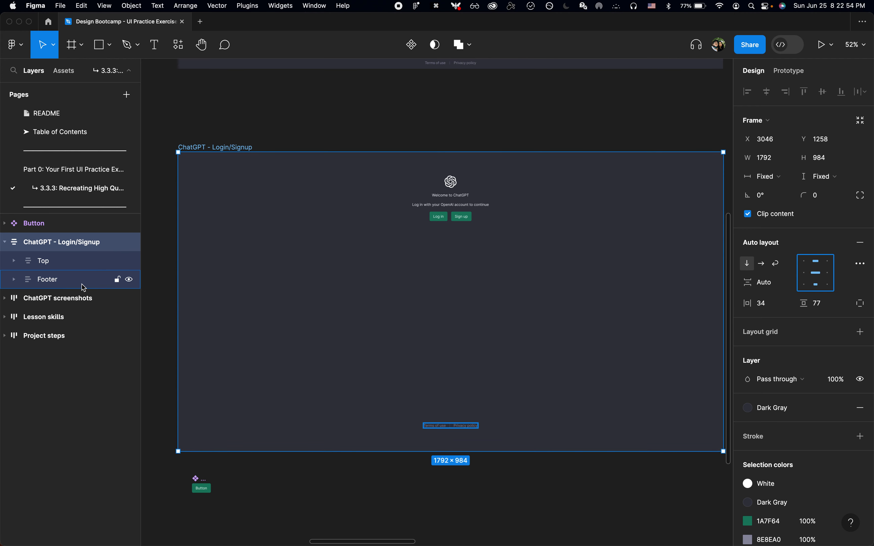
- Set the Footer frame's width to Fill container and align its contents to the center
{"action": "left_click", "coordinate": [68, 283]}
{"action": "scroll", "coordinate": [488, 425], "scroll_direction": "down", "scroll_amount": 3}
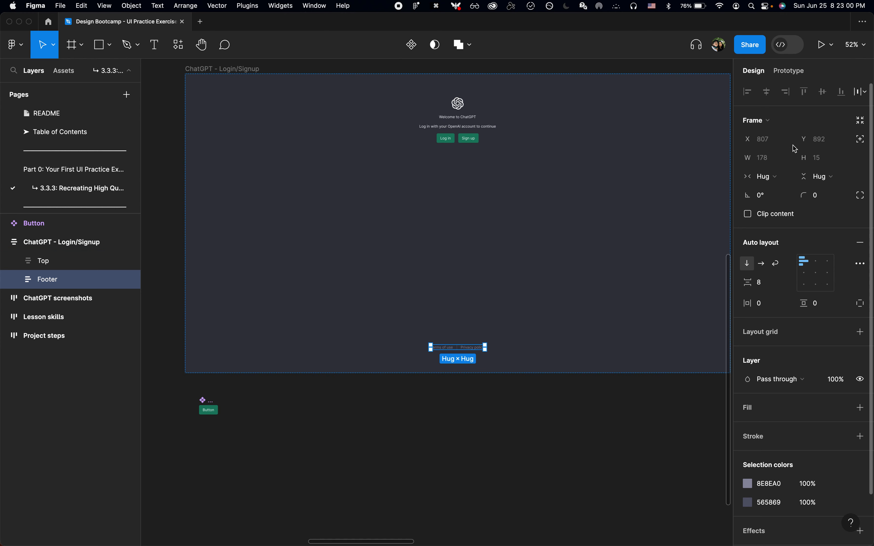
{"action": "left_click", "coordinate": [766, 177]}
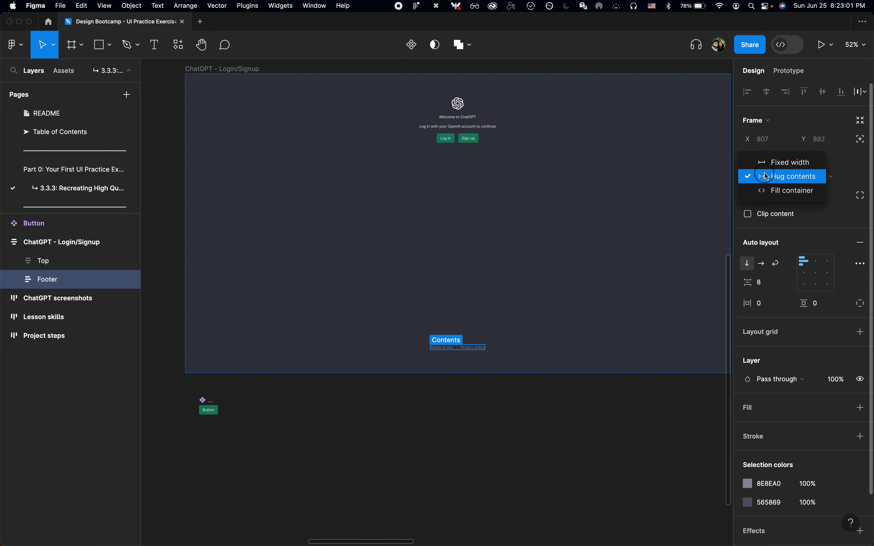
{"action": "left_click", "coordinate": [766, 195]}
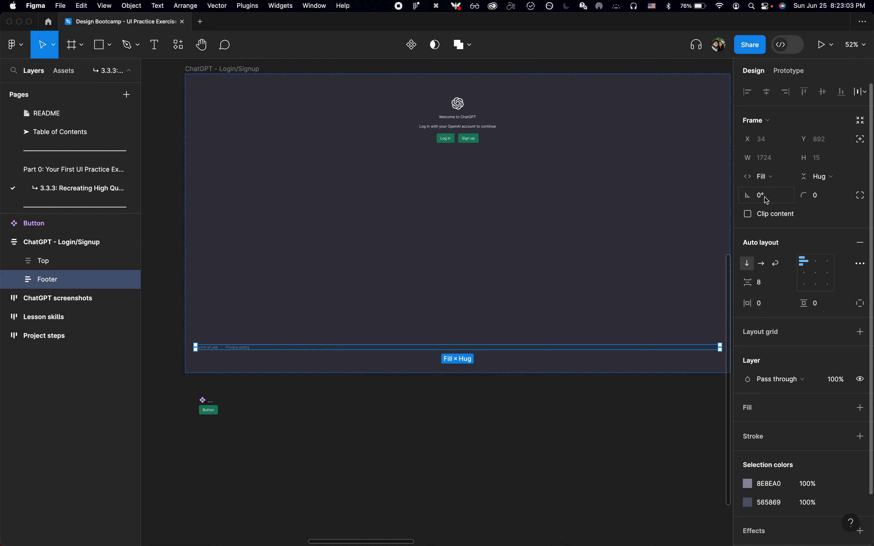
{"action": "left_click", "coordinate": [821, 275]}
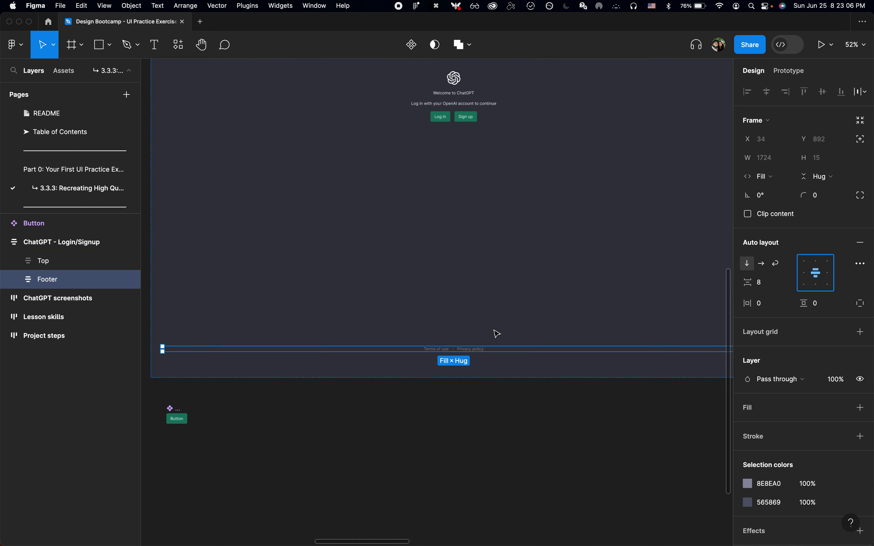
- Expand the Footer layer and inspect the Terms + Privacy row inside the full-width frame
{"action": "scroll", "coordinate": [390, 372], "scroll_direction": "up", "scroll_amount": 5}
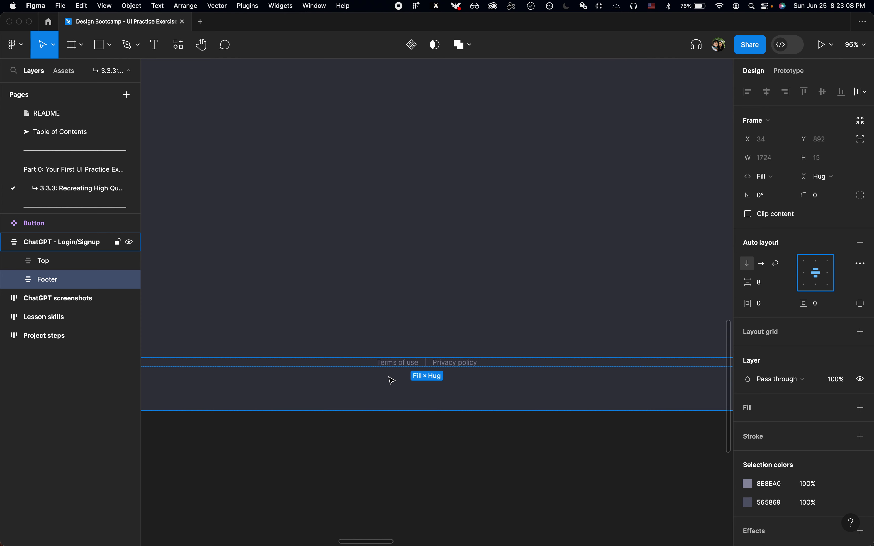
{"action": "key", "text": "Return"}
{"action": "left_click", "coordinate": [14, 280]}
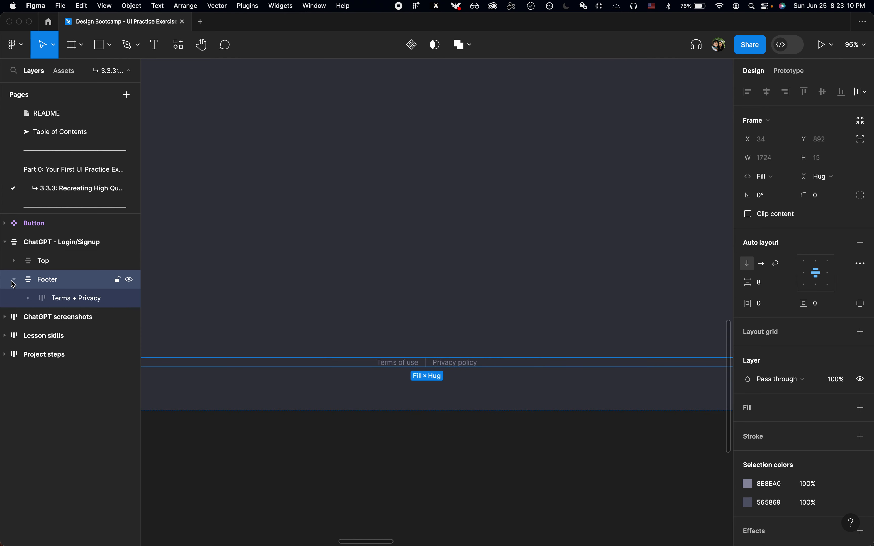
{"action": "left_click", "coordinate": [105, 280]}
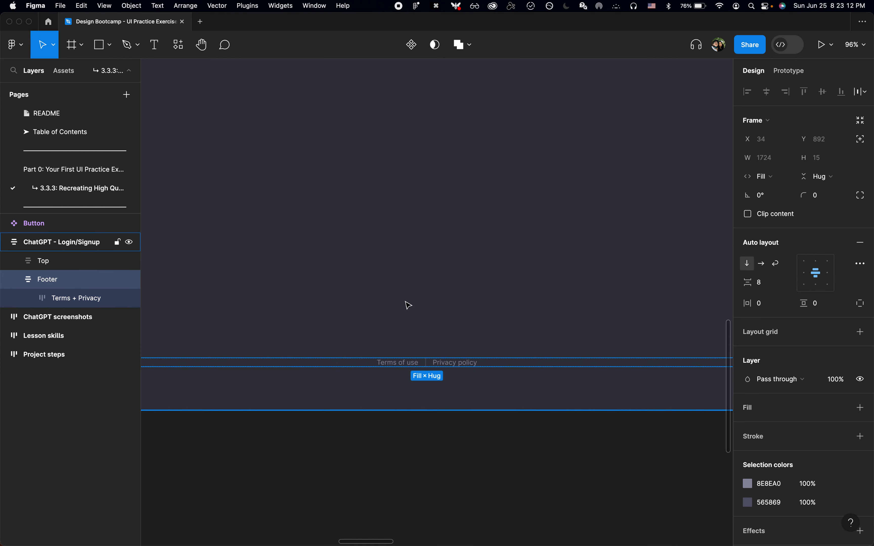
{"action": "scroll", "coordinate": [409, 305], "scroll_direction": "down", "scroll_amount": 5}
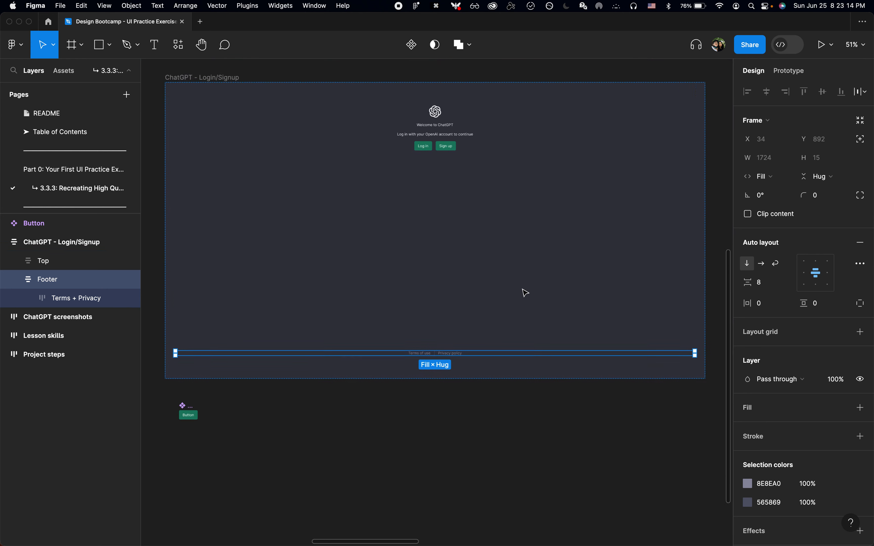
- Switch to the ChatGPT login page in Chrome and close the developer tools
{"action": "scroll", "coordinate": [524, 292], "scroll_direction": "up", "scroll_amount": 10}
{"action": "key", "text": "super+Tab"}
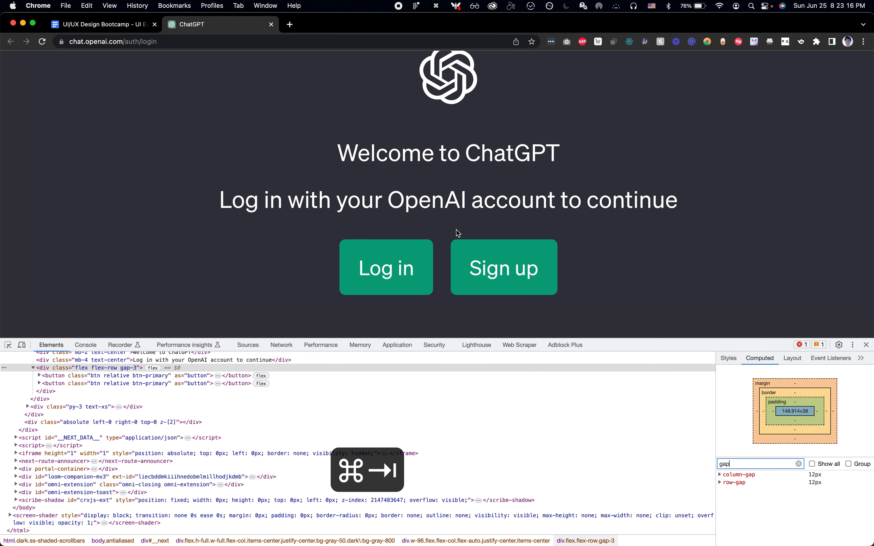
{"action": "key", "text": "alt+super+i"}
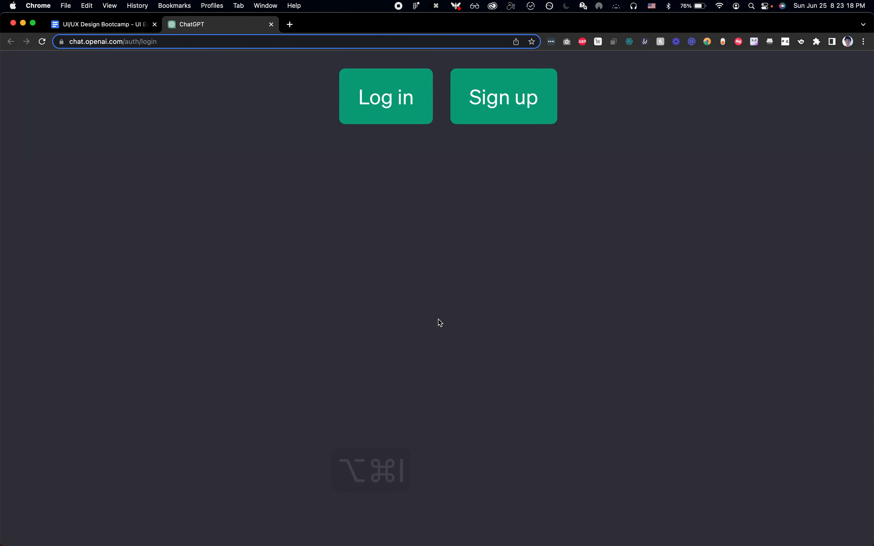
- Reset the ChatGPT page zoom and inspect the computed padding of the Terms of use and Privacy policy container
{"action": "key", "text": "super+0"}
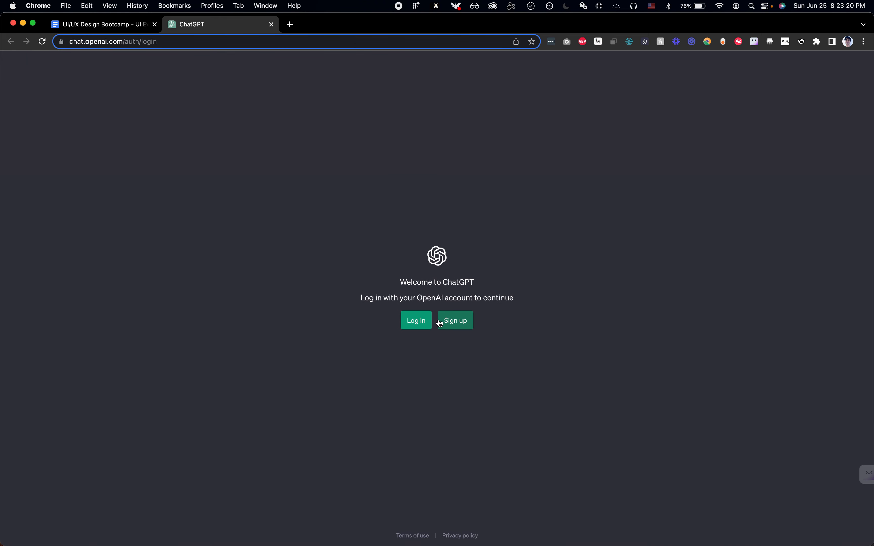
{"action": "key", "text": "shift+super+c"}
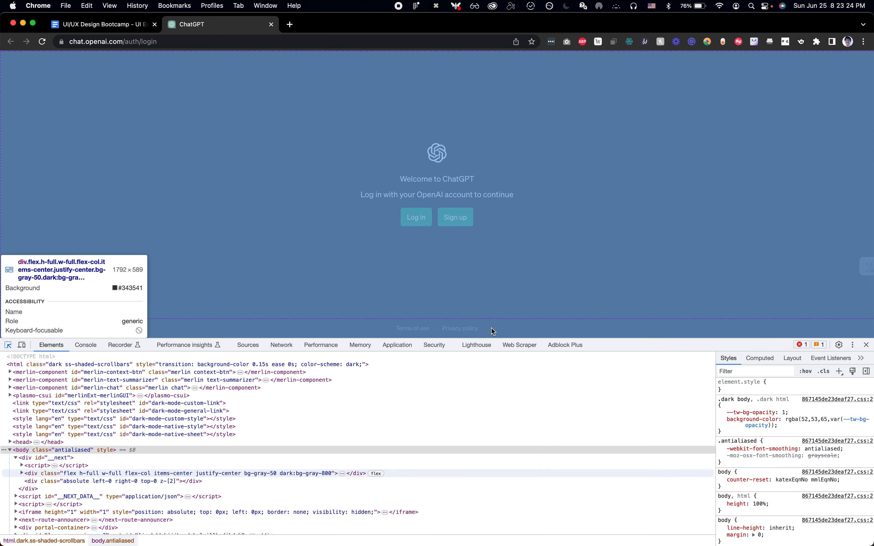
{"action": "left_click", "coordinate": [492, 328]}
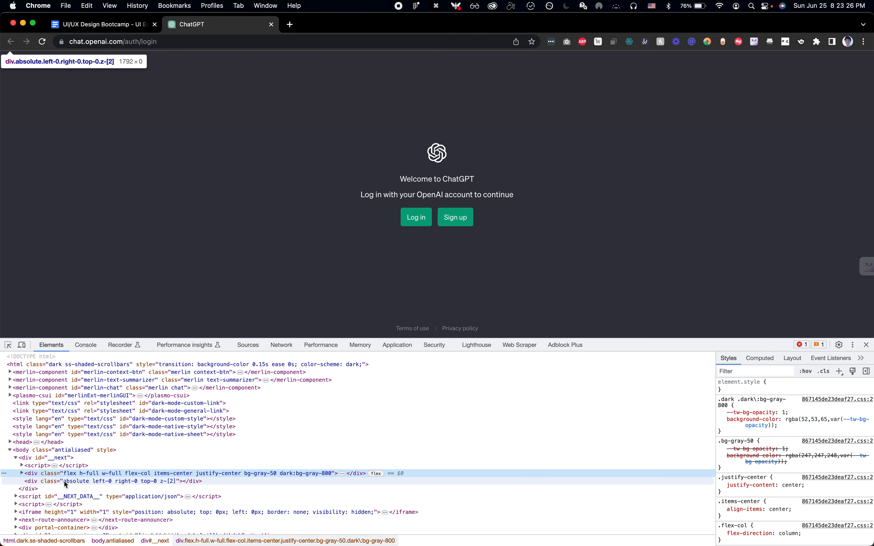
{"action": "key", "text": "shift+super+c"}
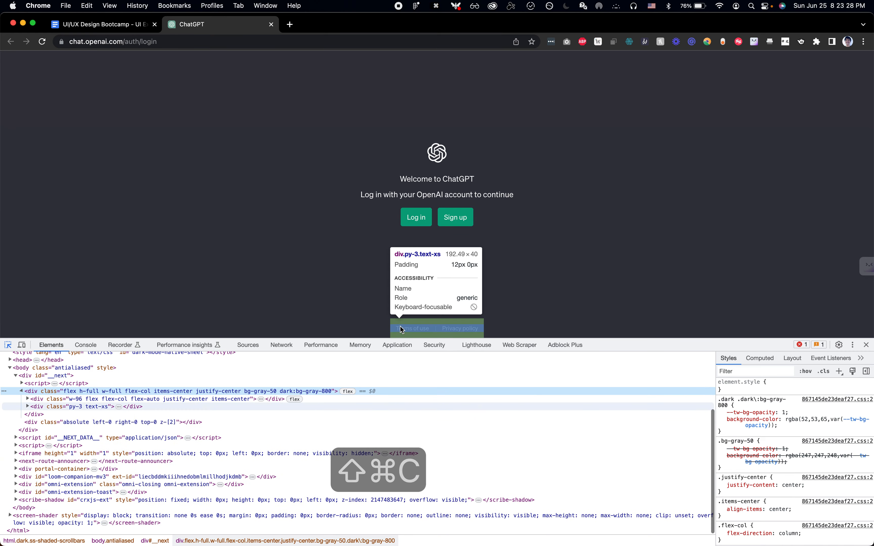
{"action": "left_click", "coordinate": [403, 322]}
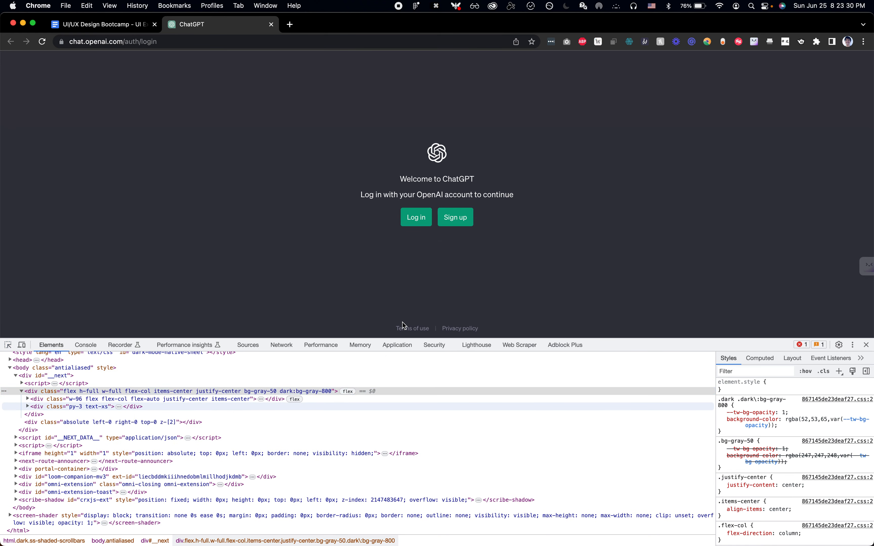
{"action": "left_click", "coordinate": [760, 358]}
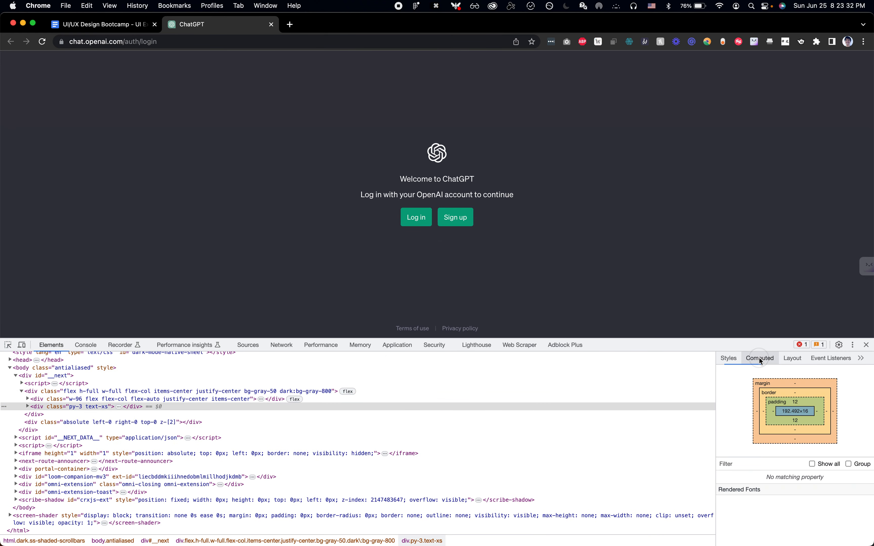
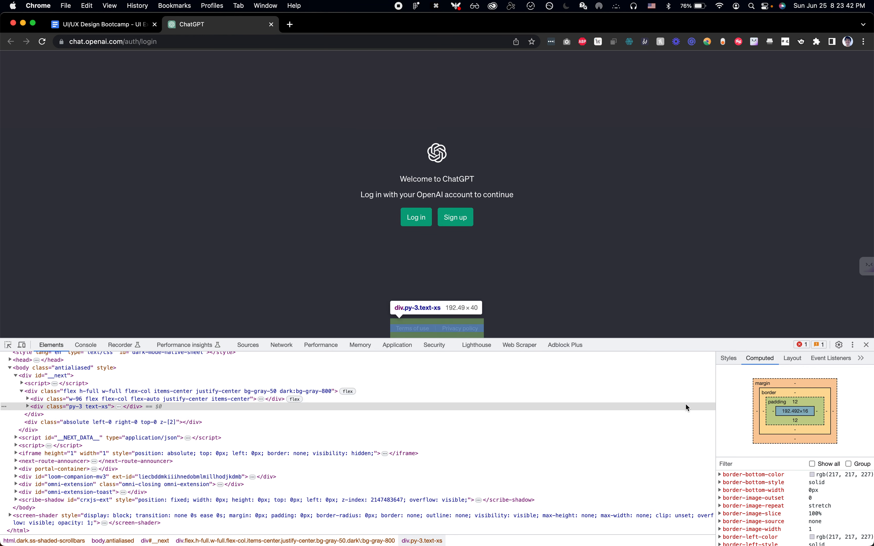
- Switch to Figma and set the Footer frame's vertical padding to 12
{"action": "key", "text": "super+Tab"}
{"action": "scroll", "coordinate": [689, 409], "scroll_direction": "down", "scroll_amount": 8}
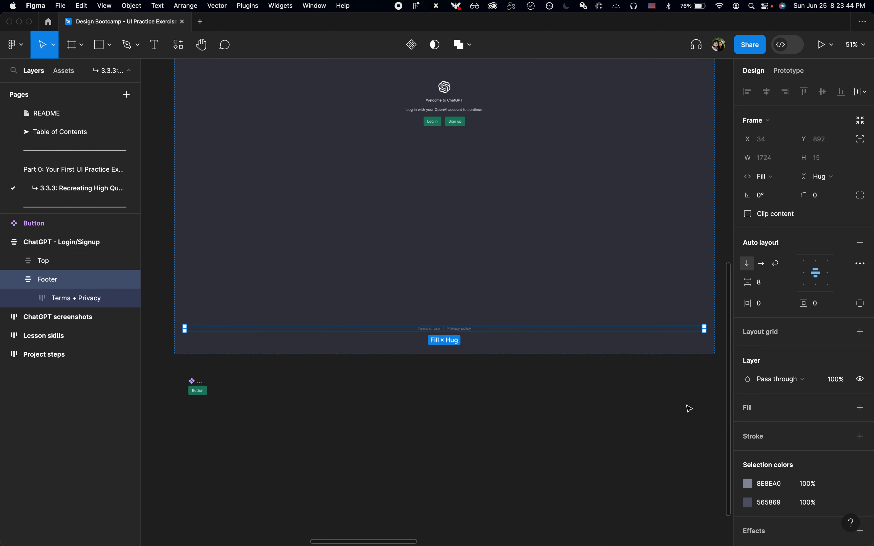
{"action": "left_click", "coordinate": [828, 303]}
{"action": "type", "text": "12"}
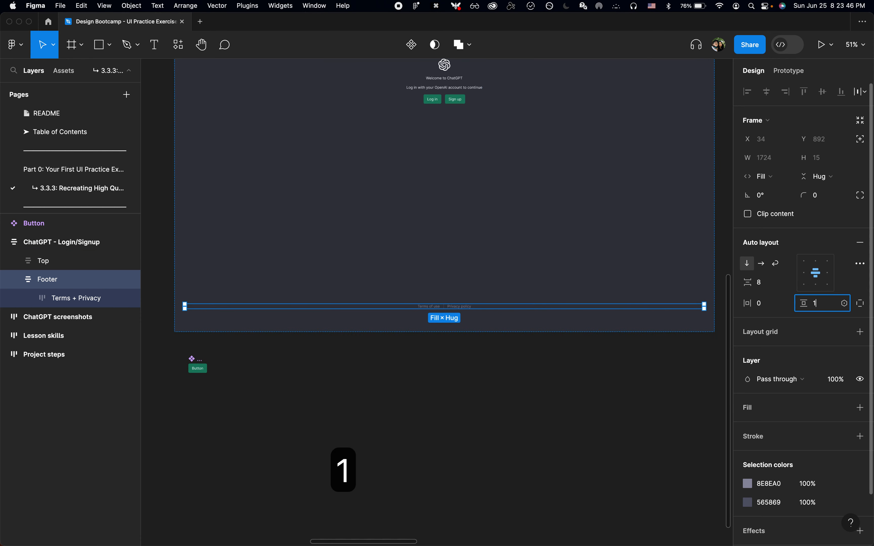
{"action": "key", "text": "Return"}
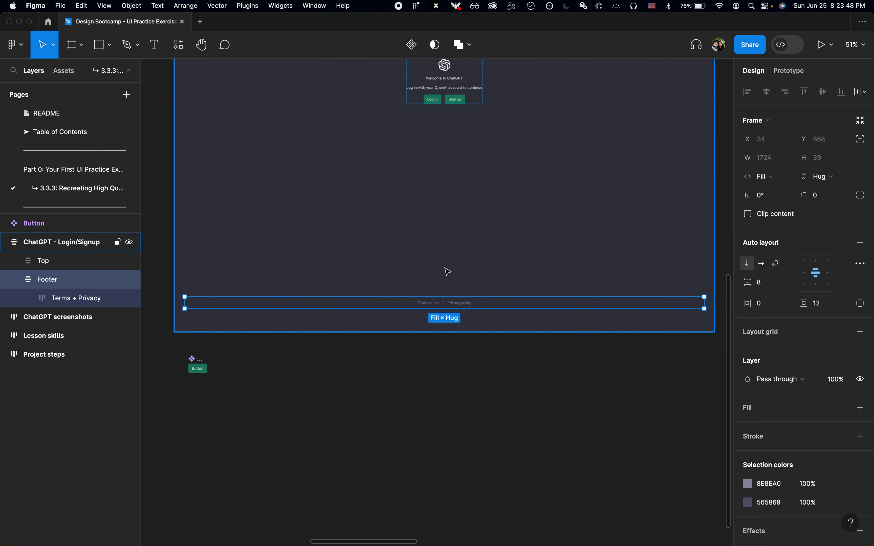
- Collapse the layers and set the ChatGPT - Login/Signup frame's vertical and horizontal padding to 0
{"action": "scroll", "coordinate": [448, 272], "scroll_direction": "up", "scroll_amount": 2}
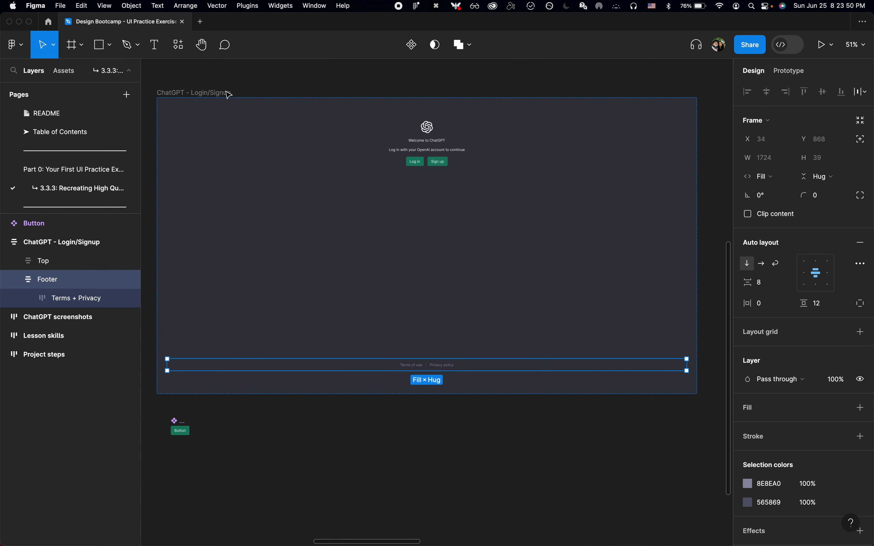
{"action": "left_click", "coordinate": [224, 94]}
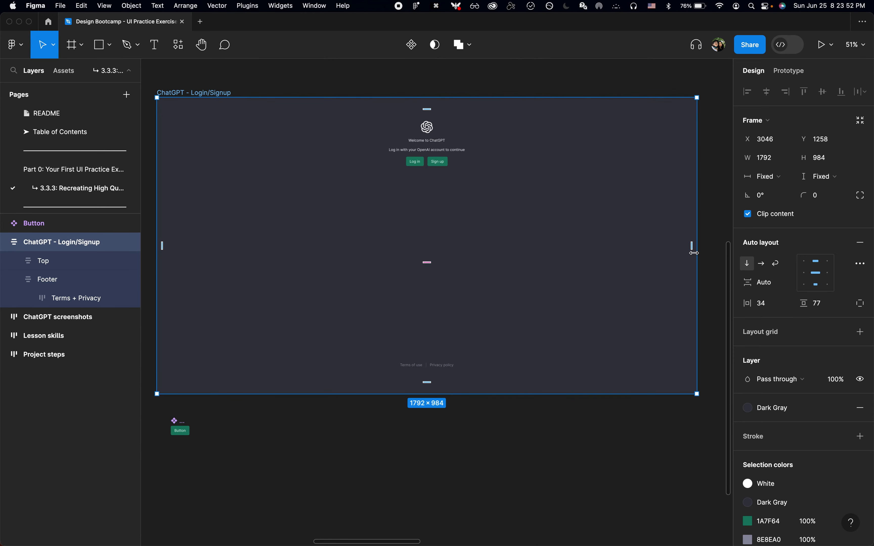
{"action": "key", "text": "alt"}
{"action": "key", "text": "alt+l"}
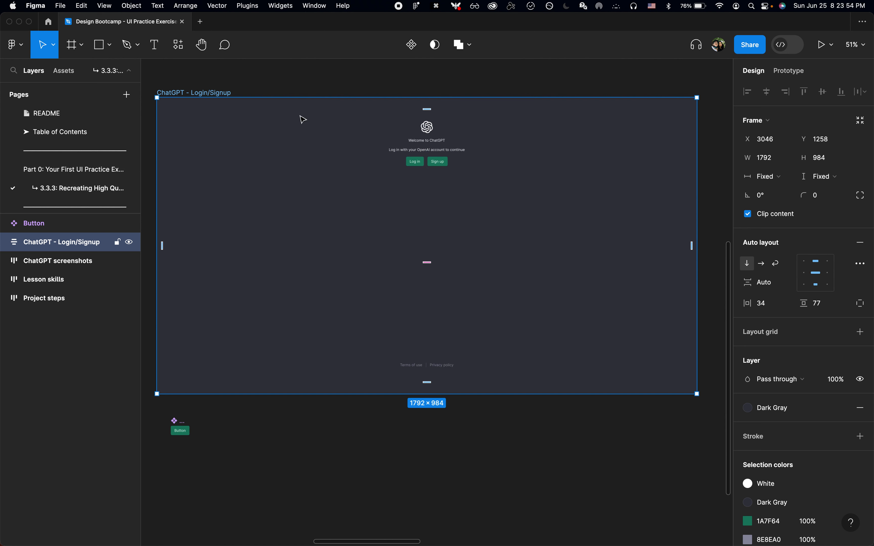
{"action": "left_click", "coordinate": [830, 310]}
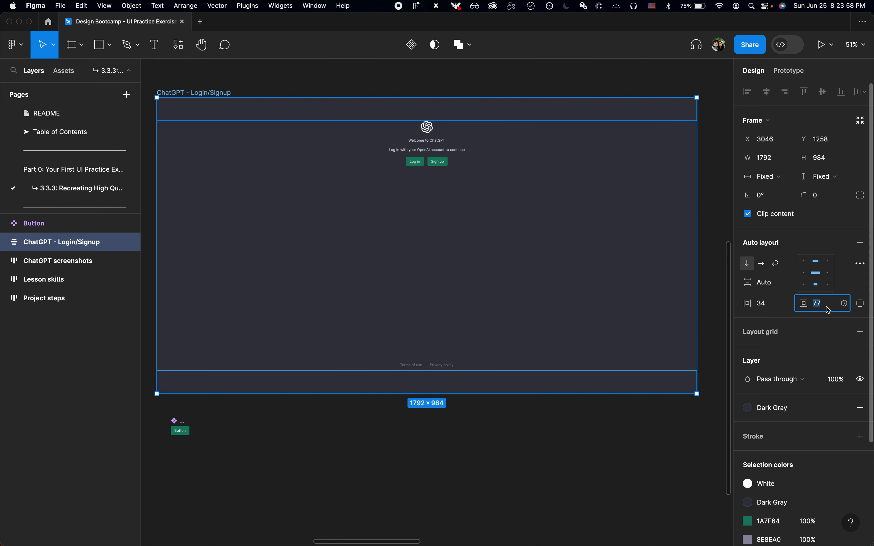
{"action": "type", "text": "0"}
{"action": "key", "text": "Return"}
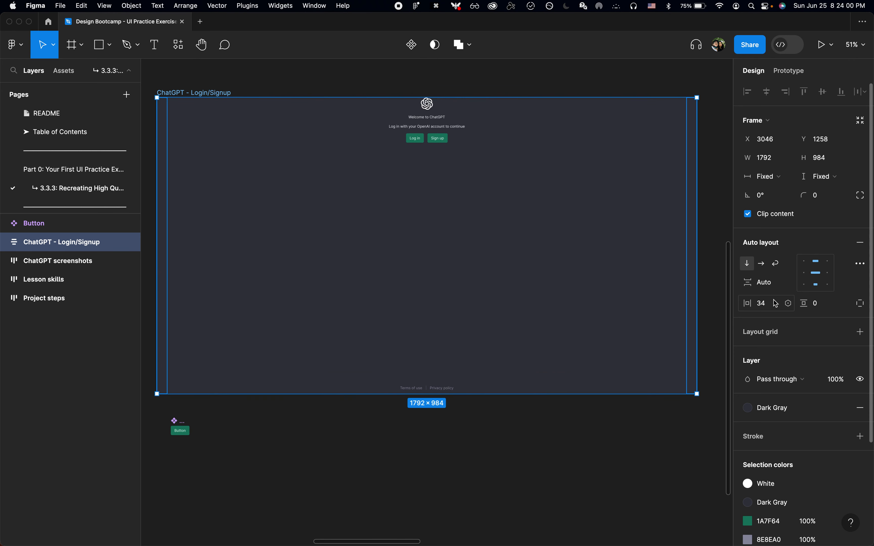
{"action": "left_click", "coordinate": [777, 304]}
{"action": "type", "text": "0"}
{"action": "key", "text": "Return"}
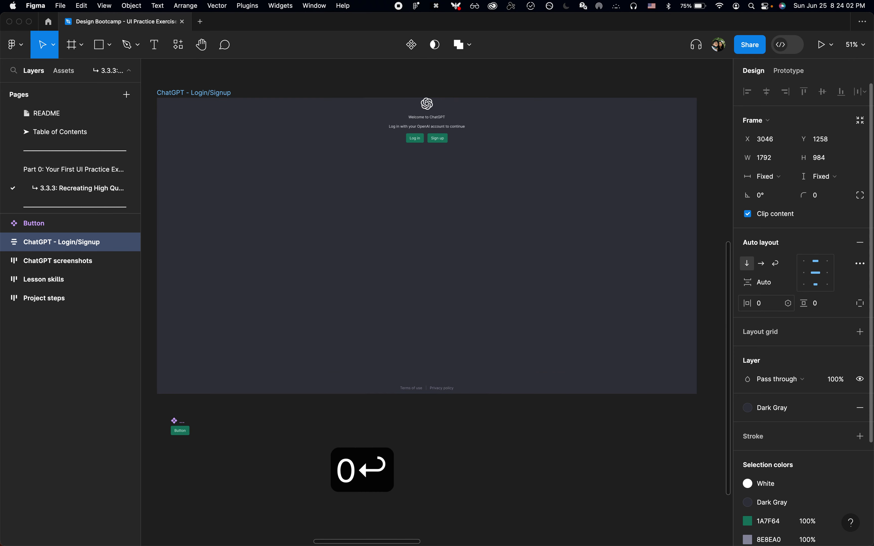
{"action": "left_click", "coordinate": [415, 79]}
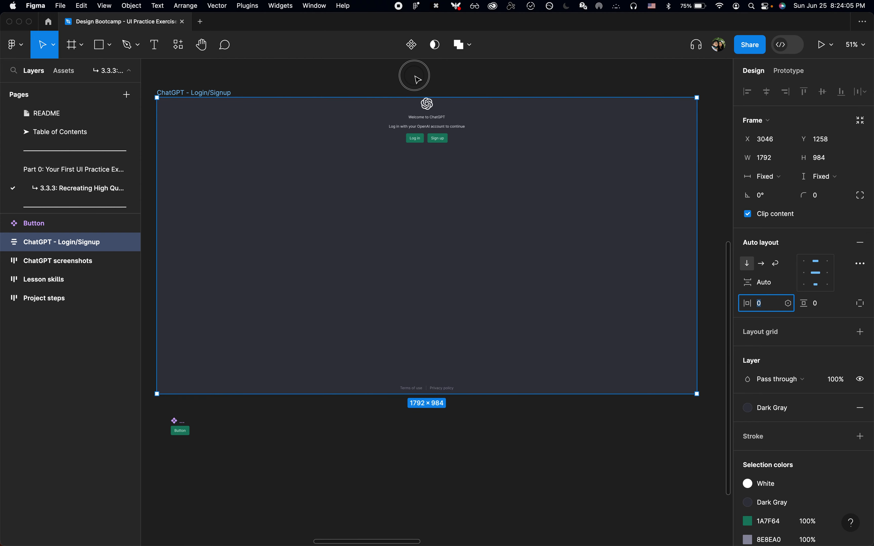
{"action": "left_click", "coordinate": [430, 220]}
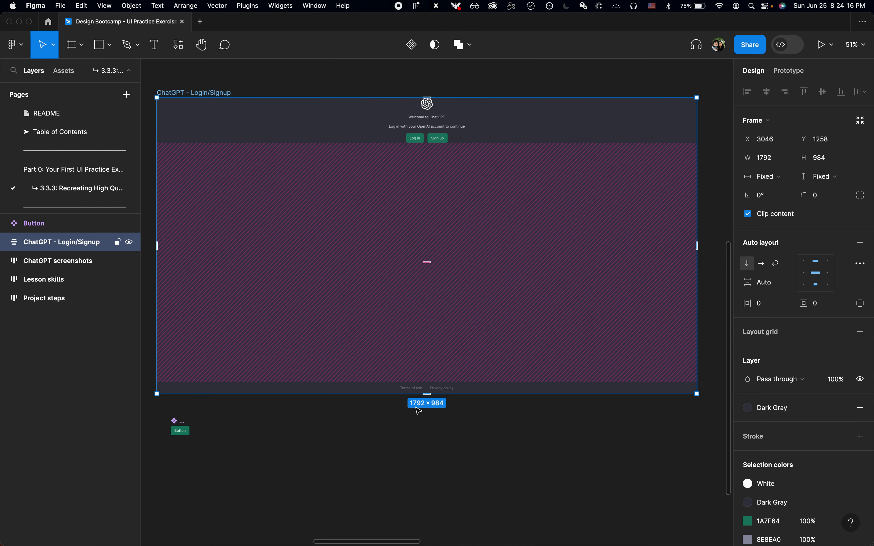
- Remove auto layout from the ChatGPT - Login/Signup frame
{"action": "scroll", "coordinate": [456, 438], "scroll_direction": "up", "scroll_amount": 1}
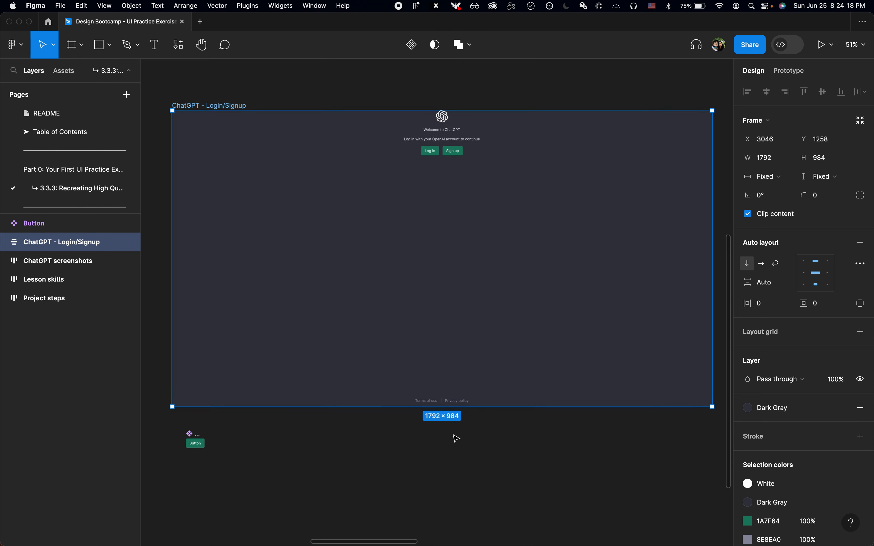
{"action": "left_click", "coordinate": [860, 244]}
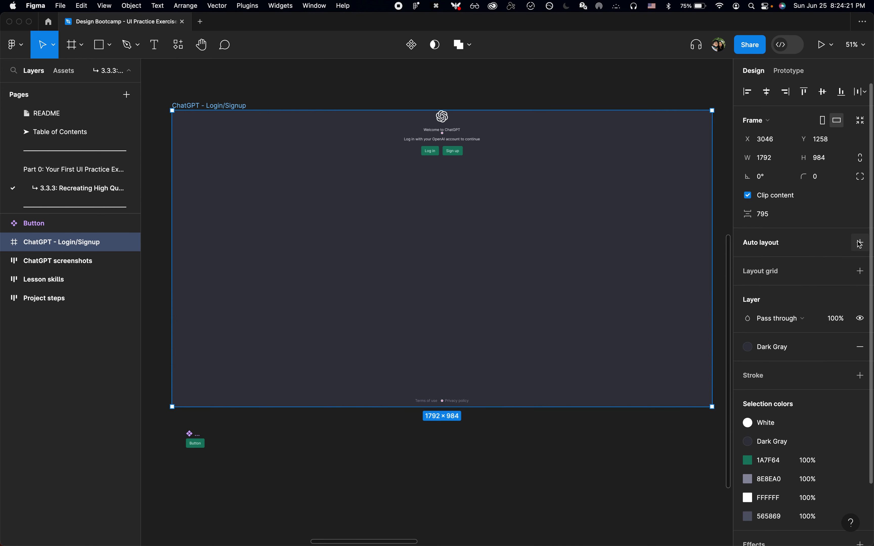
{"action": "left_click", "coordinate": [294, 94]}
{"action": "left_click", "coordinate": [226, 106]}
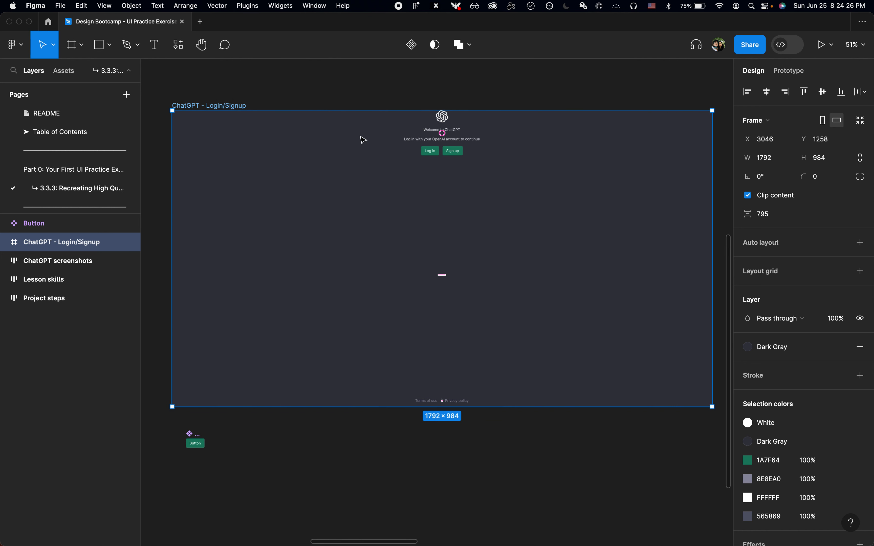
{"action": "scroll", "coordinate": [363, 140], "scroll_direction": "right", "scroll_amount": 2}
{"action": "scroll", "coordinate": [363, 140], "scroll_direction": "down", "scroll_amount": 1}
{"action": "scroll", "coordinate": [384, 158], "scroll_direction": "left", "scroll_amount": 2}
{"action": "scroll", "coordinate": [384, 158], "scroll_direction": "up", "scroll_amount": 1}
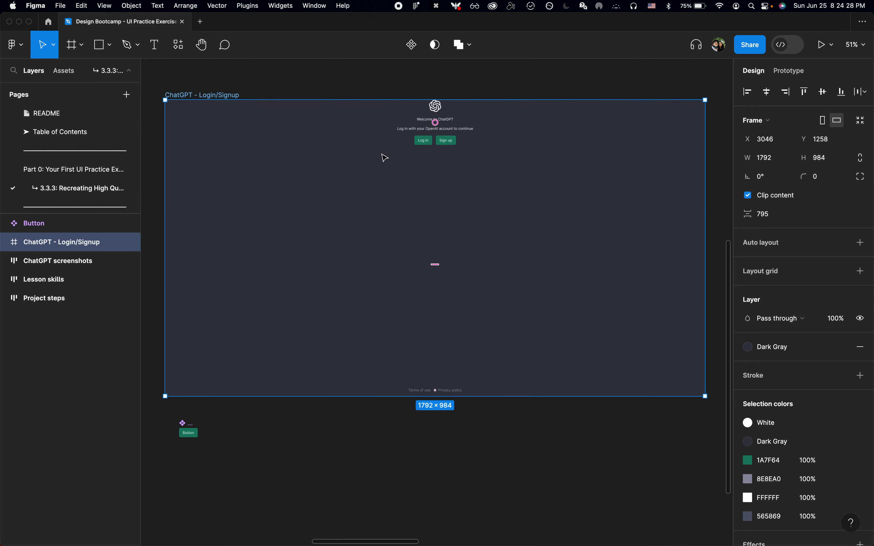
{"action": "left_click", "coordinate": [455, 71]}
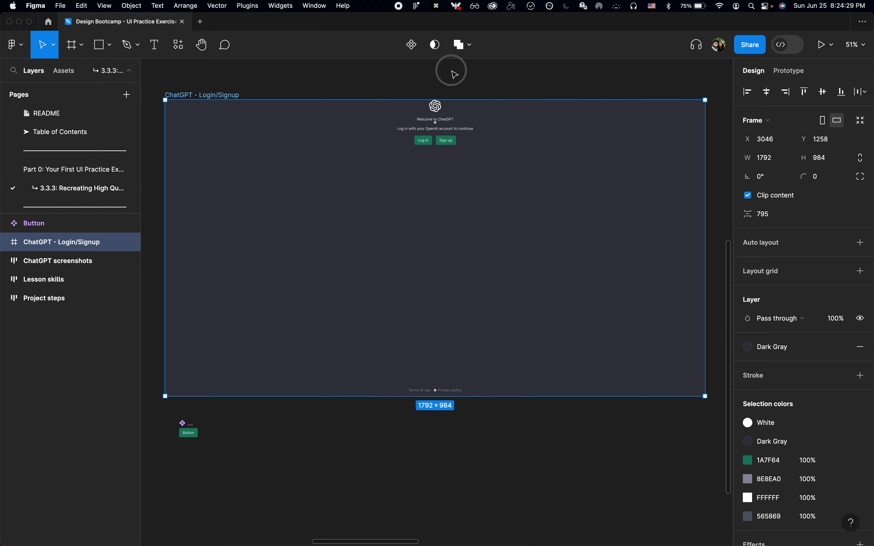
{"action": "left_click", "coordinate": [214, 95]}
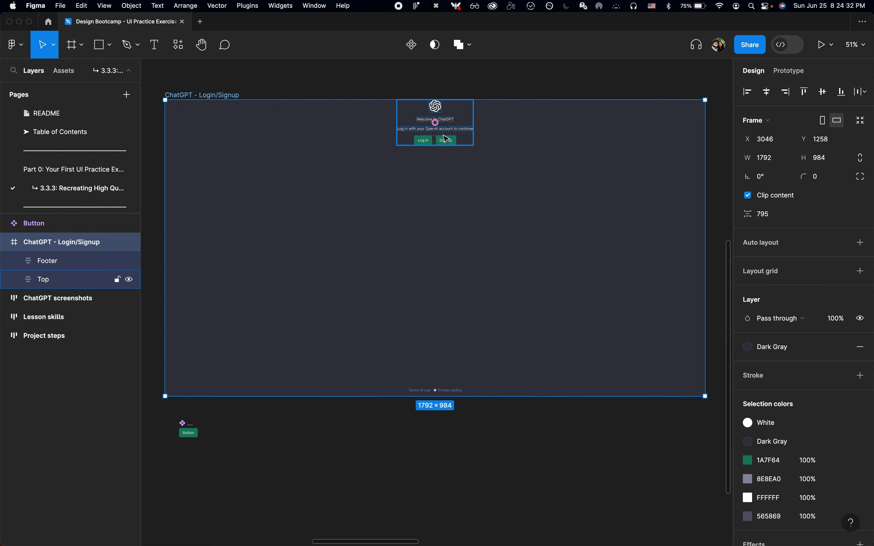
- Align the Top frame to the vertical center of the ChatGPT - Login/Signup frame
{"action": "left_click", "coordinate": [438, 121]}
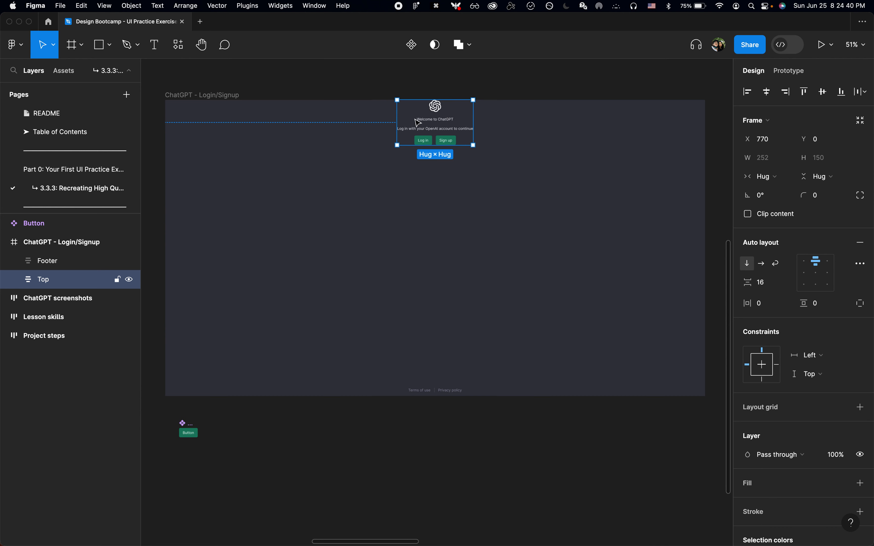
{"action": "left_click", "coordinate": [826, 91]}
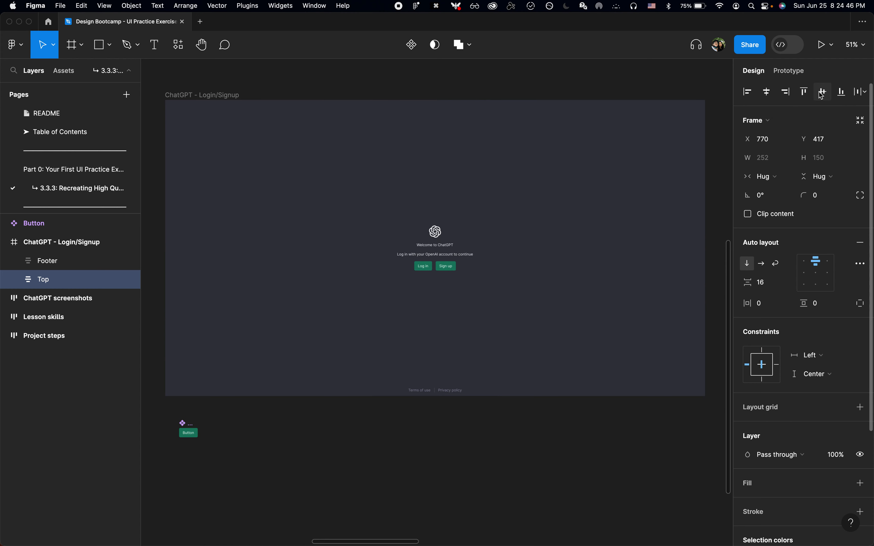
{"action": "key", "text": "super+z"}
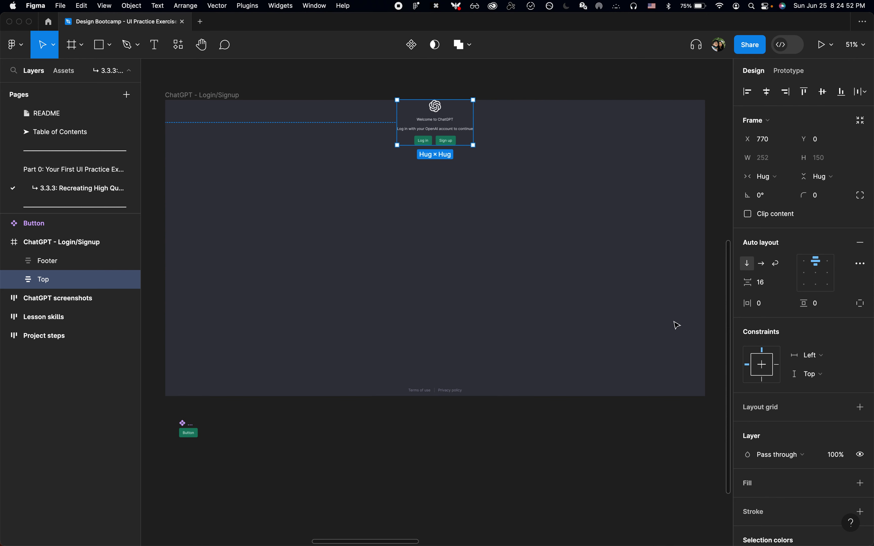
{"action": "key", "text": "alt+v"}
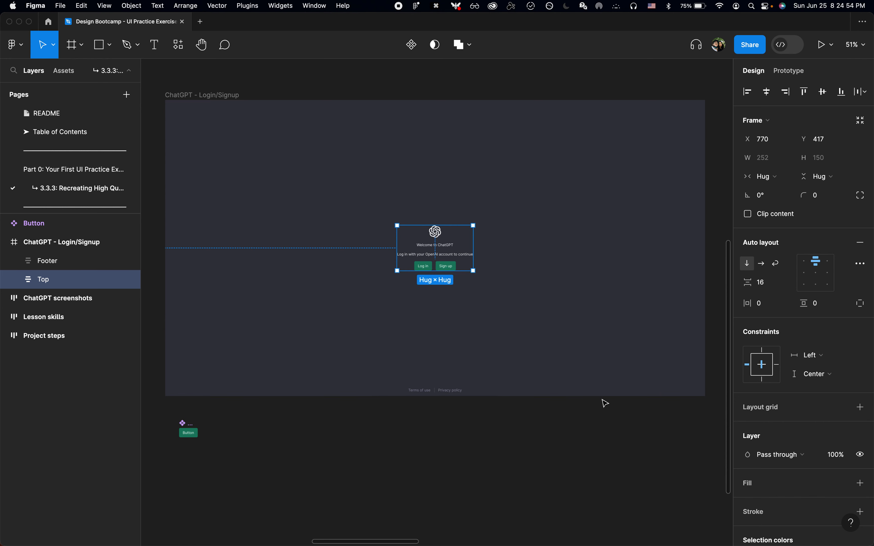
- Measure the distances from the Top and Footer frames to the edges of the ChatGPT - Login/Signup frame
{"action": "key", "text": "alt"}
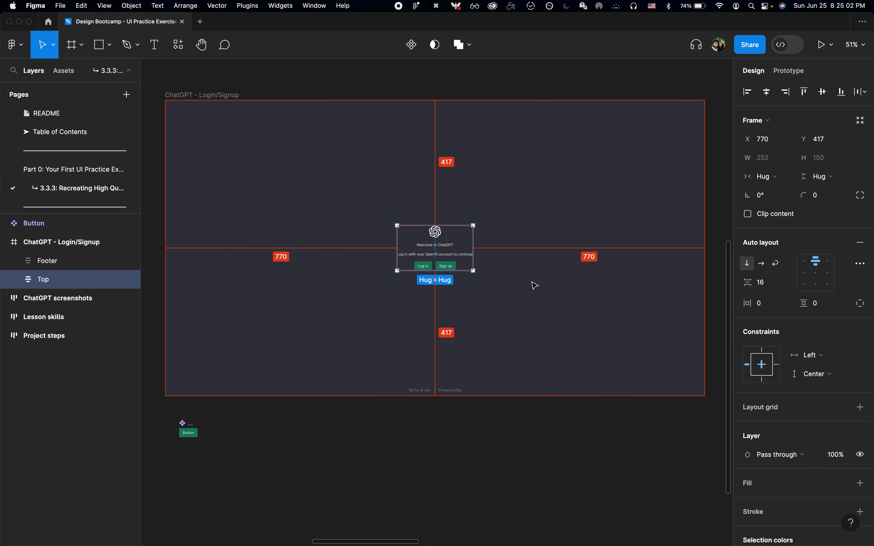
{"action": "left_click", "coordinate": [445, 389]}
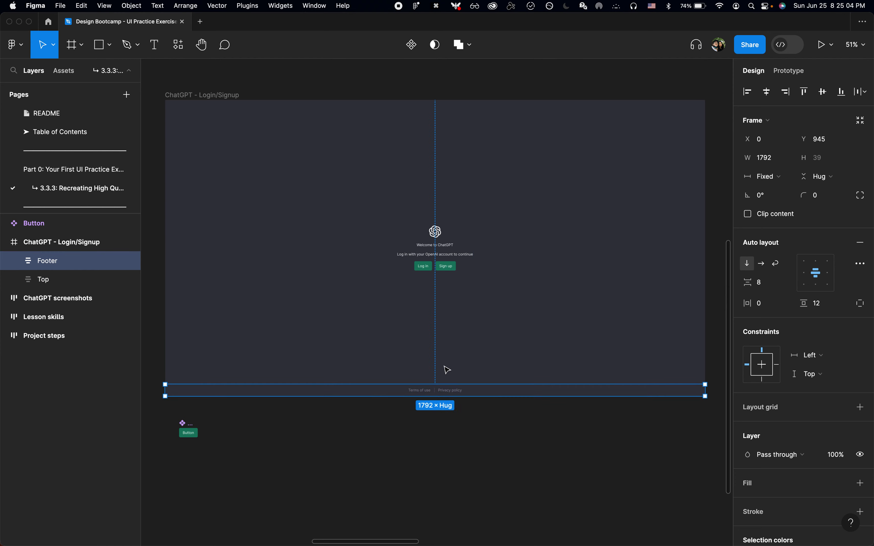
{"action": "scroll", "coordinate": [446, 369], "scroll_direction": "up", "scroll_amount": 5}
{"action": "scroll", "coordinate": [452, 350], "scroll_direction": "down", "scroll_amount": 5}
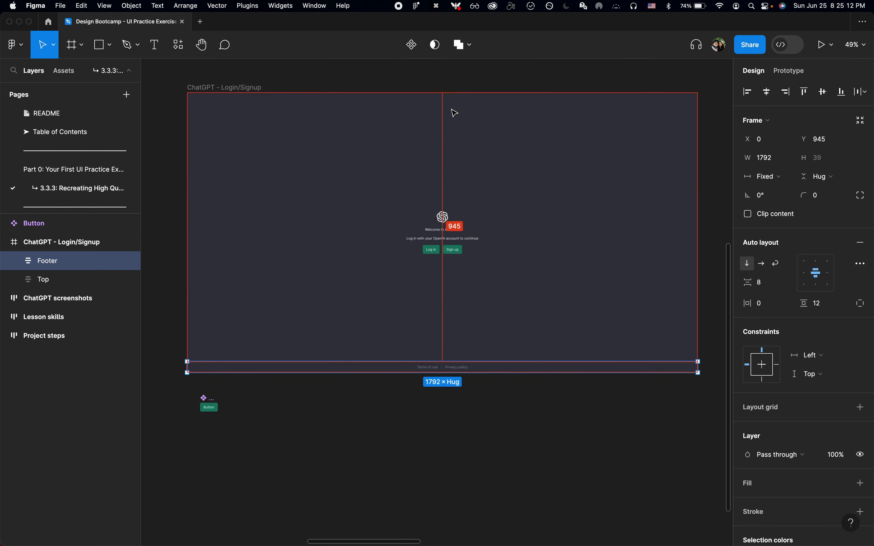
- Examine the centered content and the footer placement in the ChatGPT - Login/Signup frame up close
{"action": "left_click", "coordinate": [457, 79]}
{"action": "scroll", "coordinate": [457, 80], "scroll_direction": "up", "scroll_amount": 1}
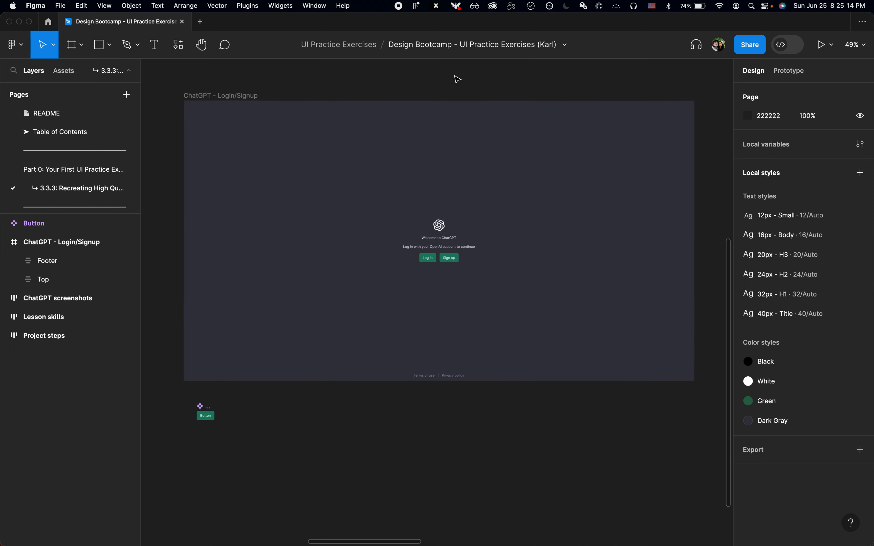
{"action": "left_click", "coordinate": [246, 107]}
{"action": "key", "text": "shift+2"}
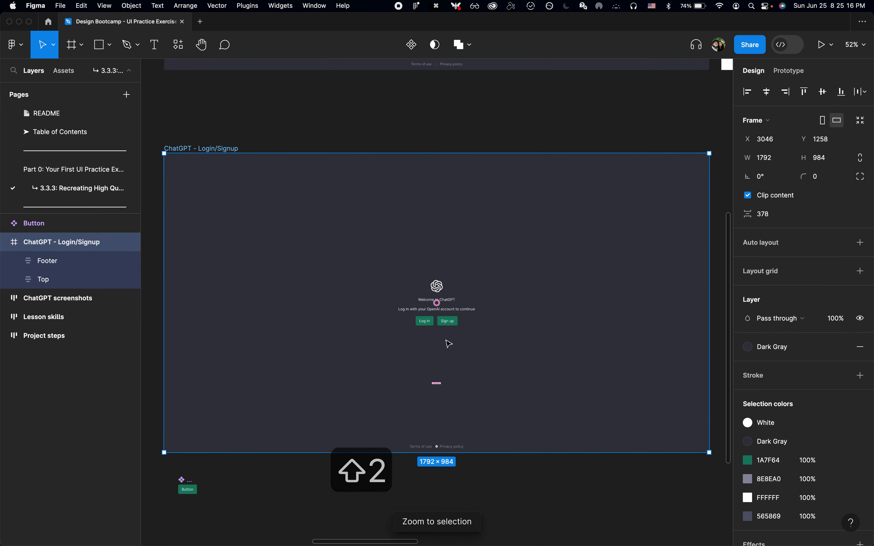
{"action": "left_click", "coordinate": [460, 471]}
{"action": "scroll", "coordinate": [454, 379], "scroll_direction": "up", "scroll_amount": 5}
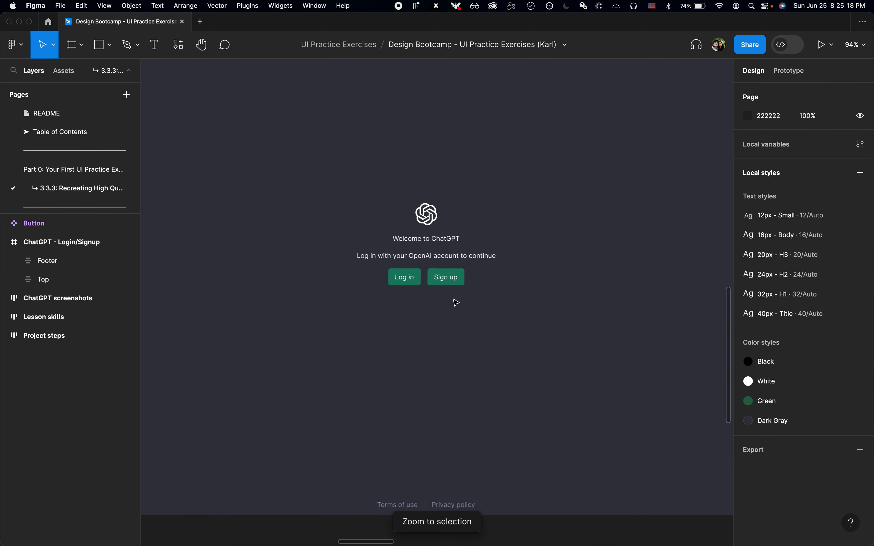
{"action": "scroll", "coordinate": [465, 215], "scroll_direction": "down", "scroll_amount": 8}
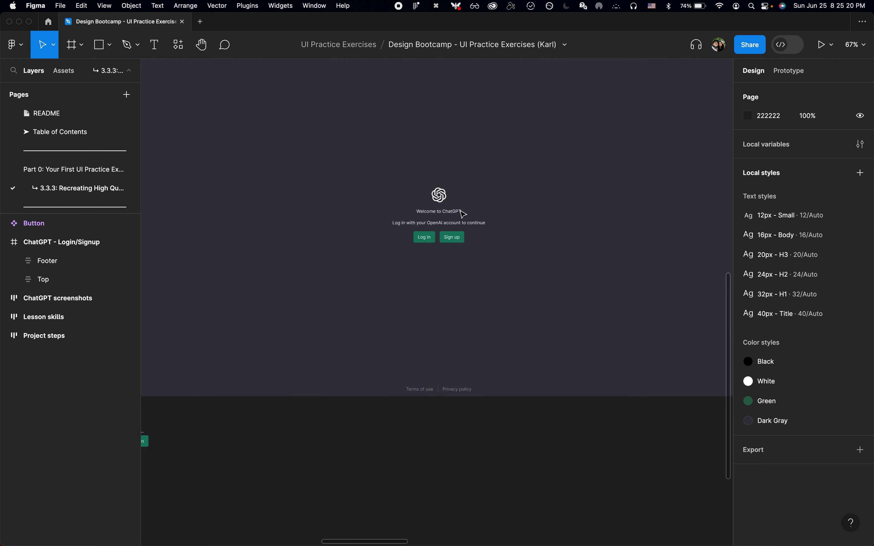
- Compare the recreated ChatGPT - Login/Signup frame with the original login screenshot above it
{"action": "scroll", "coordinate": [461, 214], "scroll_direction": "up", "scroll_amount": 3}
{"action": "scroll", "coordinate": [464, 207], "scroll_direction": "up", "scroll_amount": 3}
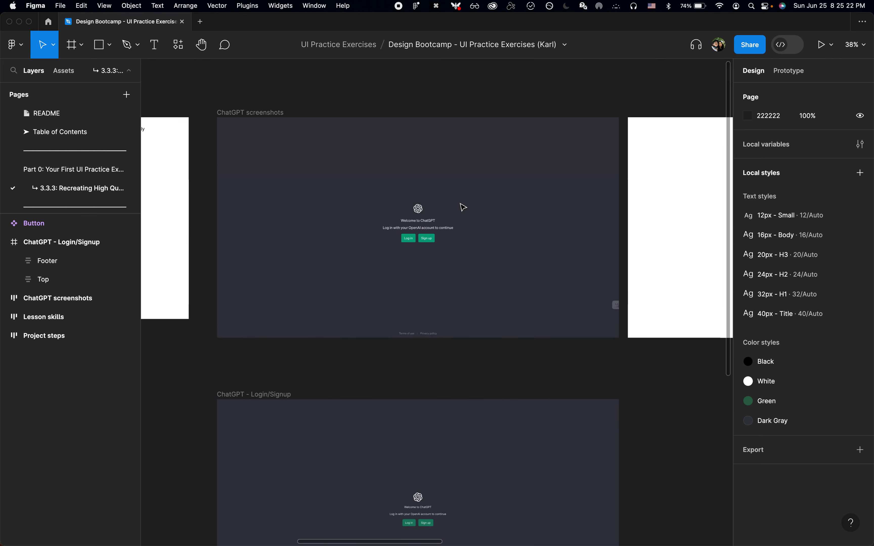
{"action": "scroll", "coordinate": [433, 317], "scroll_direction": "down", "scroll_amount": 5}
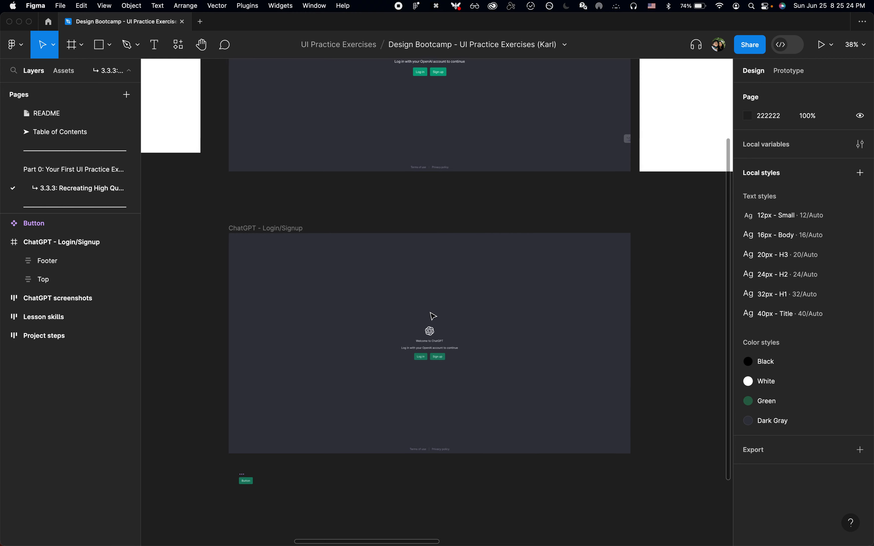
{"action": "scroll", "coordinate": [430, 351], "scroll_direction": "up", "scroll_amount": 5}
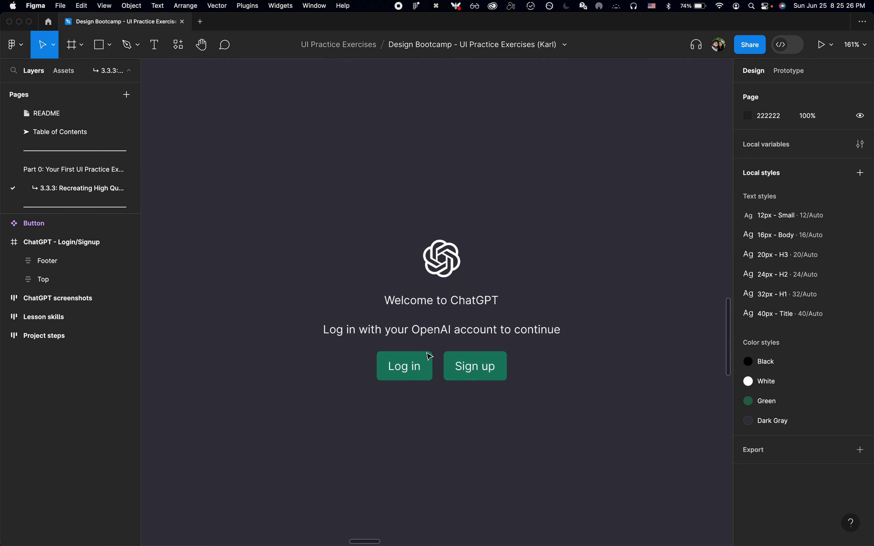
{"action": "scroll", "coordinate": [430, 357], "scroll_direction": "down", "scroll_amount": 10}
{"action": "scroll", "coordinate": [430, 356], "scroll_direction": "up", "scroll_amount": 3}
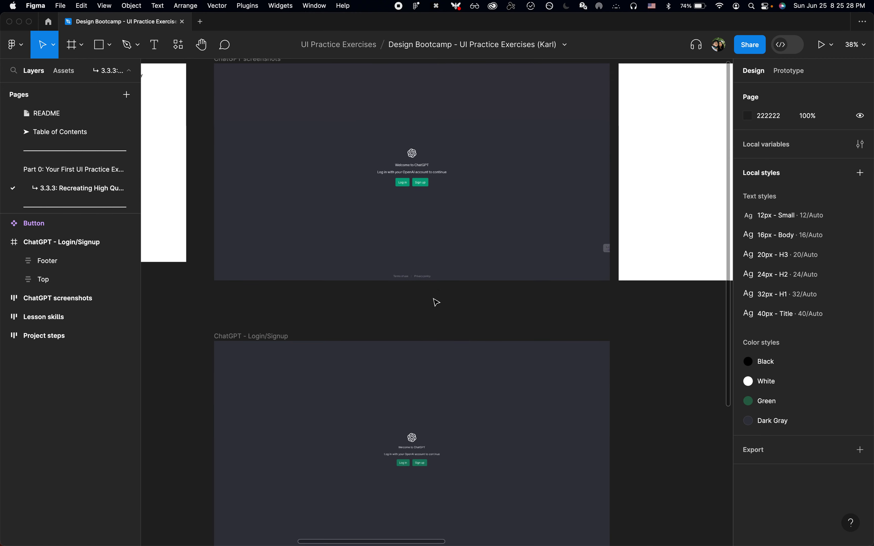
- Move the ChatGPT - Login/Signup frame up to Y 1064, directly beneath the ChatGPT screenshots frame
{"action": "scroll", "coordinate": [437, 303], "scroll_direction": "down", "scroll_amount": 5}
{"action": "left_click", "coordinate": [271, 153]}
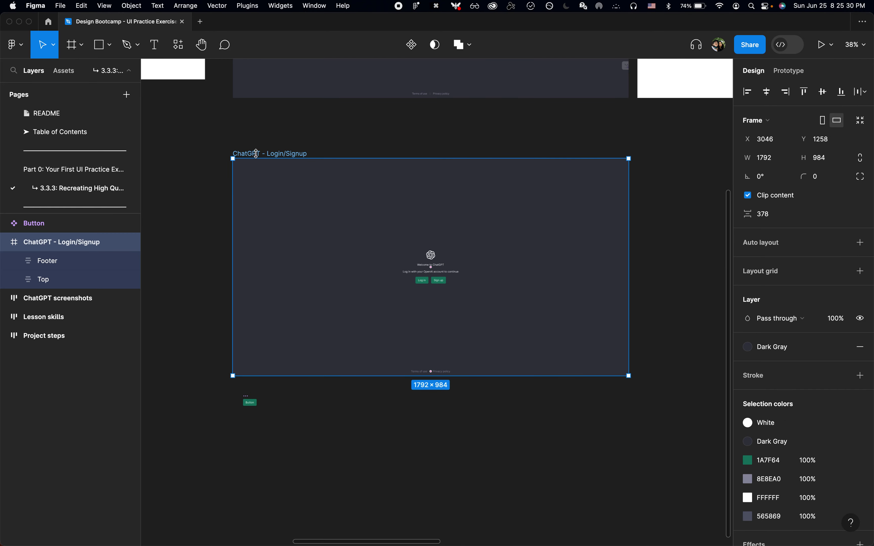
{"action": "left_click_drag", "start_coordinate": [253, 156], "coordinate": [249, 123]}
{"action": "scroll", "coordinate": [249, 130], "scroll_direction": "up", "scroll_amount": 10}
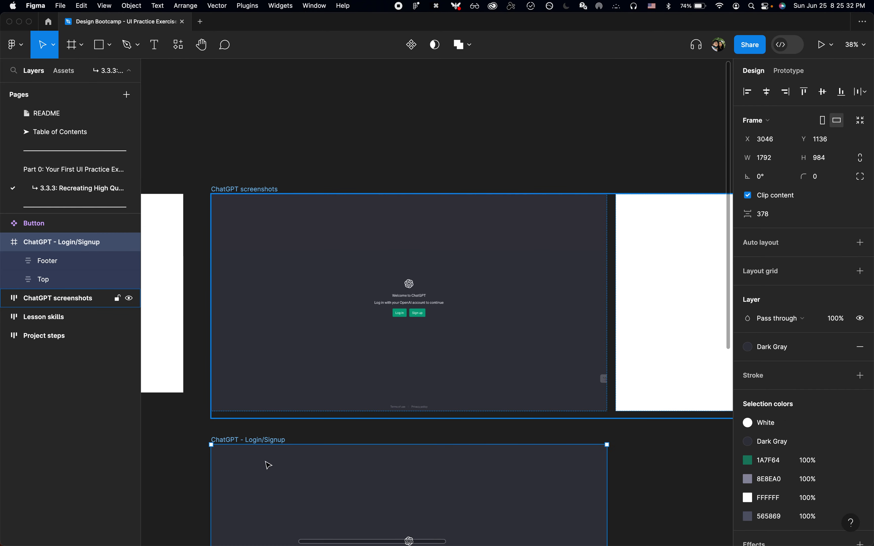
{"action": "mouse_move", "coordinate": [268, 475]}
{"action": "left_mouse_down"}
{"action": "mouse_move", "coordinate": [275, 236]}
{"action": "mouse_move", "coordinate": [264, 219]}
{"action": "mouse_move", "coordinate": [277, 461]}
{"action": "left_mouse_up"}
{"action": "scroll", "coordinate": [274, 458], "scroll_direction": "down", "scroll_amount": 7}
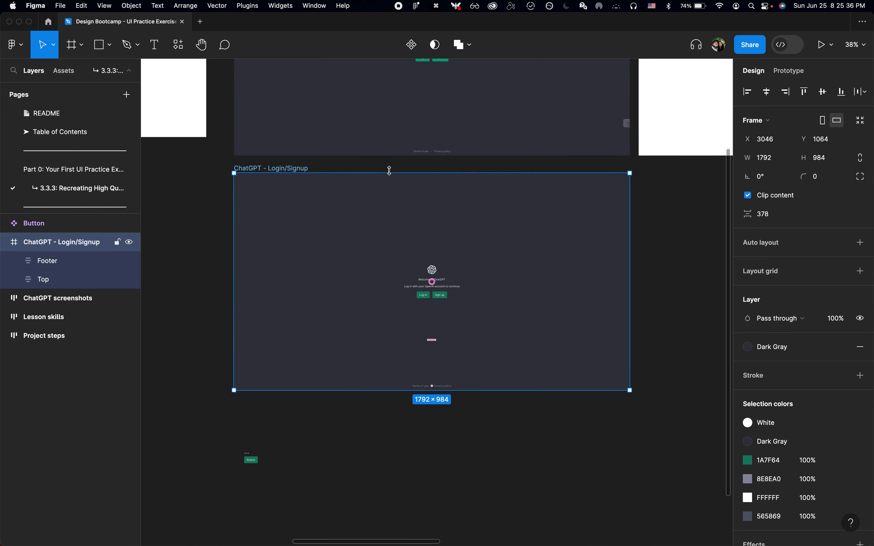
- Copy the original login screenshot and place the copy on the canvas beneath the Welcome back screenshot
{"action": "left_click", "coordinate": [436, 100]}
{"action": "scroll", "coordinate": [436, 100], "scroll_direction": "up", "scroll_amount": 2}
{"action": "scroll", "coordinate": [437, 100], "scroll_direction": "down", "scroll_amount": 4}
{"action": "key", "text": "super+c"}
{"action": "left_click", "coordinate": [629, 268]}
{"action": "key", "text": "super+v"}
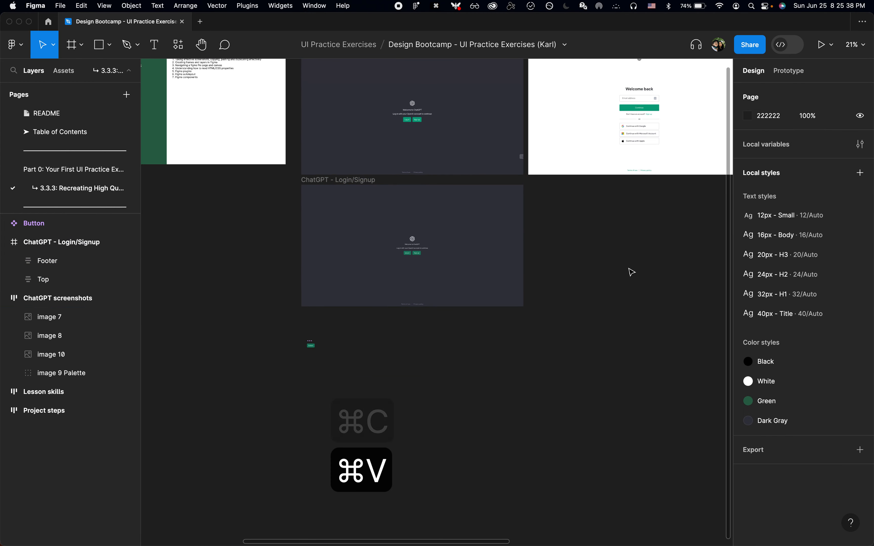
{"action": "left_click_drag", "start_coordinate": [605, 131], "coordinate": [609, 334]}
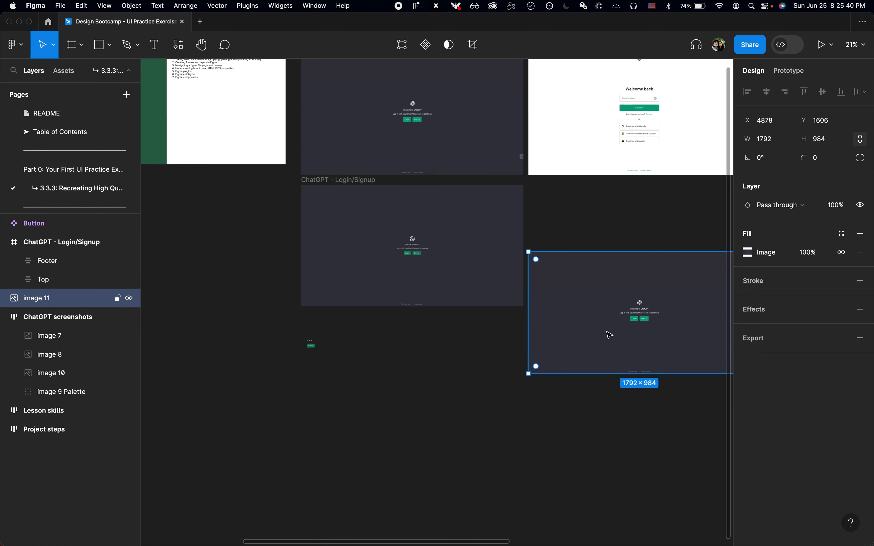
{"action": "scroll", "coordinate": [609, 334], "scroll_direction": "right", "scroll_amount": 5}
{"action": "scroll", "coordinate": [490, 321], "scroll_direction": "left", "scroll_amount": 6}
{"action": "scroll", "coordinate": [489, 321], "scroll_direction": "up", "scroll_amount": 4}
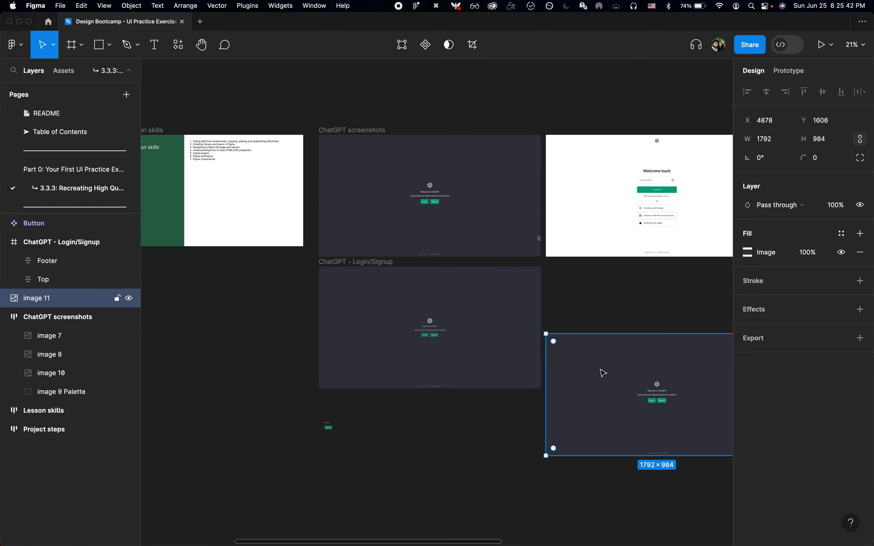
- Cut the copied login screenshot, paste it into the ChatGPT - Login/Signup frame and position it over the design at X 2, Y -10
{"action": "key", "text": "super+x"}
{"action": "scroll", "coordinate": [375, 271], "scroll_direction": "up", "scroll_amount": 3}
{"action": "key", "text": "super+v"}
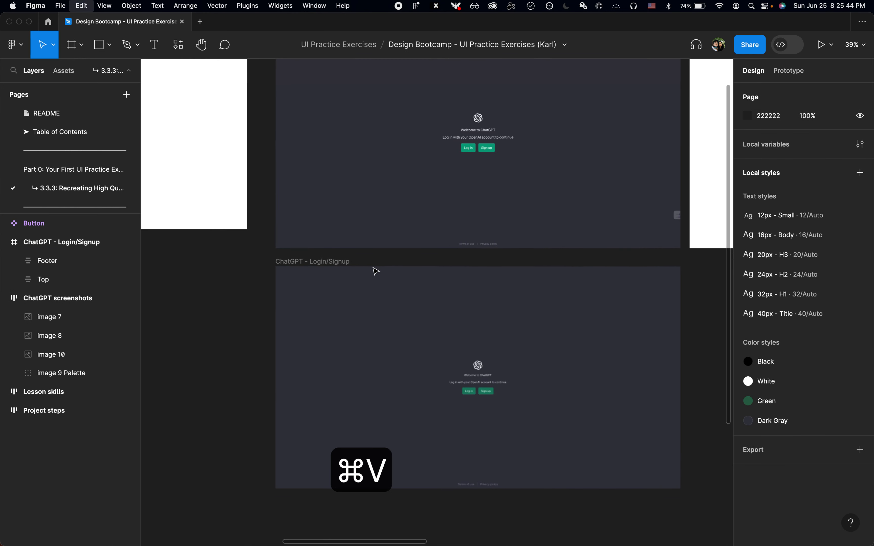
{"action": "left_click_drag", "start_coordinate": [519, 395], "coordinate": [302, 324]}
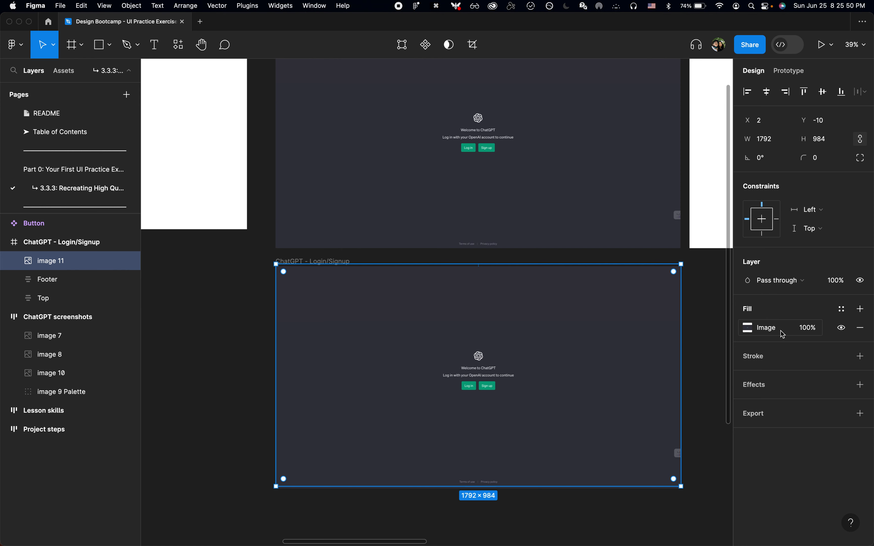
- Set the overlaid screenshot's image fill opacity to 10% and compare it with the design underneath
{"action": "key", "text": "Right"}
{"action": "key", "text": "BackSpace"}
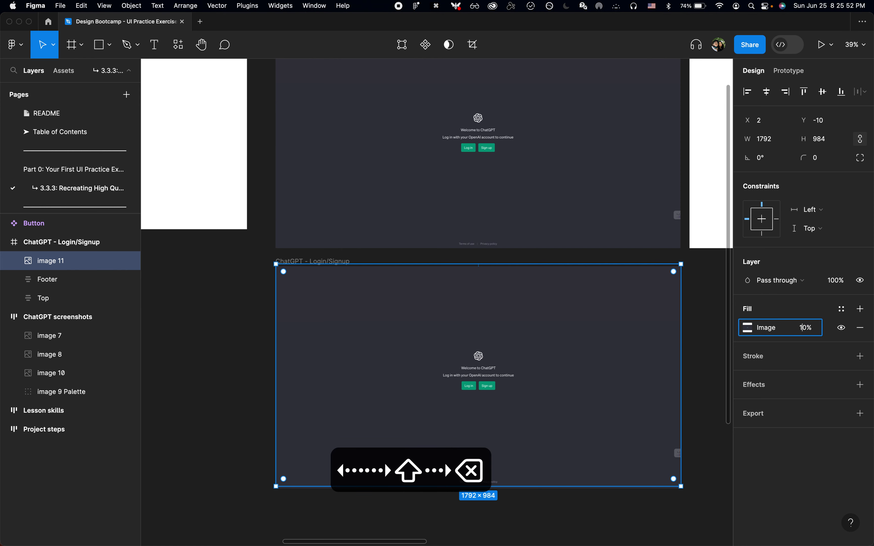
{"action": "key", "text": "Return"}
{"action": "scroll", "coordinate": [391, 332], "scroll_direction": "down", "scroll_amount": 5}
{"action": "scroll", "coordinate": [391, 333], "scroll_direction": "up", "scroll_amount": 2}
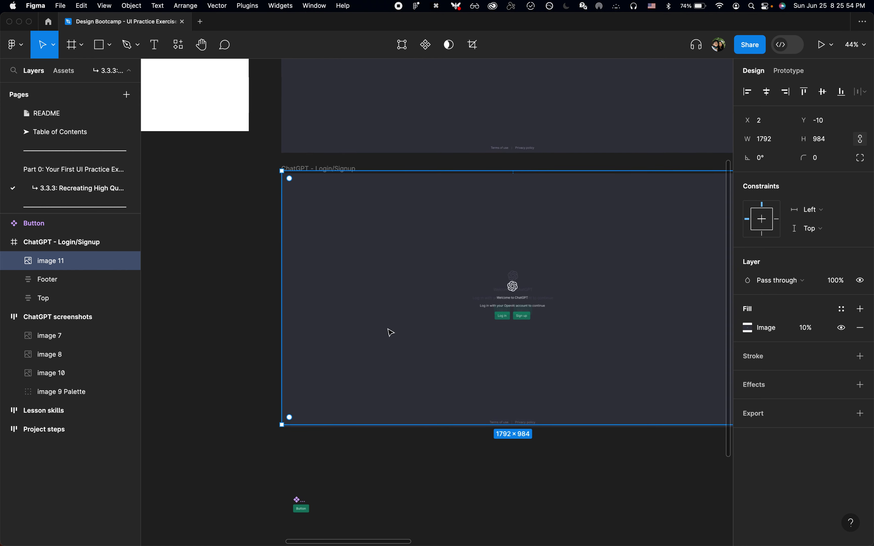
{"action": "scroll", "coordinate": [376, 332], "scroll_direction": "up", "scroll_amount": 2}
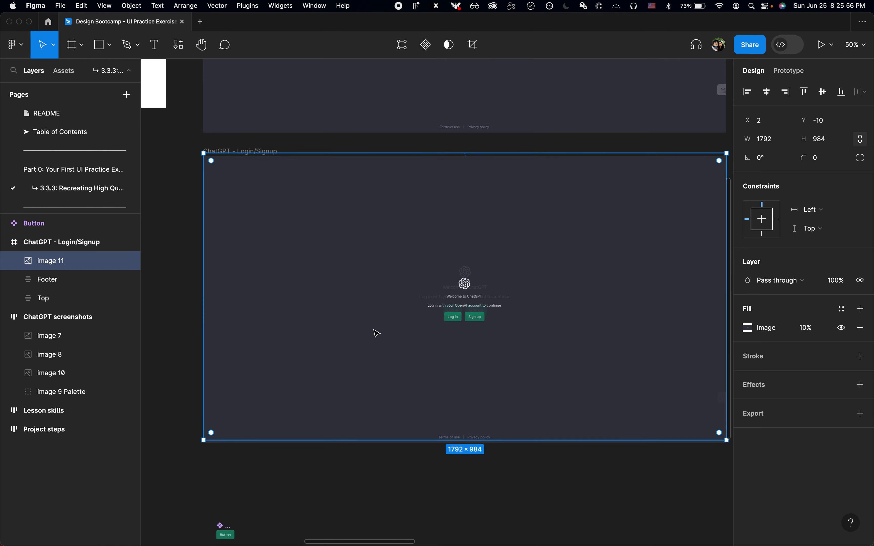
{"action": "scroll", "coordinate": [374, 334], "scroll_direction": "down", "scroll_amount": 2}
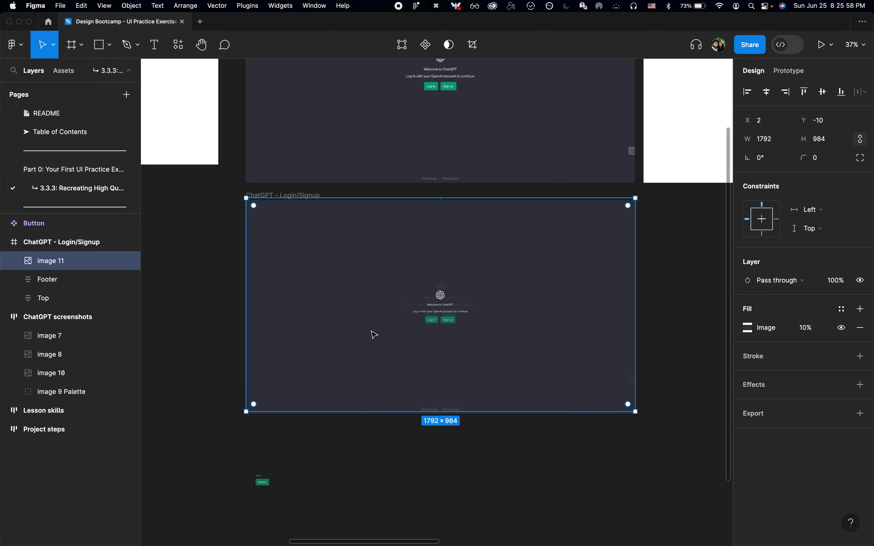
- Delete the overlaid screenshot from the ChatGPT - Login/Signup frame and check the text and footer up close
{"action": "key", "text": "BackSpace"}
{"action": "scroll", "coordinate": [438, 322], "scroll_direction": "up", "scroll_amount": 6}
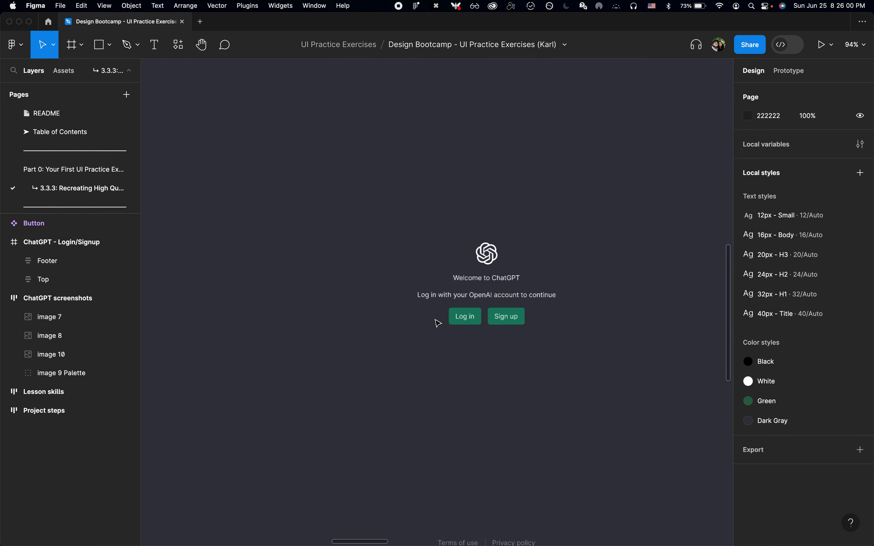
{"action": "scroll", "coordinate": [438, 323], "scroll_direction": "down", "scroll_amount": 5}
{"action": "scroll", "coordinate": [438, 323], "scroll_direction": "down", "scroll_amount": 8}
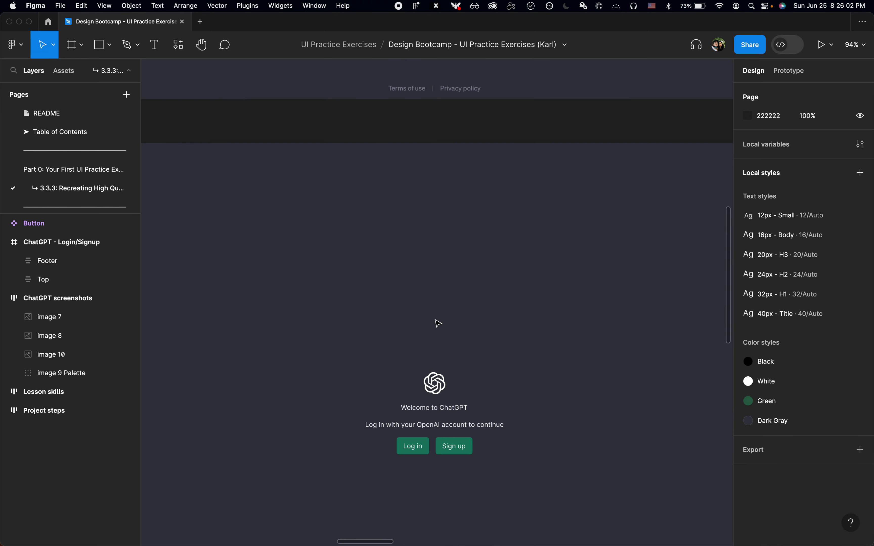
- Switch to Chrome, inspect the welcome text block of the ChatGPT login page and return to Figma
{"action": "key", "text": "super+Tab"}
{"action": "key", "text": "super+shift+c"}
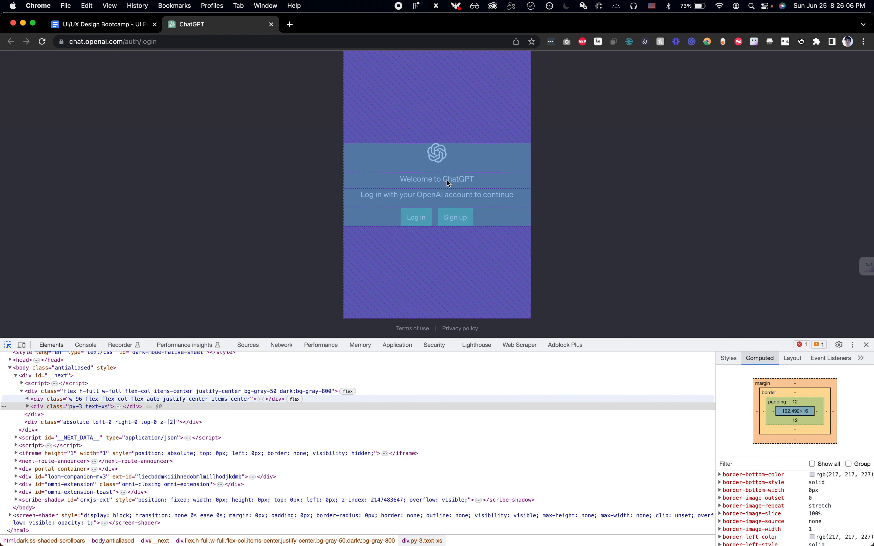
{"action": "key", "text": "super+Tab"}
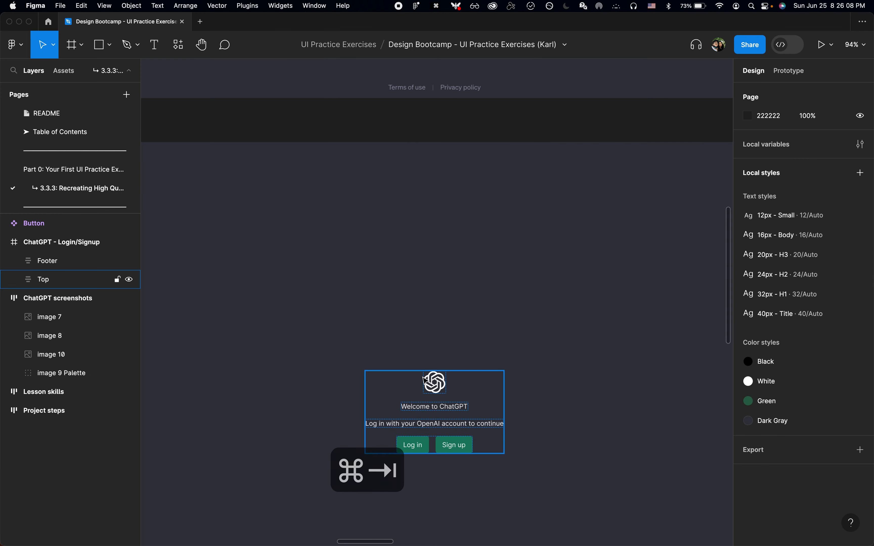
- Set the font size of the "Welcome to ChatGPT" and "Log in with your OpenAI account to continue" texts to 16
{"action": "left_click", "coordinate": [437, 414]}
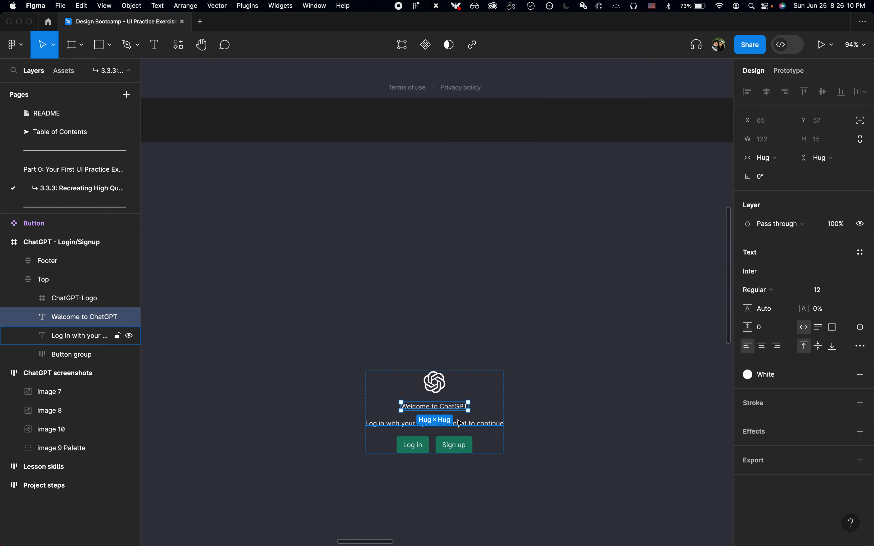
{"action": "left_click", "coordinate": [463, 428], "text": "shift"}
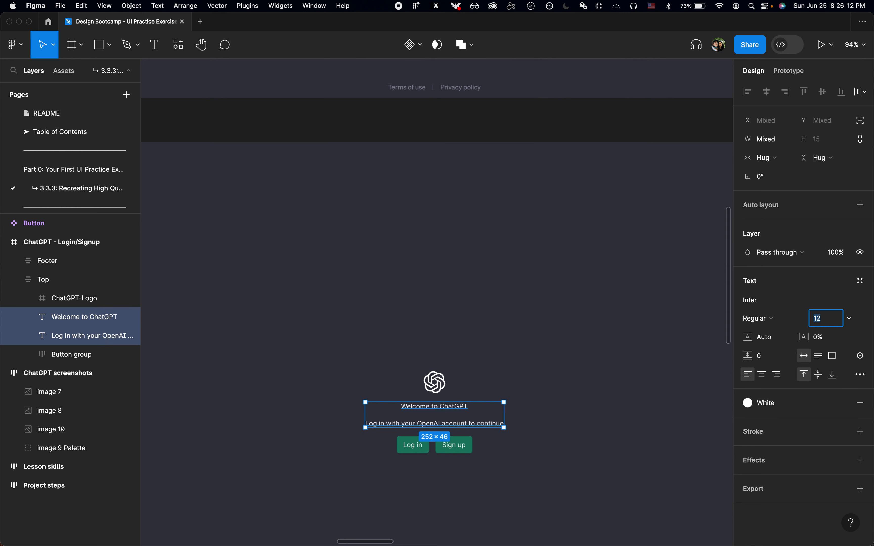
{"action": "type", "text": "16"}
{"action": "key", "text": "Return"}
{"action": "scroll", "coordinate": [559, 319], "scroll_direction": "down", "scroll_amount": 5}
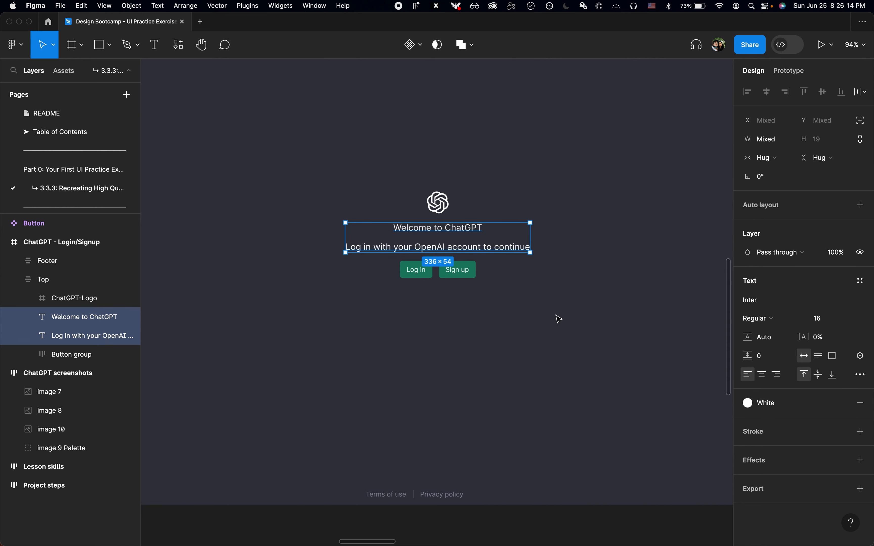
{"action": "scroll", "coordinate": [527, 339], "scroll_direction": "down", "scroll_amount": 6, "text": "ctrl"}
{"action": "scroll", "coordinate": [528, 339], "scroll_direction": "up", "scroll_amount": 1}
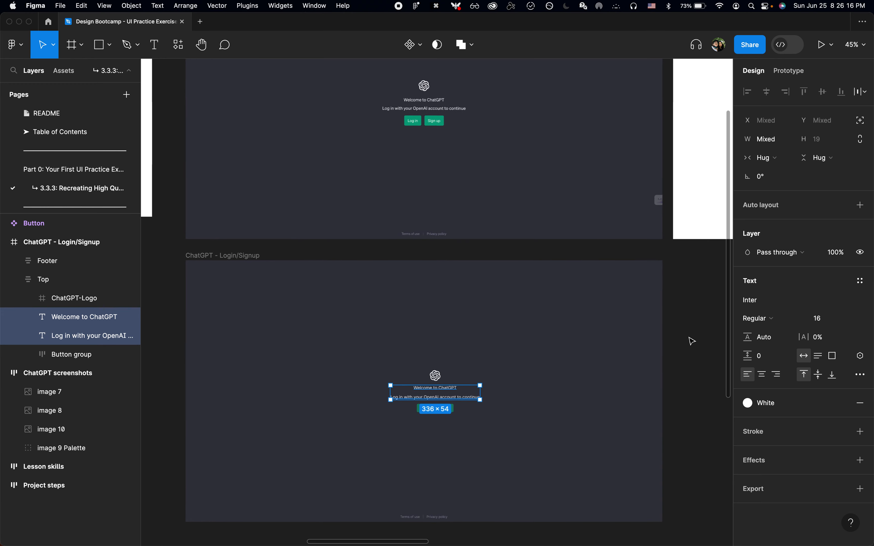
{"action": "left_click", "coordinate": [694, 342]}
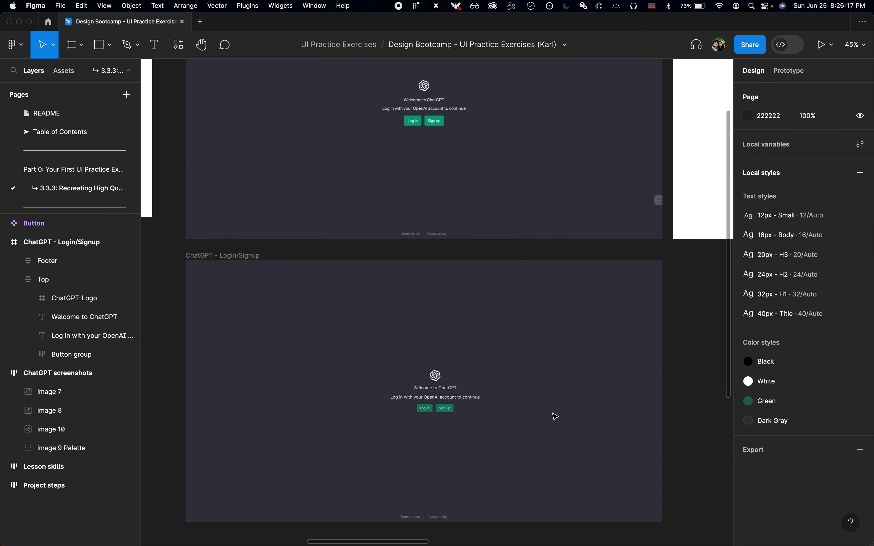
- Center the Top frame vertically and horizontally within the ChatGPT - Login/Signup frame
{"action": "left_click", "coordinate": [497, 519]}
{"action": "left_click", "coordinate": [460, 403]}
{"action": "key", "text": "alt+v"}
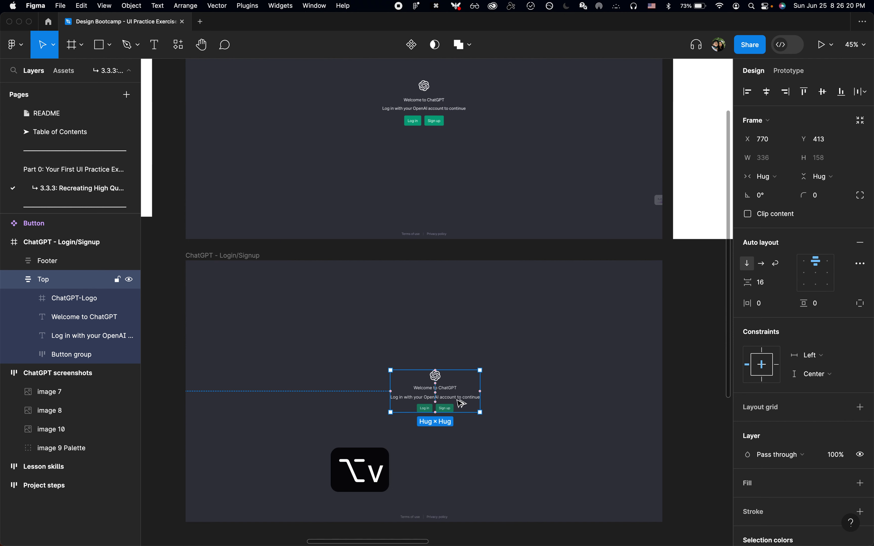
{"action": "key", "text": "alt+h"}
{"action": "scroll", "coordinate": [459, 403], "scroll_direction": "down", "scroll_amount": 1}
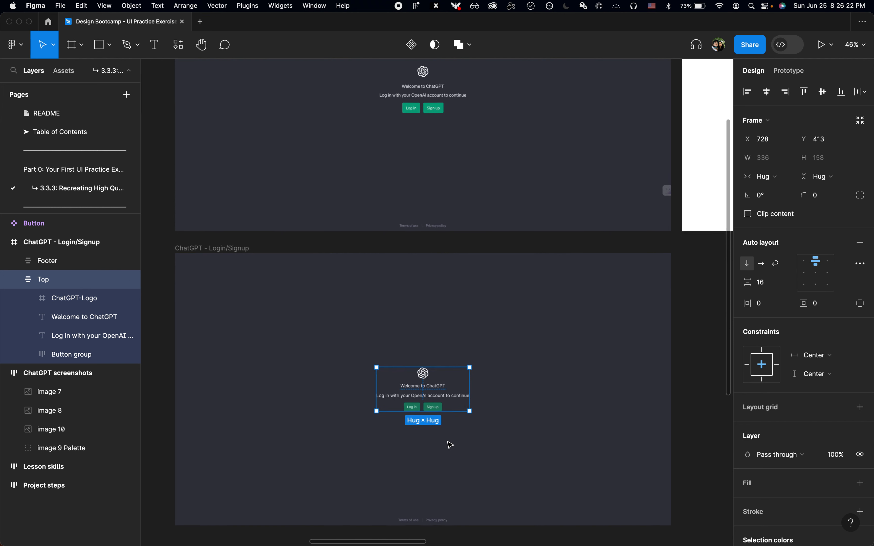
- Compare the logo, text, buttons and footer of the recreated frame with those of the original login screenshot
{"action": "scroll", "coordinate": [449, 445], "scroll_direction": "up", "scroll_amount": 3}
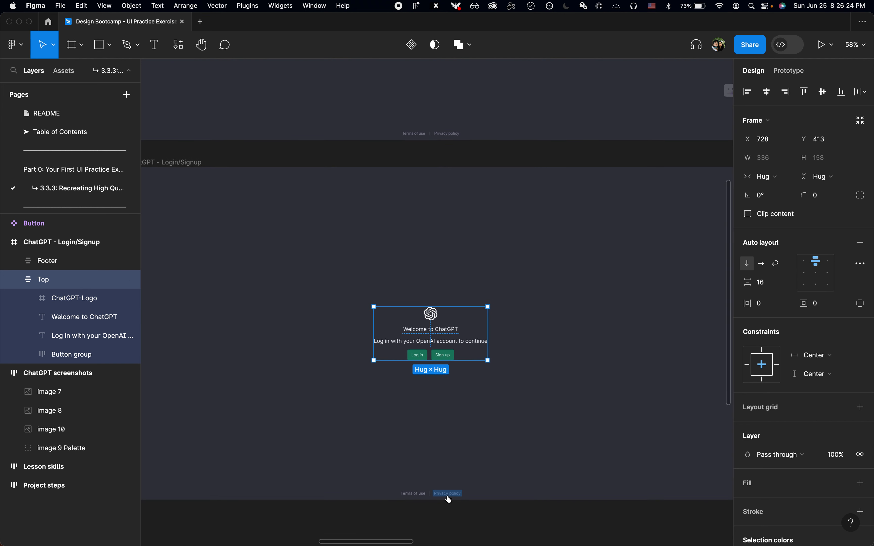
{"action": "scroll", "coordinate": [491, 390], "scroll_direction": "up", "scroll_amount": 4}
{"action": "left_click", "coordinate": [493, 288]}
{"action": "scroll", "coordinate": [493, 291], "scroll_direction": "down", "scroll_amount": 3}
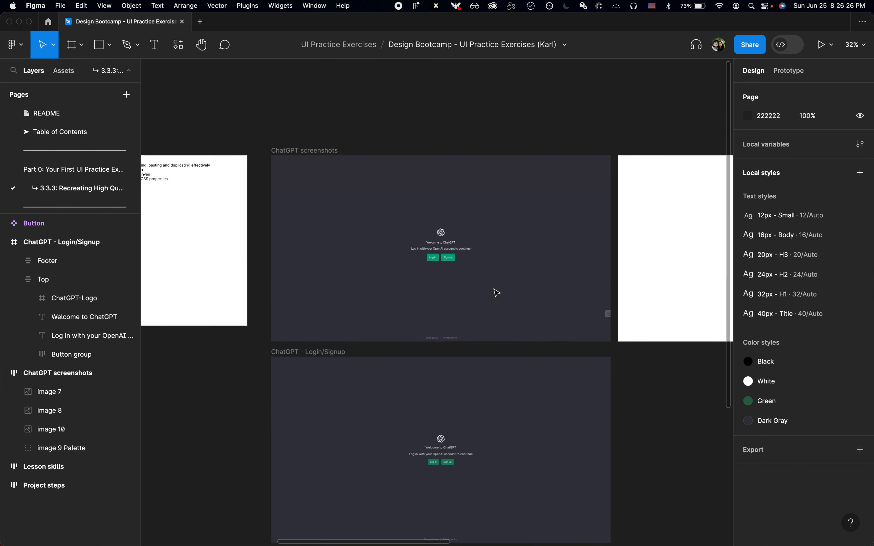
{"action": "scroll", "coordinate": [497, 293], "scroll_direction": "up", "scroll_amount": 5}
{"action": "scroll", "coordinate": [429, 246], "scroll_direction": "down", "scroll_amount": 4}
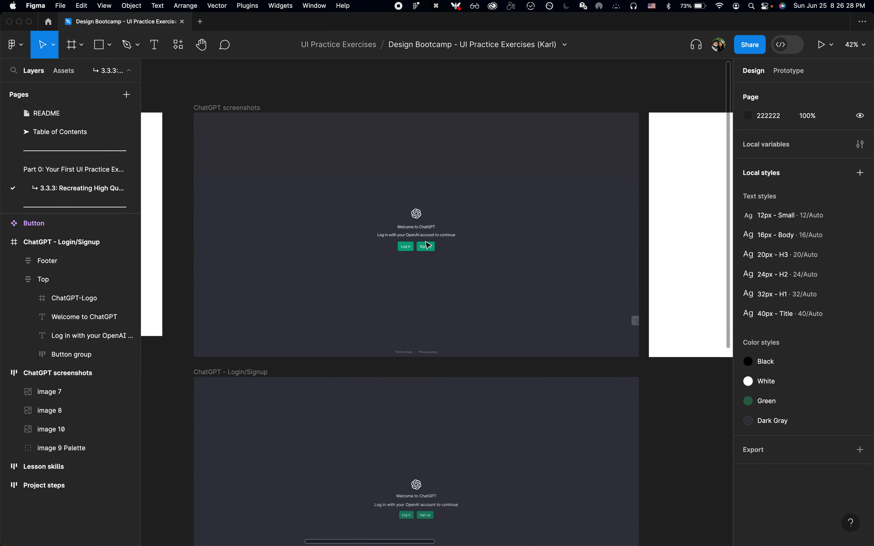
{"action": "scroll", "coordinate": [428, 245], "scroll_direction": "down", "scroll_amount": 3}
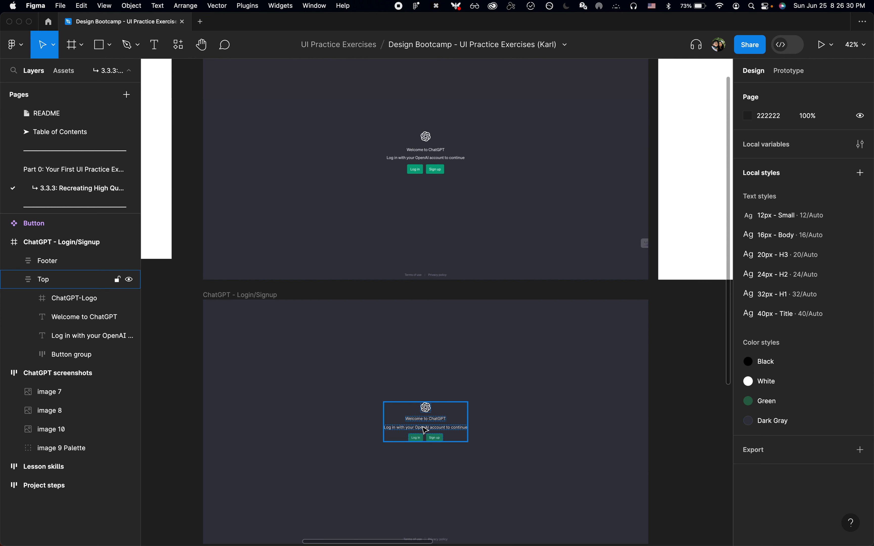
{"action": "scroll", "coordinate": [645, 311], "scroll_direction": "down", "scroll_amount": 5}
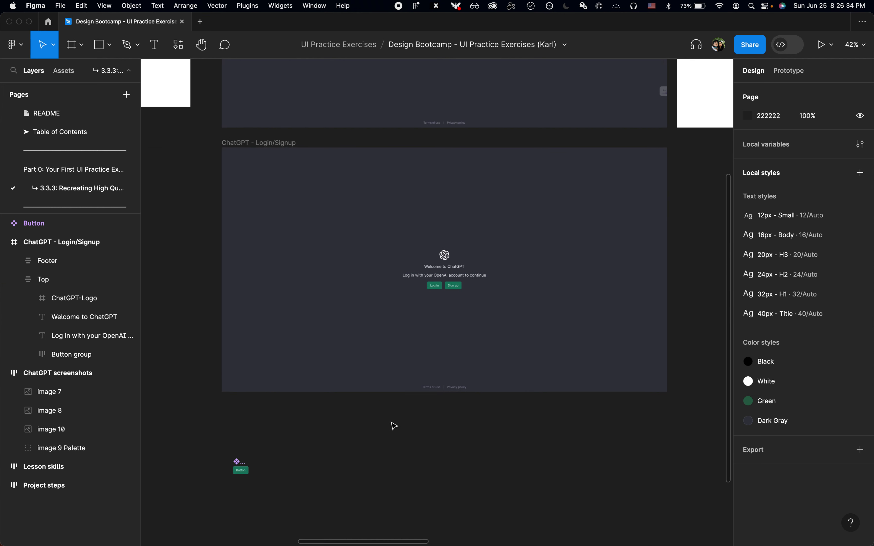
- Collapse all expanded layers and check the ChatGPT - Login/Signup frame's settings
{"action": "key", "text": "alt+l"}
{"action": "scroll", "coordinate": [392, 426], "scroll_direction": "up", "scroll_amount": 2}
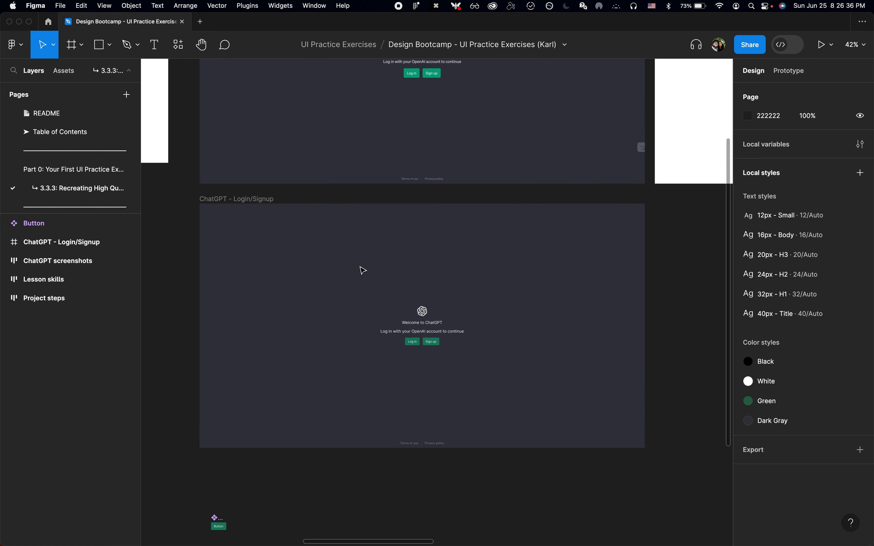
{"action": "left_click", "coordinate": [249, 199]}
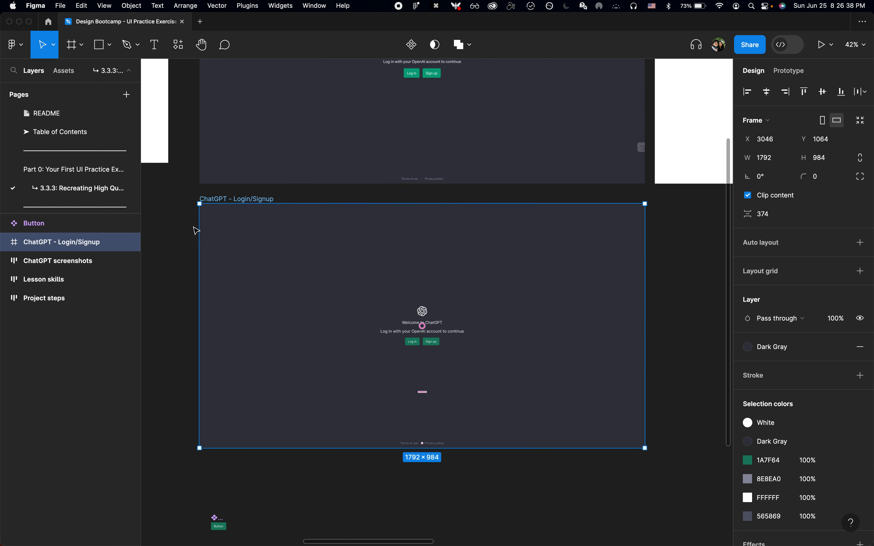
{"action": "left_click", "coordinate": [183, 234]}
- Examine the Welcome back screenshot and review the finished ChatGPT - Login/Signup frame
{"action": "scroll", "coordinate": [449, 254], "scroll_direction": "up", "scroll_amount": 10}
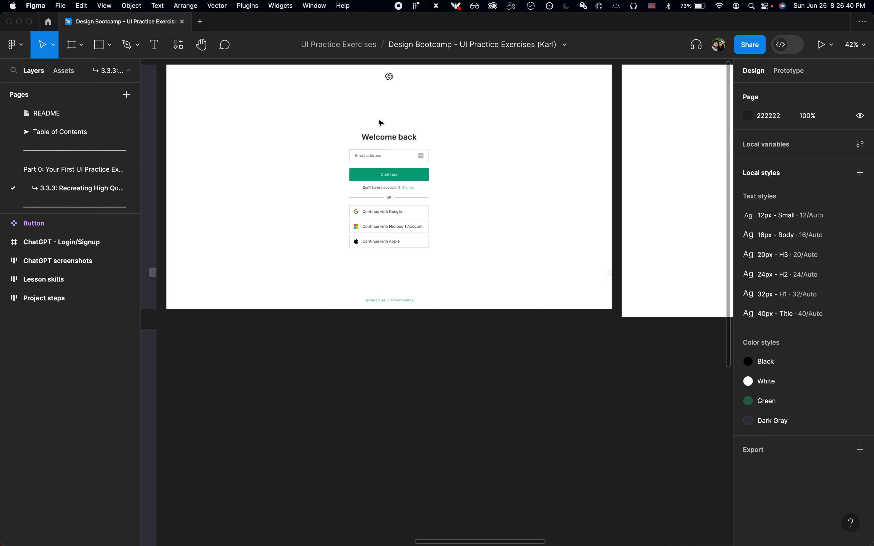
{"action": "scroll", "coordinate": [491, 194], "scroll_direction": "down", "scroll_amount": 10}
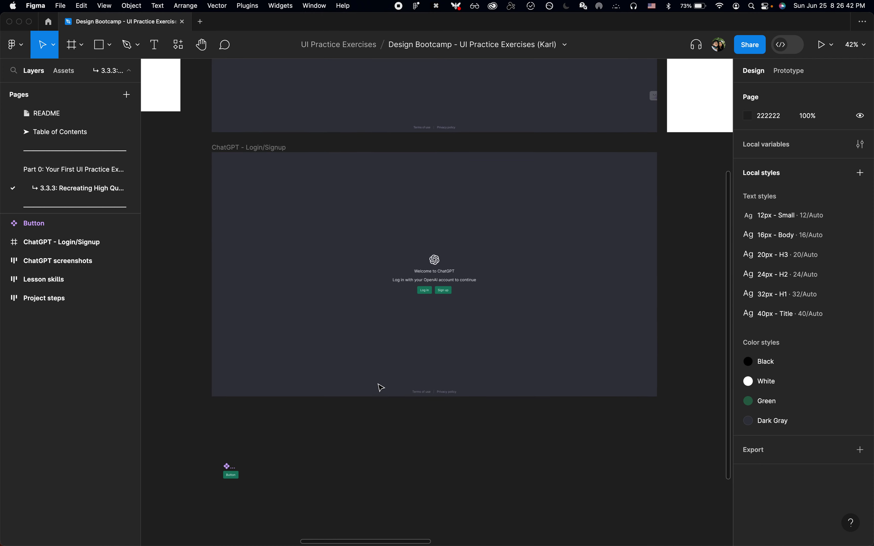
{"action": "scroll", "coordinate": [381, 387], "scroll_direction": "up", "scroll_amount": 2}
{"action": "scroll", "coordinate": [380, 388], "scroll_direction": "up", "scroll_amount": 2}
{"action": "scroll", "coordinate": [380, 387], "scroll_direction": "down", "scroll_amount": 3}
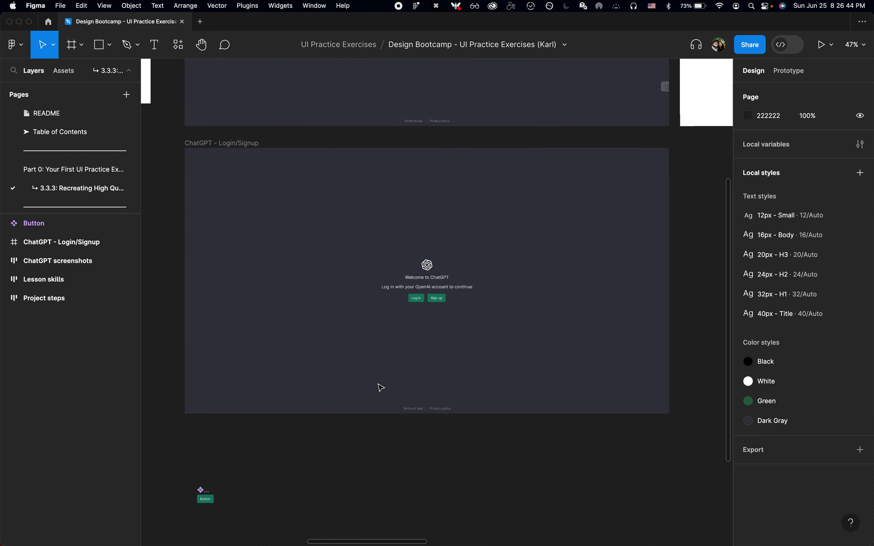
{"action": "scroll", "coordinate": [381, 387], "scroll_direction": "up", "scroll_amount": 1}
{"action": "scroll", "coordinate": [377, 406], "scroll_direction": "down", "scroll_amount": 2}
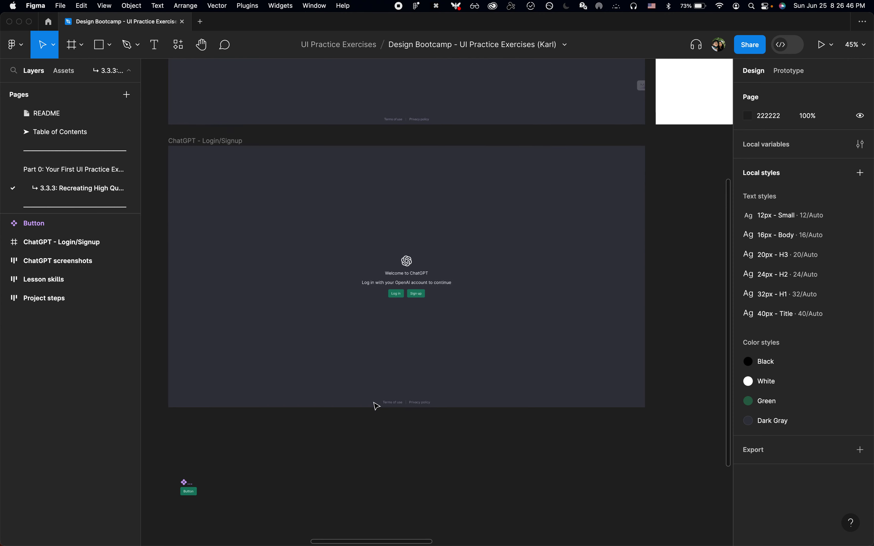
{"action": "mouse_move", "coordinate": [310, 539]}
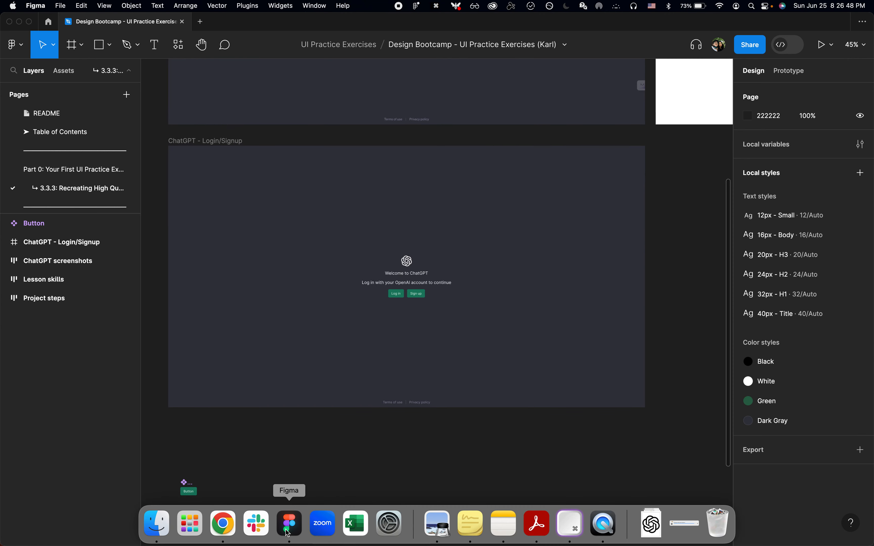